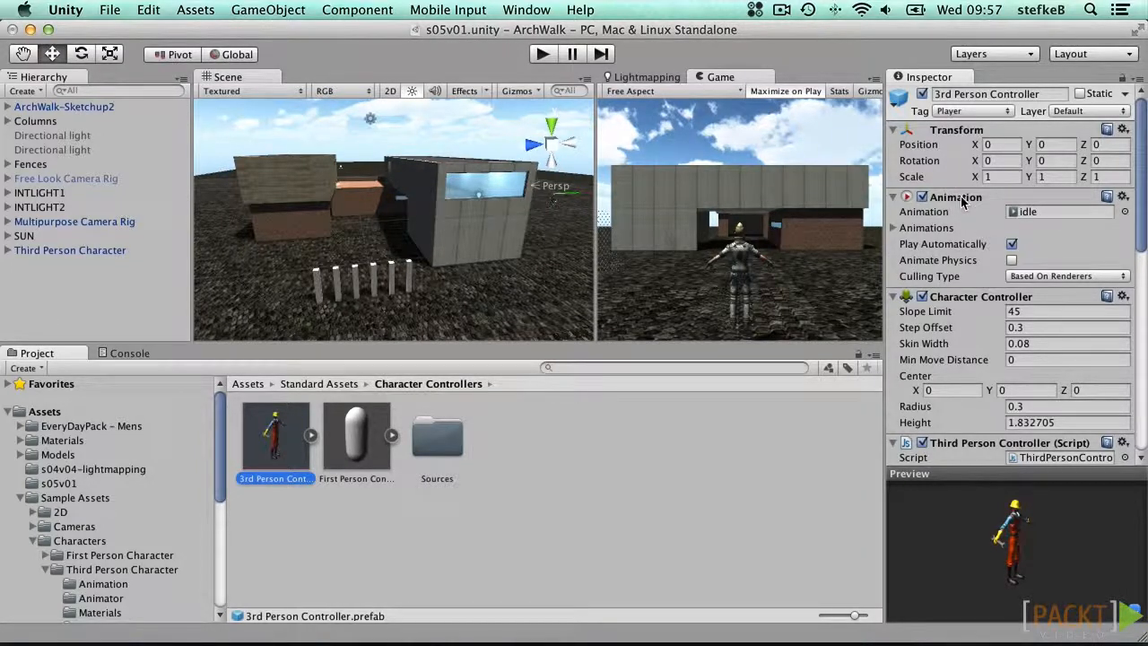
Examine the 3rd Person Controller's Animations list and locate its idle clip in the project assets
{"action": "left_click", "coordinate": [893, 229]}
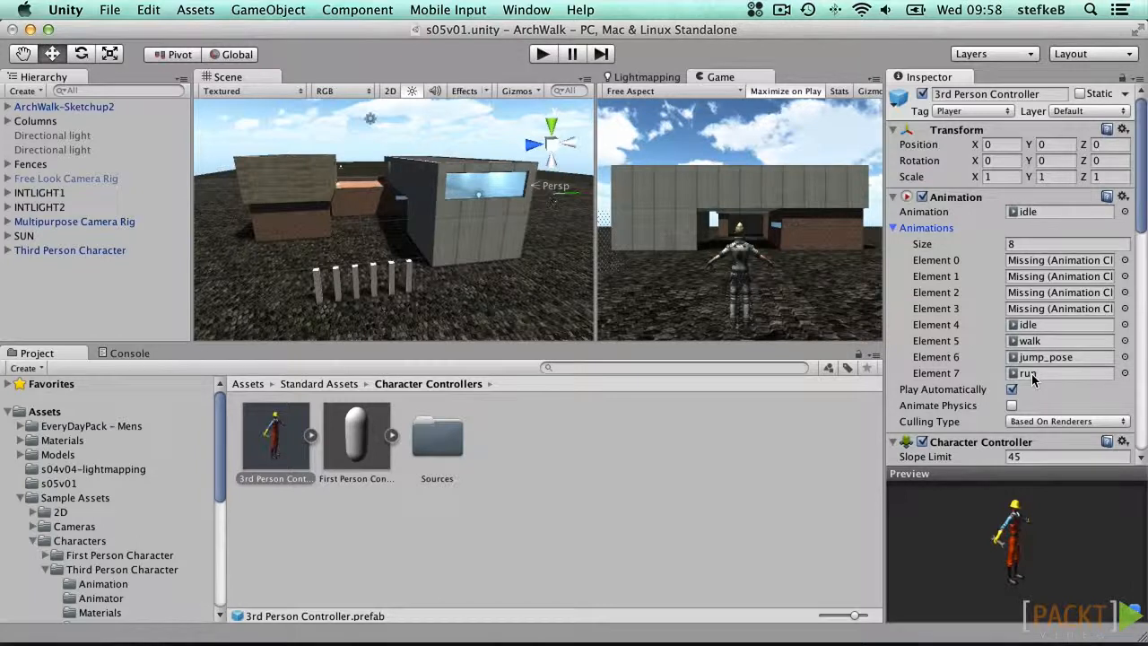
{"action": "left_click", "coordinate": [1046, 211]}
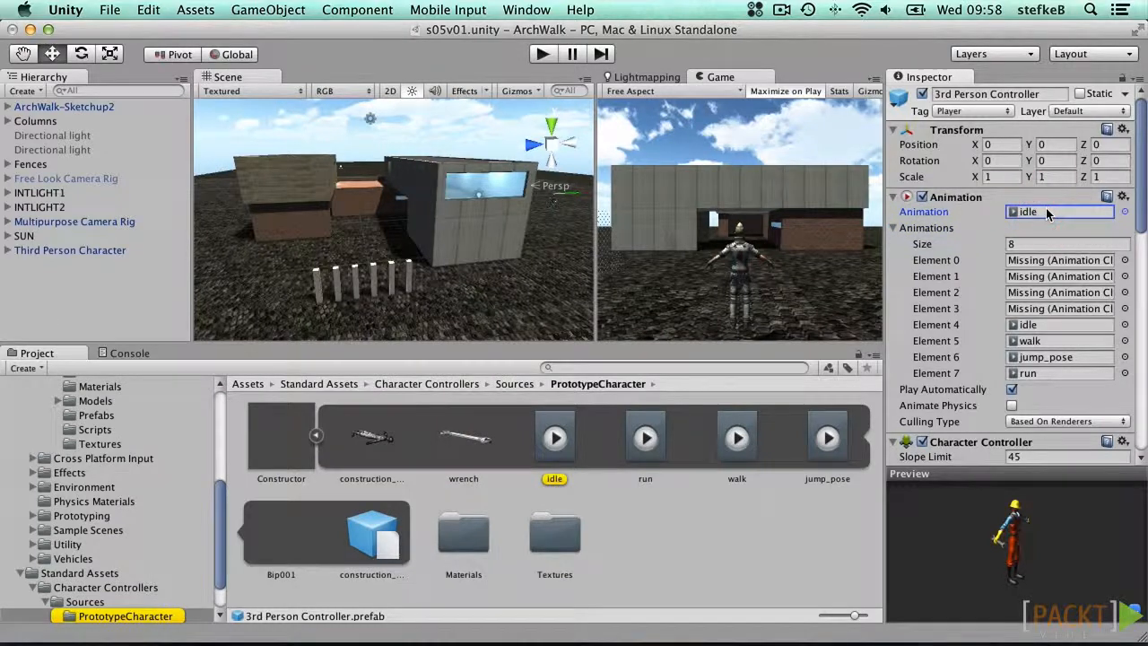
{"action": "left_click", "coordinate": [555, 437]}
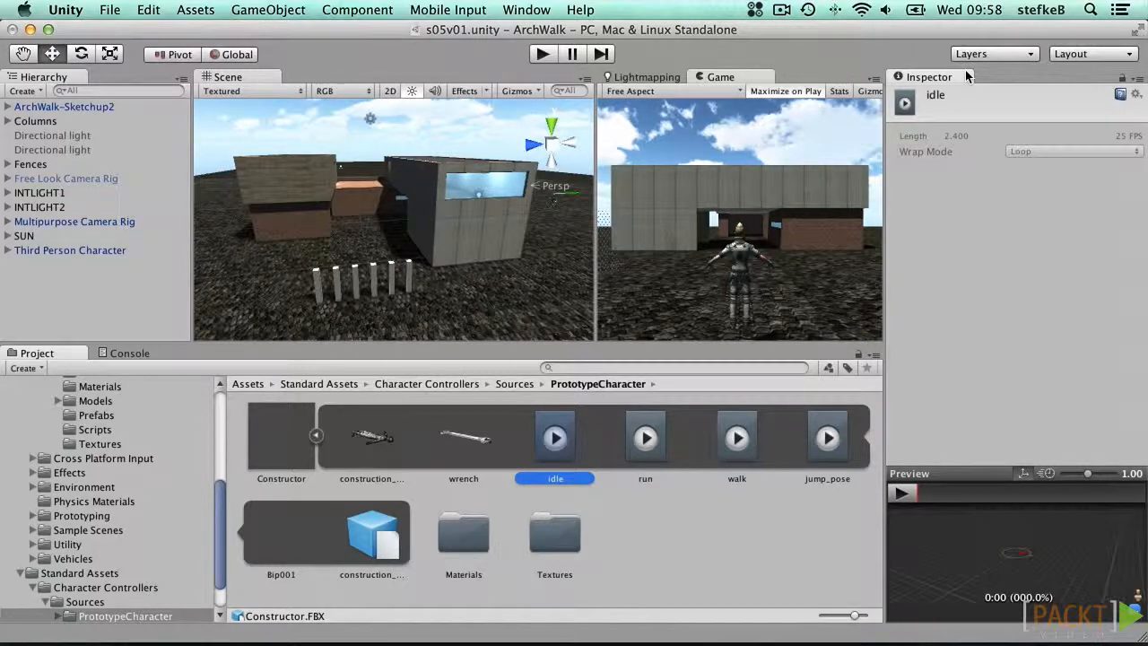
Create a new Animation asset in the root Assets folder, keeping its default name
{"action": "left_click", "coordinate": [216, 398]}
{"action": "left_click", "coordinate": [49, 407]}
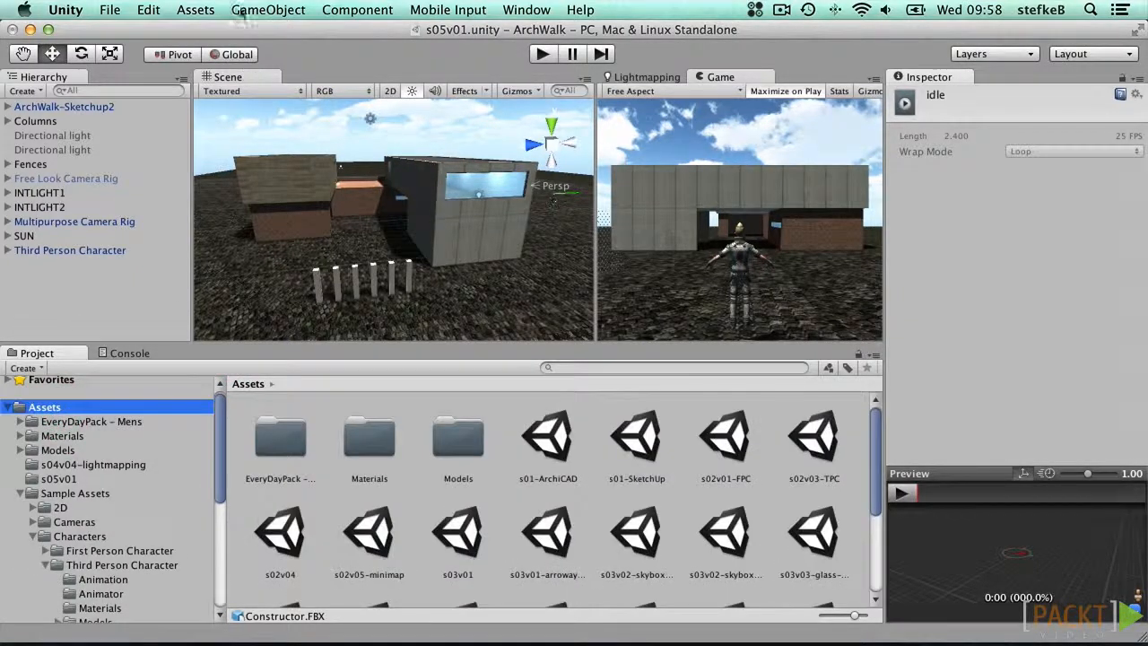
{"action": "left_click", "coordinate": [195, 9]}
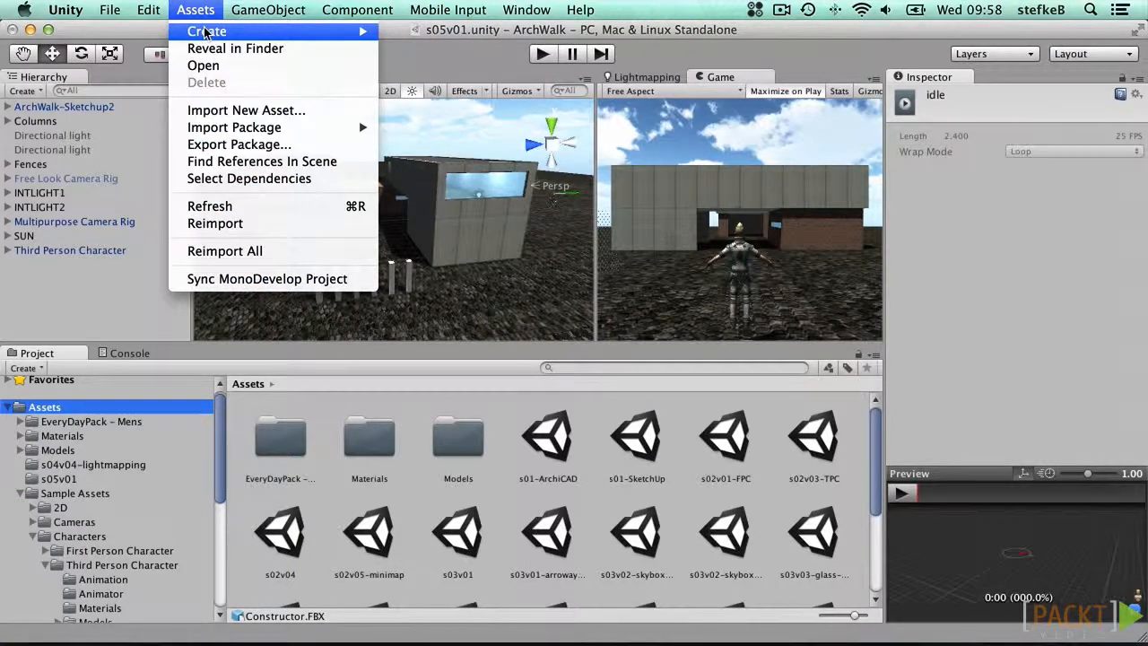
{"action": "mouse_move", "coordinate": [205, 32]}
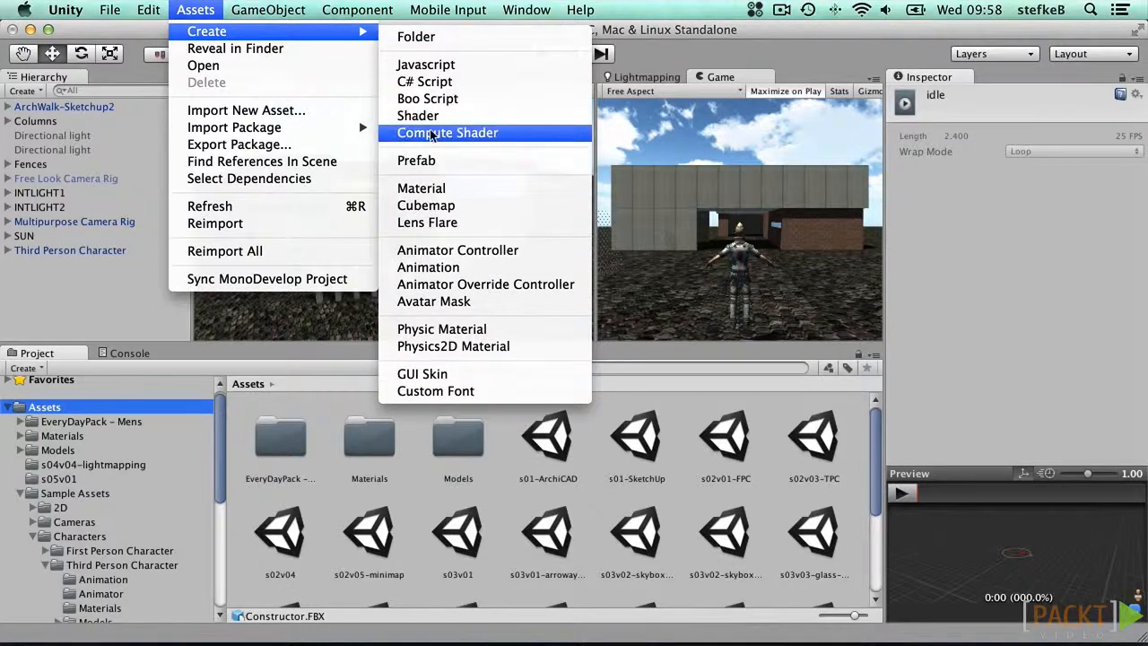
{"action": "left_click", "coordinate": [449, 265]}
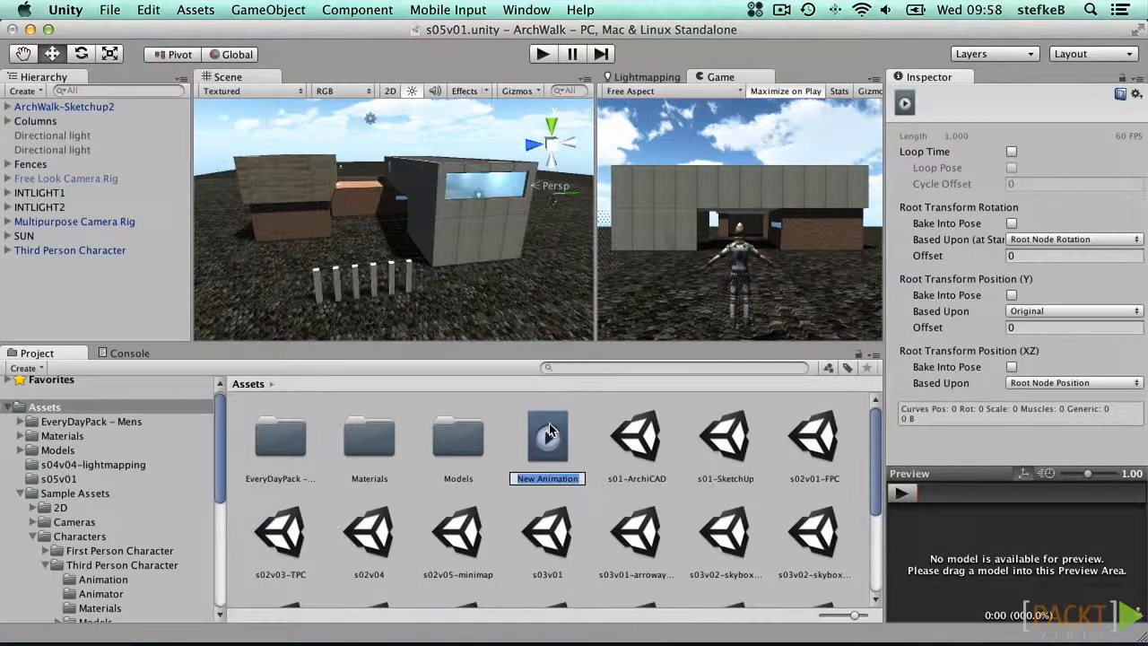
Assign the new animation clip to the first column of the row in the scene and select that column
{"action": "left_click", "coordinate": [368, 305]}
{"action": "left_click_drag", "start_coordinate": [548, 435], "coordinate": [316, 280]}
{"action": "left_click", "coordinate": [315, 285]}
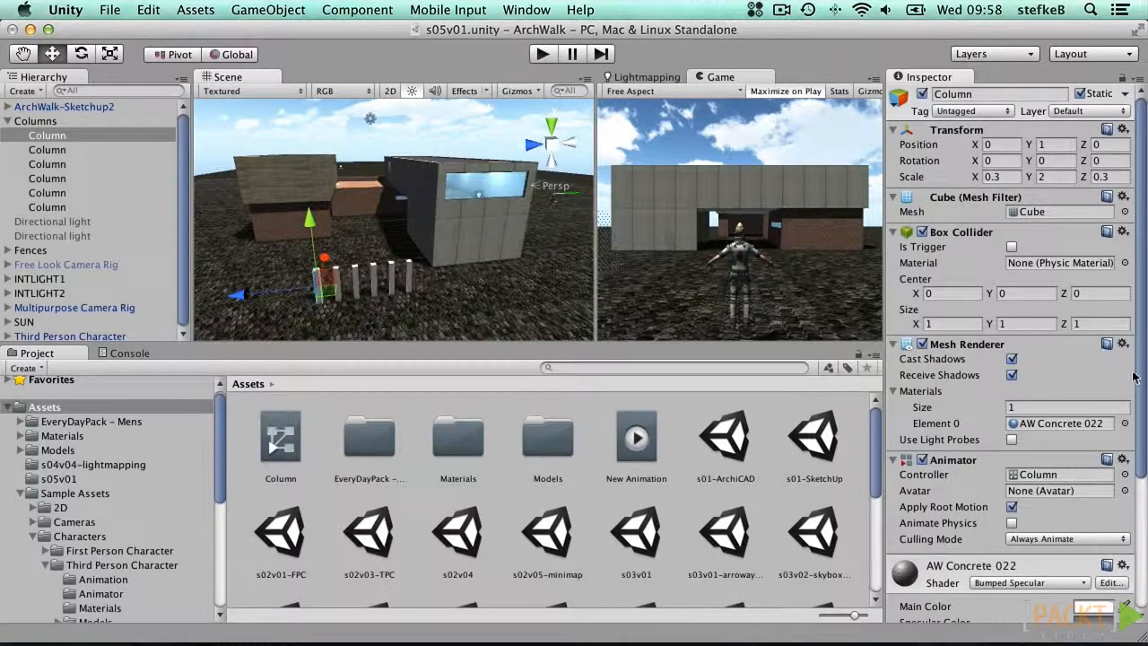
Locate the controller referenced by the column's Animator component and open its state graph
{"action": "scroll", "coordinate": [1135, 378], "scroll_direction": "down", "scroll_amount": 5}
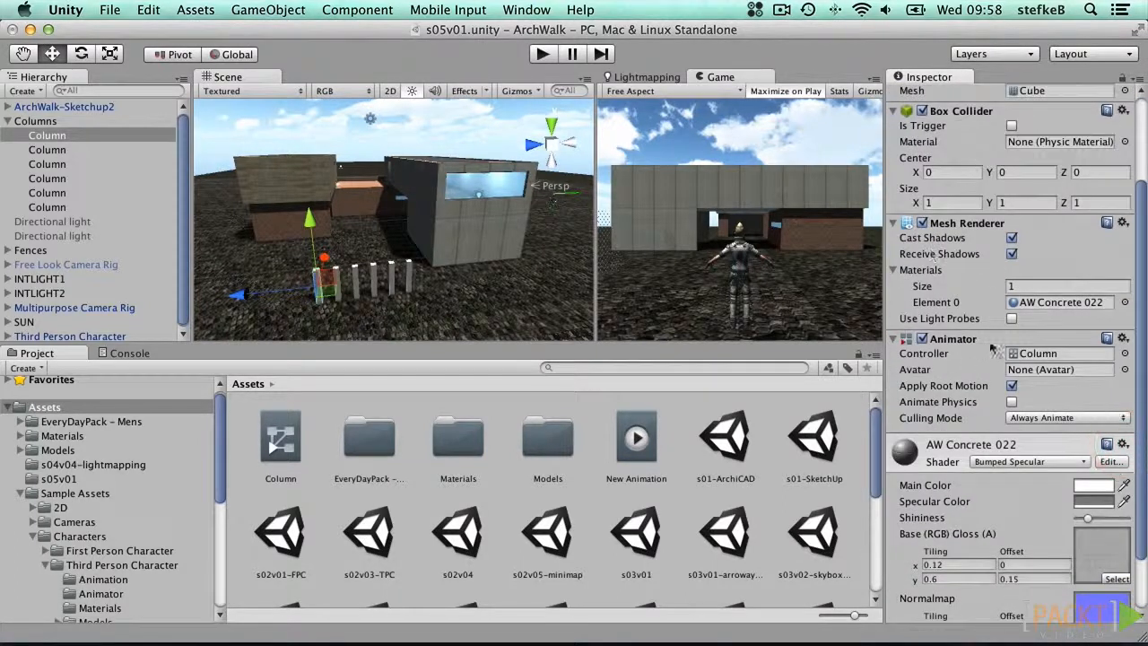
{"action": "left_click", "coordinate": [1074, 352]}
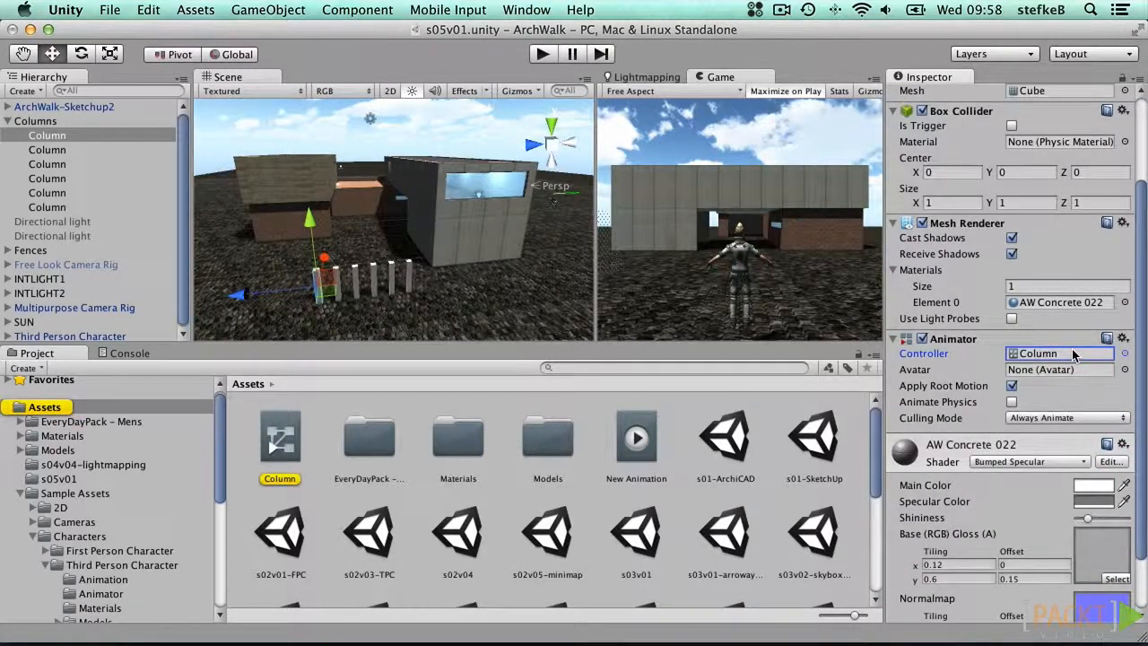
{"action": "left_click", "coordinate": [276, 437]}
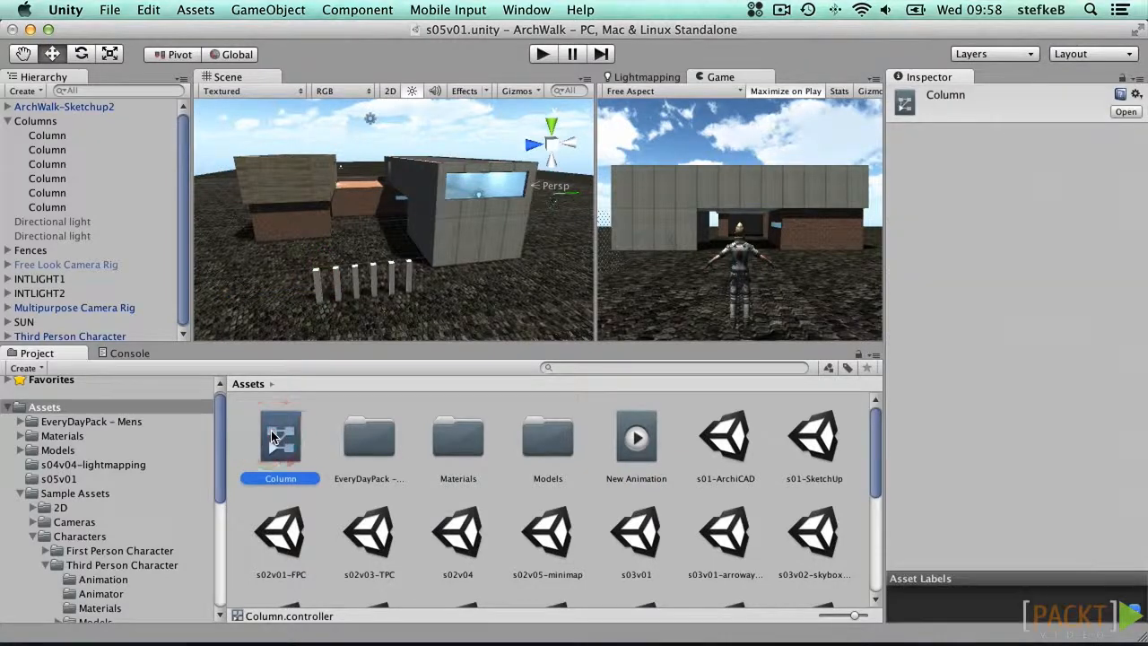
{"action": "left_click", "coordinate": [1125, 111]}
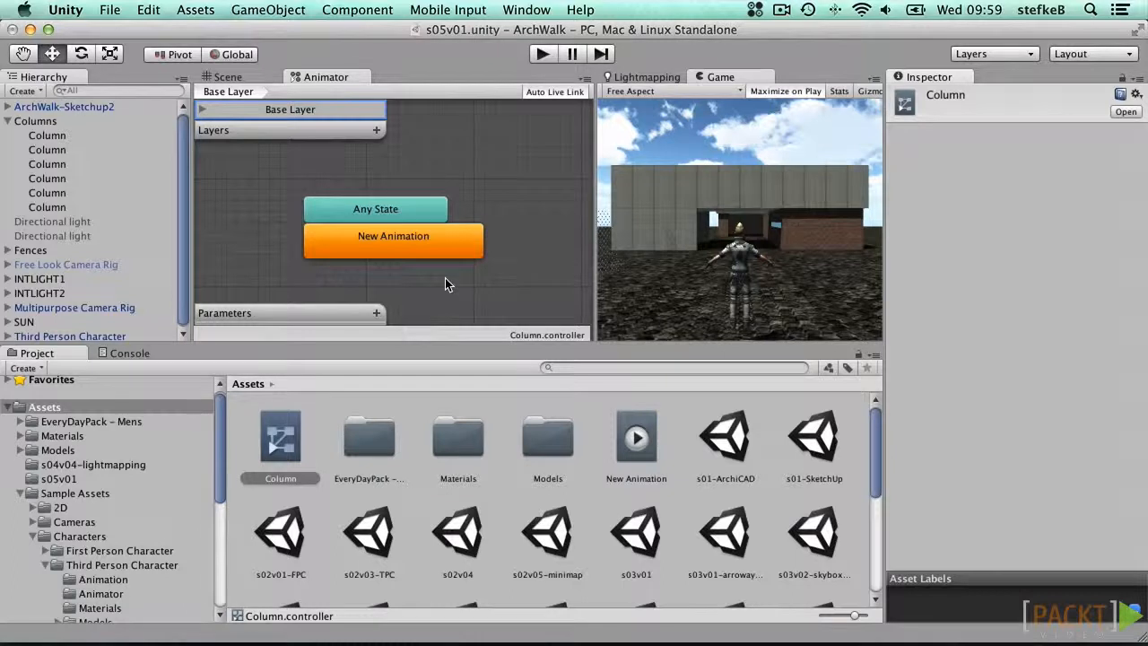
Open the Third Person Animator Controller from the sample assets and examine its state graph in a maximized Animator view
{"action": "left_click_drag", "start_coordinate": [218, 431], "coordinate": [216, 481]}
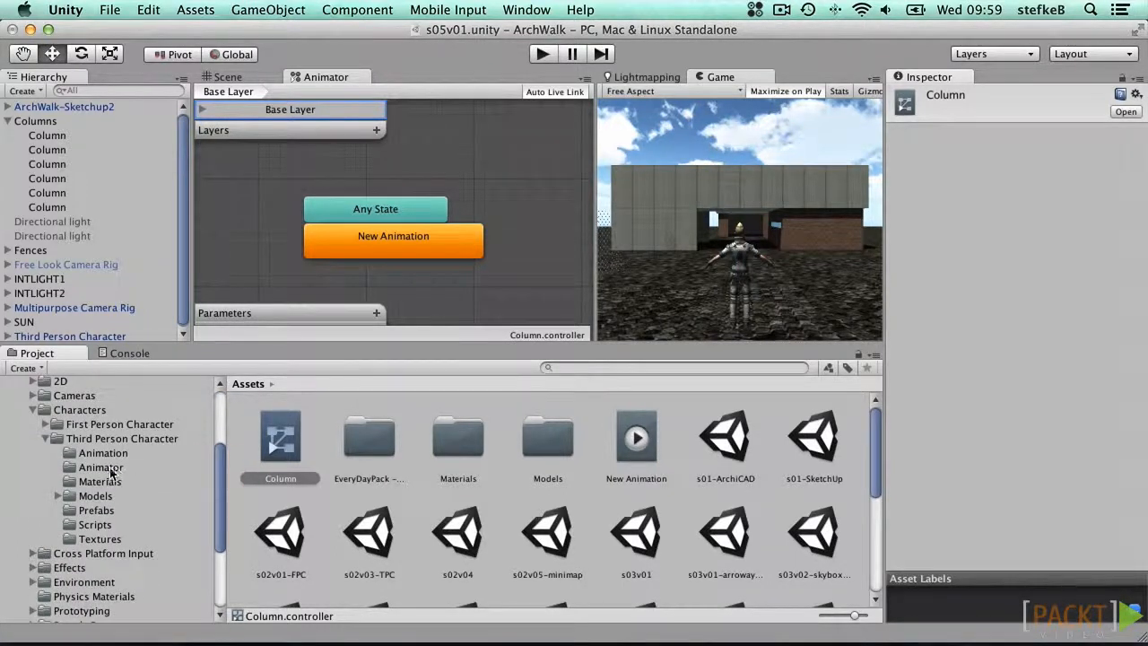
{"action": "left_click", "coordinate": [106, 468]}
{"action": "left_click", "coordinate": [280, 437]}
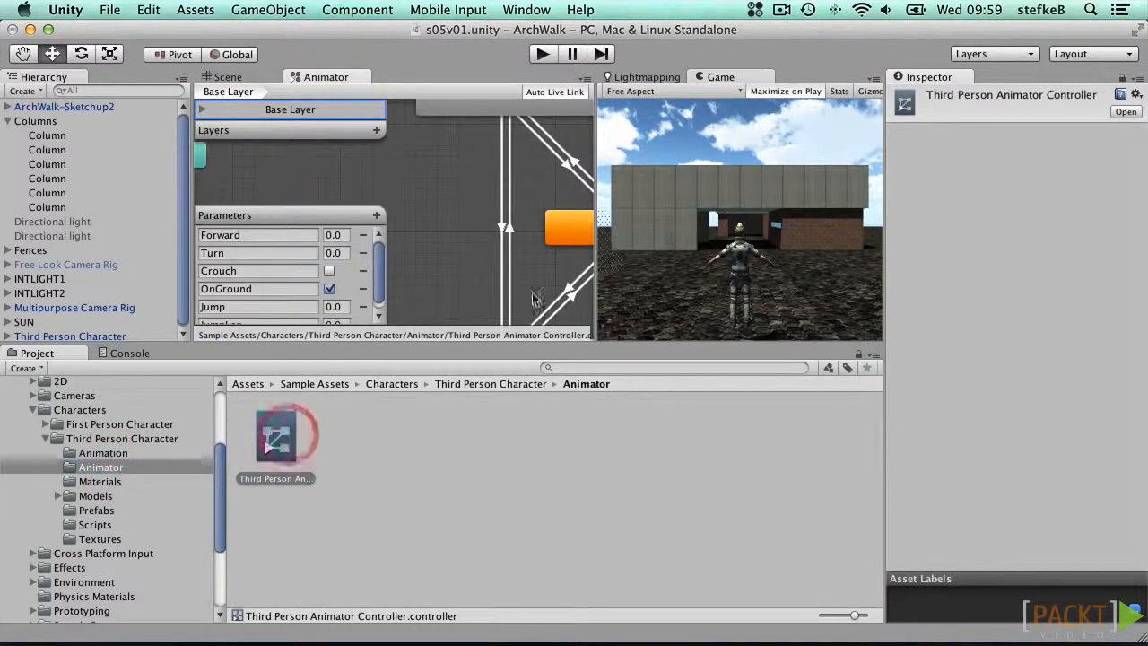
{"action": "scroll", "coordinate": [448, 192], "scroll_direction": "down", "scroll_amount": 5}
{"action": "scroll", "coordinate": [448, 192], "scroll_direction": "up", "scroll_amount": 5}
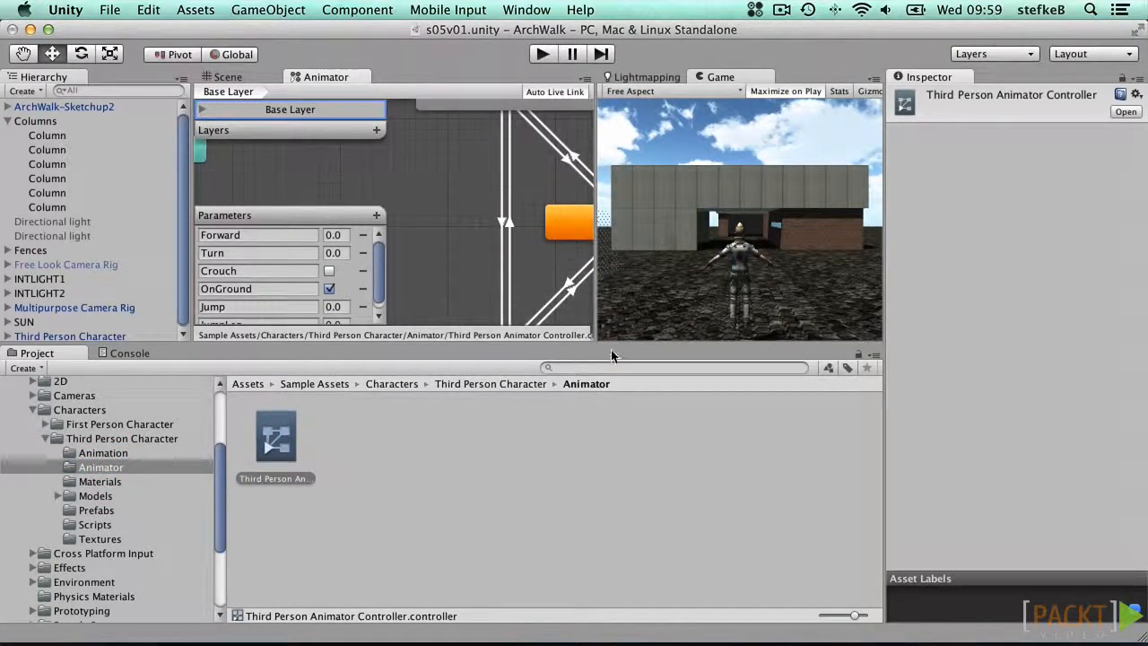
{"action": "left_click", "coordinate": [585, 78]}
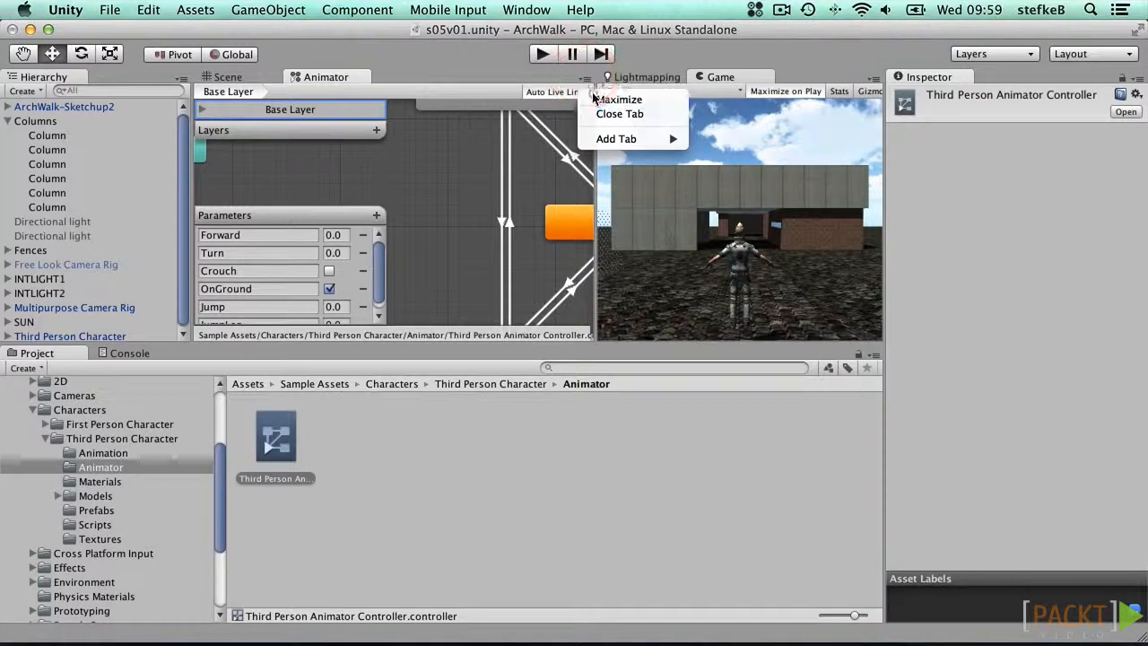
{"action": "left_click", "coordinate": [594, 99]}
{"action": "scroll", "coordinate": [575, 262], "scroll_direction": "up", "scroll_amount": 9}
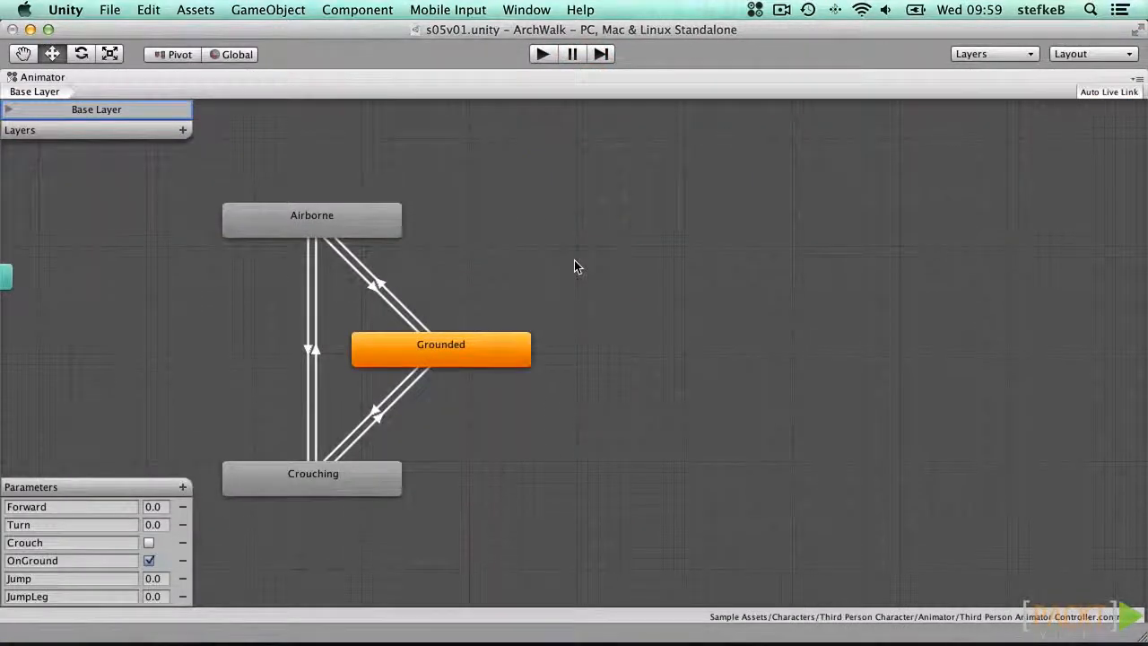
{"action": "scroll", "coordinate": [575, 266], "scroll_direction": "left", "scroll_amount": 10}
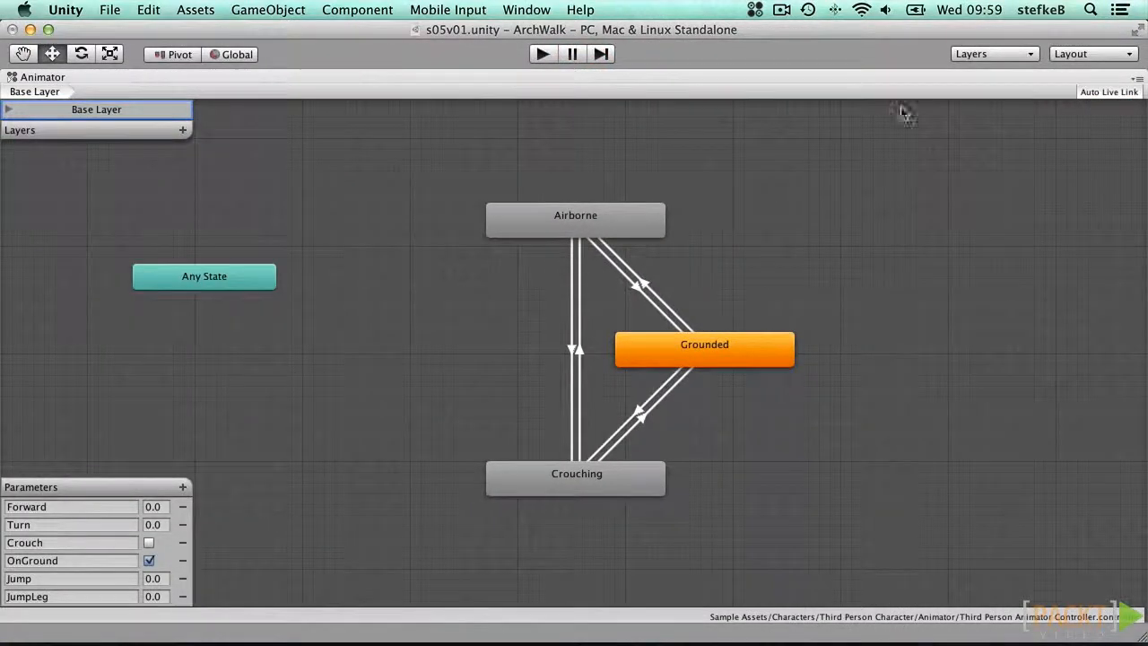
{"action": "left_click", "coordinate": [1134, 79]}
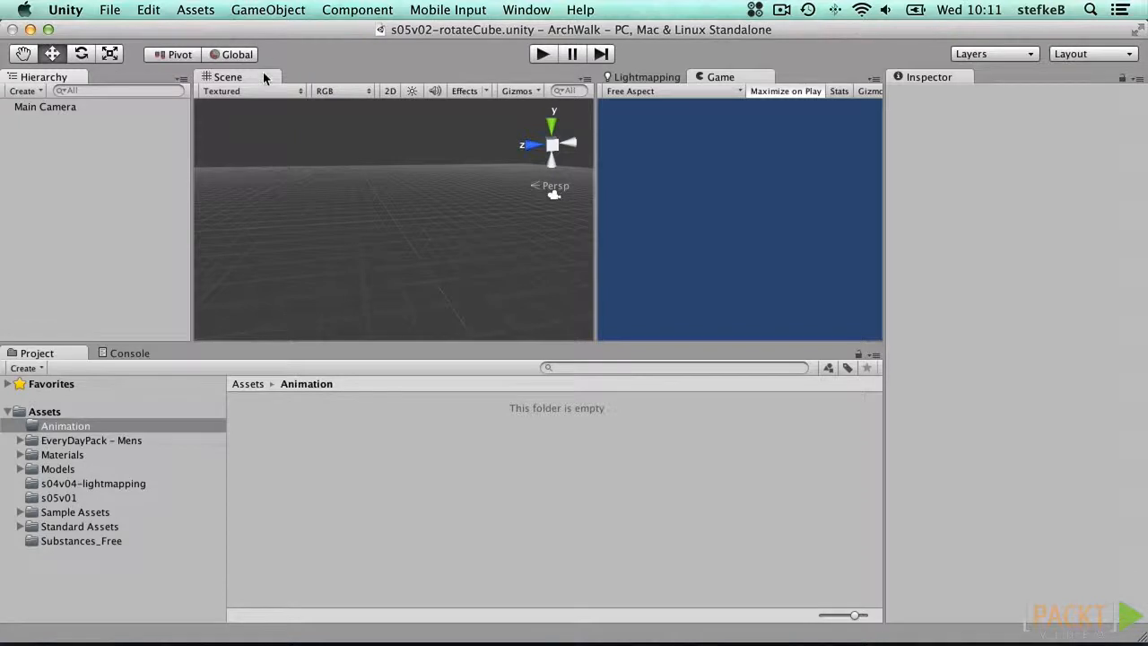
Create a cube in the s05v02-rotateCube scene and frame it at an angle in the Scene view
{"action": "left_click", "coordinate": [268, 10]}
{"action": "mouse_move", "coordinate": [289, 50]}
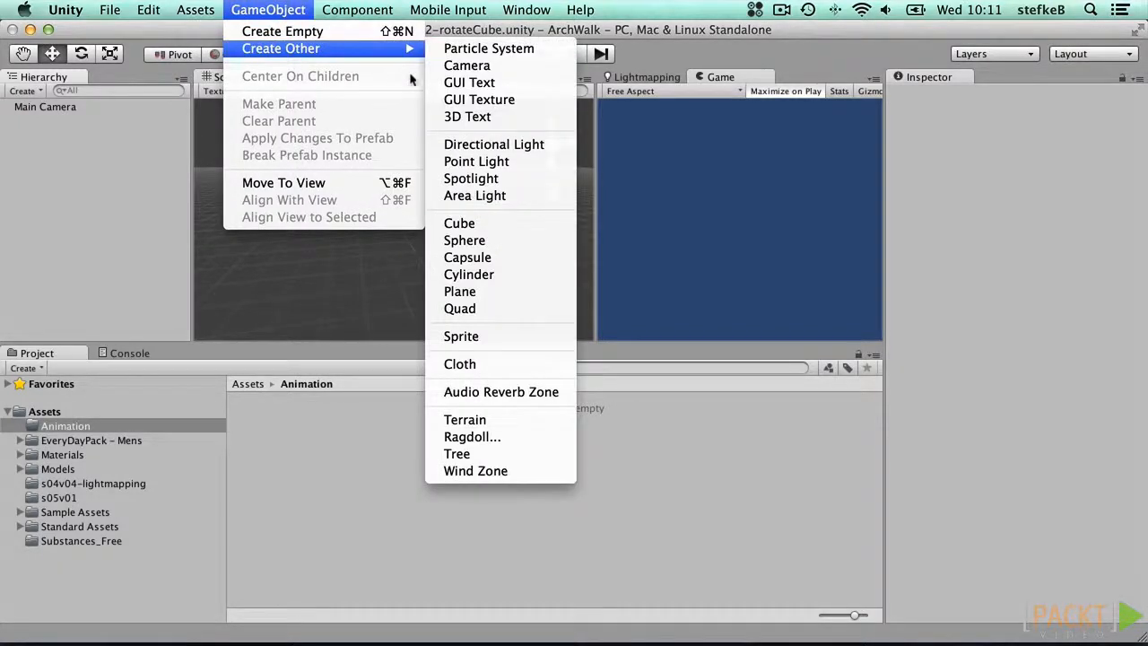
{"action": "left_click", "coordinate": [473, 219]}
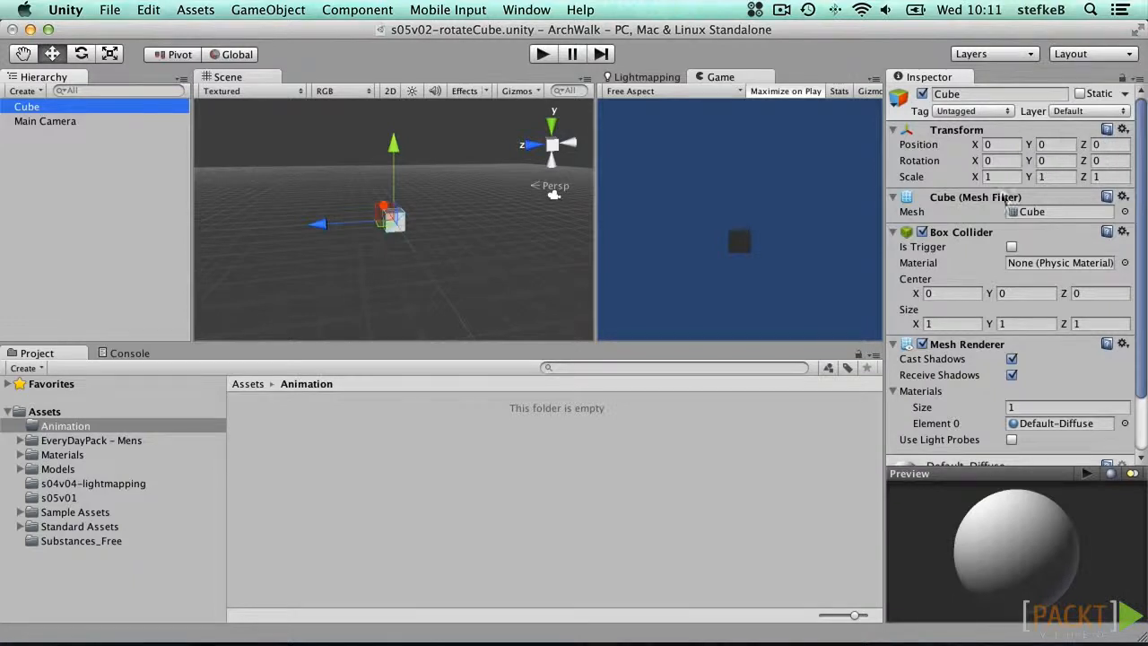
{"action": "left_click", "coordinate": [400, 220]}
{"action": "key", "text": "f"}
{"action": "left_click_drag", "start_coordinate": [473, 227], "coordinate": [256, 243], "text": "alt"}
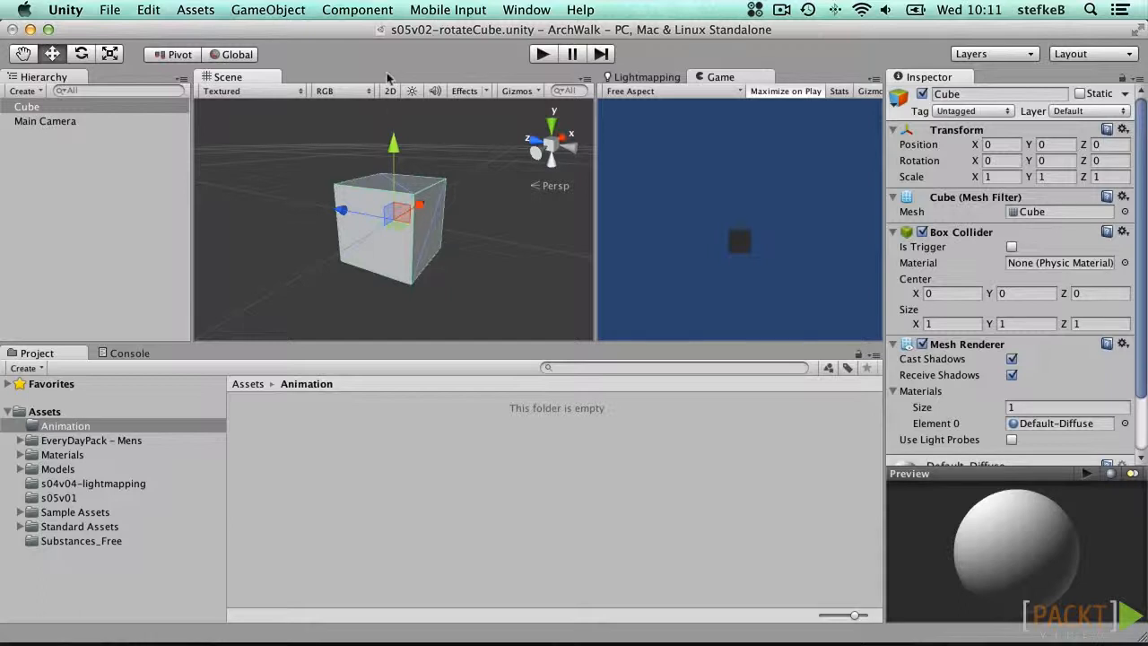
Create an animation clip named rotationLoop in the Animation folder
{"action": "left_click", "coordinate": [68, 426]}
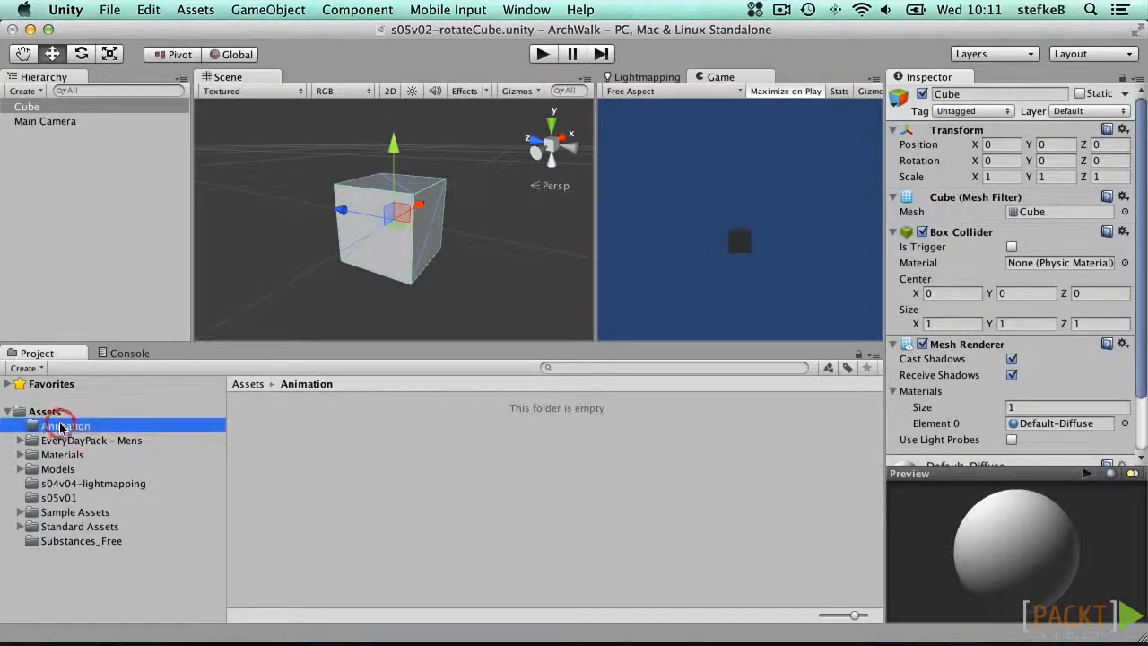
{"action": "right_click", "coordinate": [292, 369]}
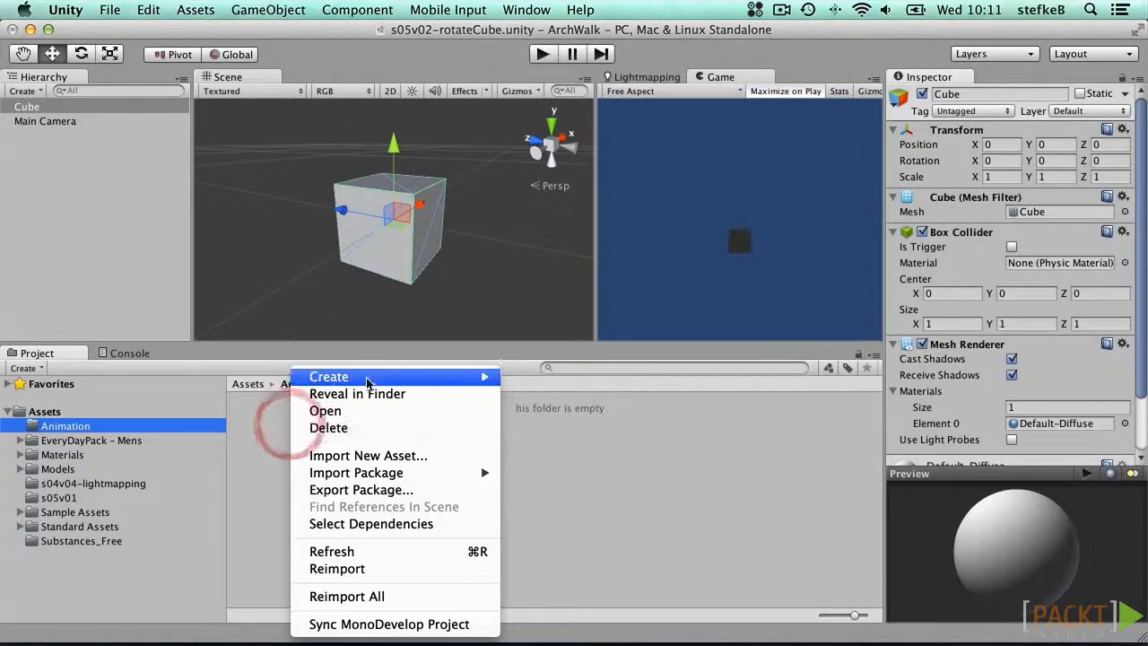
{"action": "mouse_move", "coordinate": [376, 377]}
{"action": "left_click", "coordinate": [574, 500]}
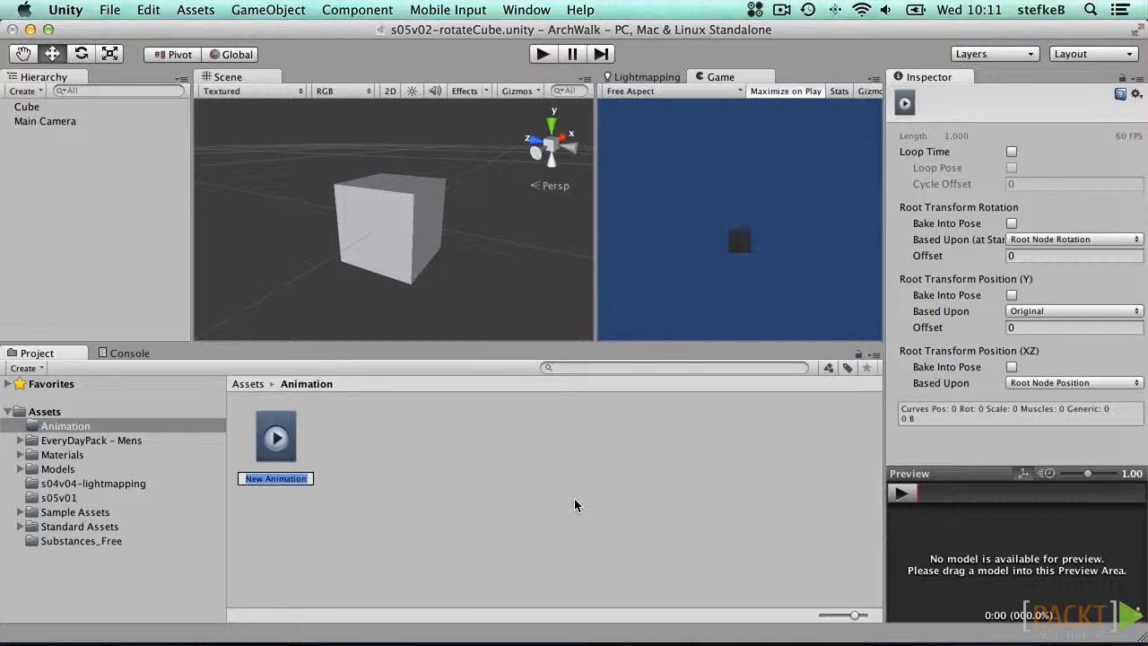
{"action": "type", "text": "rotationLoop"}
{"action": "key", "text": "Return"}
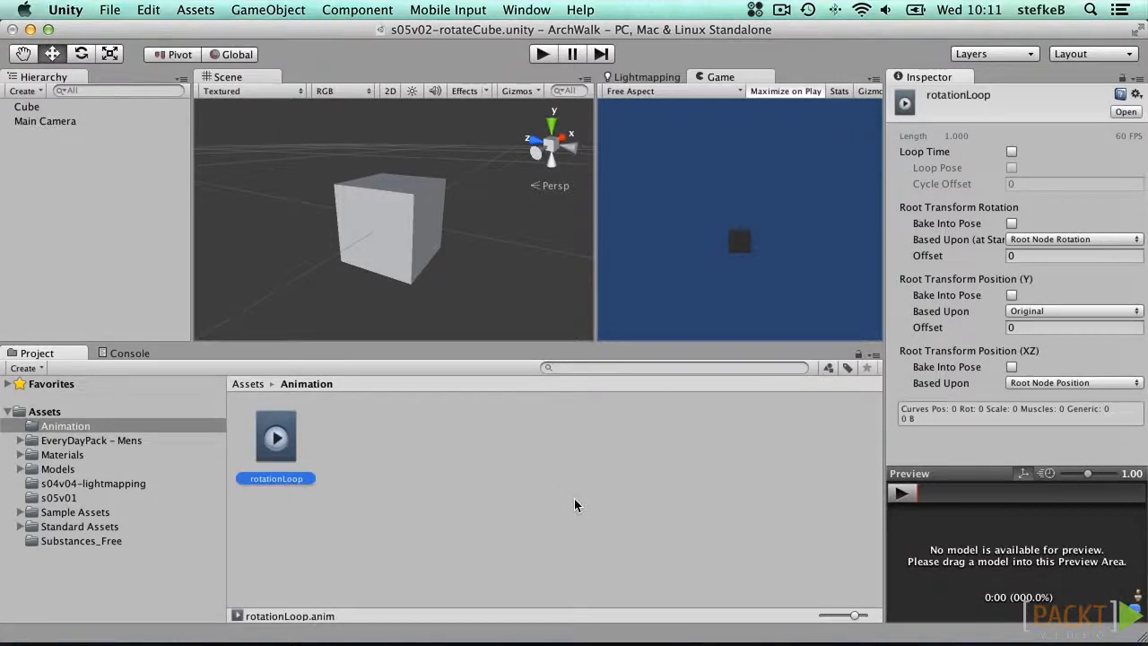
Assign the rotationLoop clip to the cube and check the controller in the cube's Animator component
{"action": "left_click_drag", "start_coordinate": [285, 449], "coordinate": [367, 223]}
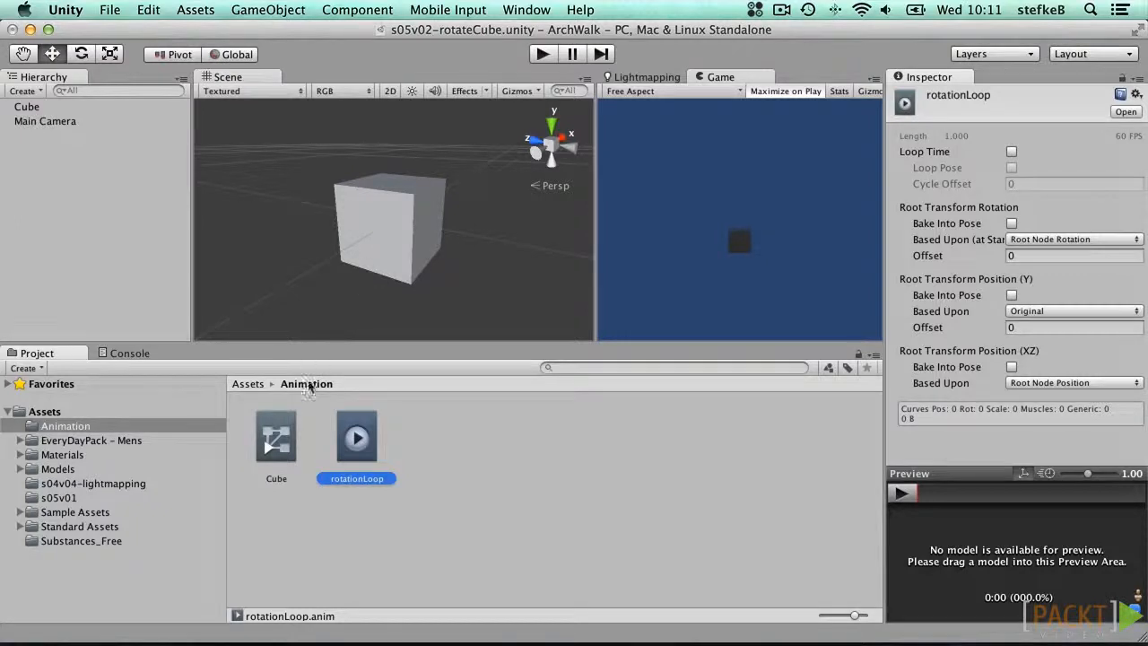
{"action": "left_click", "coordinate": [31, 107]}
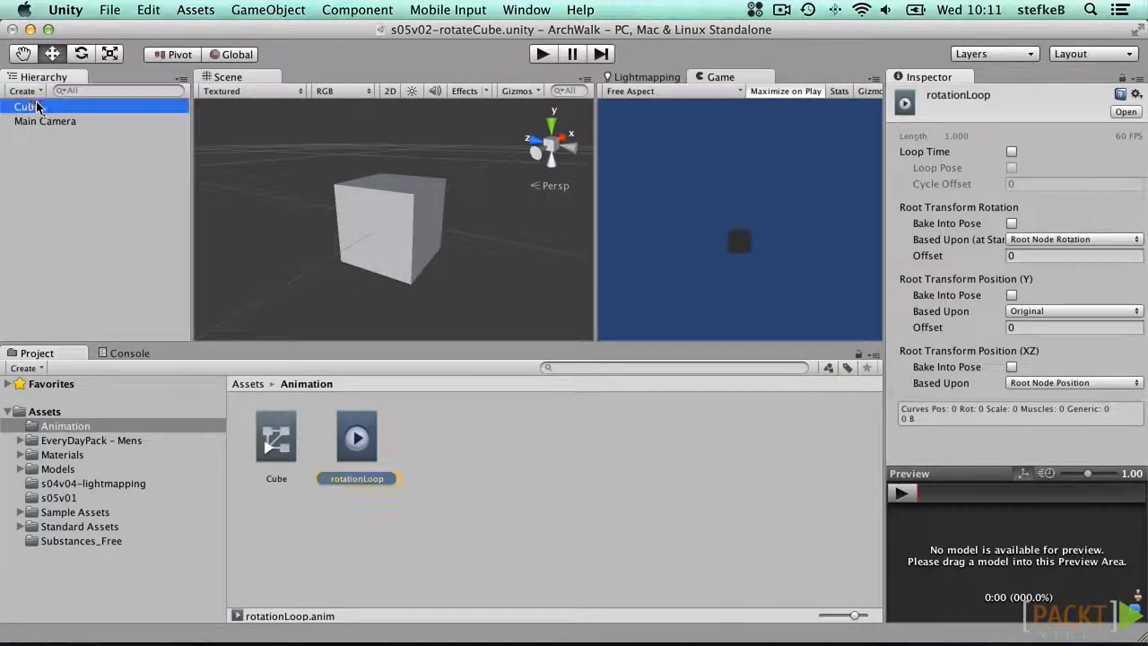
{"action": "scroll", "coordinate": [951, 359], "scroll_direction": "down", "scroll_amount": 5}
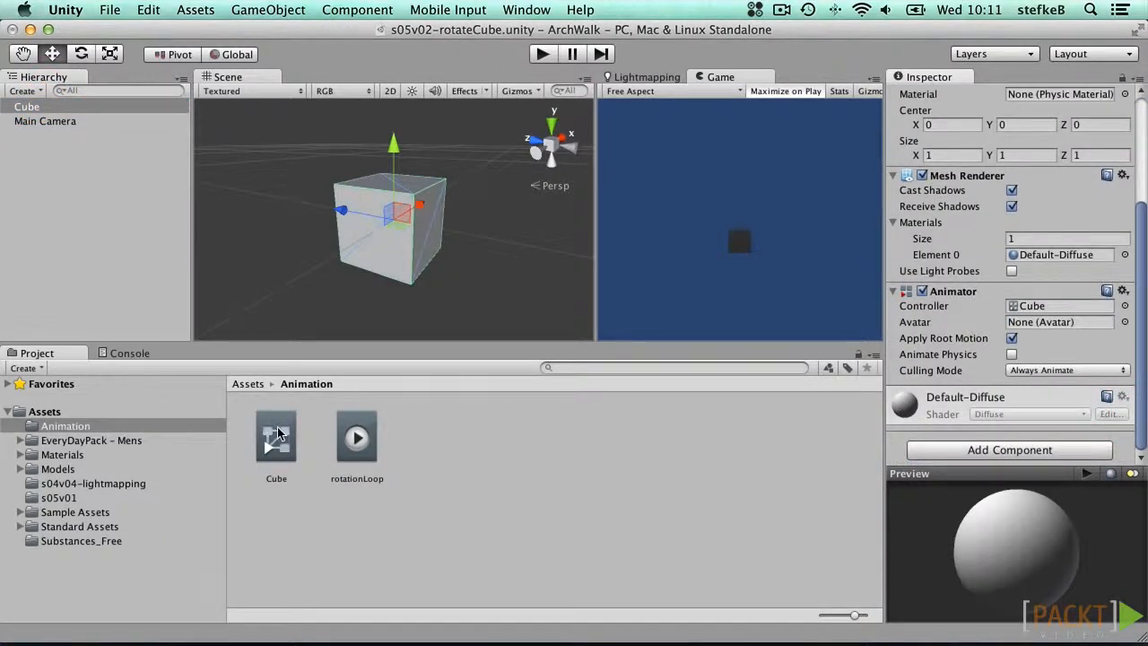
{"action": "left_click", "coordinate": [1063, 305]}
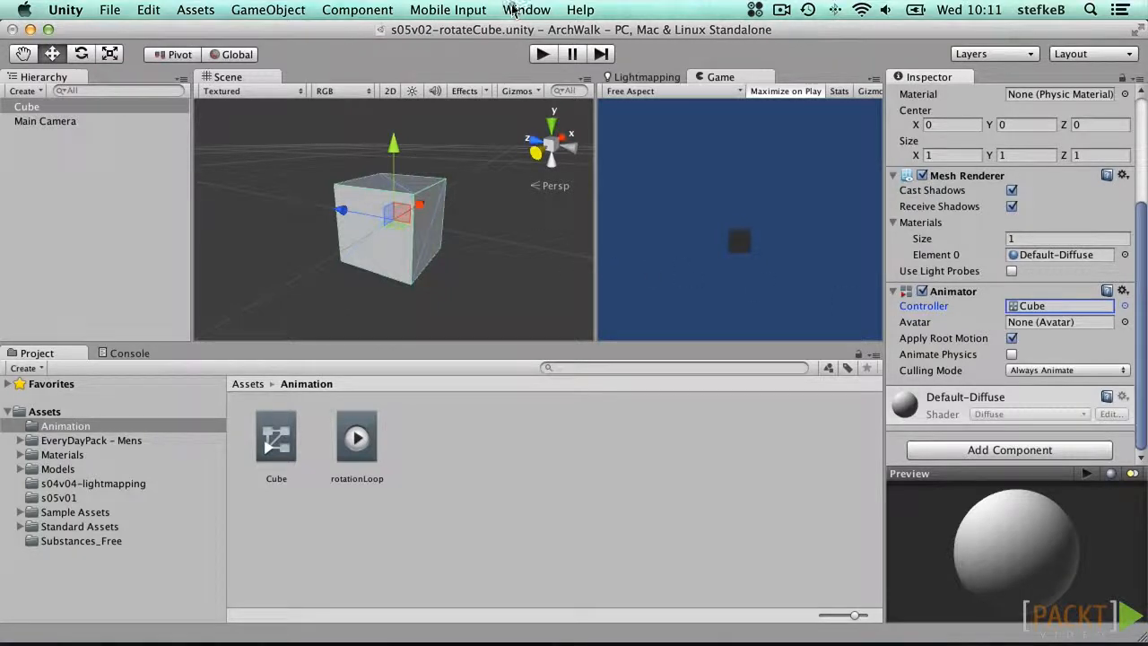
Open the Animation window, dock it beside the project browser and widen it
{"action": "left_click", "coordinate": [513, 11]}
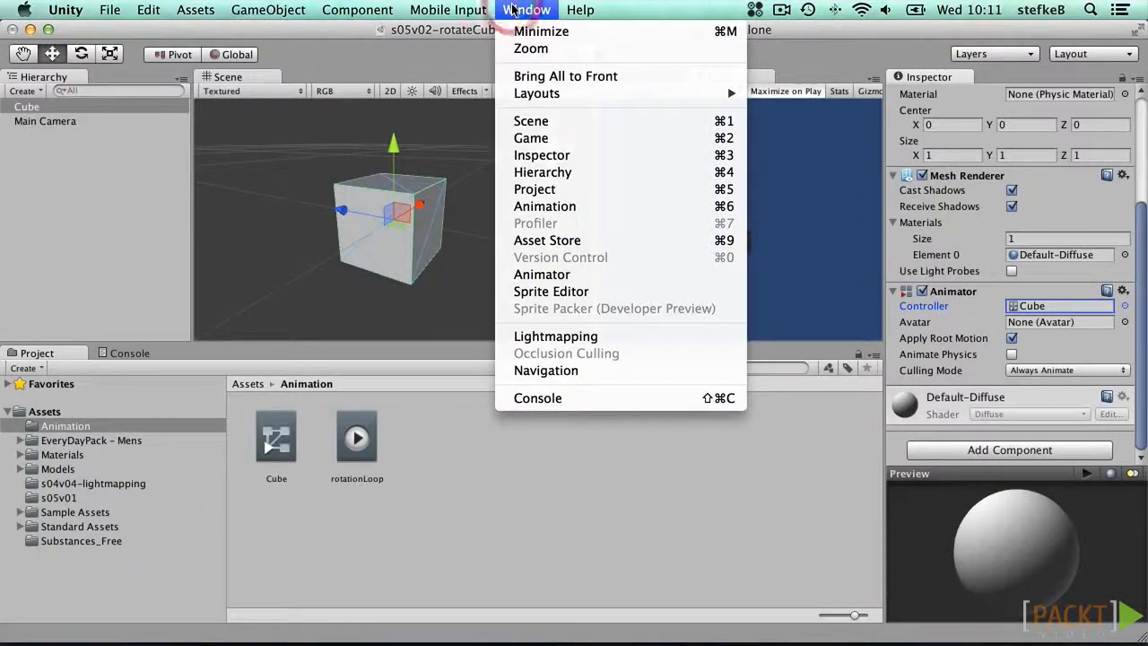
{"action": "left_click", "coordinate": [544, 206]}
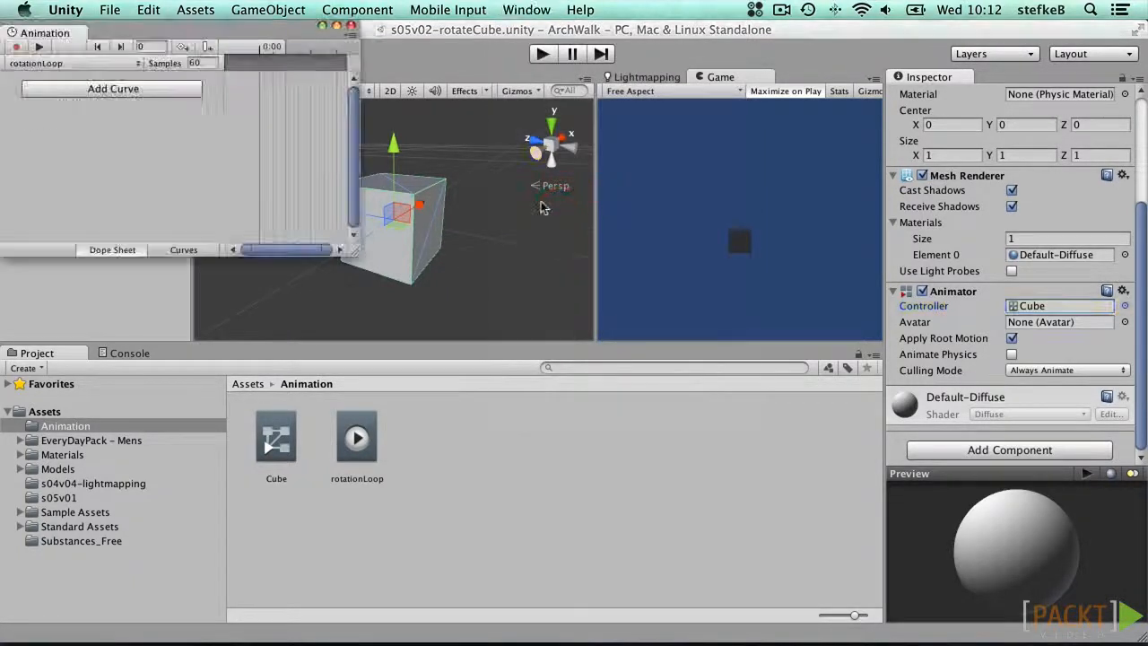
{"action": "left_click_drag", "start_coordinate": [401, 322], "coordinate": [661, 493]}
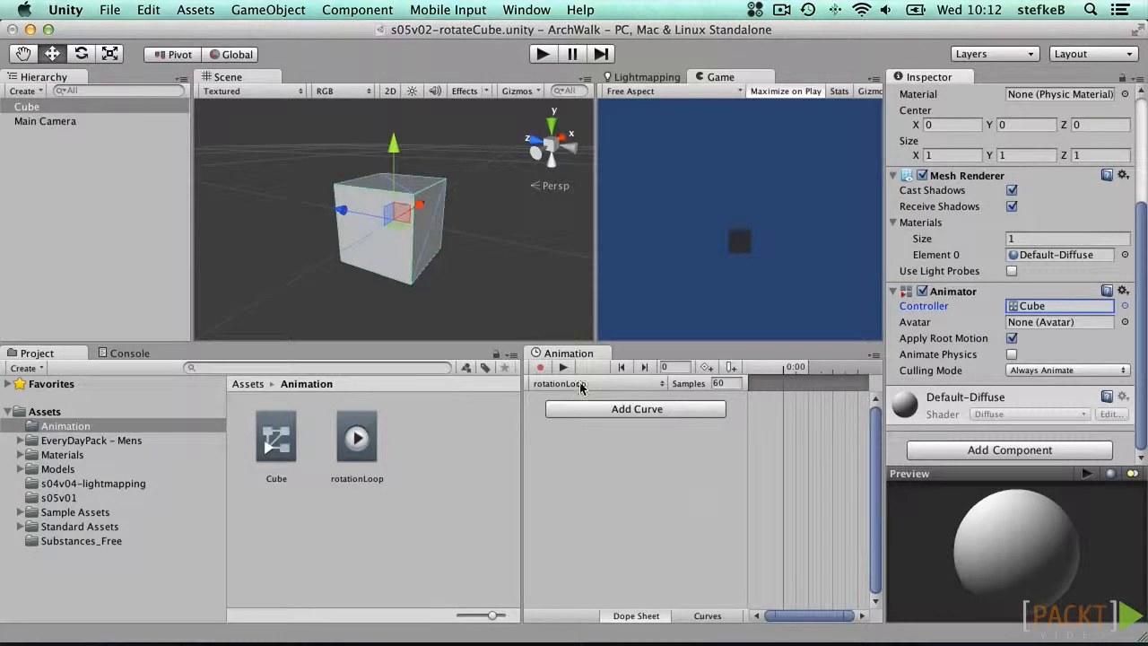
{"action": "left_click_drag", "start_coordinate": [523, 395], "coordinate": [427, 399]}
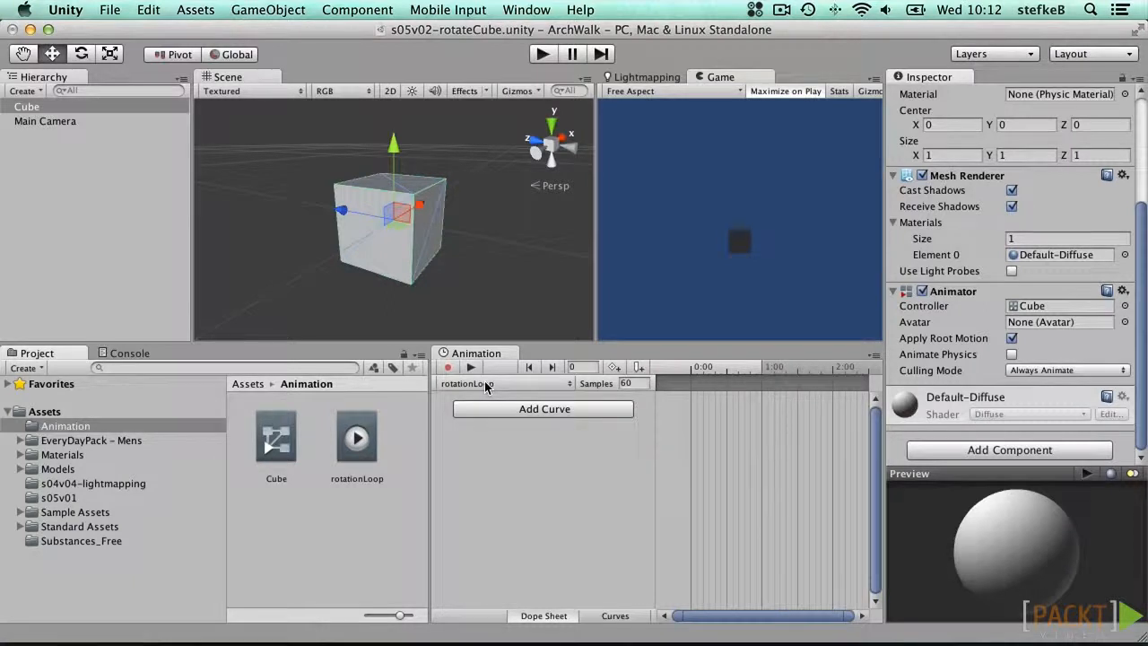
Play and stop the empty rotationLoop clip, and add a Transform Rotation curve for the cube
{"action": "left_click", "coordinate": [471, 368]}
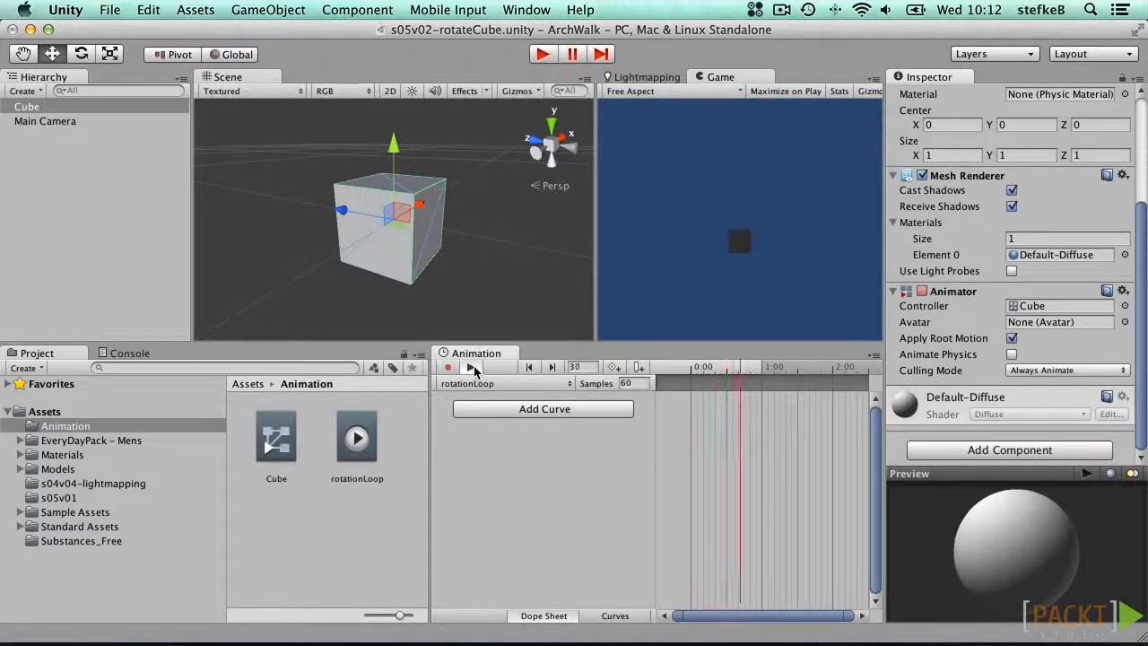
{"action": "left_click", "coordinate": [472, 368]}
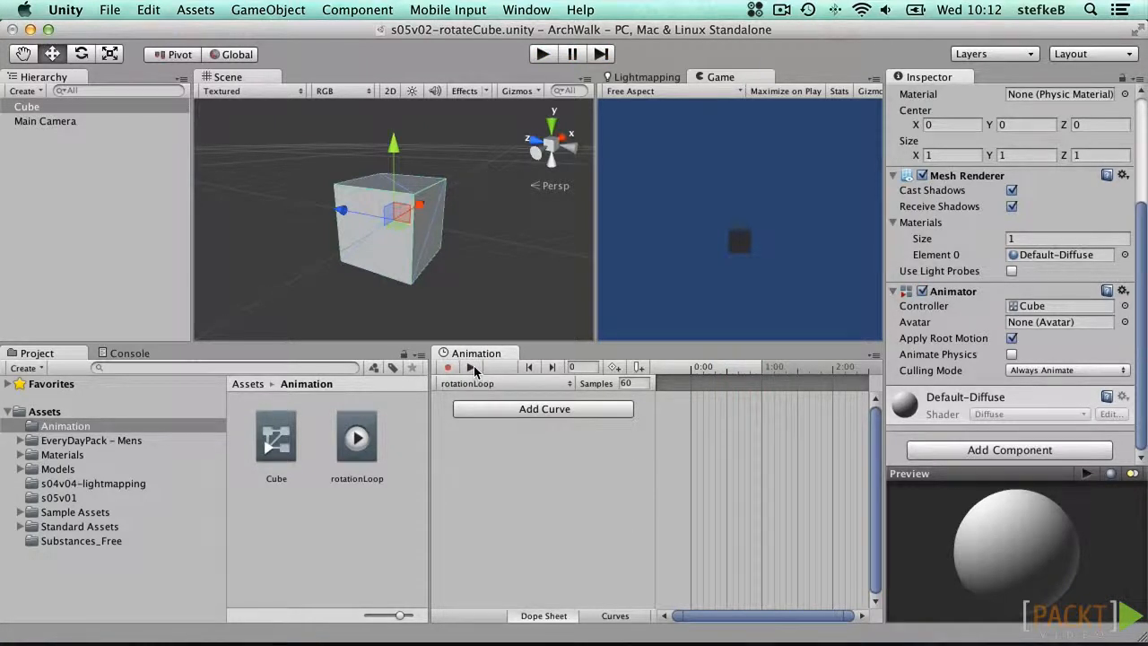
{"action": "left_click", "coordinate": [516, 409]}
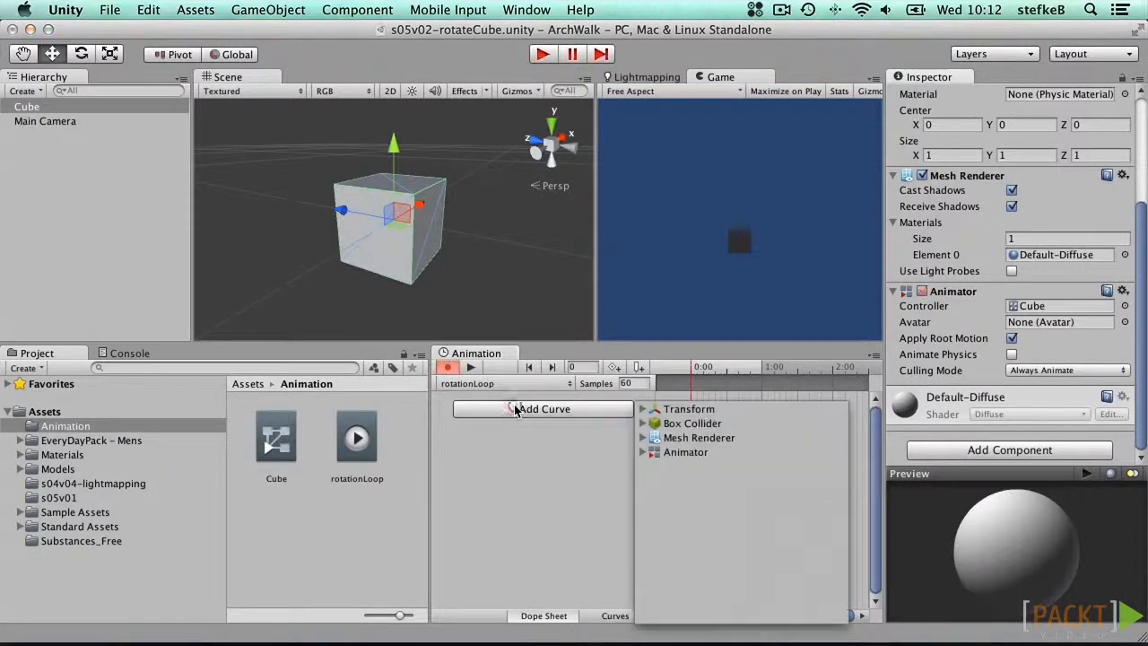
{"action": "left_click", "coordinate": [644, 411]}
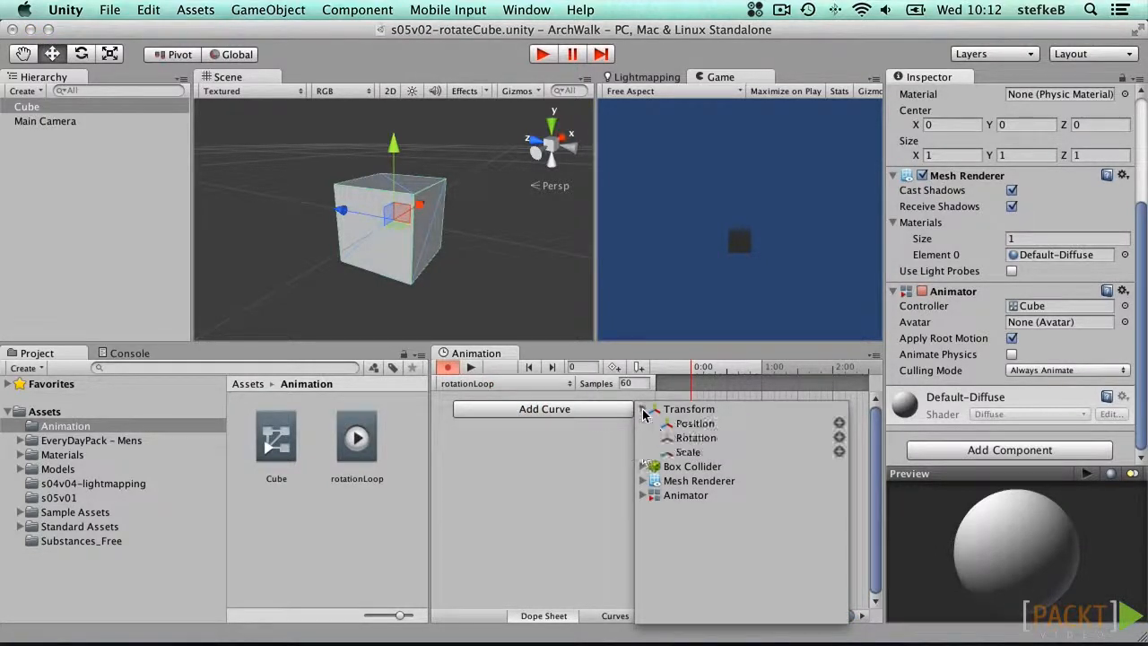
{"action": "left_click", "coordinate": [692, 436]}
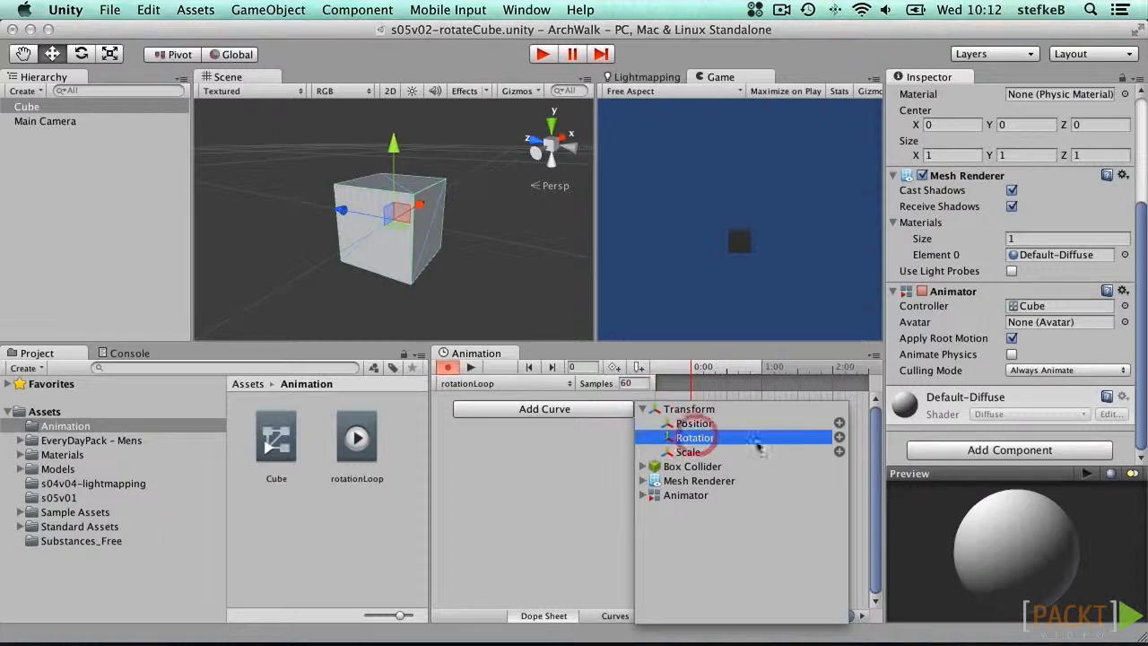
{"action": "left_click", "coordinate": [839, 437]}
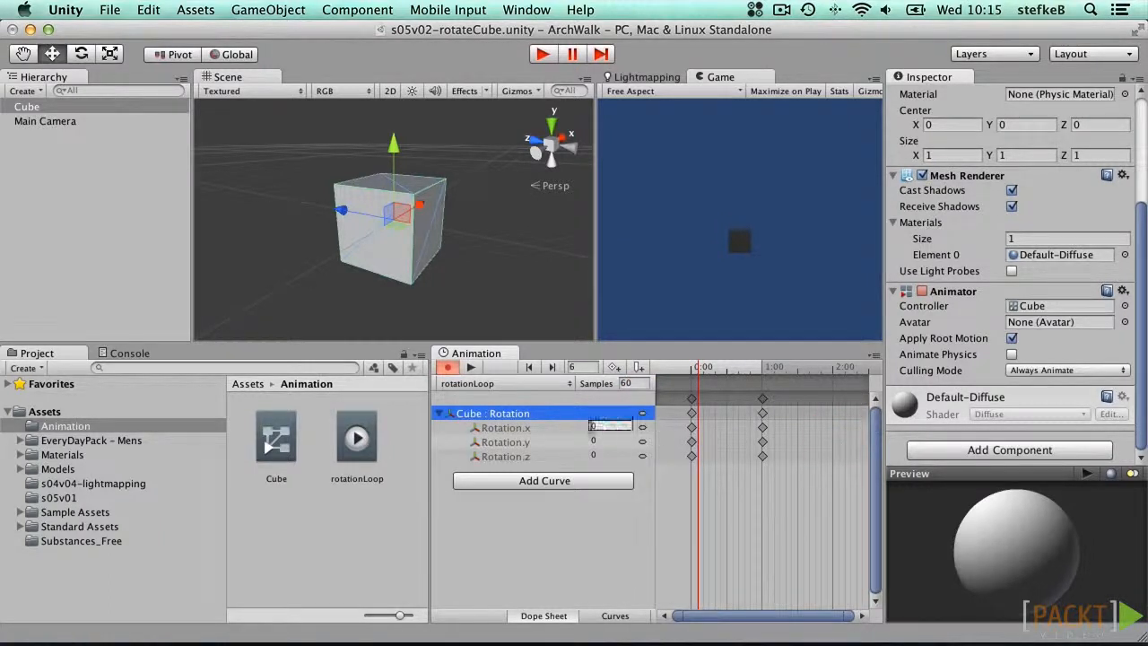
Examine the Rotation.y keyframes at 0:00 and 1:00 in the rotationLoop clip
{"action": "left_click", "coordinate": [506, 442]}
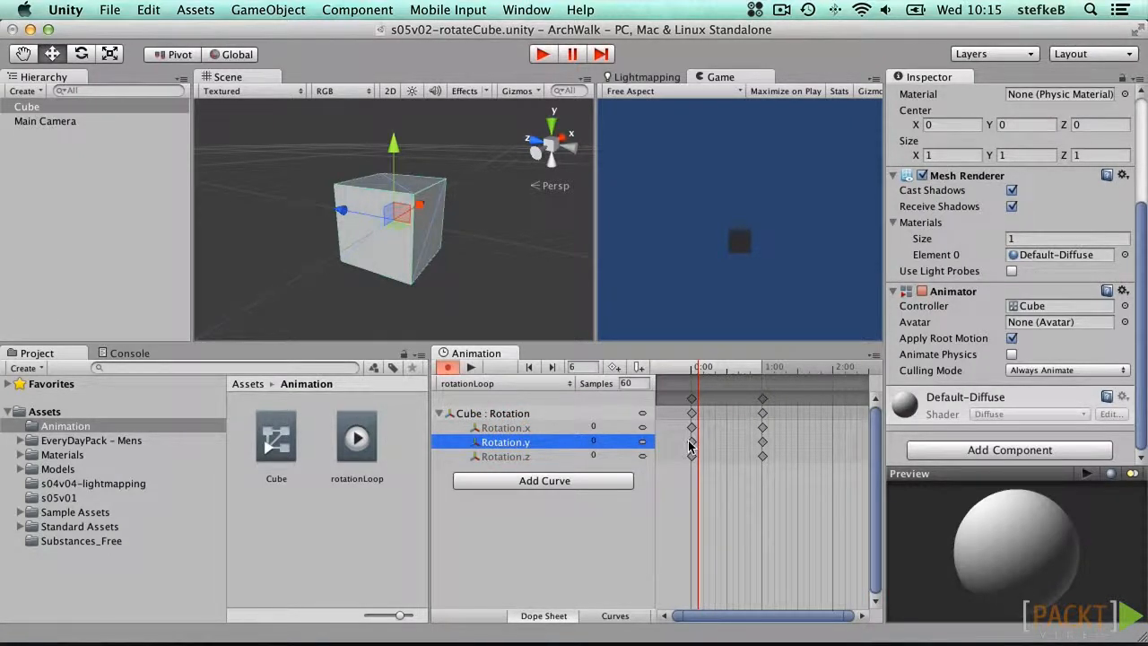
{"action": "left_click", "coordinate": [628, 439]}
{"action": "left_click", "coordinate": [691, 442]}
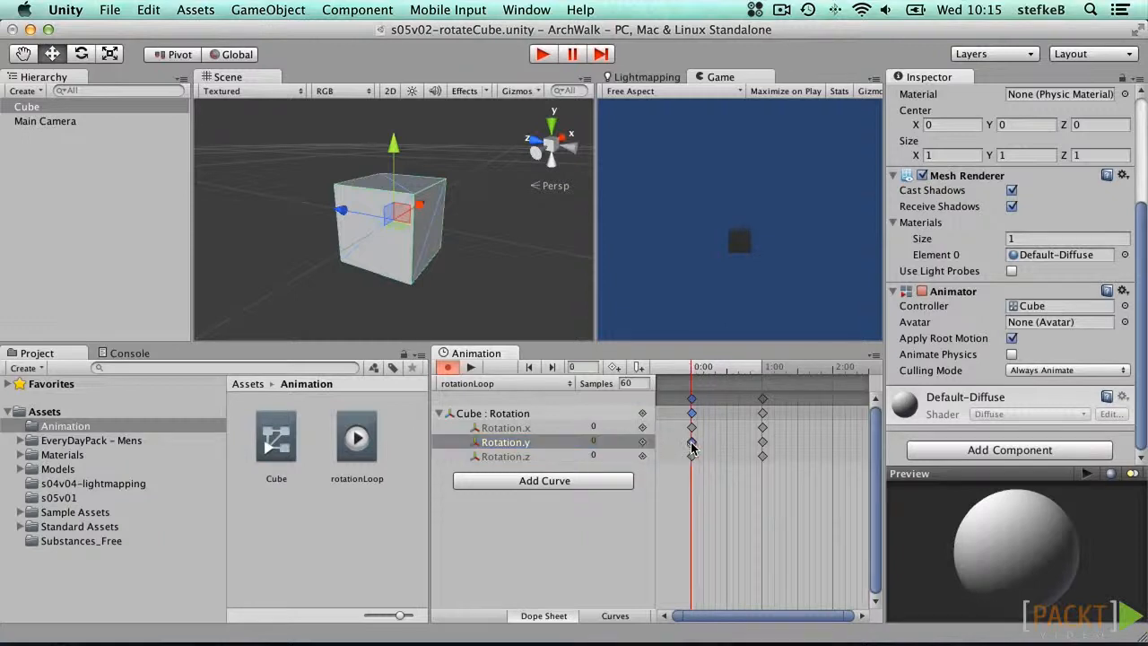
{"action": "left_click", "coordinate": [762, 442]}
{"action": "left_click", "coordinate": [691, 442]}
Set the cube's Y rotation to 360 at the clip's last keyframe, frame 60
{"action": "scroll", "coordinate": [1142, 206], "scroll_direction": "up", "scroll_amount": 5}
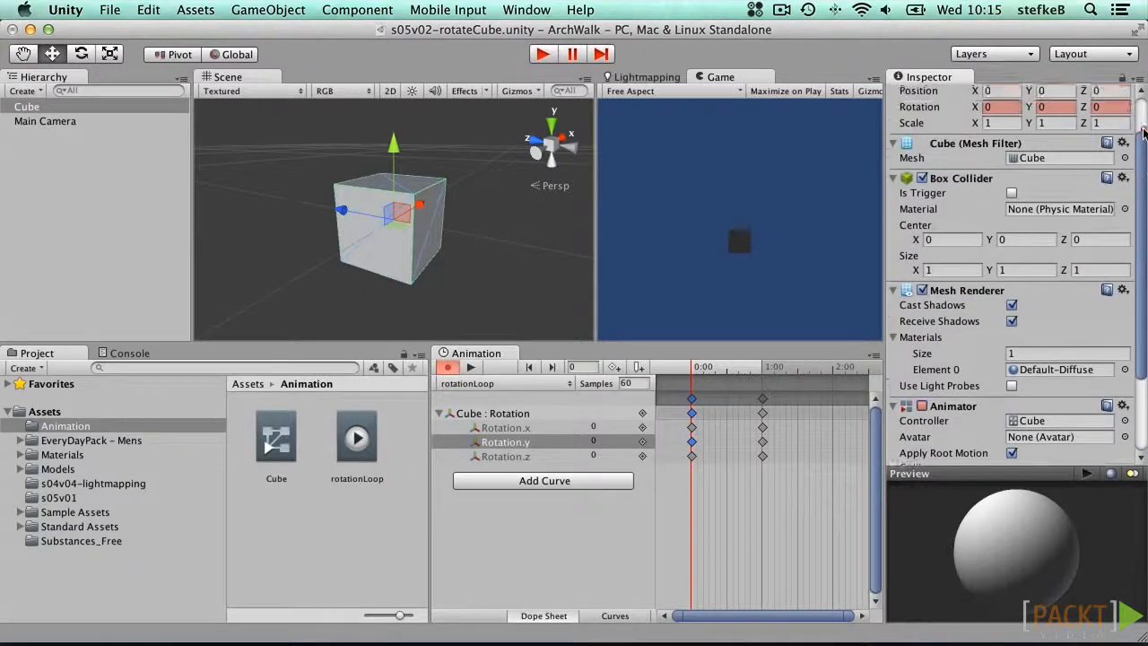
{"action": "left_click", "coordinate": [763, 443]}
{"action": "left_click_drag", "start_coordinate": [737, 368], "coordinate": [761, 367]}
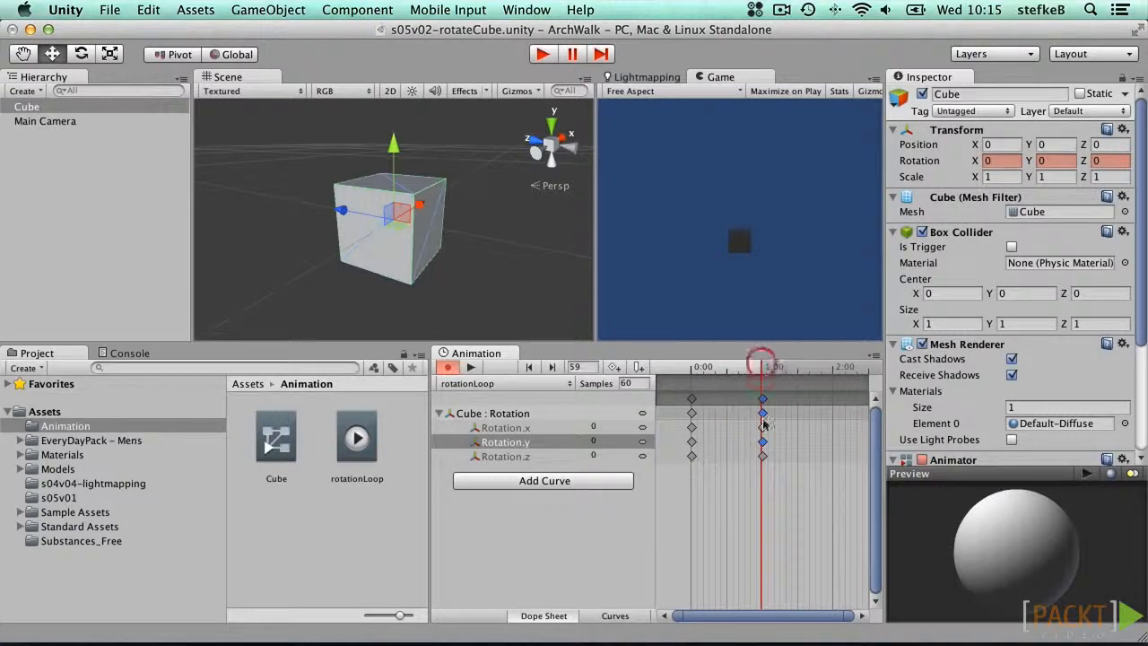
{"action": "left_click", "coordinate": [762, 442]}
{"action": "left_click", "coordinate": [529, 366]}
{"action": "left_click", "coordinate": [550, 367]}
{"action": "left_click", "coordinate": [550, 366]}
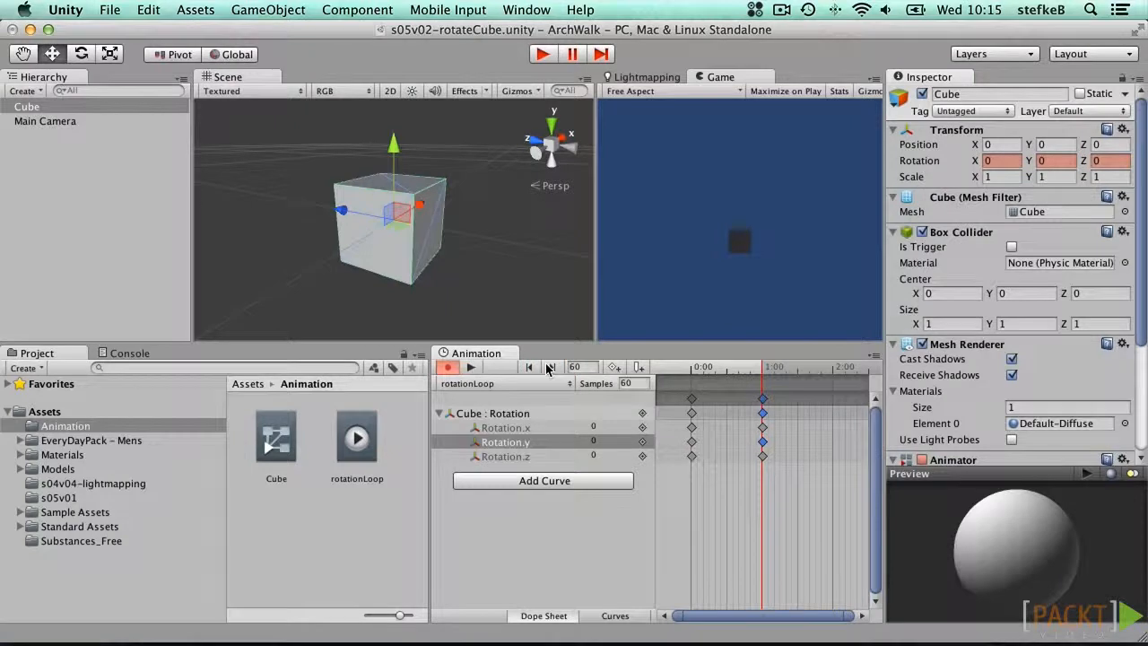
{"action": "left_click", "coordinate": [579, 366]}
{"action": "left_click", "coordinate": [1054, 161]}
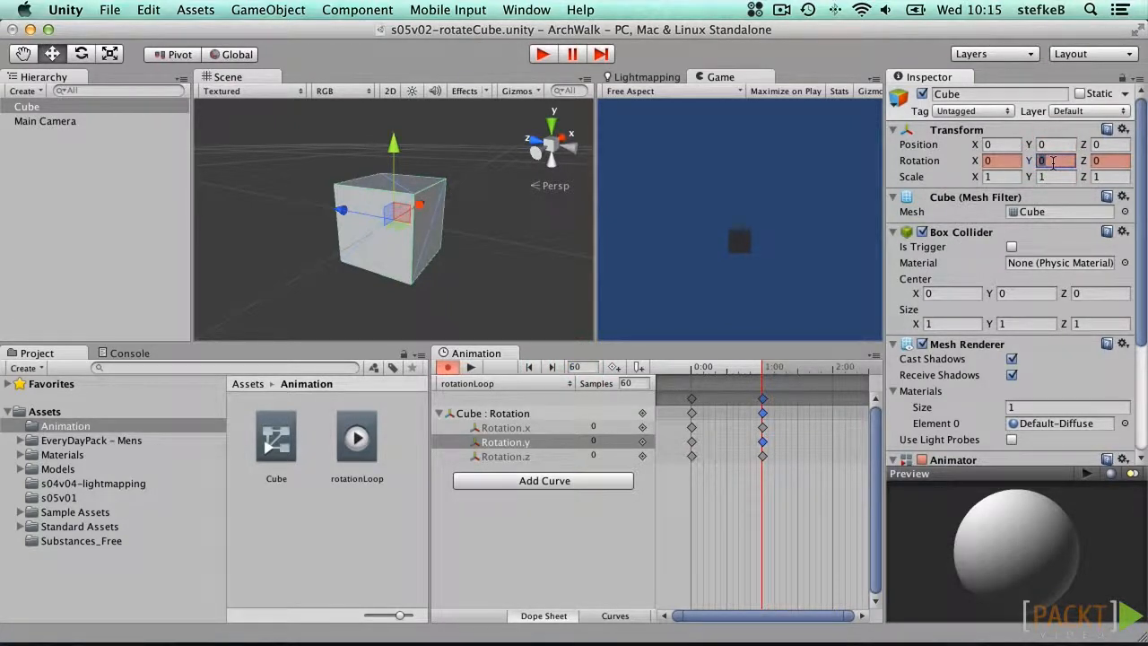
{"action": "type", "text": "360"}
Preview the rotationLoop clip on the cube, stop it and return to the first keyframe
{"action": "mouse_move", "coordinate": [761, 368]}
{"action": "left_mouse_down"}
{"action": "mouse_move", "coordinate": [696, 369]}
{"action": "mouse_move", "coordinate": [761, 372]}
{"action": "left_mouse_up"}
{"action": "left_click", "coordinate": [471, 367]}
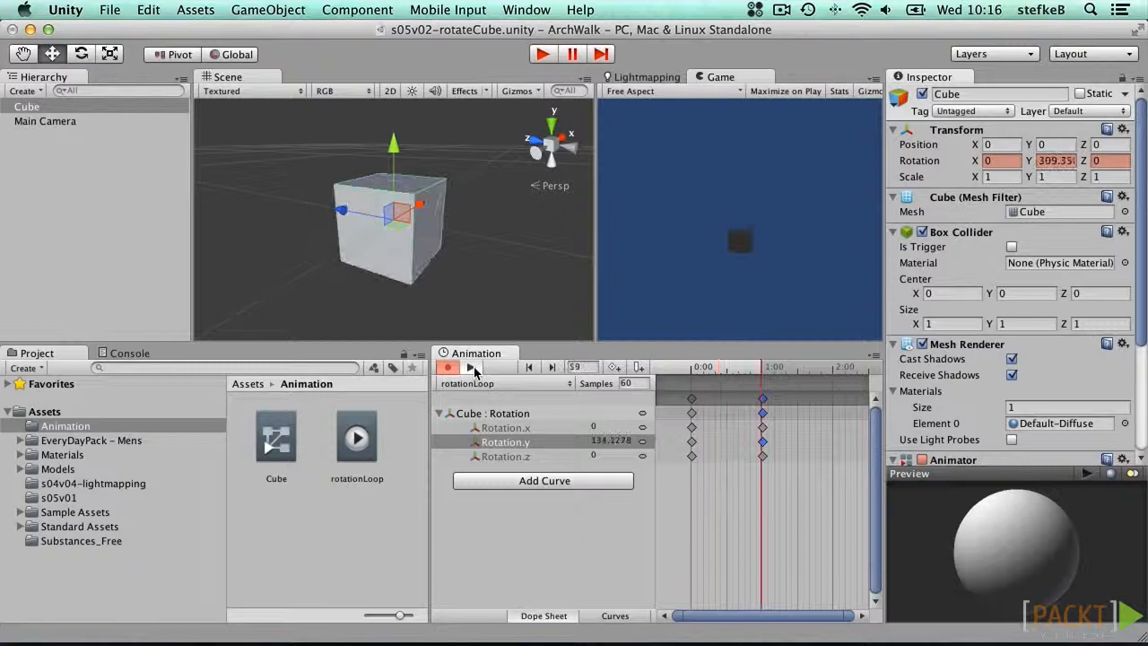
{"action": "left_click", "coordinate": [472, 367]}
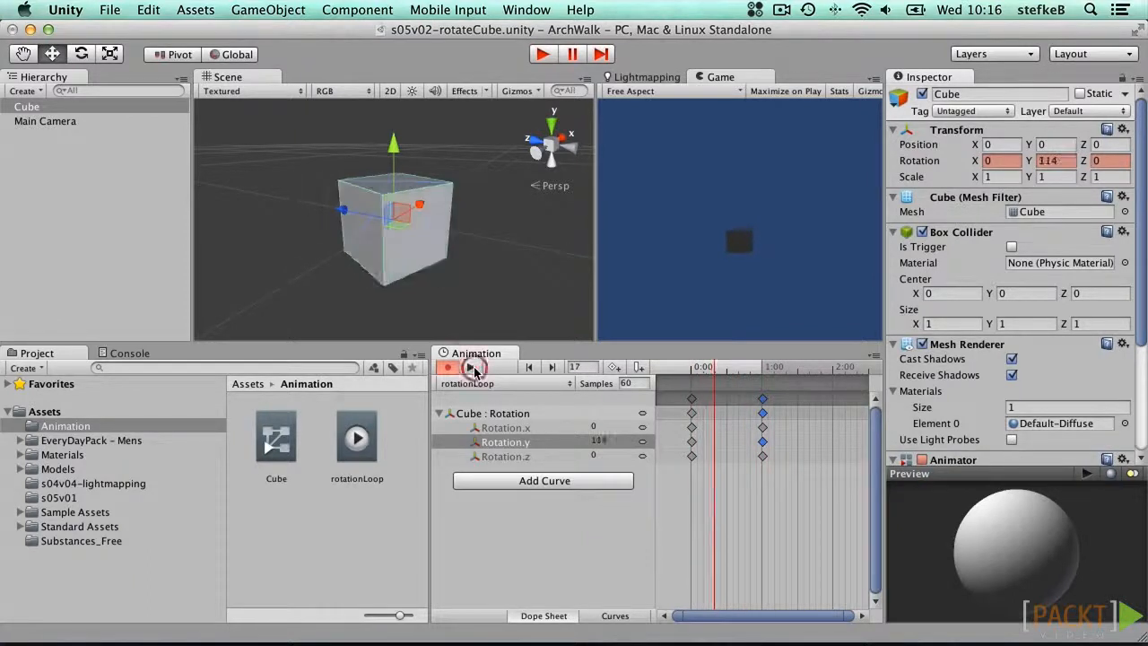
{"action": "left_click", "coordinate": [531, 367]}
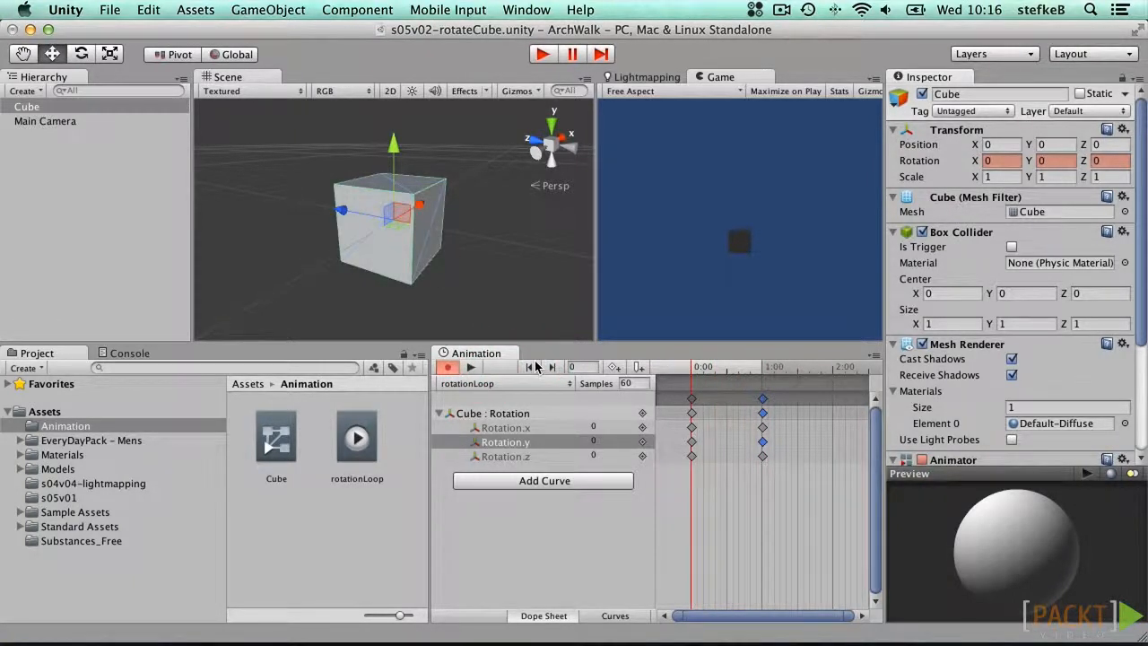
Show the Rotation.y animation as a curve and fit the whole curve from 0:00 to 1:00 in view
{"action": "left_click", "coordinate": [611, 614]}
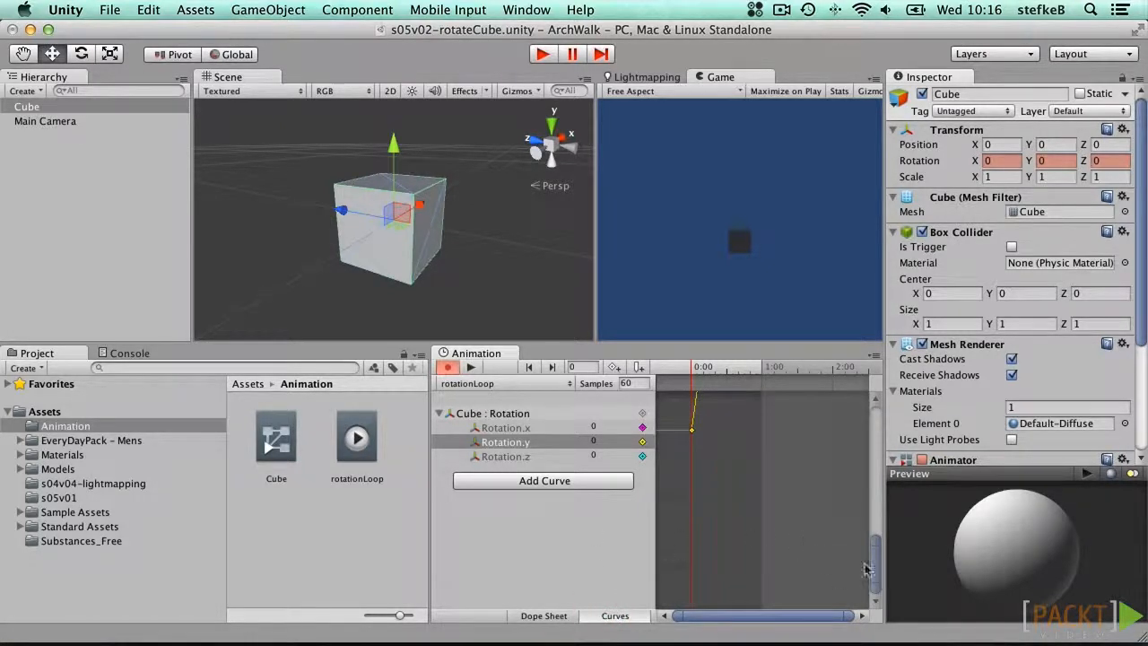
{"action": "left_click_drag", "start_coordinate": [875, 542], "coordinate": [875, 413]}
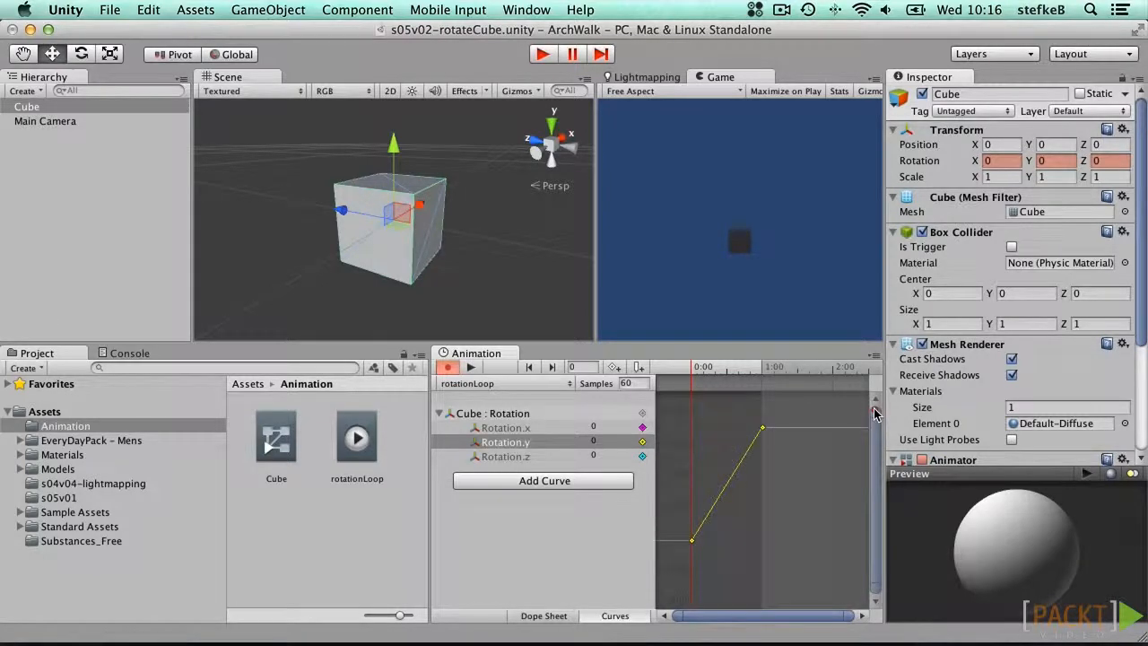
{"action": "left_click_drag", "start_coordinate": [850, 624], "coordinate": [763, 617]}
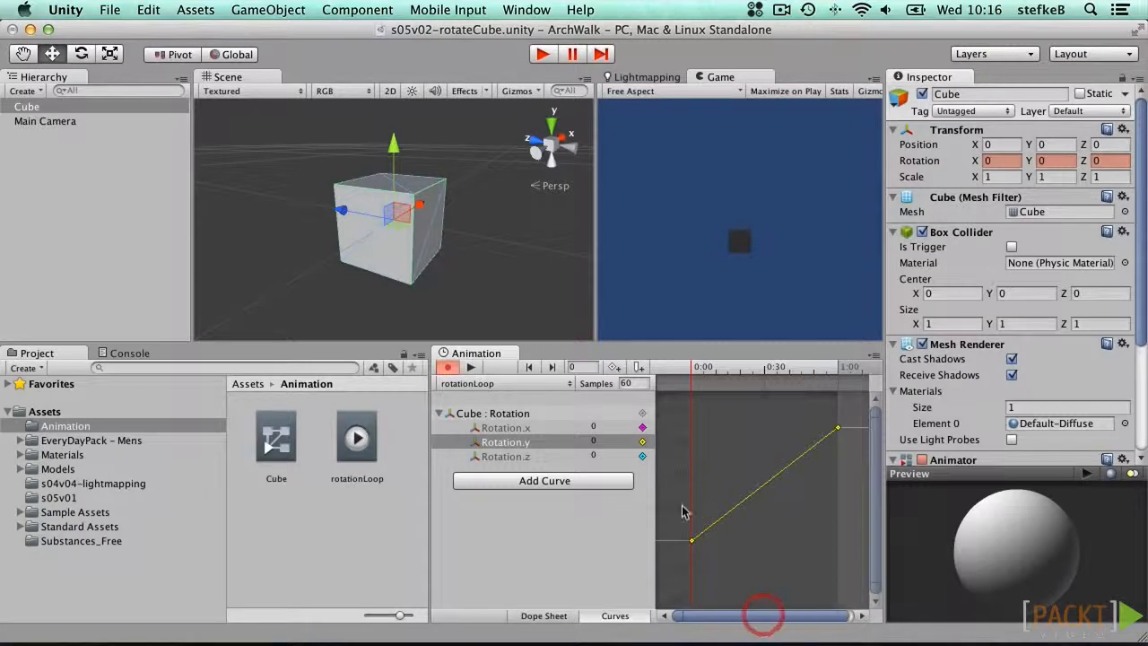
Preview the rotation against its curve, and test it by running and stopping the scene
{"action": "left_click", "coordinate": [472, 368]}
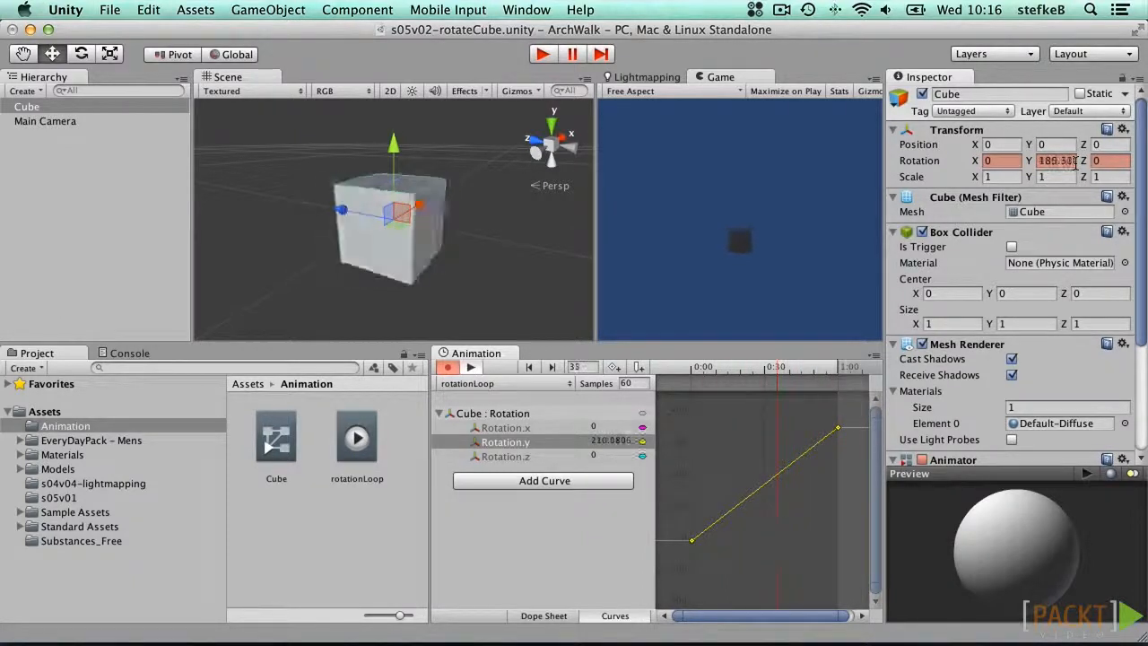
{"action": "left_click", "coordinate": [471, 367]}
{"action": "left_click", "coordinate": [543, 54]}
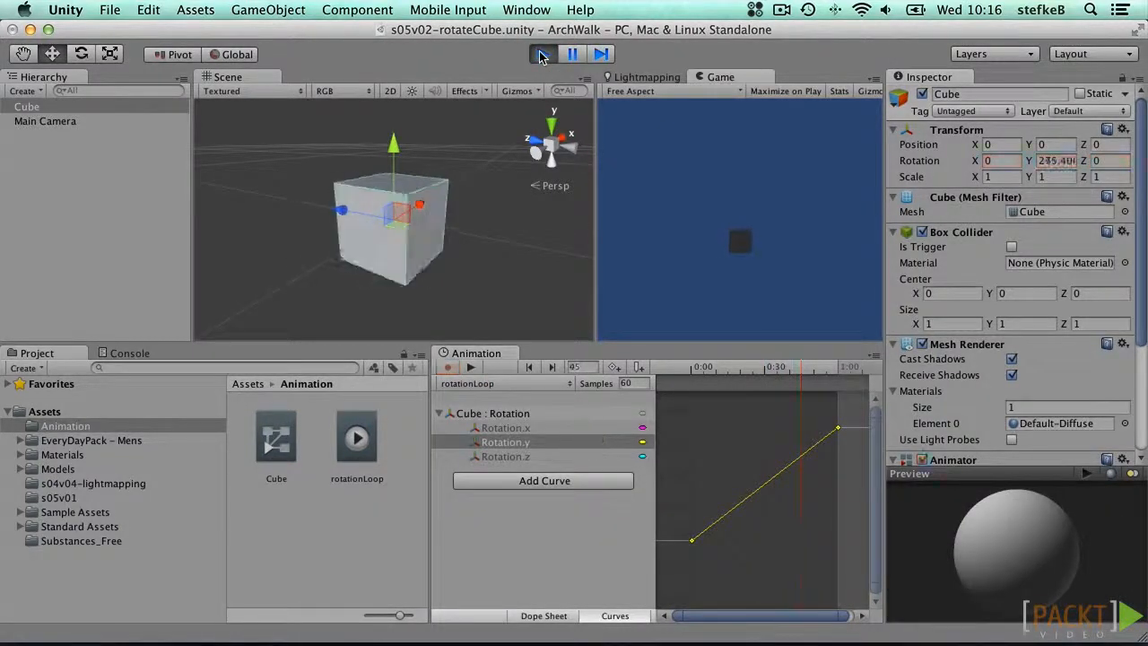
{"action": "left_click", "coordinate": [541, 55]}
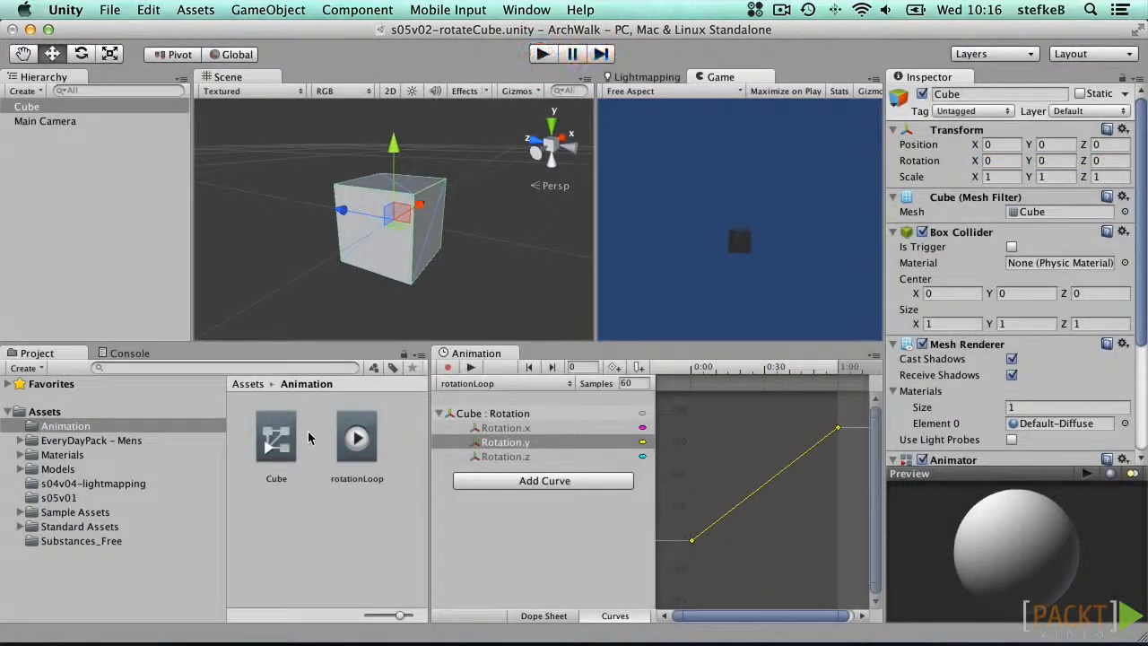
Turn on looping in the rotationLoop clip's settings and run the scene to test it
{"action": "left_click", "coordinate": [357, 438]}
{"action": "left_click", "coordinate": [1011, 151]}
{"action": "left_click", "coordinate": [542, 56]}
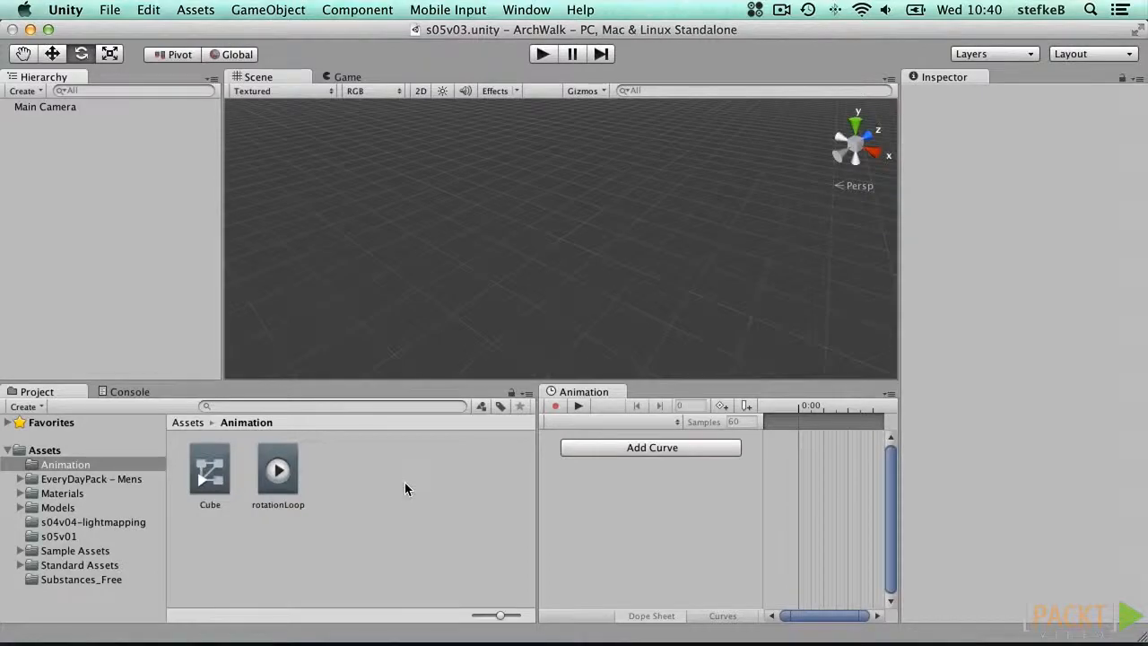
Create an empty game object named Hinge in the s05v03 scene
{"action": "left_click", "coordinate": [279, 9]}
{"action": "left_click", "coordinate": [268, 34]}
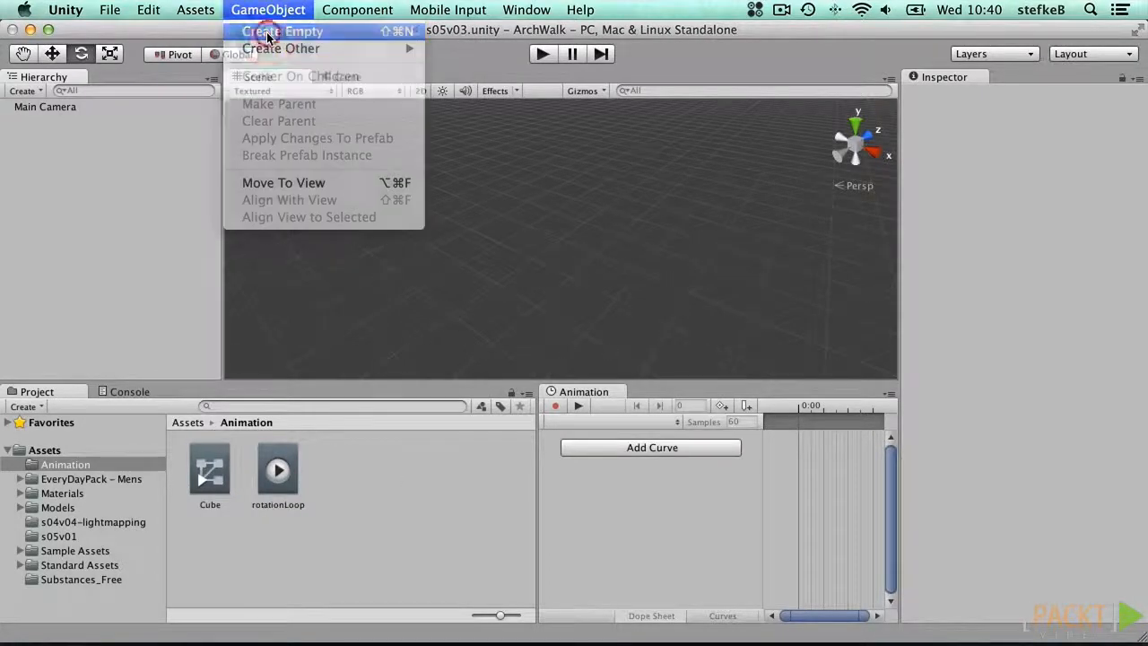
{"action": "left_click", "coordinate": [1013, 95]}
{"action": "type", "text": "Hinge"}
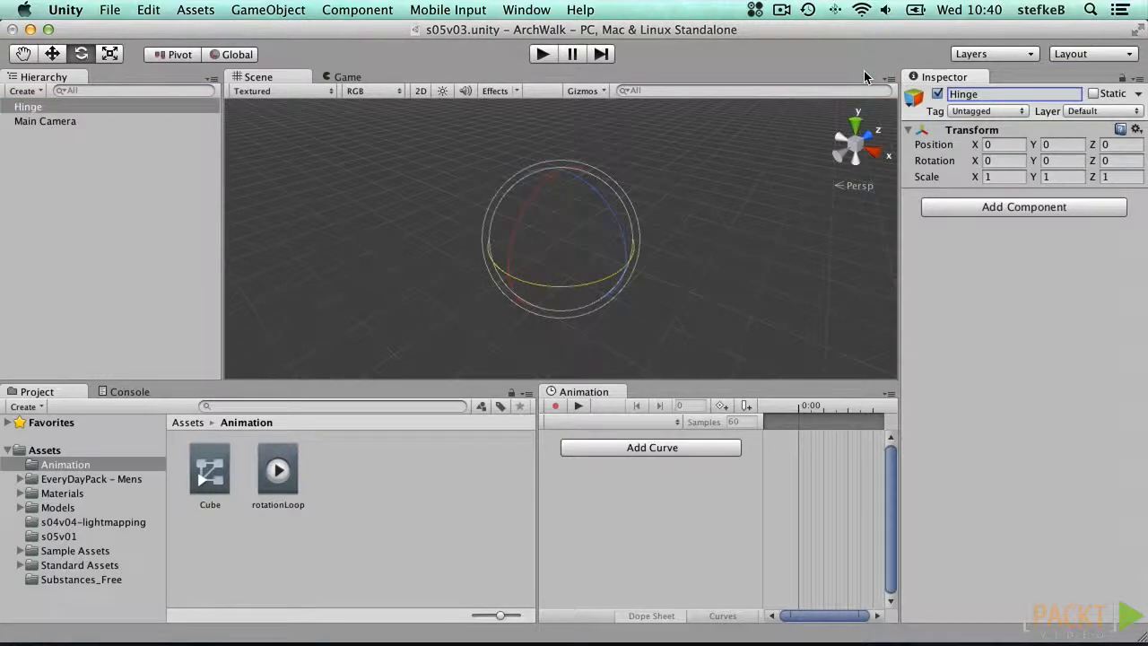
Create a cube named Door and make it a child of Hinge
{"action": "left_click", "coordinate": [263, 9]}
{"action": "mouse_move", "coordinate": [276, 50]}
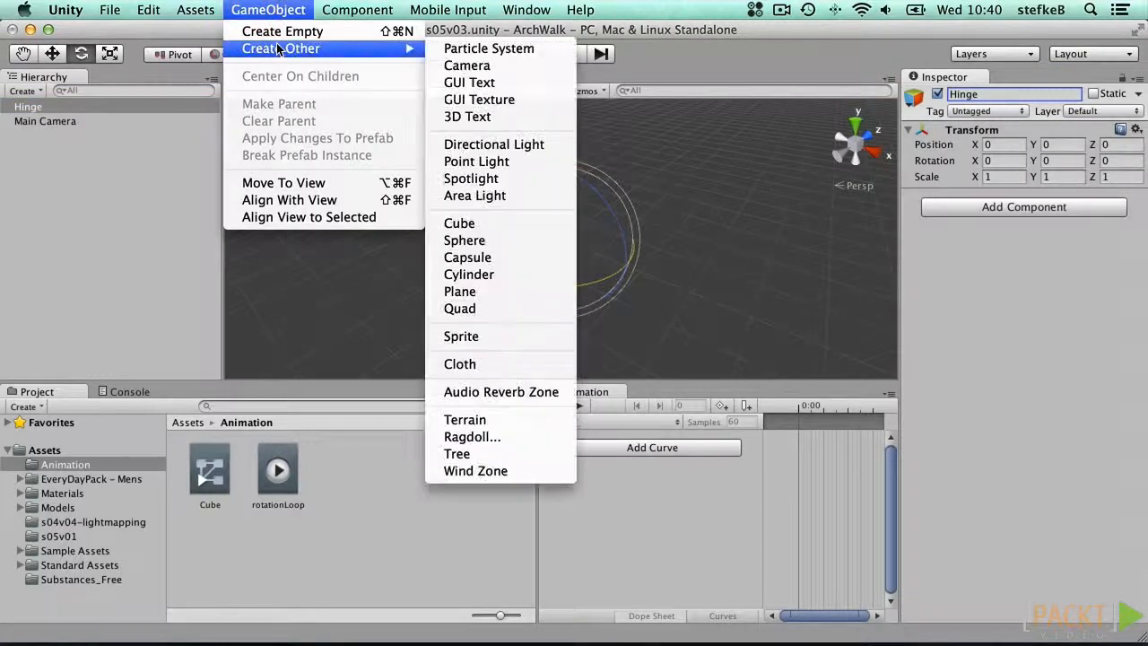
{"action": "left_click", "coordinate": [468, 224]}
{"action": "left_click", "coordinate": [1009, 94]}
{"action": "type", "text": "Door"}
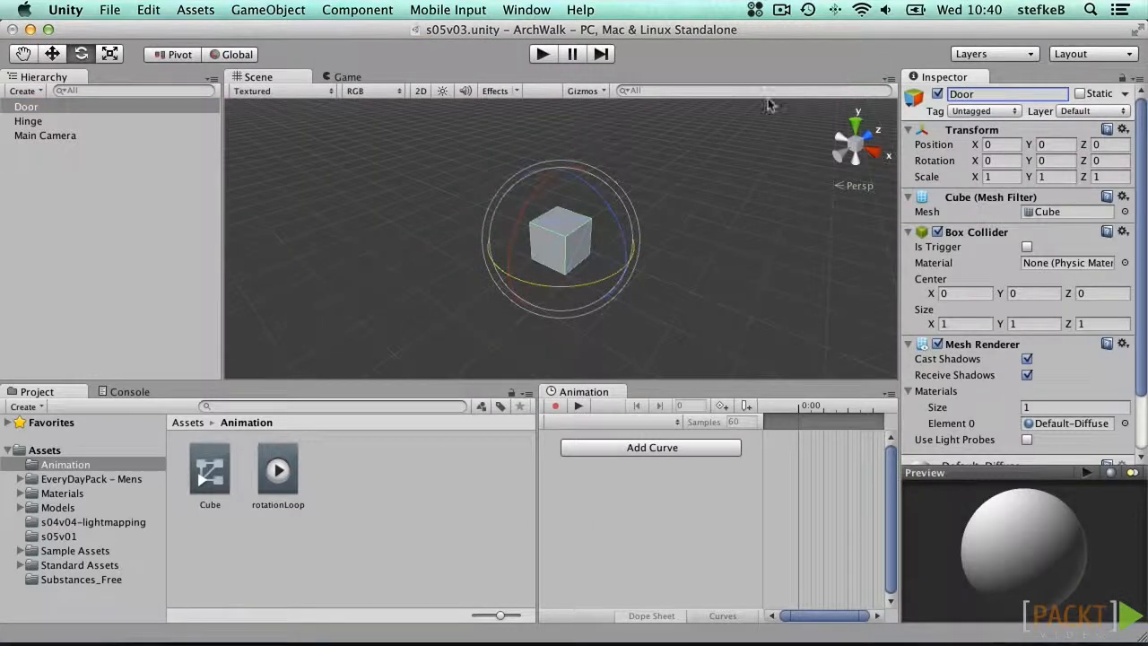
{"action": "left_click_drag", "start_coordinate": [25, 106], "coordinate": [26, 122]}
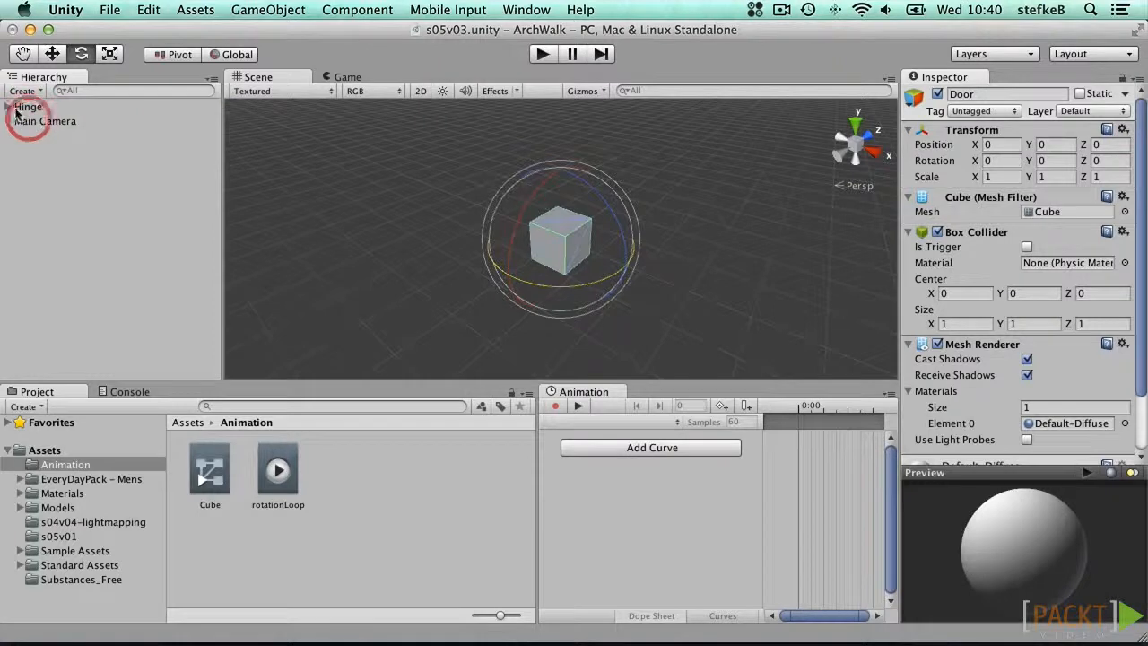
Set Door's scale to Y 2 and Z 0.1, and its position to X 0.5 and Y 1
{"action": "left_click", "coordinate": [1003, 178]}
{"action": "key", "text": "Tab"}
{"action": "type", "text": "2"}
{"action": "key", "text": "Tab"}
{"action": "type", "text": "0.1"}
{"action": "left_click", "coordinate": [997, 144]}
{"action": "type", "text": "0.5"}
{"action": "key", "text": "Tab"}
{"action": "type", "text": "1"}
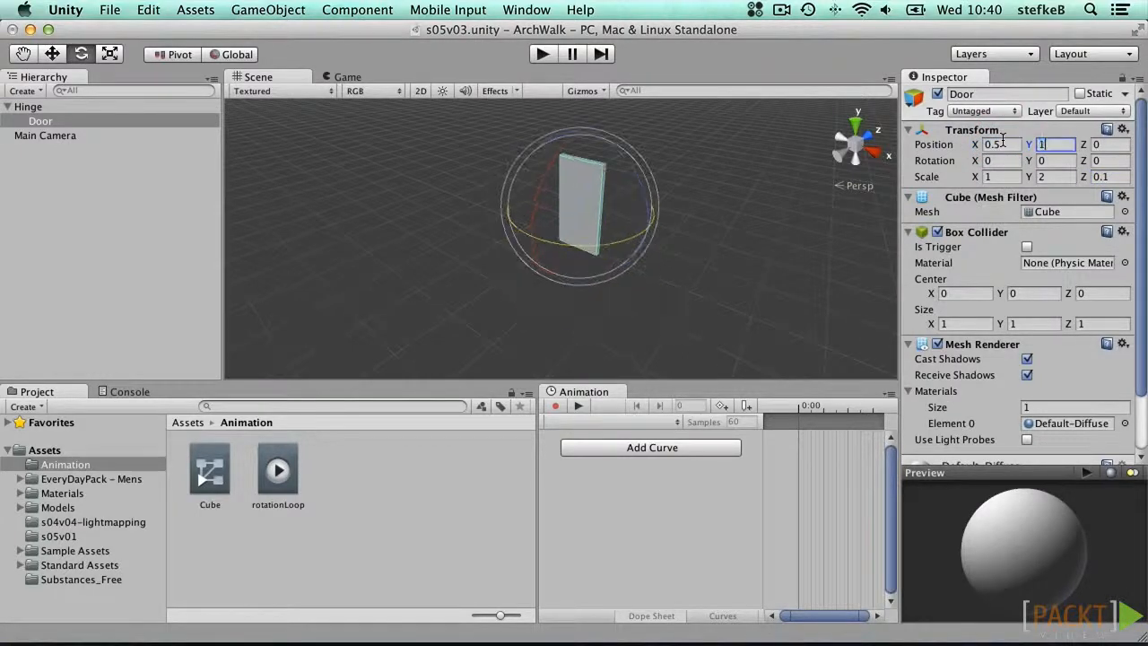
Rotate Hinge about 38.6° around its Y axis to test the door's swing, and undo the rotation
{"action": "left_click", "coordinate": [31, 108]}
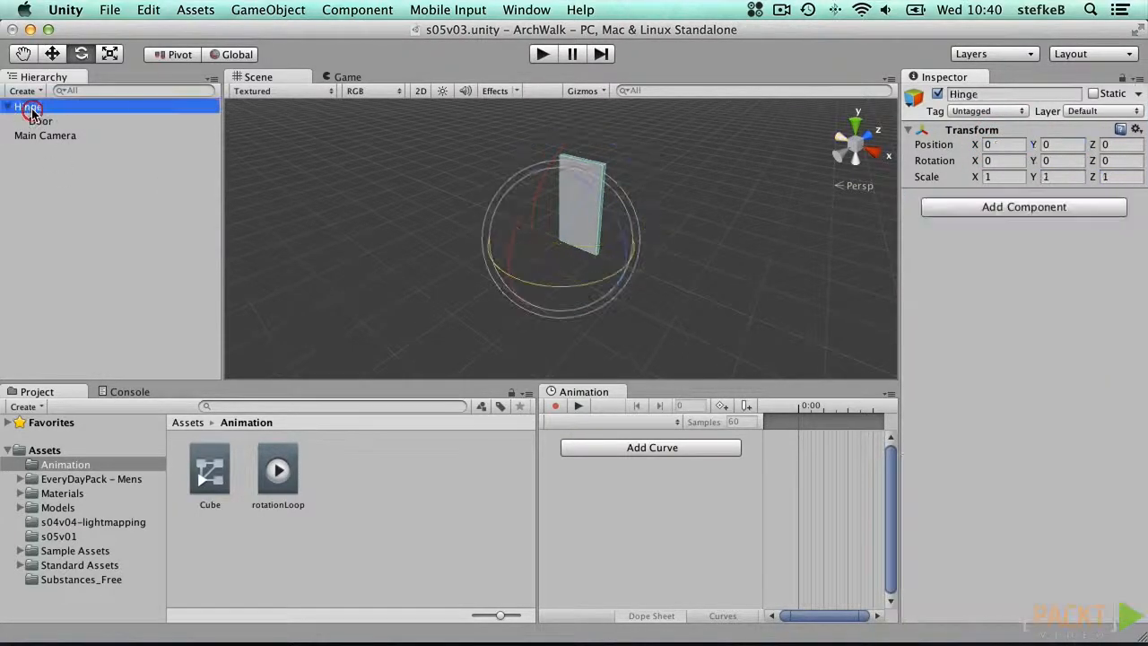
{"action": "left_click_drag", "start_coordinate": [525, 276], "coordinate": [417, 302]}
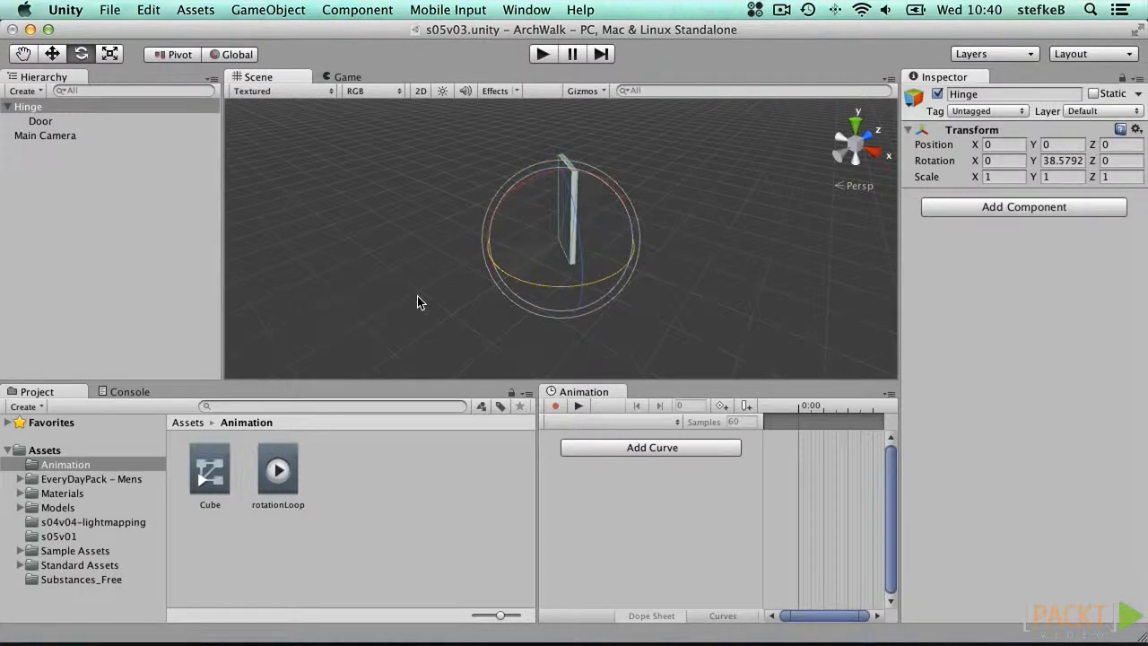
{"action": "key", "text": "super+z"}
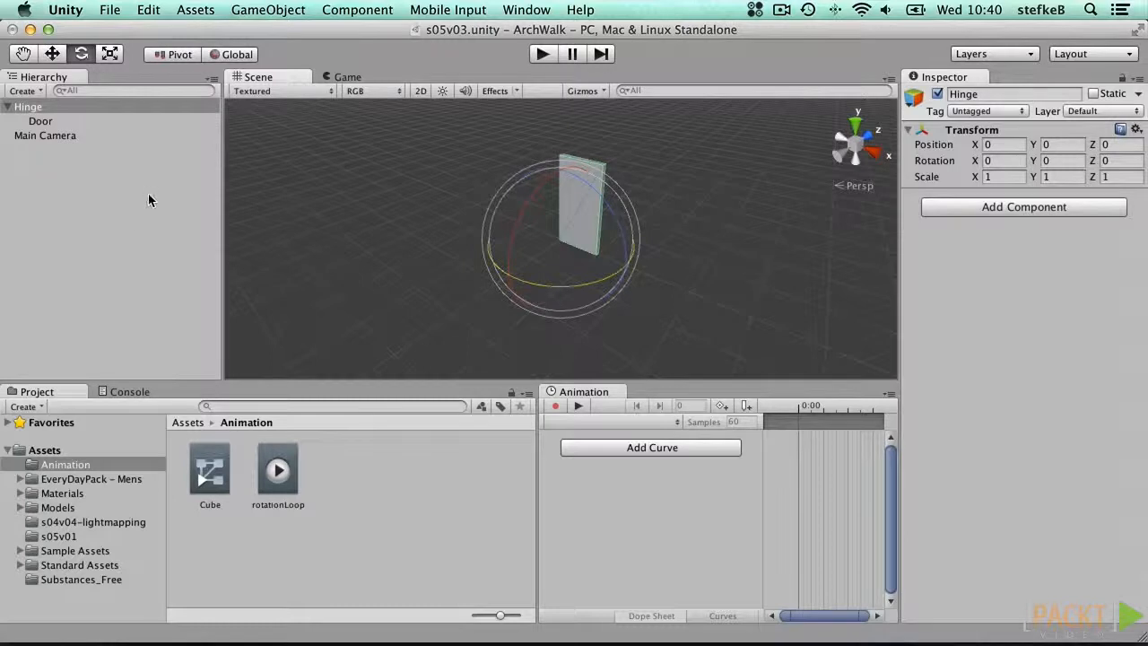
Create an animation clip named rotateDoor for Hinge and add a Rotation curve from its Transform
{"action": "left_click", "coordinate": [642, 447]}
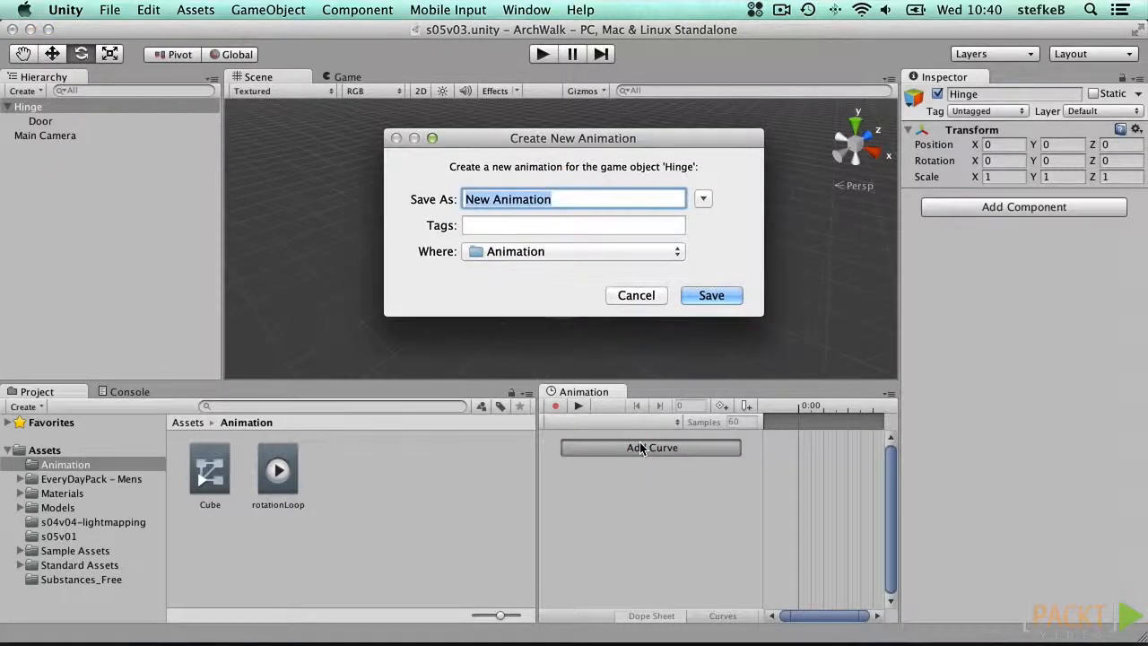
{"action": "type", "text": "rotateDoor"}
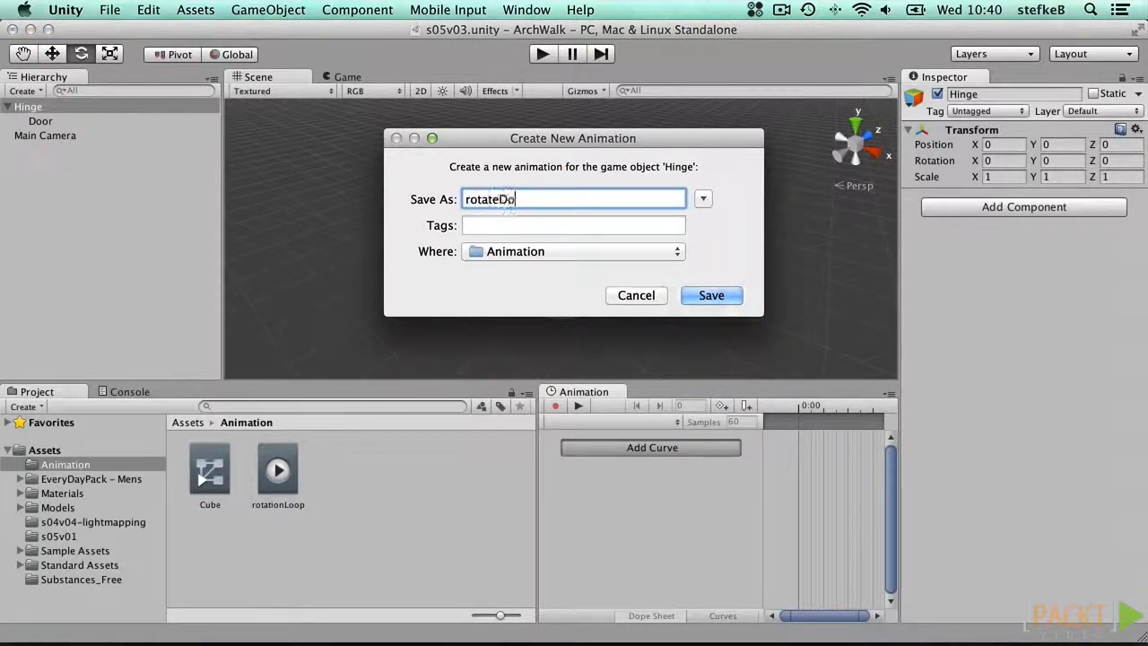
{"action": "key", "text": "Return"}
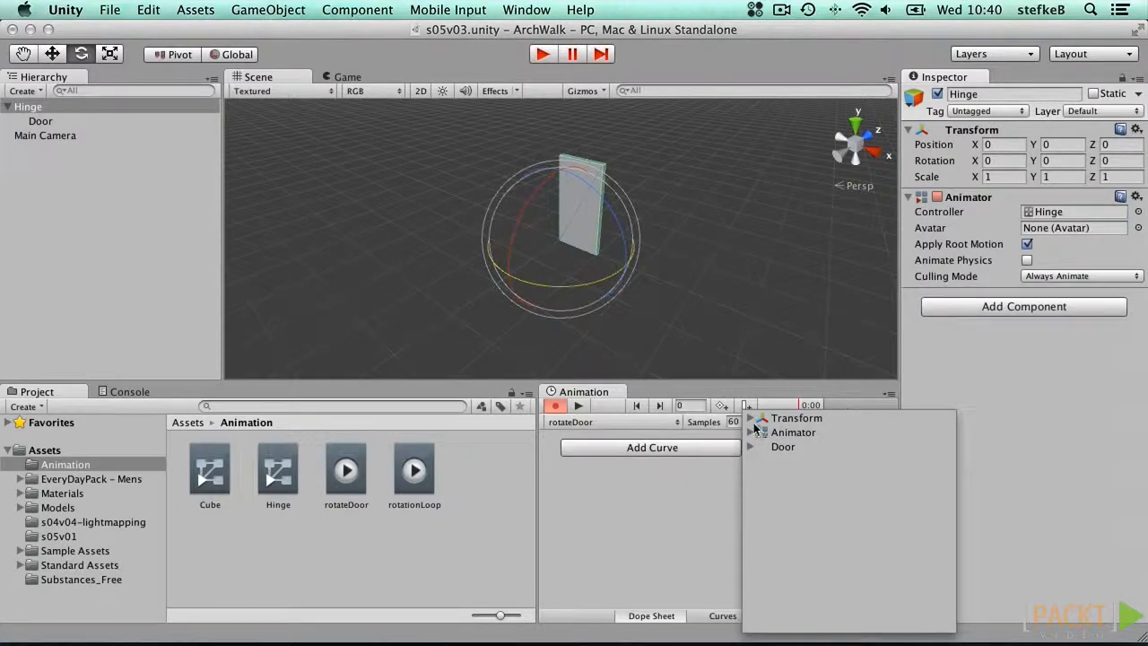
{"action": "left_click", "coordinate": [751, 419]}
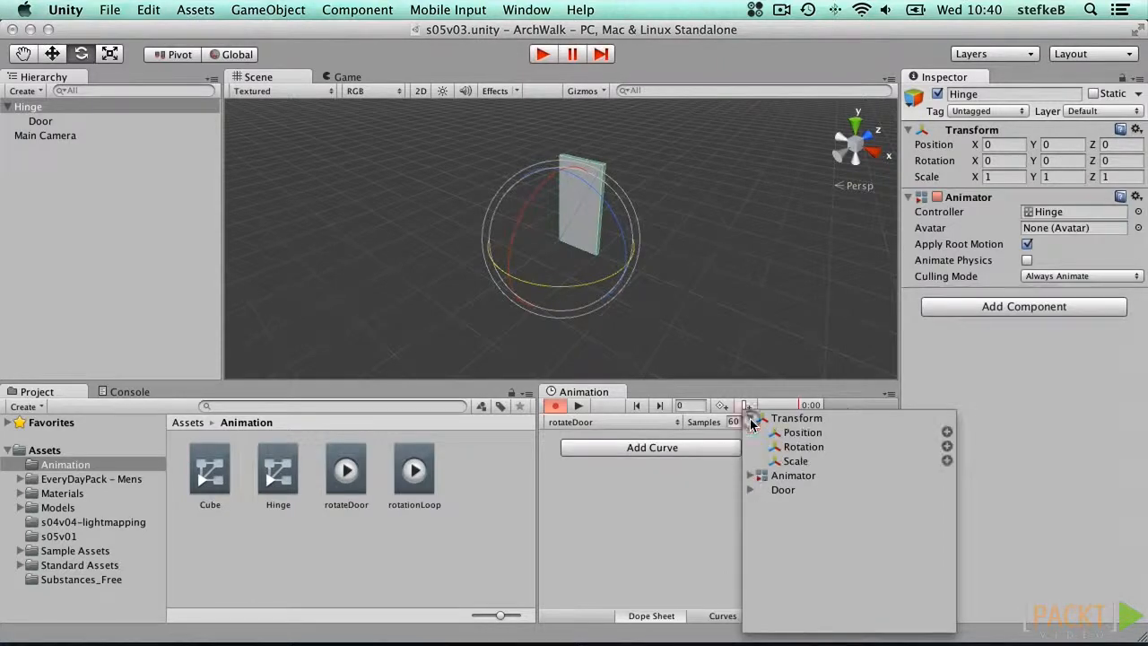
{"action": "left_click", "coordinate": [947, 447]}
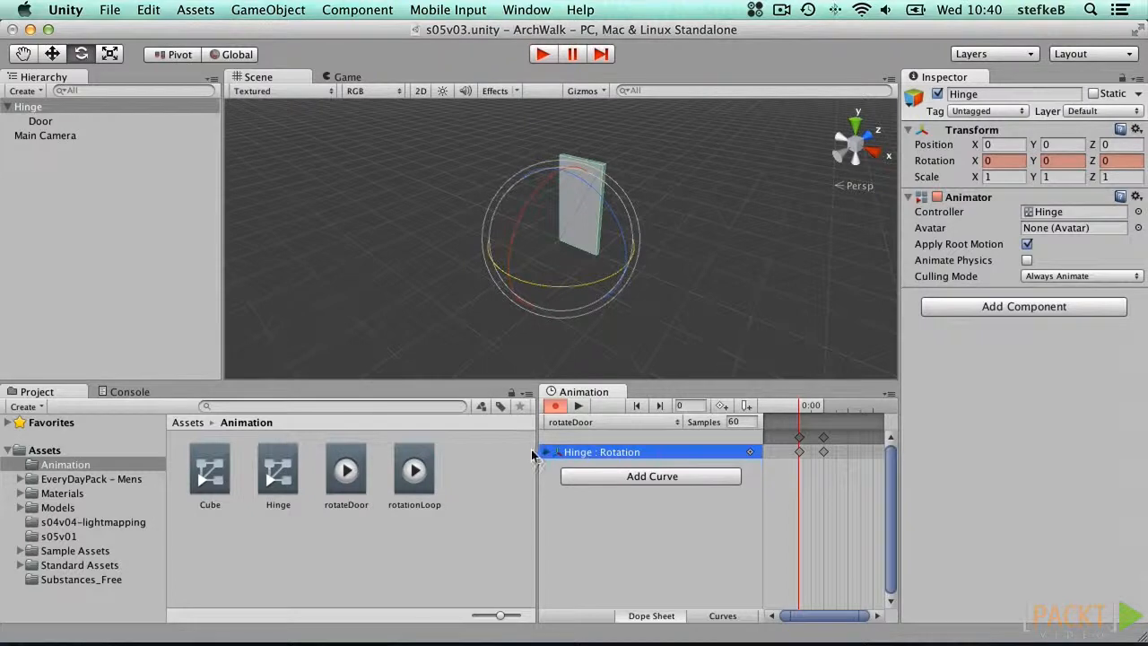
Expand the Hinge rotation curve and add Rotation.y keyframes at frames 120 and 181
{"action": "left_click_drag", "start_coordinate": [538, 451], "coordinate": [475, 452]}
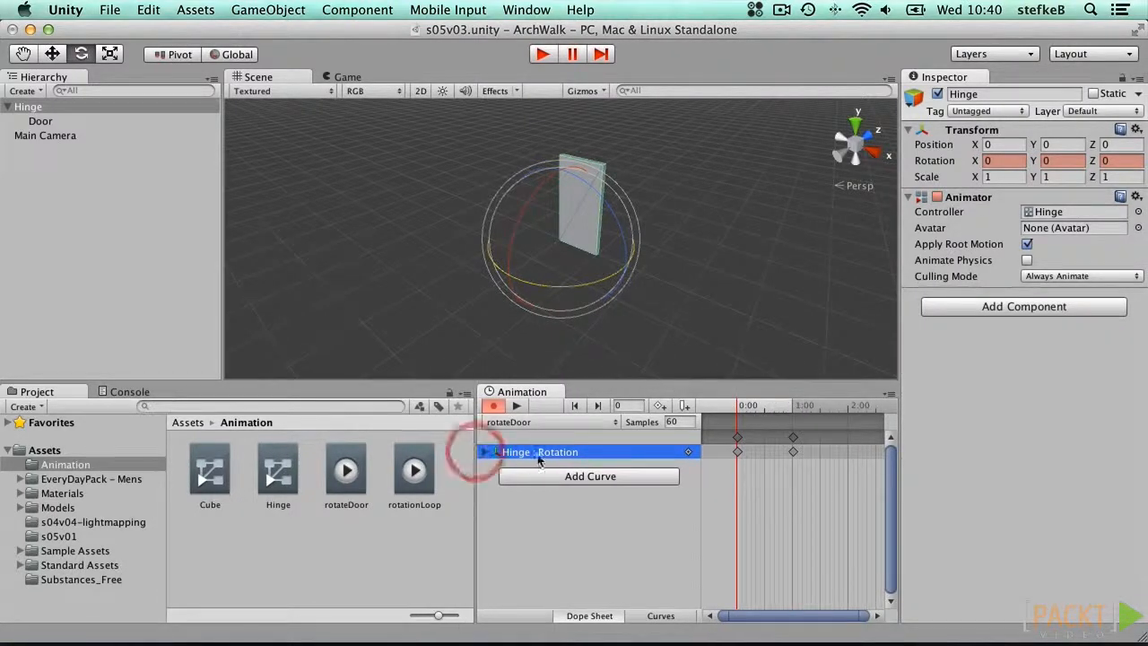
{"action": "left_click", "coordinate": [482, 451]}
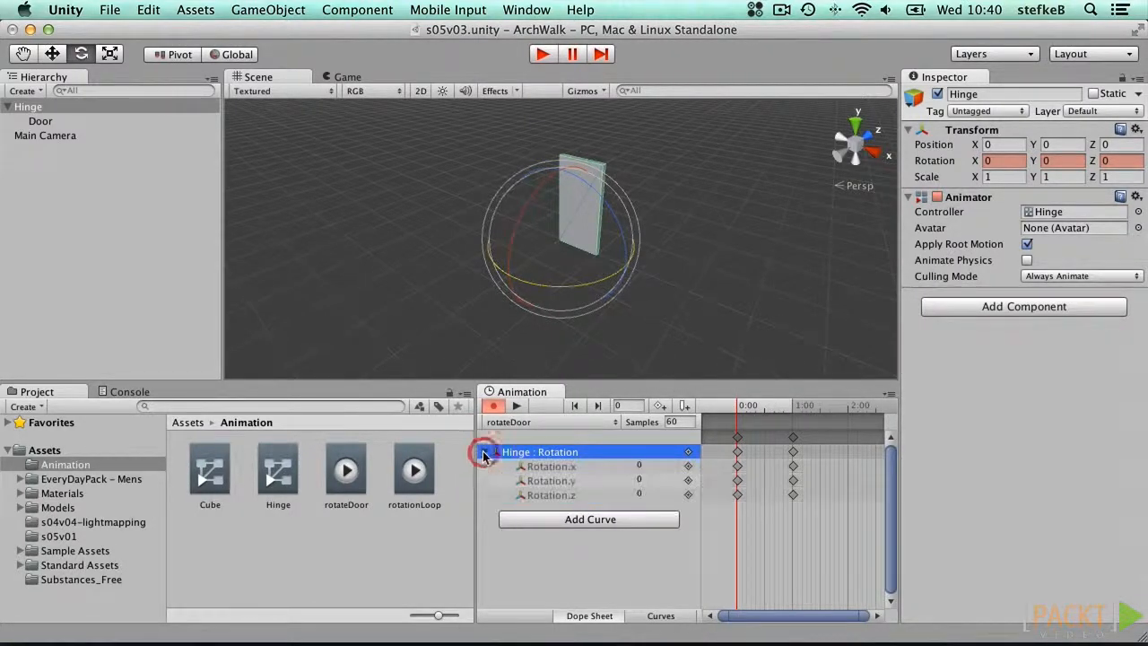
{"action": "left_click", "coordinate": [592, 481]}
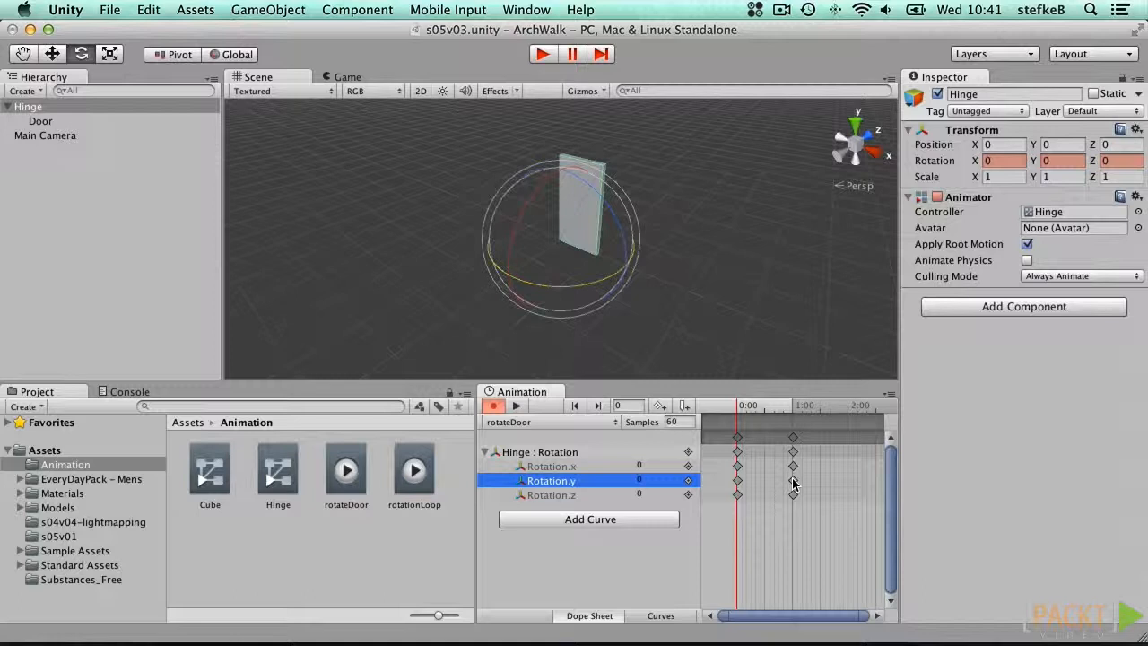
{"action": "left_click_drag", "start_coordinate": [813, 405], "coordinate": [848, 406]}
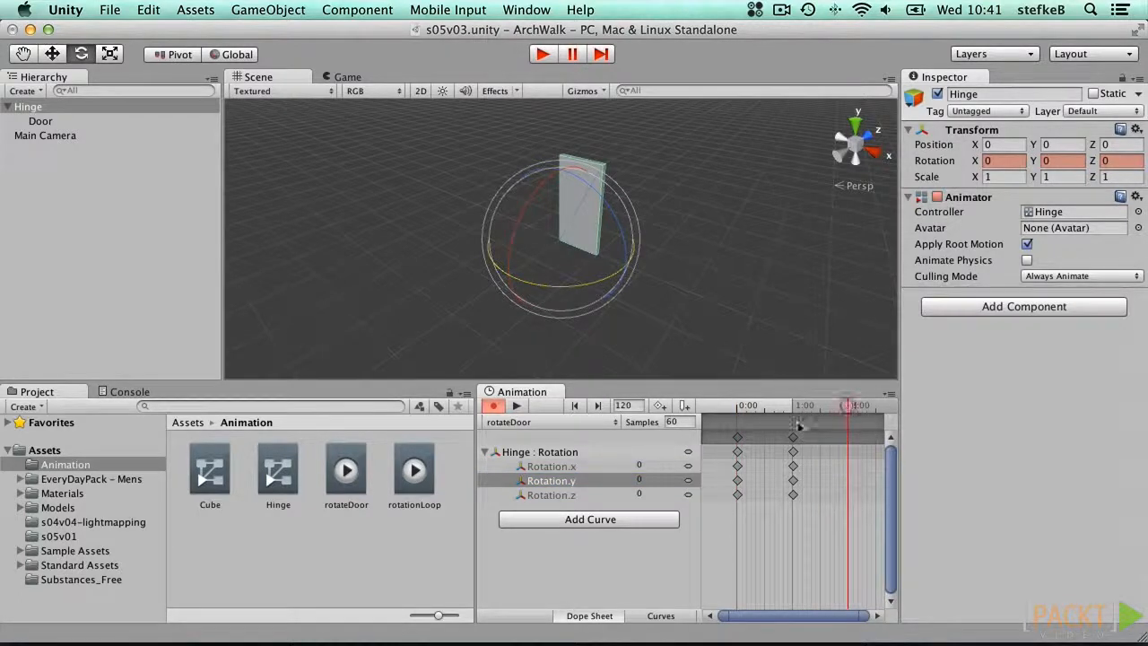
{"action": "left_click", "coordinate": [660, 409]}
{"action": "scroll", "coordinate": [823, 504], "scroll_direction": "down", "scroll_amount": 1}
{"action": "scroll", "coordinate": [823, 504], "scroll_direction": "down", "scroll_amount": 1}
{"action": "left_click", "coordinate": [866, 405]}
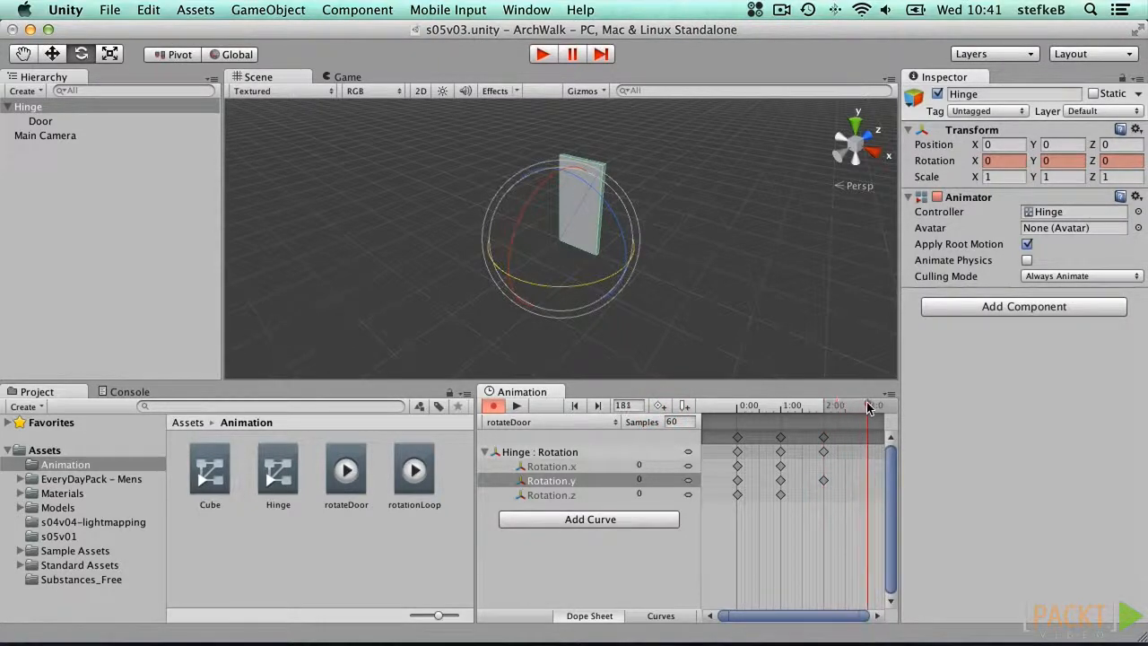
{"action": "left_click", "coordinate": [660, 405]}
Set Hinge's Y rotation to 90 at the frame 60 and frame 120 keys
{"action": "left_click", "coordinate": [737, 482]}
{"action": "left_click", "coordinate": [780, 481]}
{"action": "left_click", "coordinate": [1058, 161]}
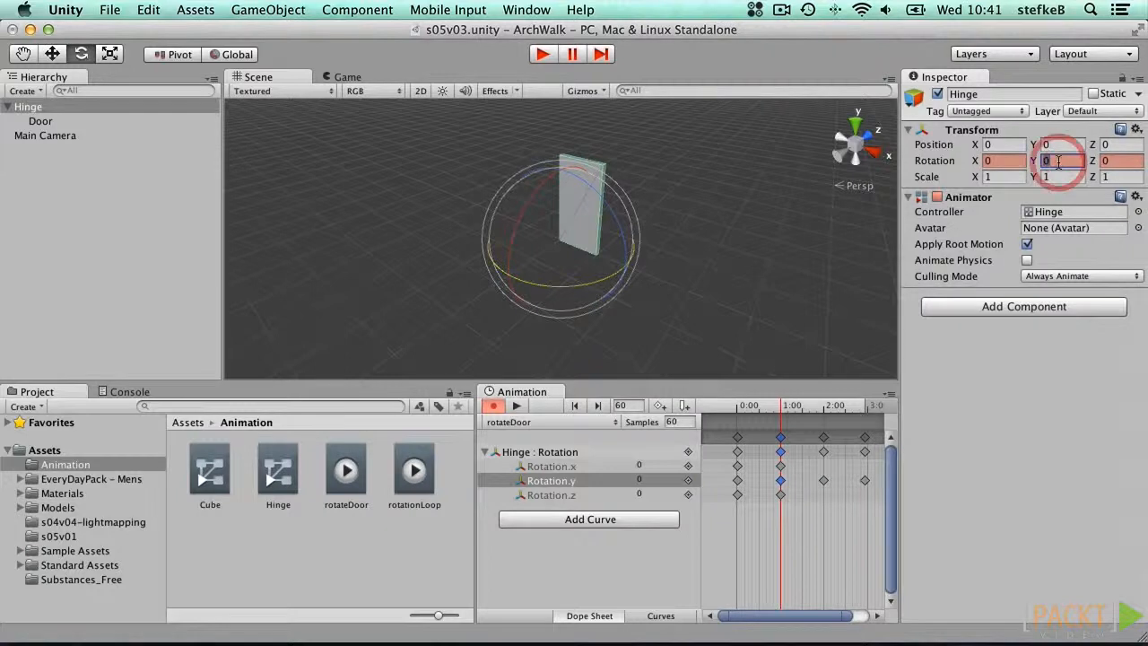
{"action": "type", "text": "90"}
{"action": "left_click", "coordinate": [823, 481]}
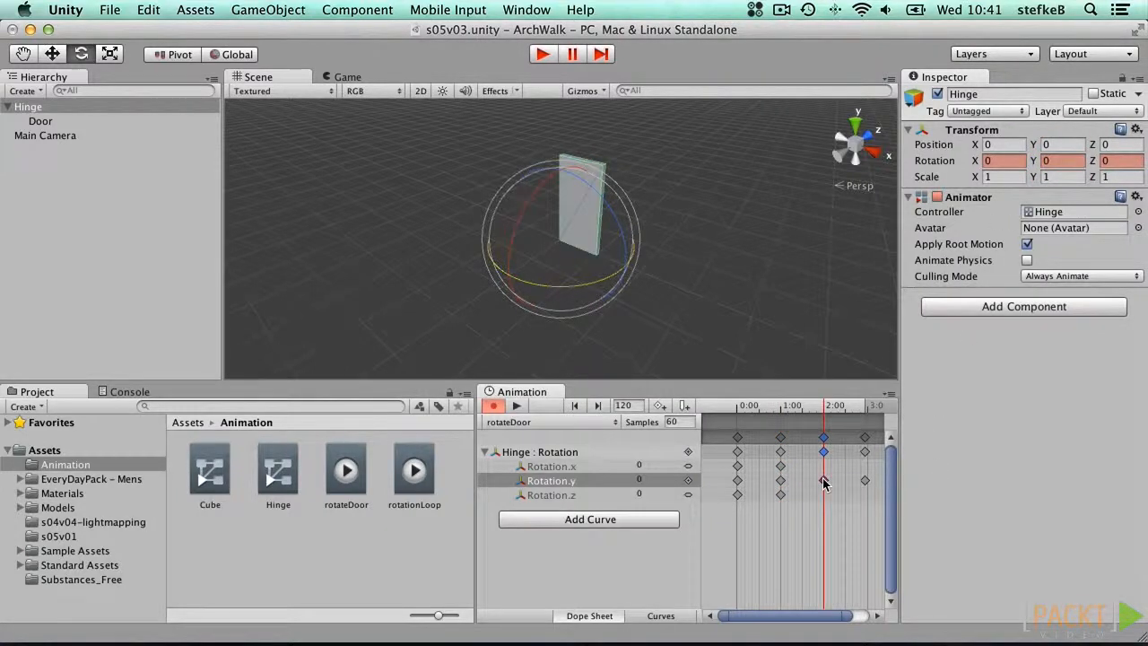
{"action": "left_click", "coordinate": [1057, 160]}
{"action": "type", "text": "90"}
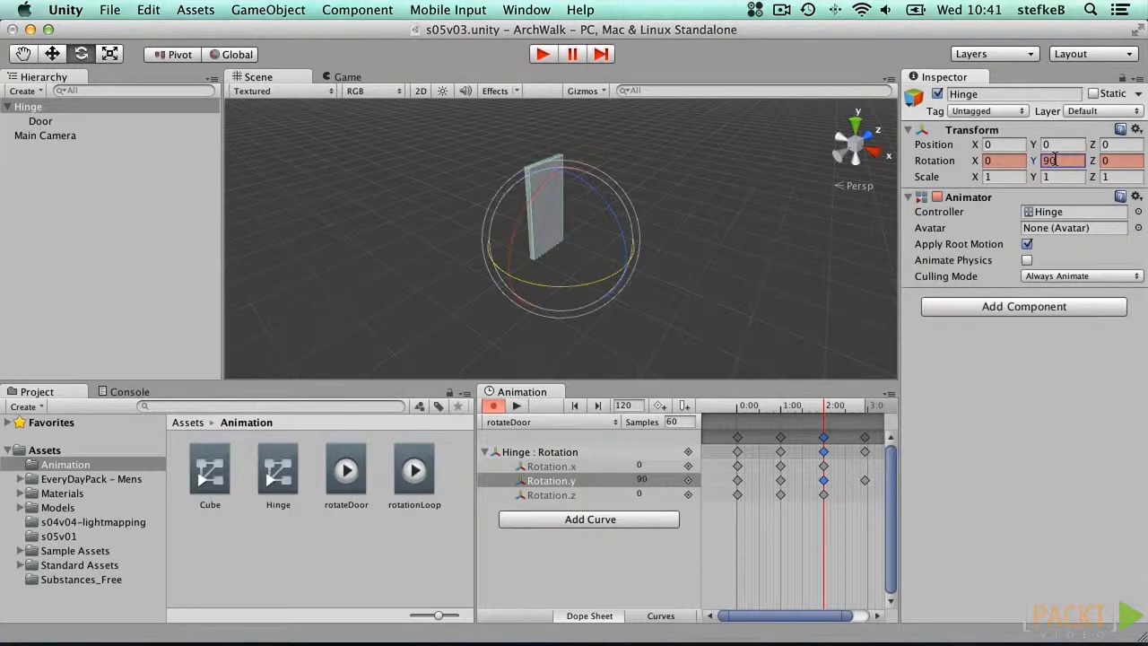
Preview the rotateDoor clip and show its whole Rotation.y curve in the Curves view
{"action": "left_click", "coordinate": [516, 406]}
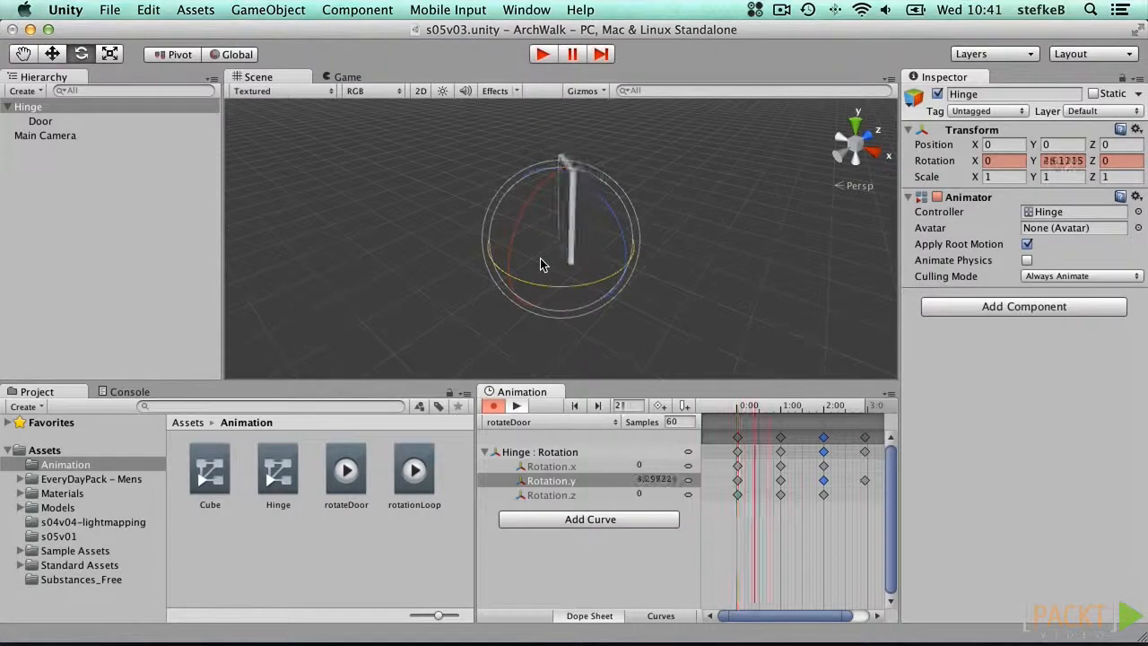
{"action": "left_click", "coordinate": [661, 615]}
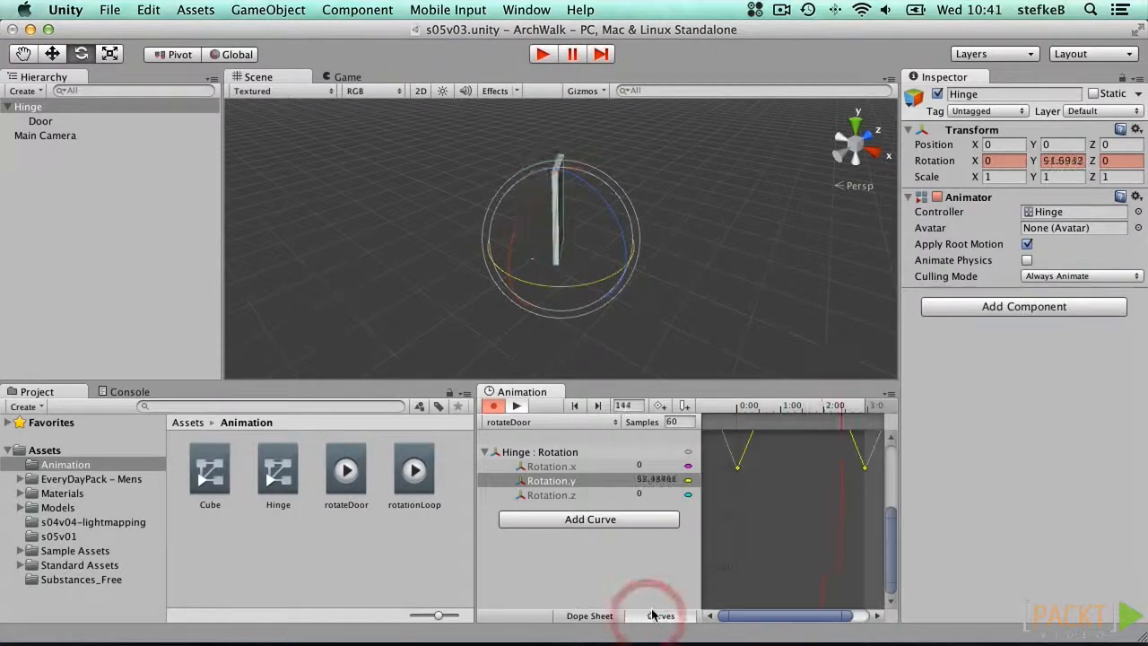
{"action": "left_click_drag", "start_coordinate": [890, 513], "coordinate": [892, 452]}
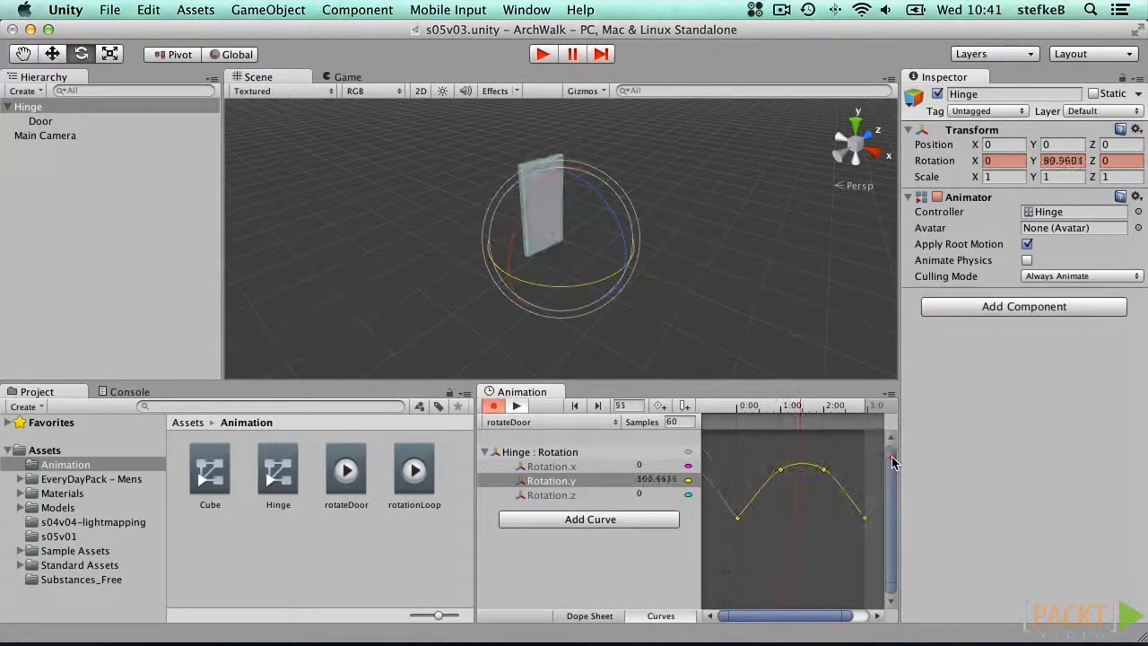
{"action": "left_click_drag", "start_coordinate": [850, 615], "coordinate": [870, 617]}
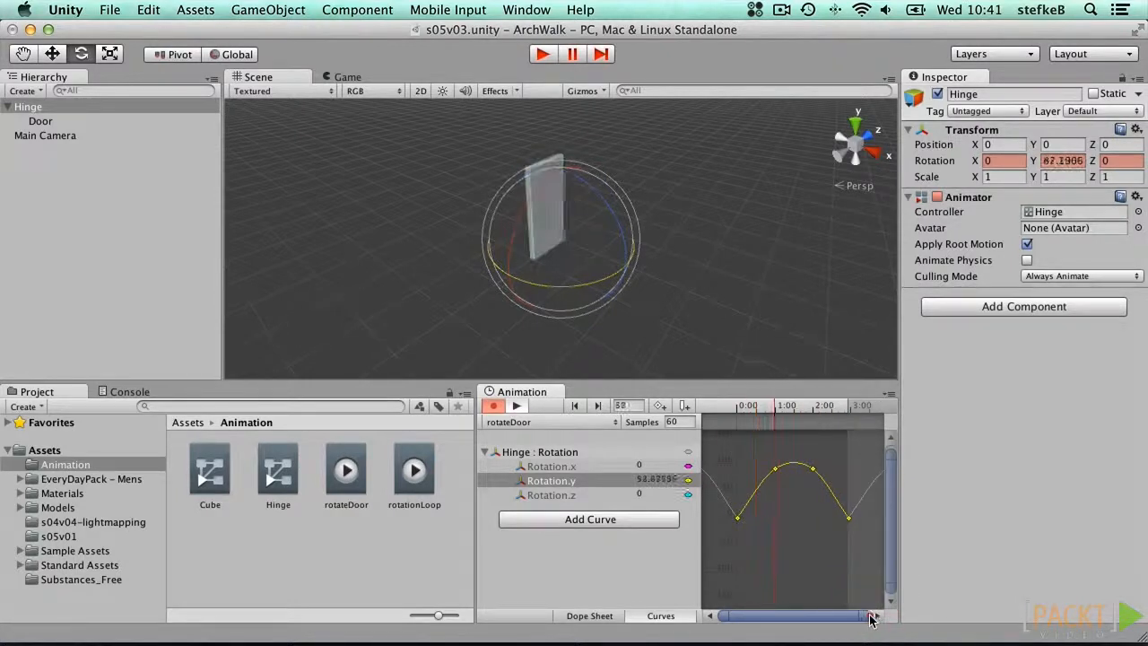
Set all four Rotation.y keys to Flat tangents, and stop the animation preview
{"action": "right_click", "coordinate": [777, 475]}
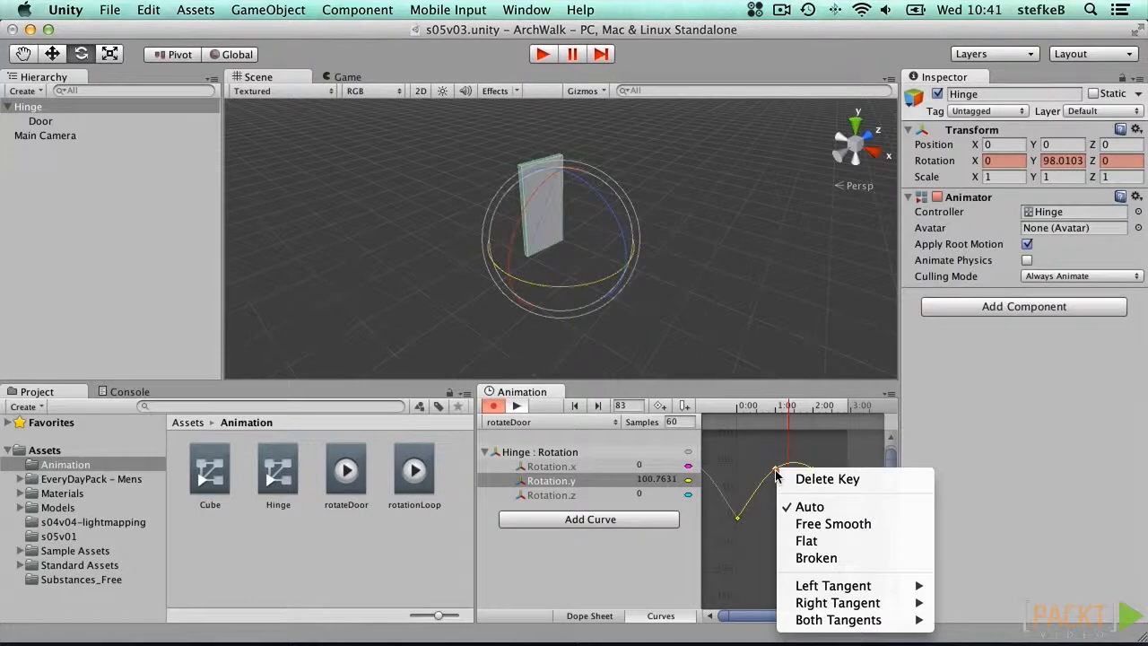
{"action": "left_click", "coordinate": [807, 540]}
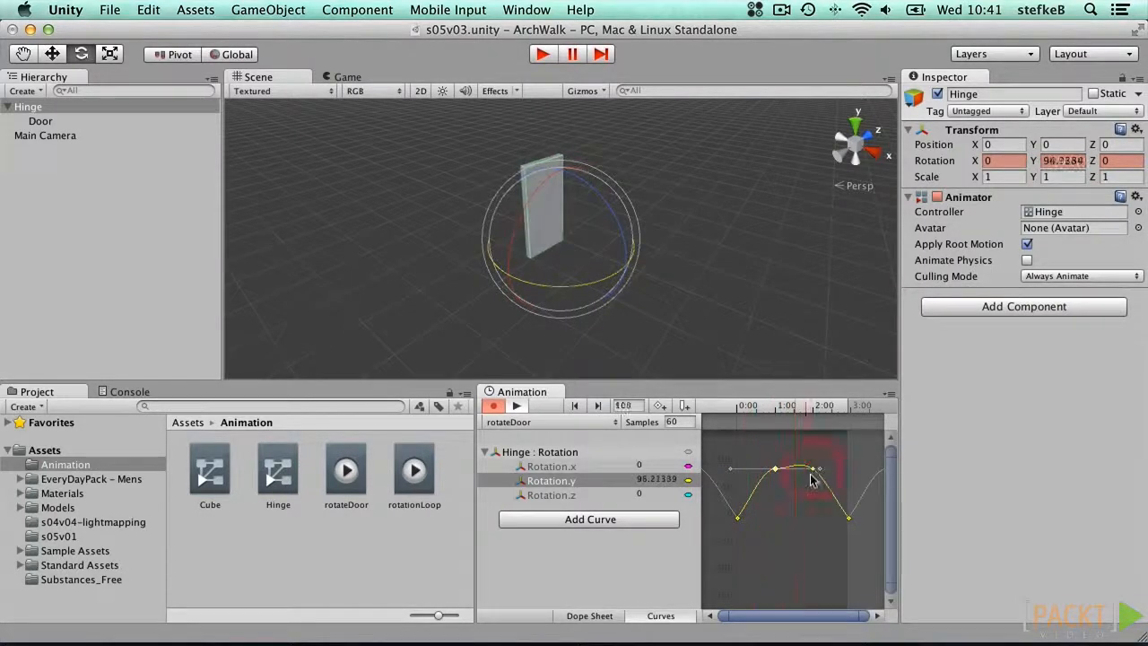
{"action": "right_click", "coordinate": [812, 468]}
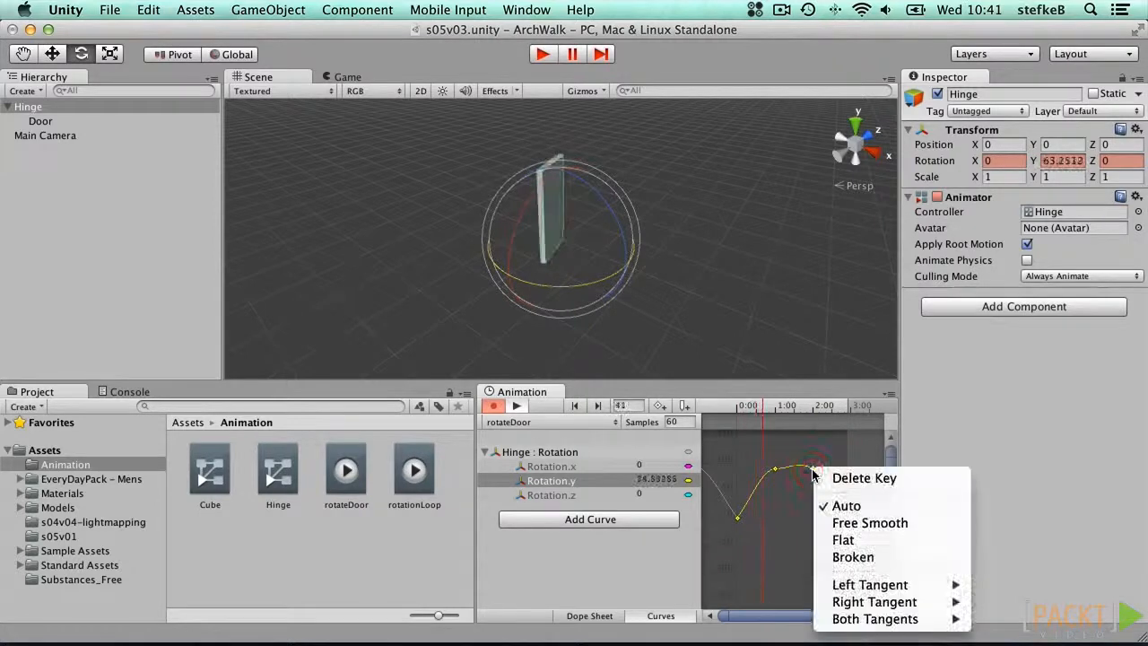
{"action": "left_click", "coordinate": [852, 557]}
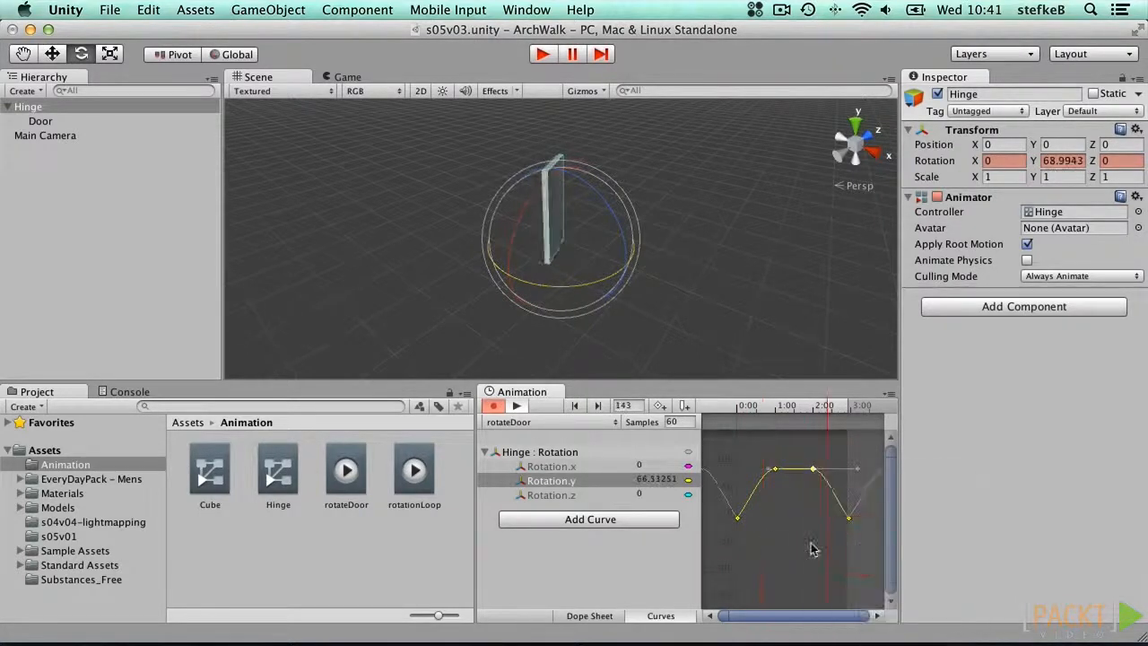
{"action": "right_click", "coordinate": [738, 519]}
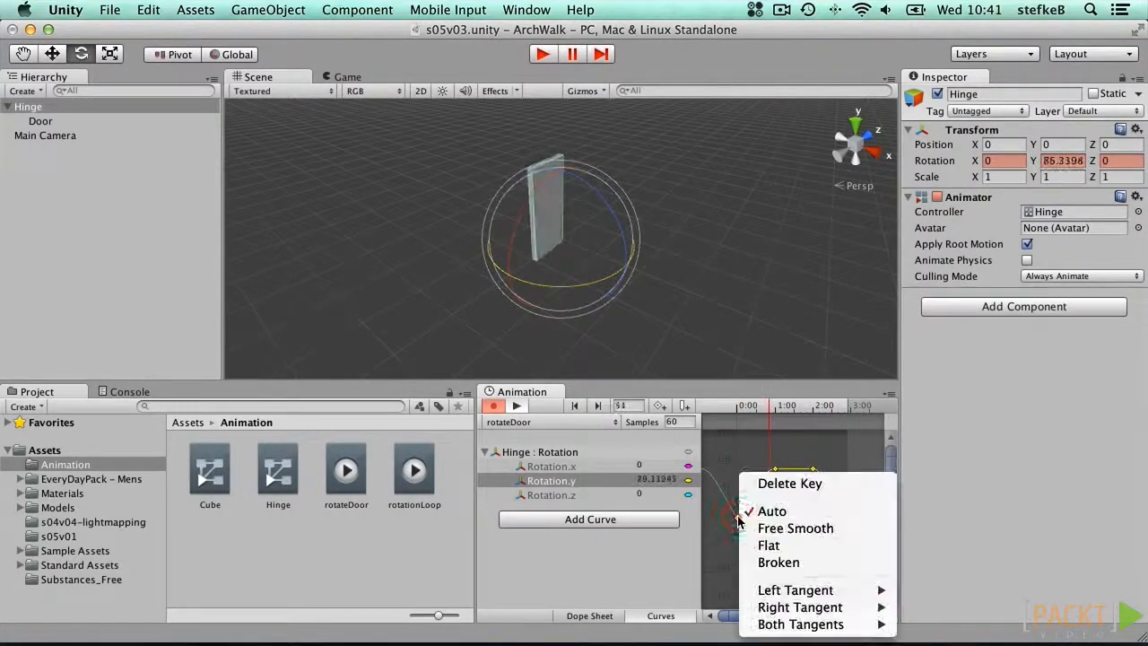
{"action": "left_click", "coordinate": [795, 547]}
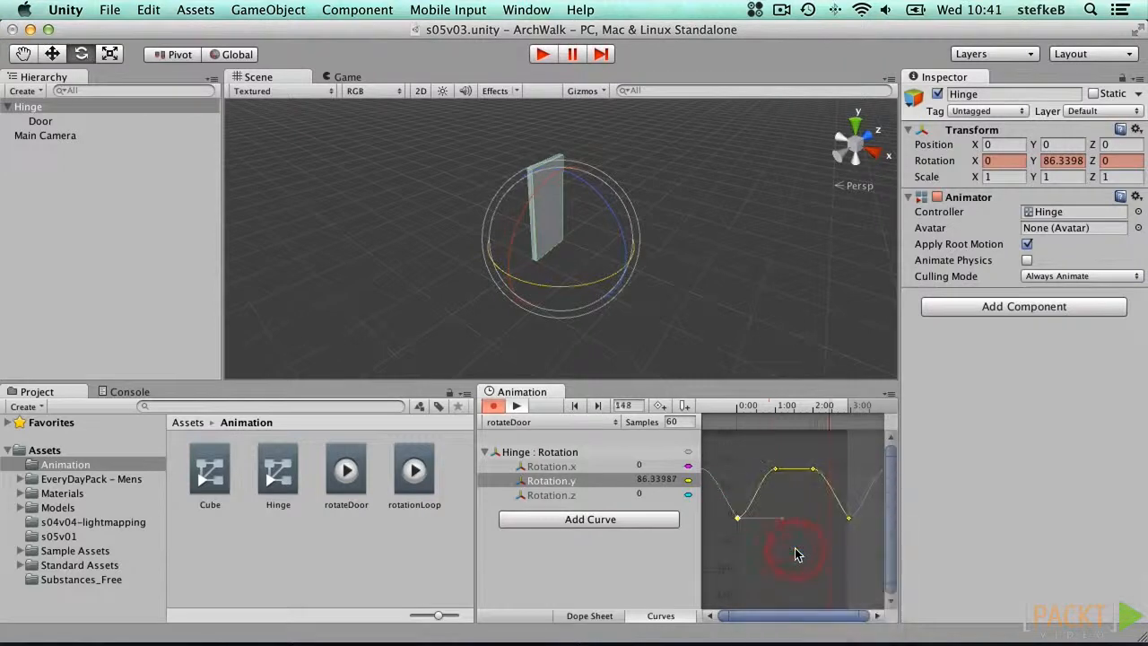
{"action": "right_click", "coordinate": [849, 520]}
{"action": "left_click", "coordinate": [874, 546]}
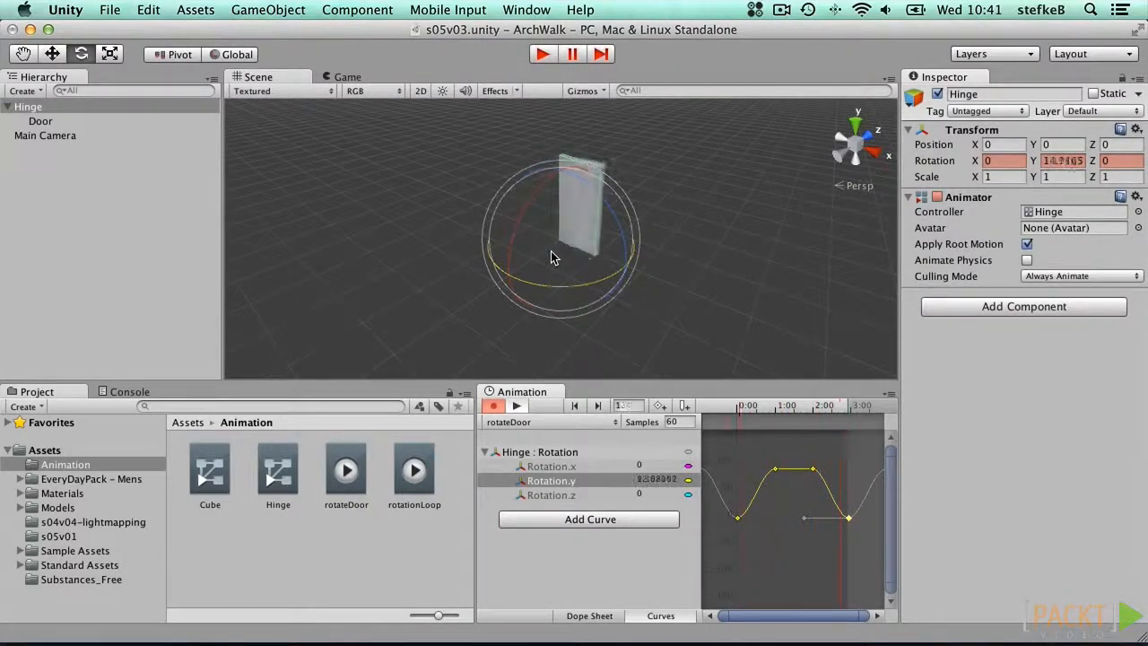
{"action": "left_click", "coordinate": [514, 406]}
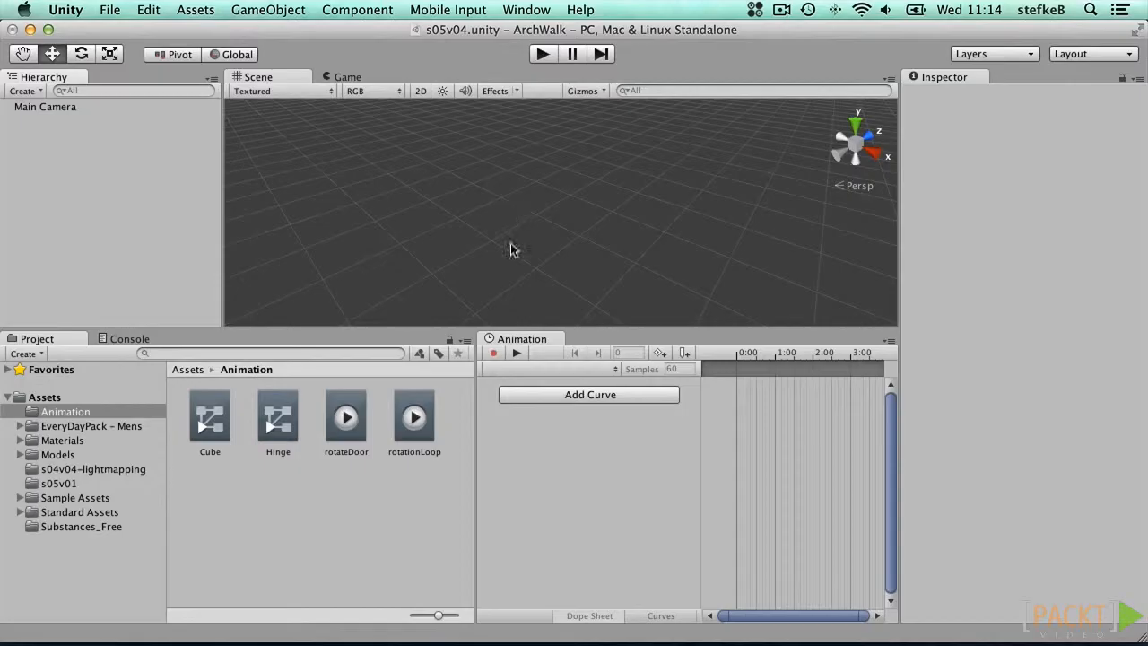
Create a cube in the s05v04 scene and name it Sliding Door
{"action": "left_click", "coordinate": [261, 10]}
{"action": "mouse_move", "coordinate": [282, 49]}
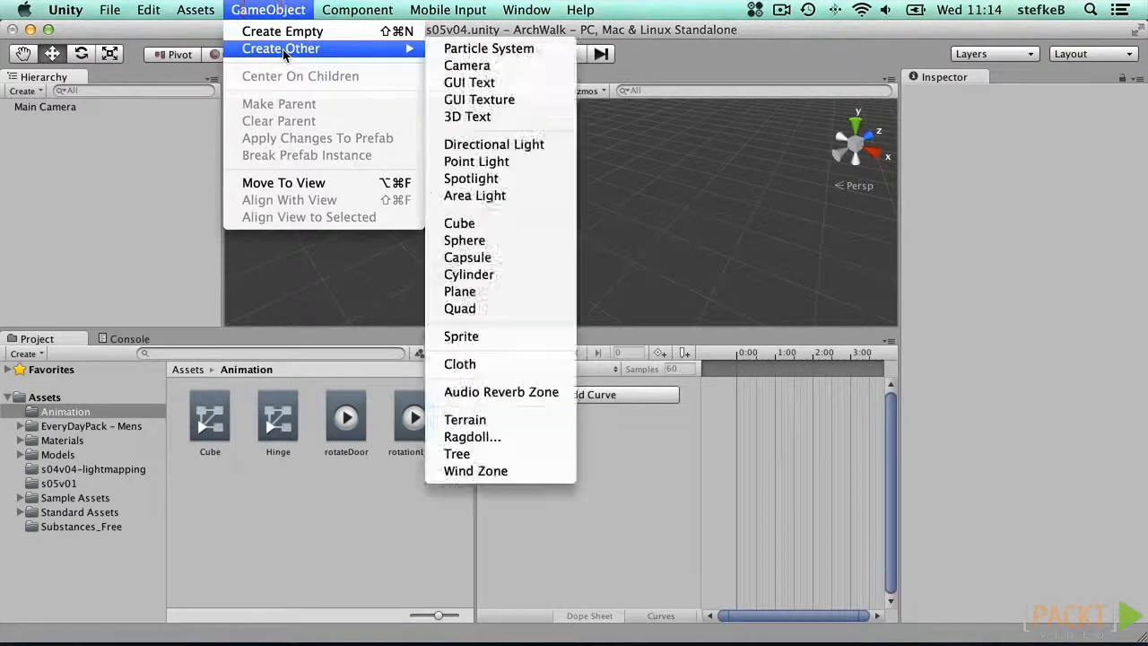
{"action": "left_click", "coordinate": [467, 224]}
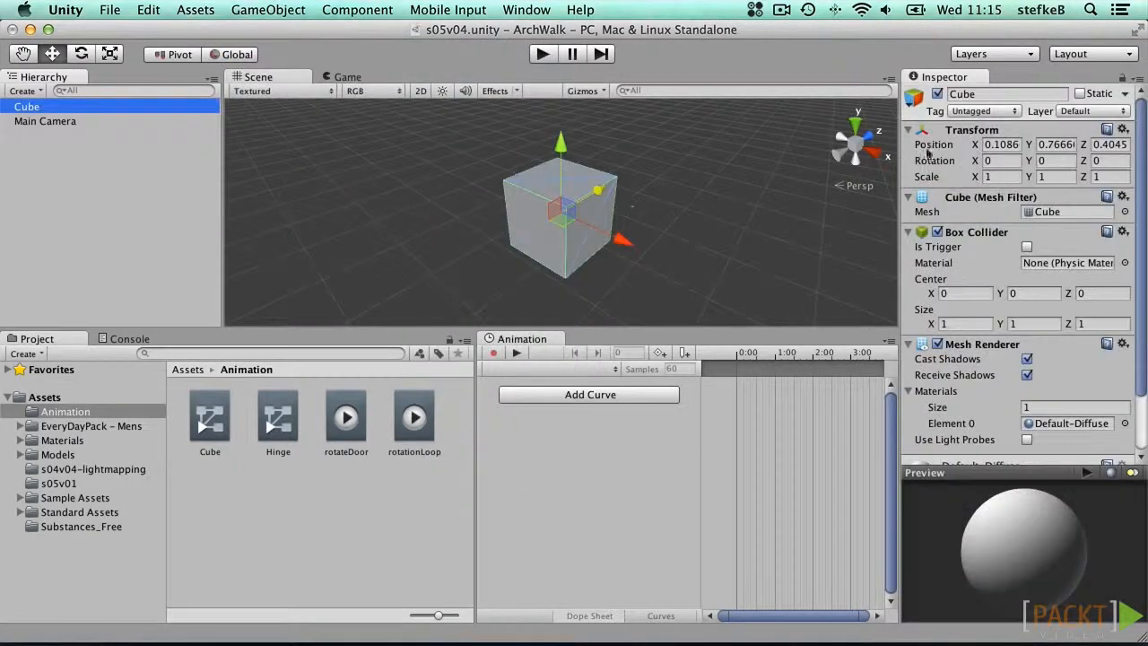
{"action": "left_click", "coordinate": [982, 94]}
{"action": "type", "text": "Slidin"}
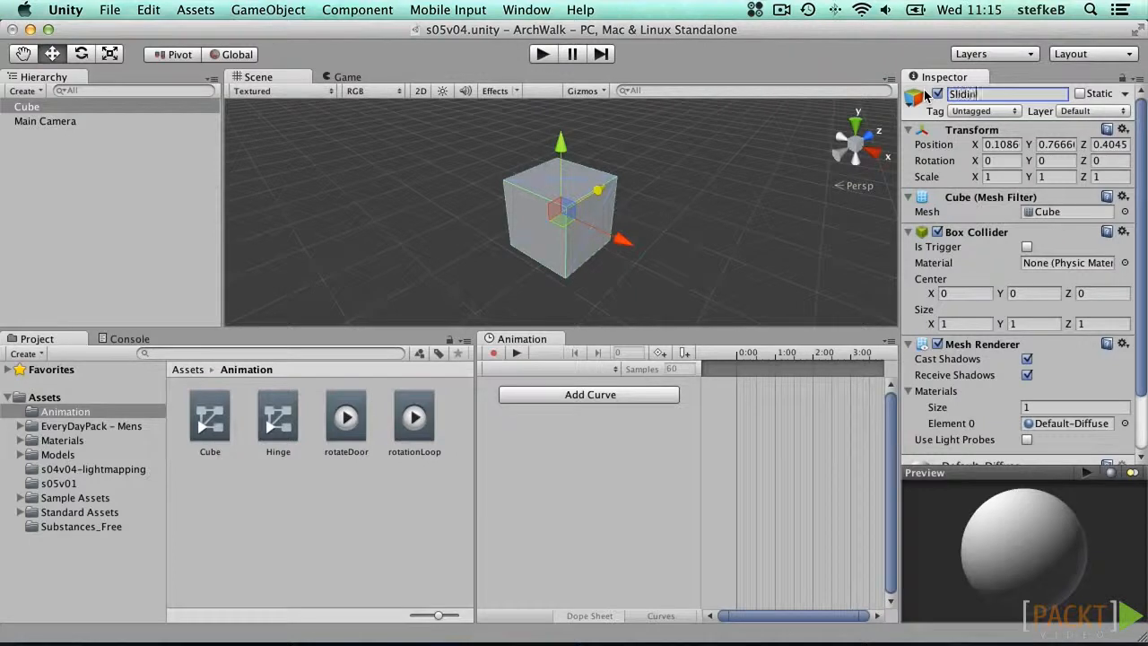
{"action": "key", "text": "Return"}
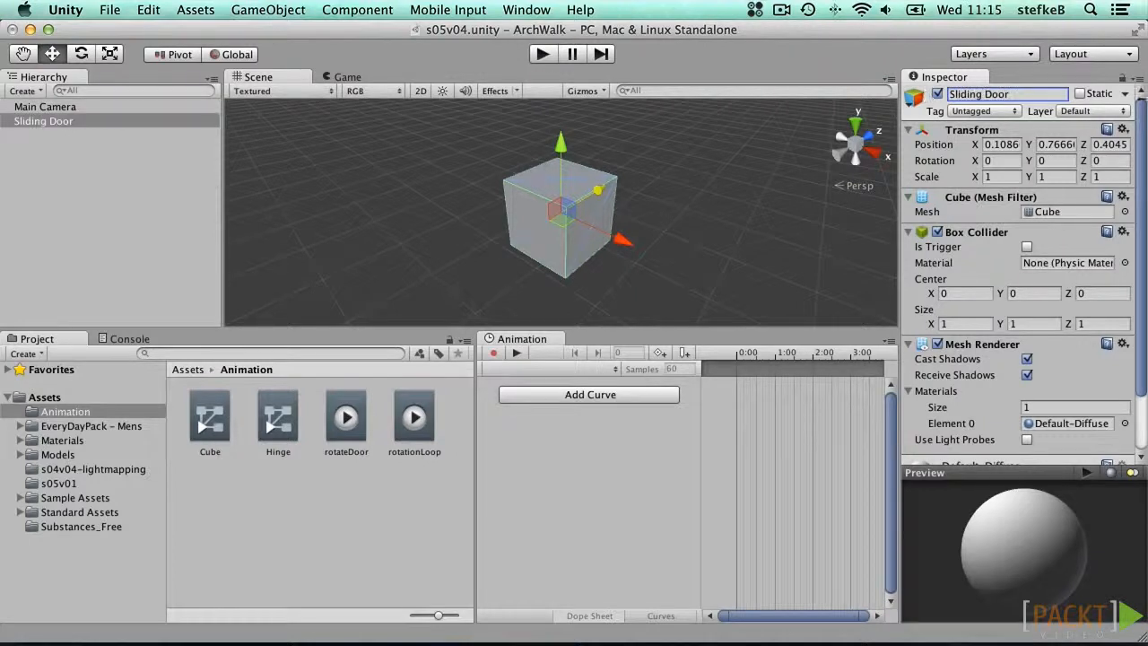
Reset Sliding Door's Transform and set its scale to Y 2 and Z 0.1
{"action": "left_click", "coordinate": [1122, 129]}
{"action": "left_click", "coordinate": [1062, 254]}
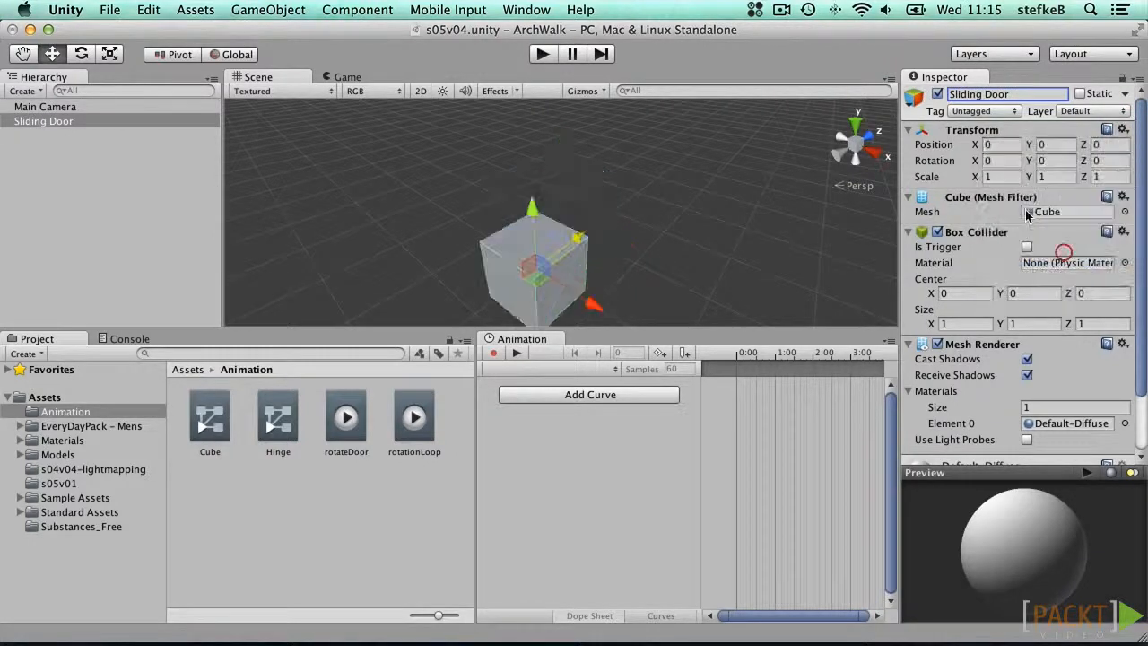
{"action": "left_click", "coordinate": [1004, 176]}
{"action": "key", "text": "Tab"}
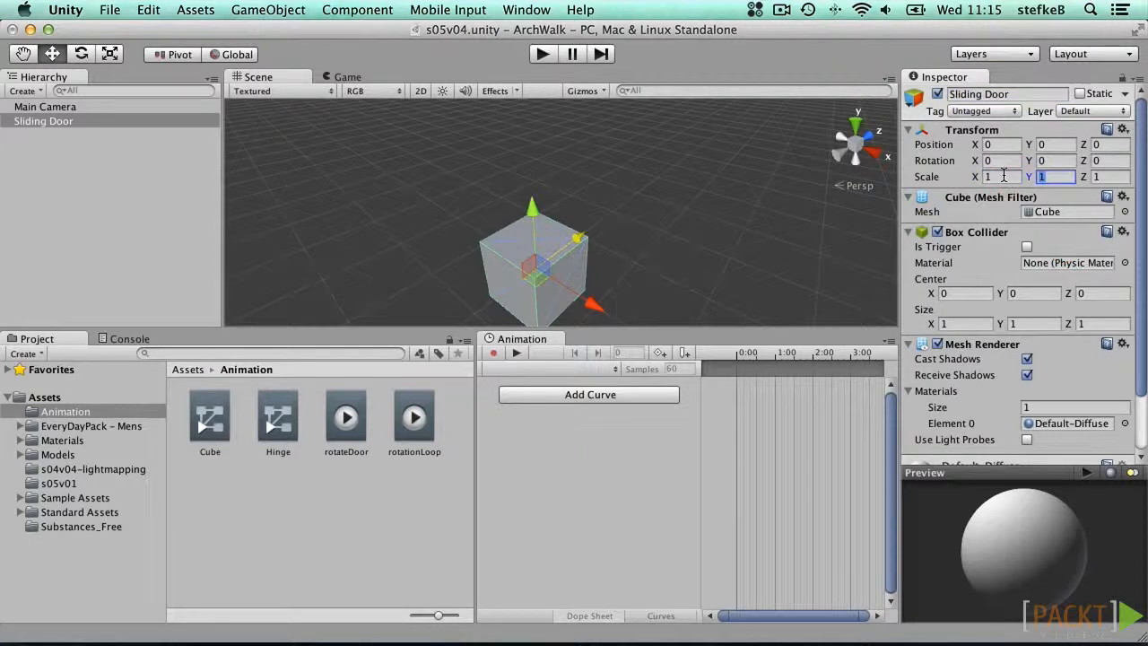
{"action": "type", "text": "2"}
{"action": "key", "text": "Tab"}
{"action": "type", "text": "0.1"}
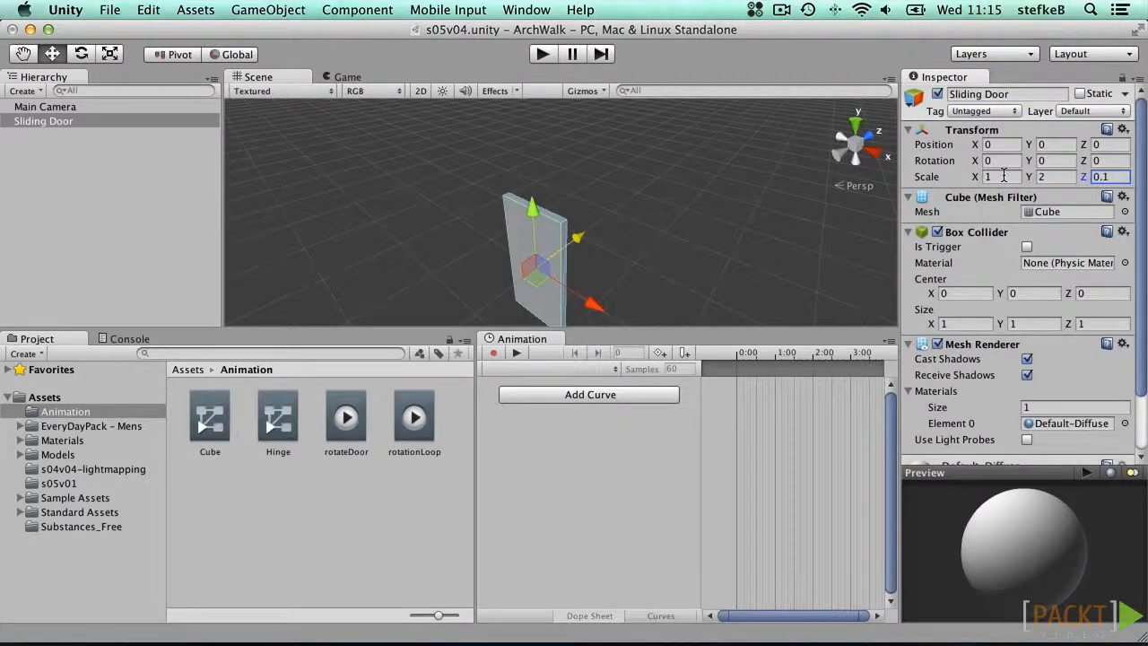
Set Sliding Door's position to X -0.5 and Y 1, and duplicate the door
{"action": "left_click", "coordinate": [1000, 144]}
{"action": "type", "text": "-0.5"}
{"action": "key", "text": "Tab"}
{"action": "type", "text": "1"}
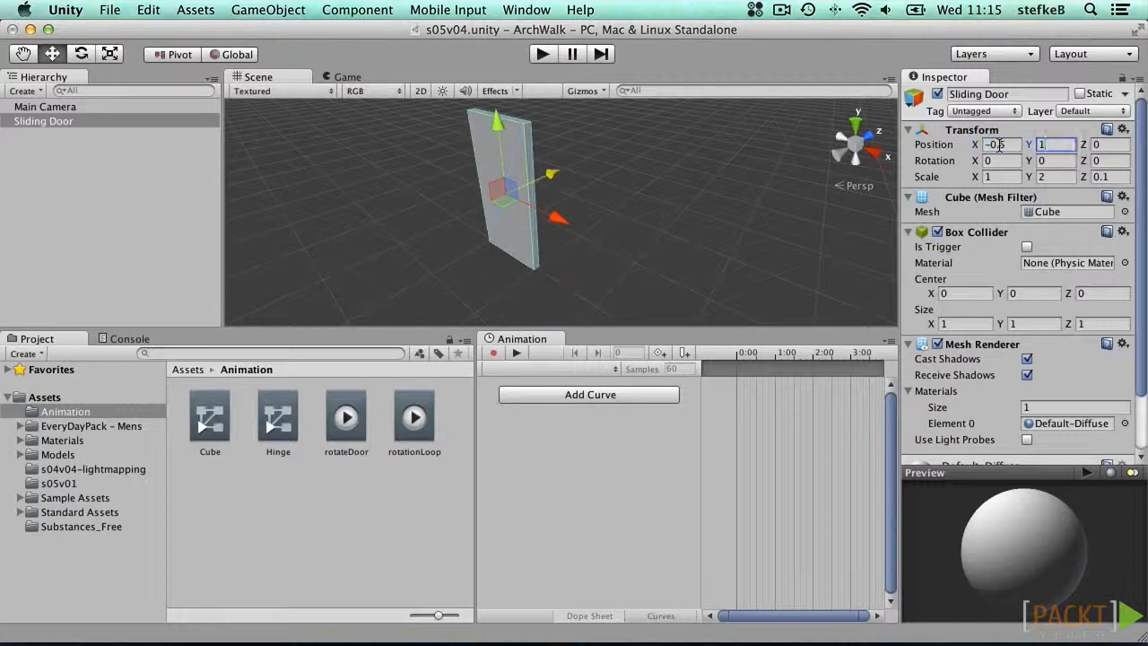
{"action": "right_click", "coordinate": [49, 121]}
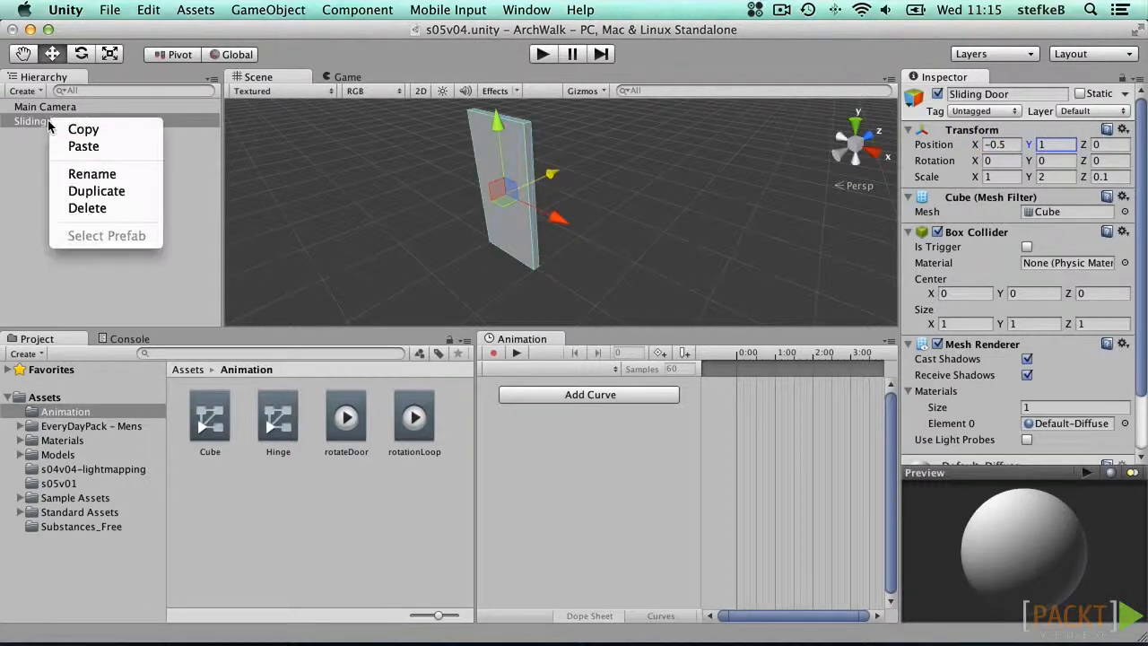
{"action": "left_click", "coordinate": [96, 192]}
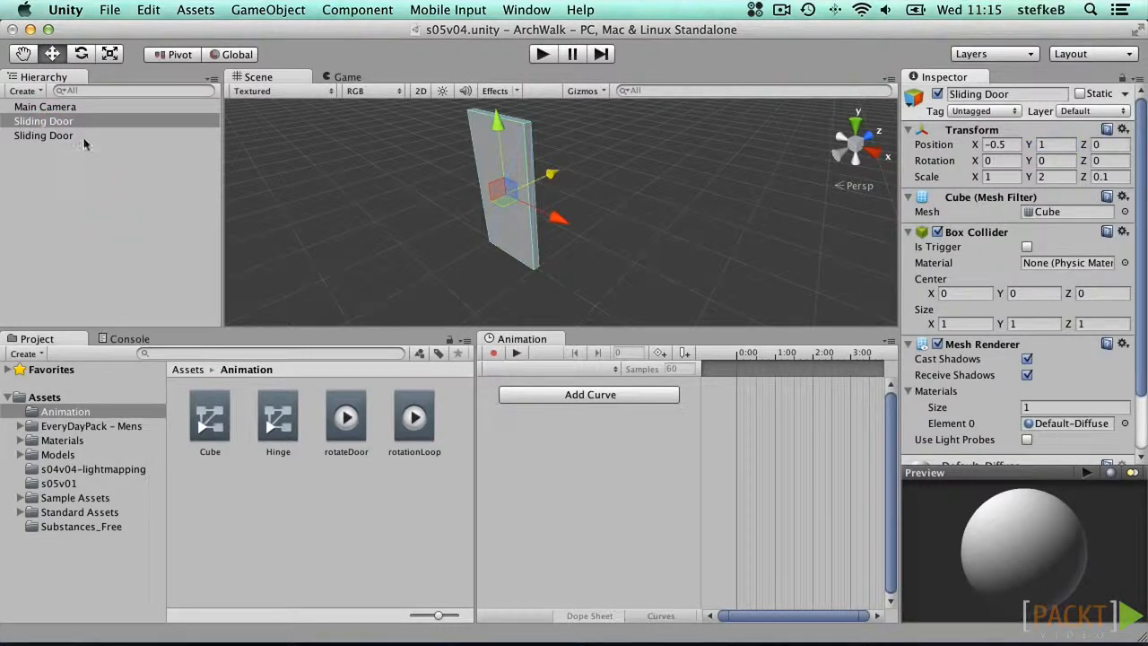
Set the duplicated Sliding Door's X position to 0.5, check both doors in the hierarchy and clear the selection
{"action": "left_click", "coordinate": [997, 145]}
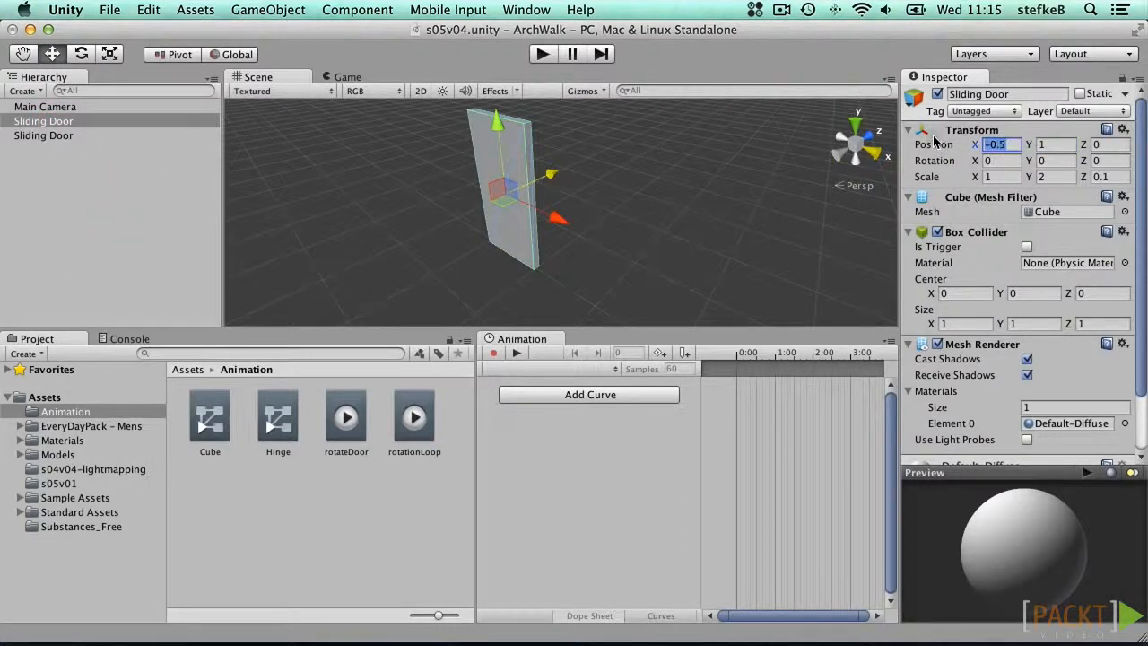
{"action": "type", "text": "0.5"}
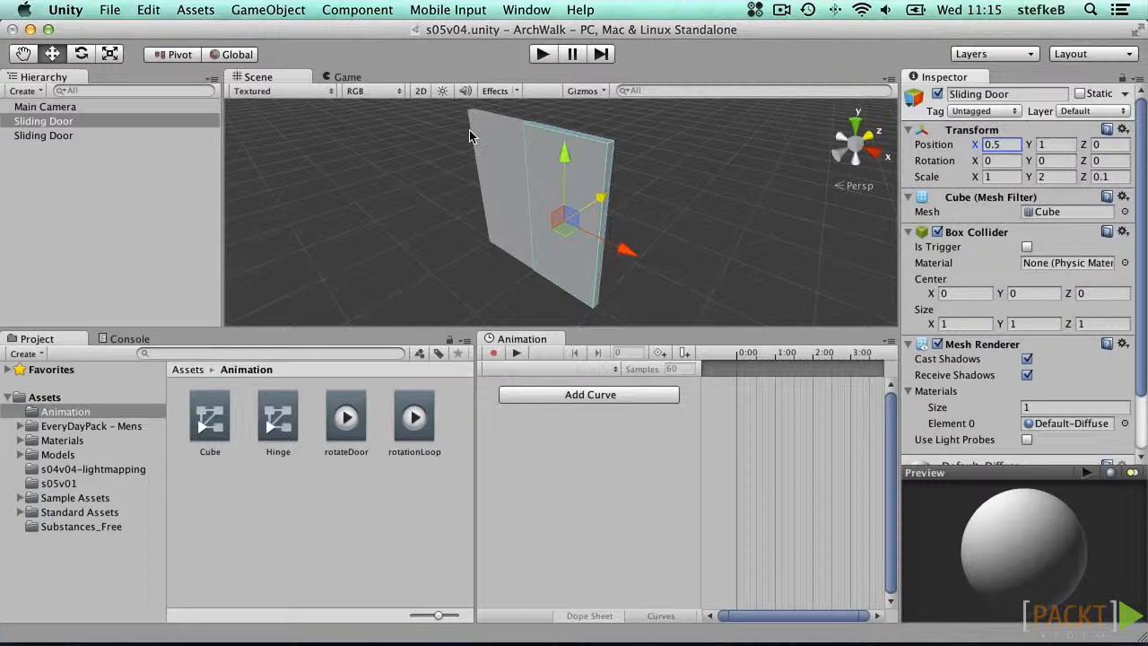
{"action": "left_click", "coordinate": [97, 135]}
{"action": "left_click", "coordinate": [95, 121]}
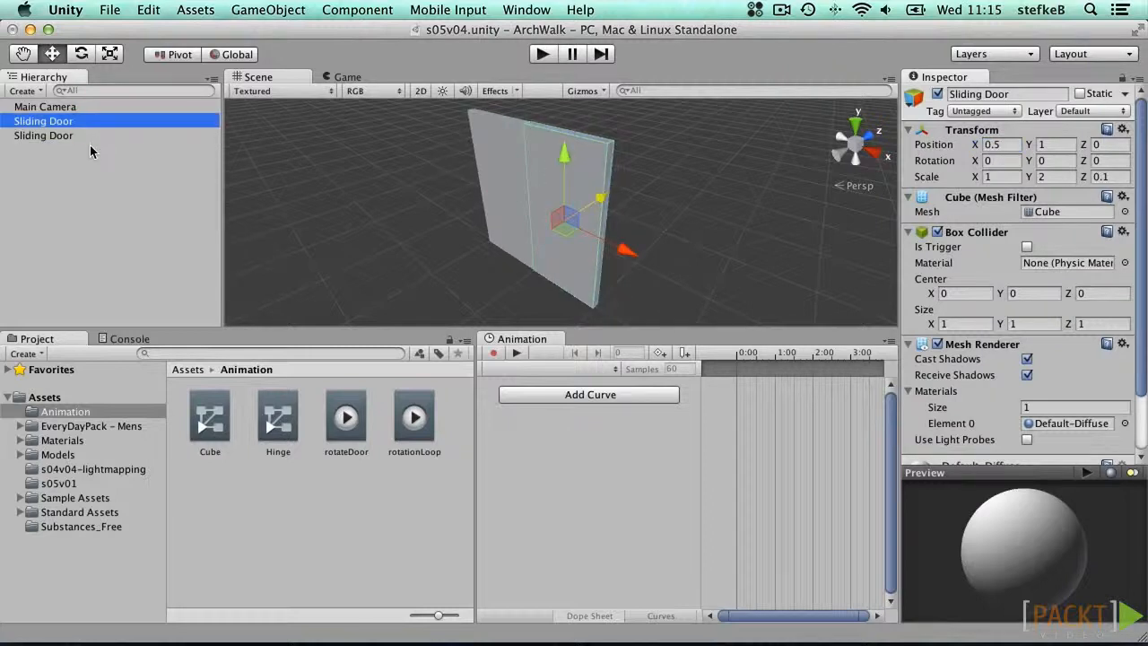
{"action": "left_click", "coordinate": [89, 162]}
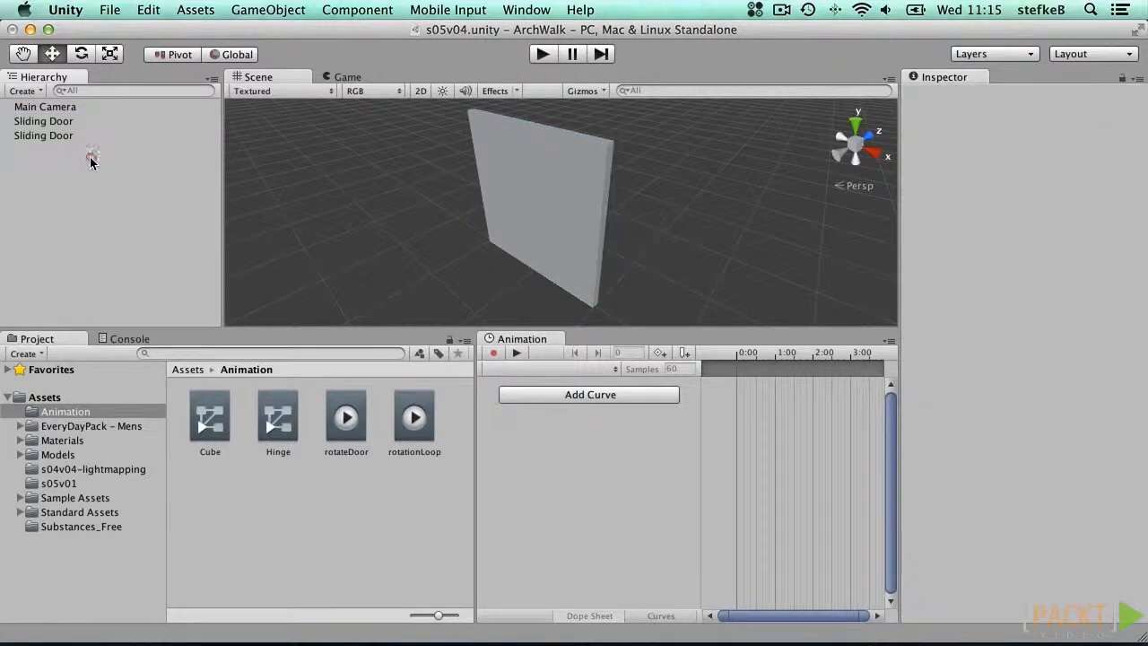
Create an empty game object named Elevator and reset its position to the origin
{"action": "left_click", "coordinate": [249, 11]}
{"action": "left_click", "coordinate": [257, 33]}
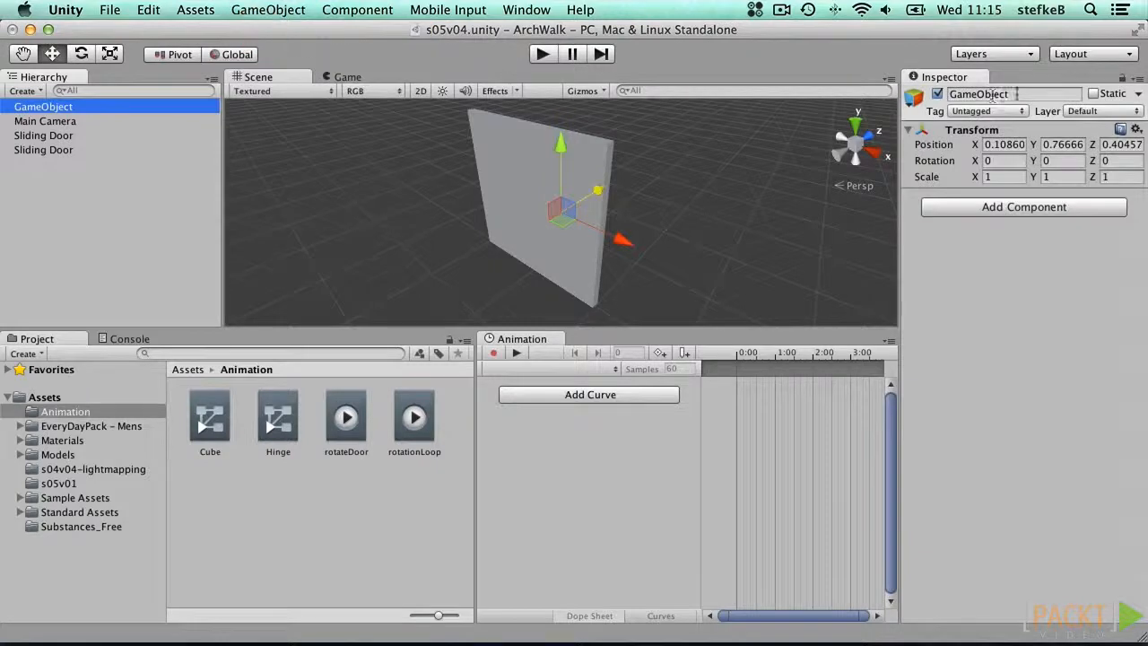
{"action": "left_click", "coordinate": [1016, 94]}
{"action": "type", "text": "E"}
{"action": "key", "text": "Return"}
{"action": "left_click", "coordinate": [1137, 130]}
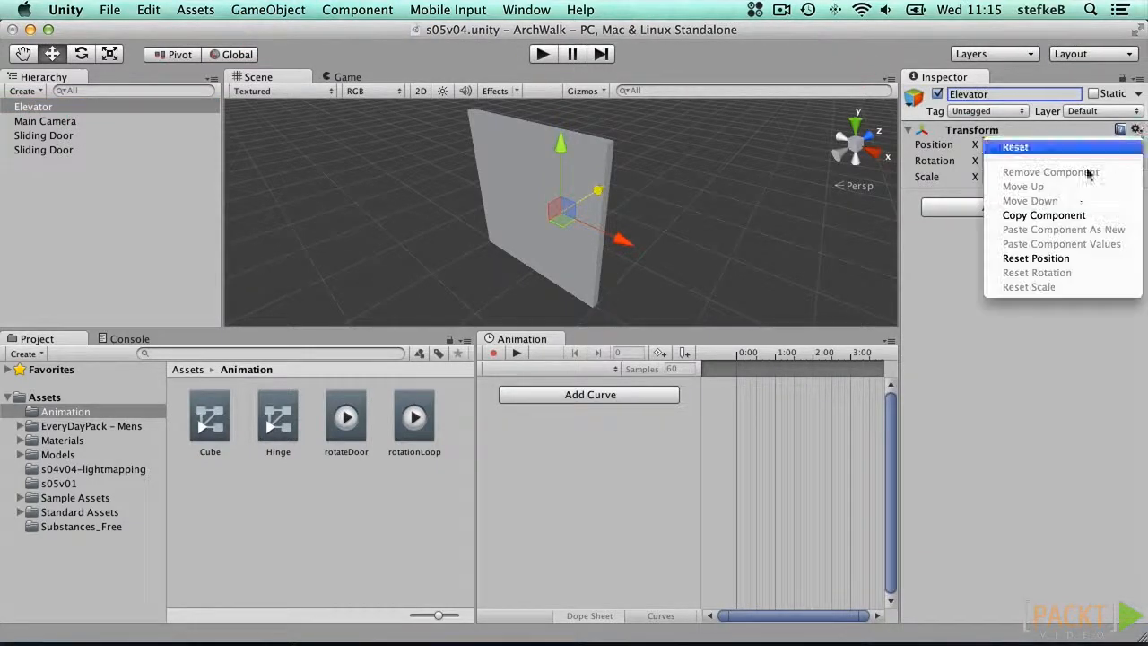
{"action": "left_click", "coordinate": [1053, 257]}
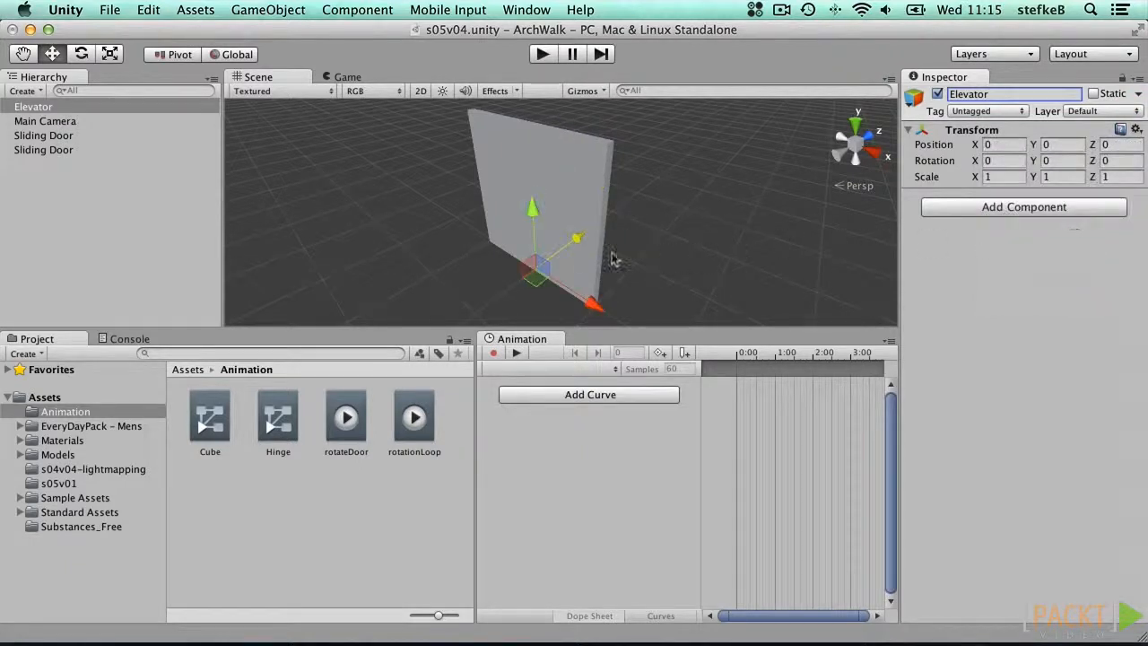
Make both Sliding Door objects children of Elevator and check the resulting hierarchy
{"action": "left_click", "coordinate": [43, 135]}
{"action": "left_click", "coordinate": [45, 149], "text": "shift"}
{"action": "left_click_drag", "start_coordinate": [45, 149], "coordinate": [23, 109]}
{"action": "left_click", "coordinate": [26, 107]}
{"action": "left_click", "coordinate": [54, 121]}
{"action": "left_click", "coordinate": [54, 136]}
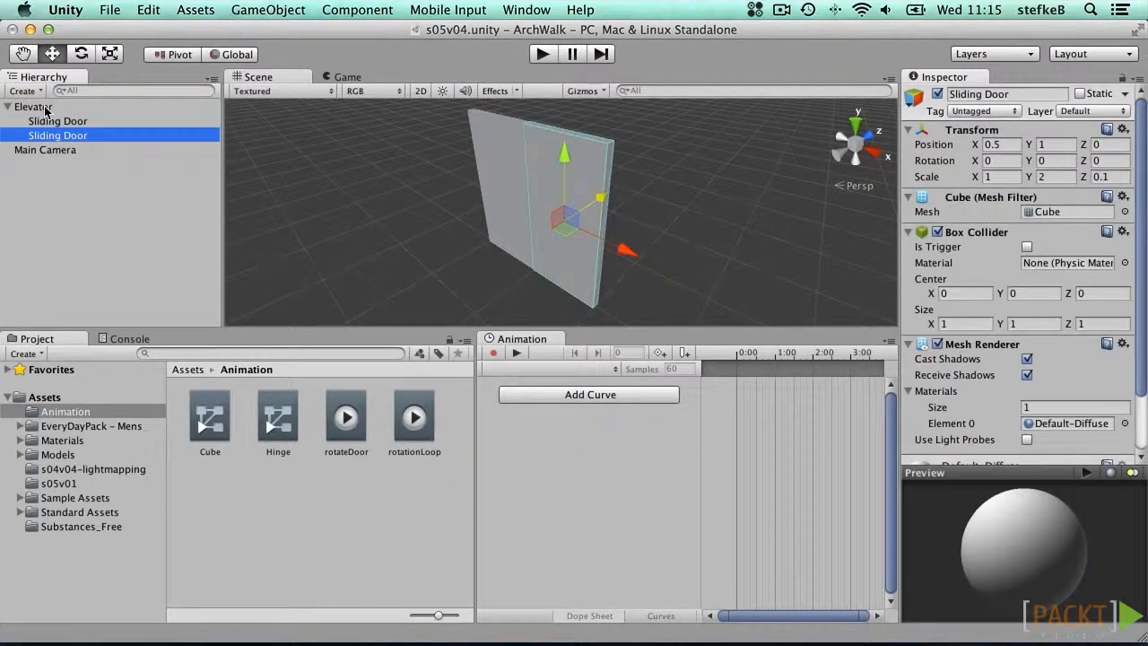
{"action": "left_click", "coordinate": [42, 107]}
{"action": "left_click", "coordinate": [73, 177]}
Create a cube in the scene and name it Platform
{"action": "left_click", "coordinate": [268, 10]}
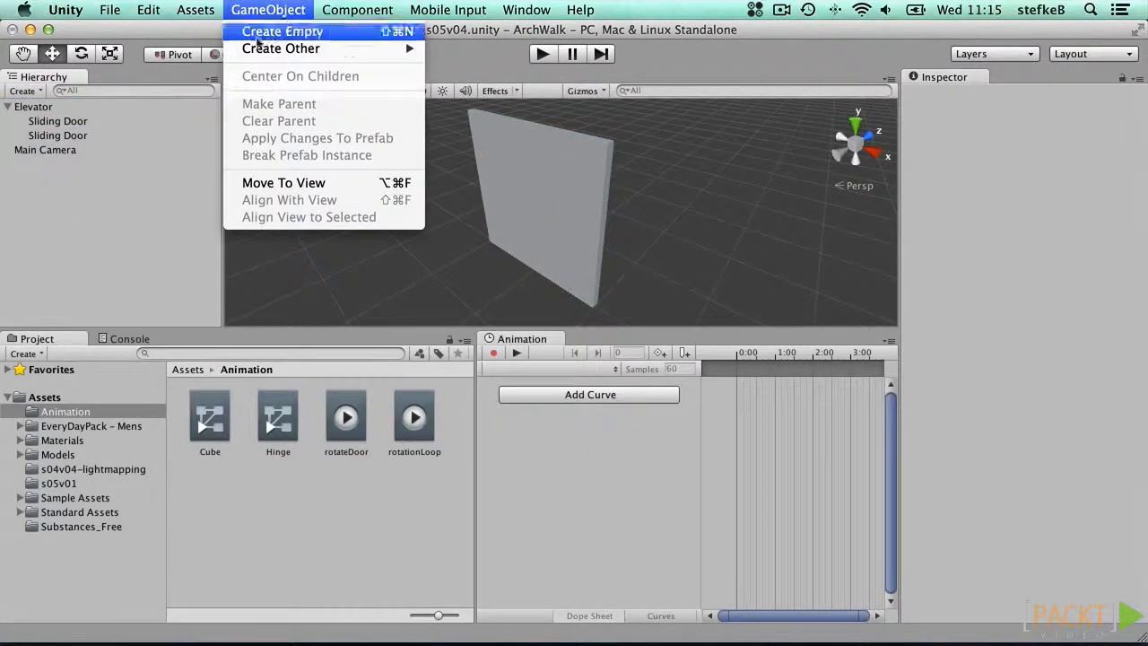
{"action": "mouse_move", "coordinate": [278, 48]}
{"action": "left_click", "coordinate": [476, 224]}
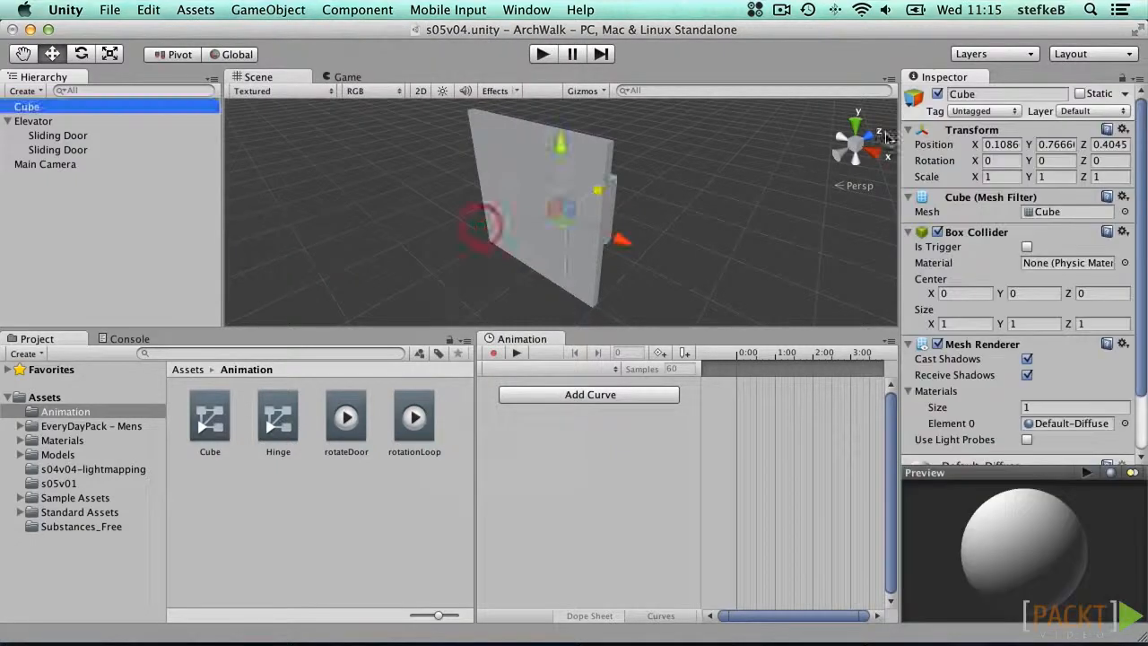
{"action": "left_click_drag", "start_coordinate": [1006, 95], "coordinate": [896, 85]}
{"action": "type", "text": "Platform"}
{"action": "key", "text": "Return"}
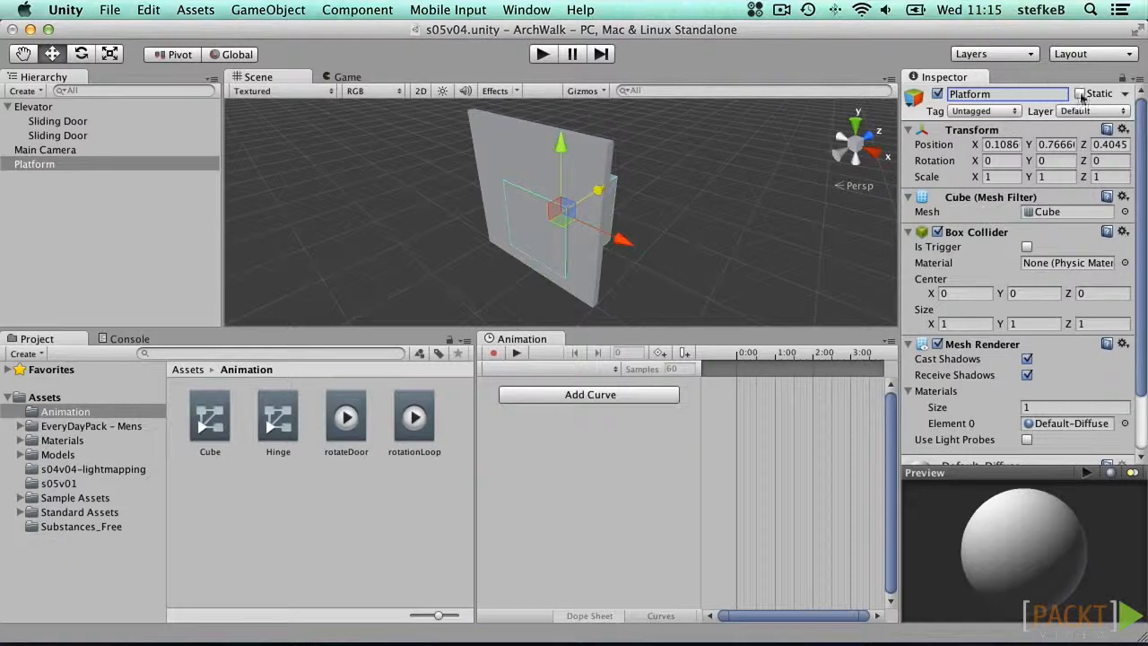
Reset Platform's position, set its scale to X 2, Y 0.1, Z 2, and set its Z position to 1
{"action": "left_click", "coordinate": [1123, 131]}
{"action": "left_click", "coordinate": [1076, 256]}
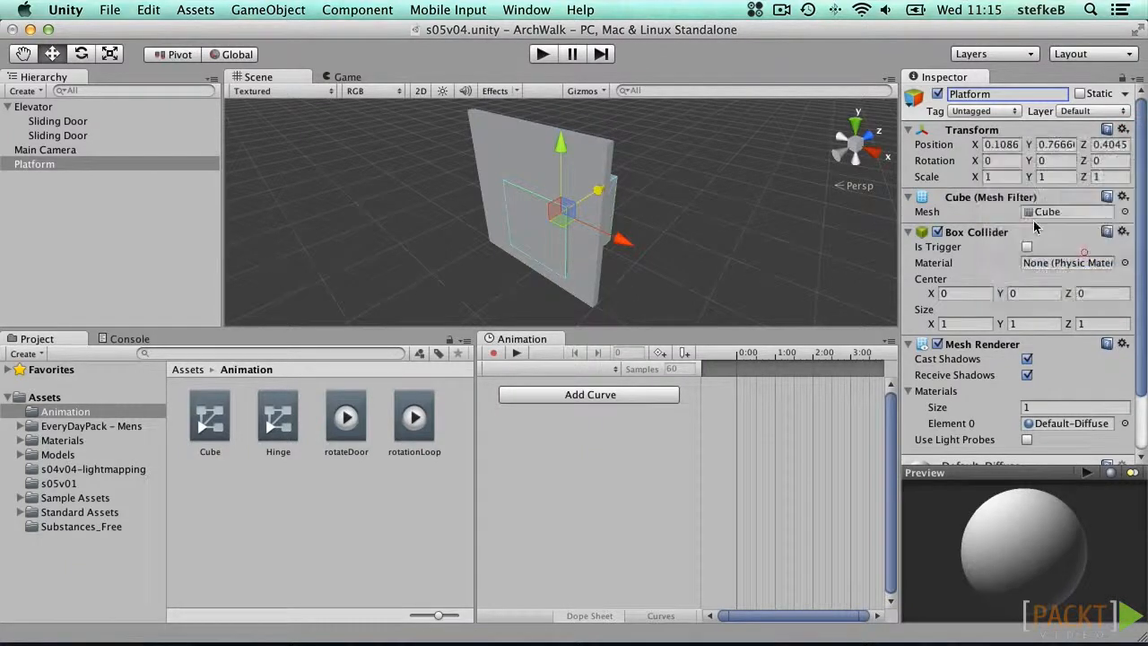
{"action": "left_click", "coordinate": [999, 177]}
{"action": "type", "text": "2"}
{"action": "key", "text": "Tab"}
{"action": "type", "text": "0.1"}
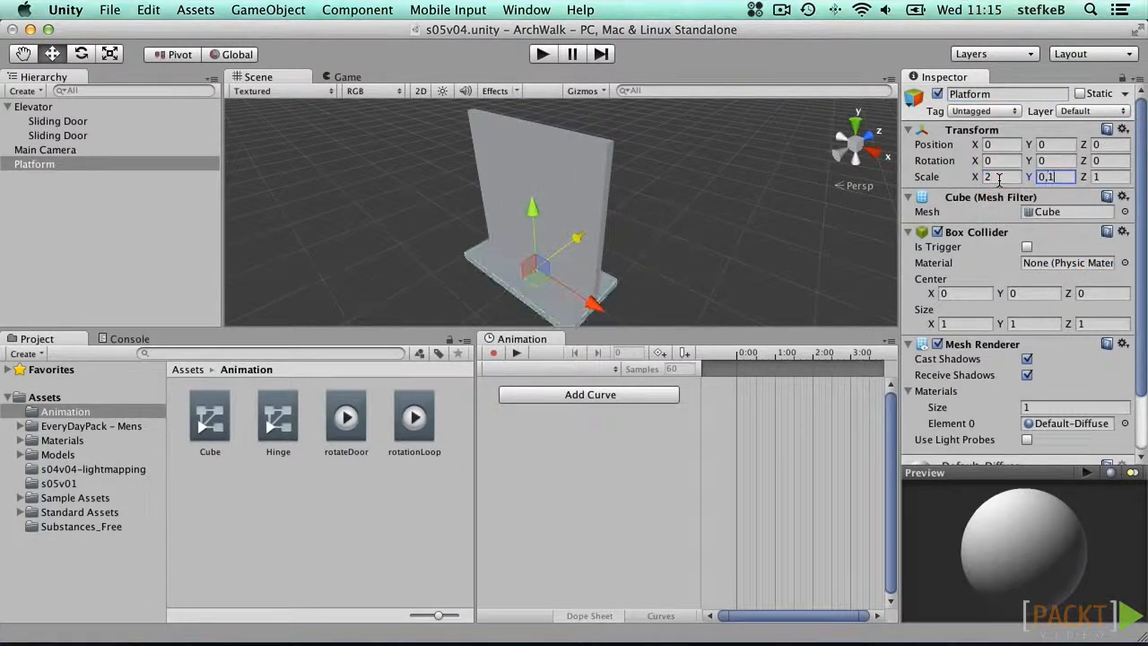
{"action": "key", "text": "Tab"}
{"action": "type", "text": "2"}
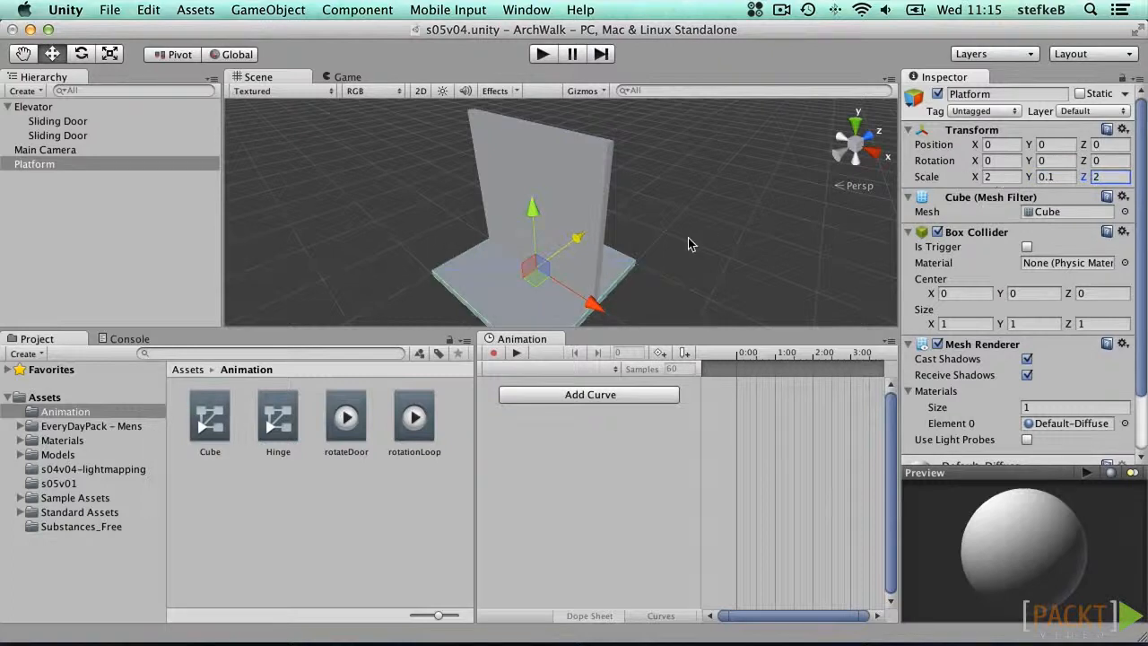
{"action": "key", "text": "Return"}
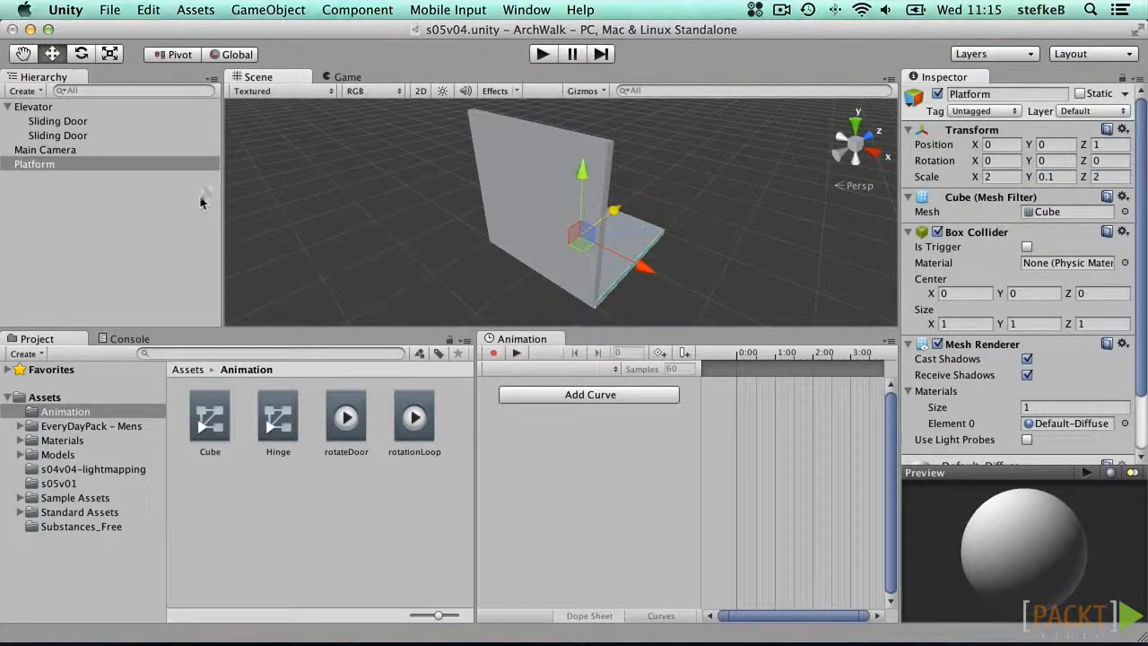
Make Platform a child of Elevator, check the hierarchy's objects and clear the selection
{"action": "left_click_drag", "start_coordinate": [40, 165], "coordinate": [43, 115]}
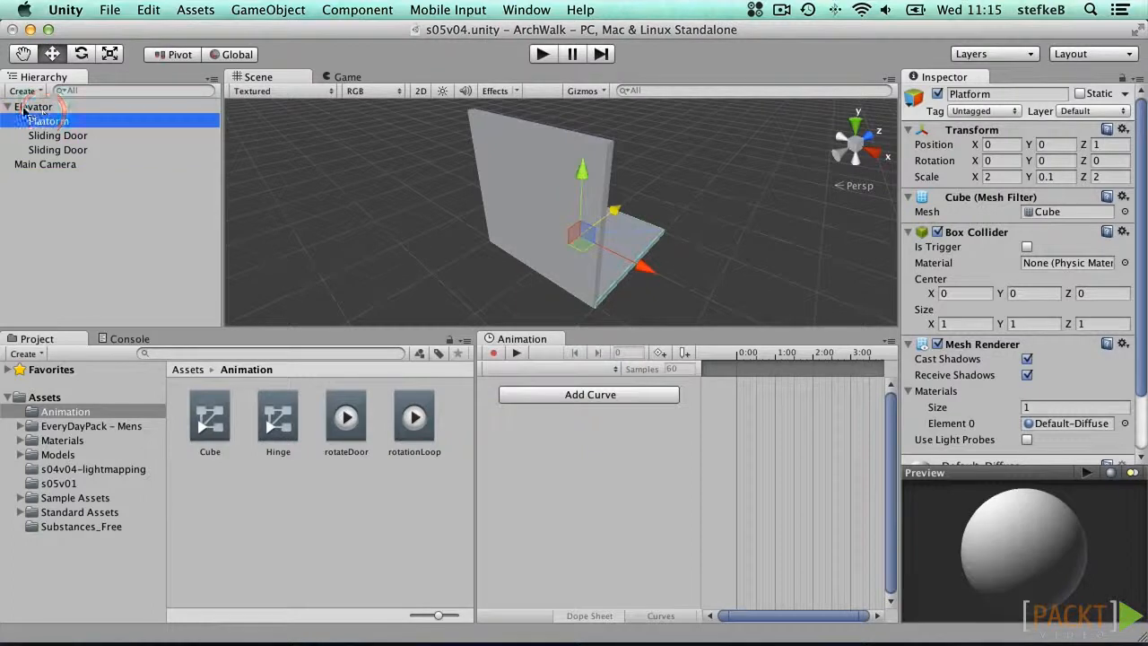
{"action": "left_click", "coordinate": [33, 107]}
{"action": "left_click", "coordinate": [47, 121]}
{"action": "left_click", "coordinate": [56, 135]}
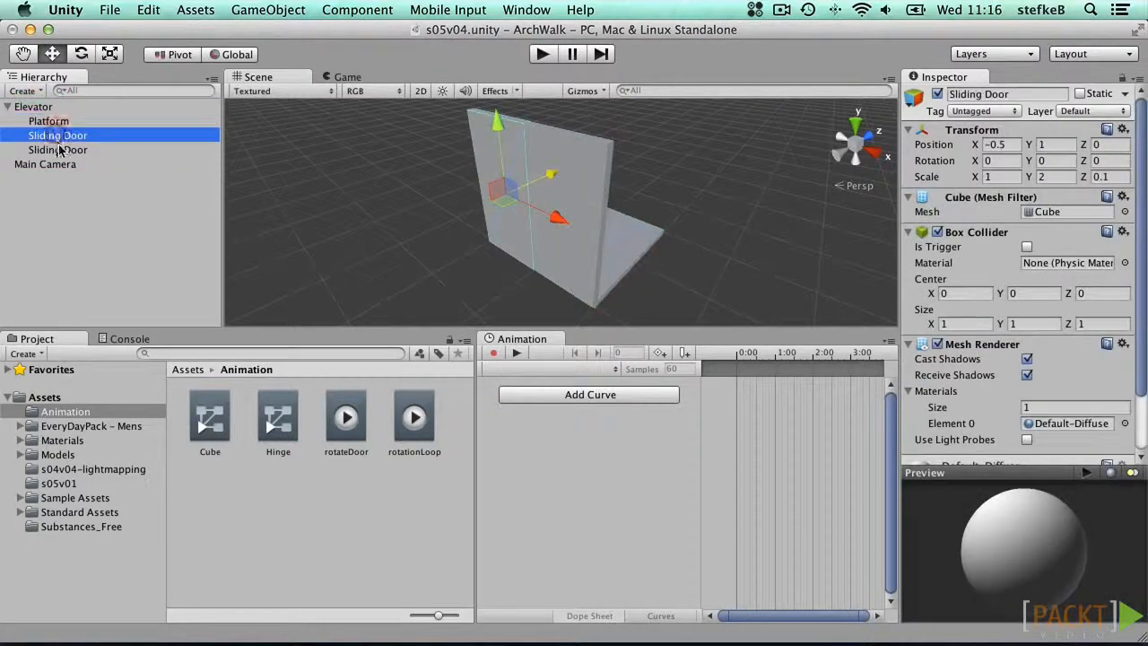
{"action": "left_click", "coordinate": [57, 149]}
{"action": "left_click", "coordinate": [62, 203]}
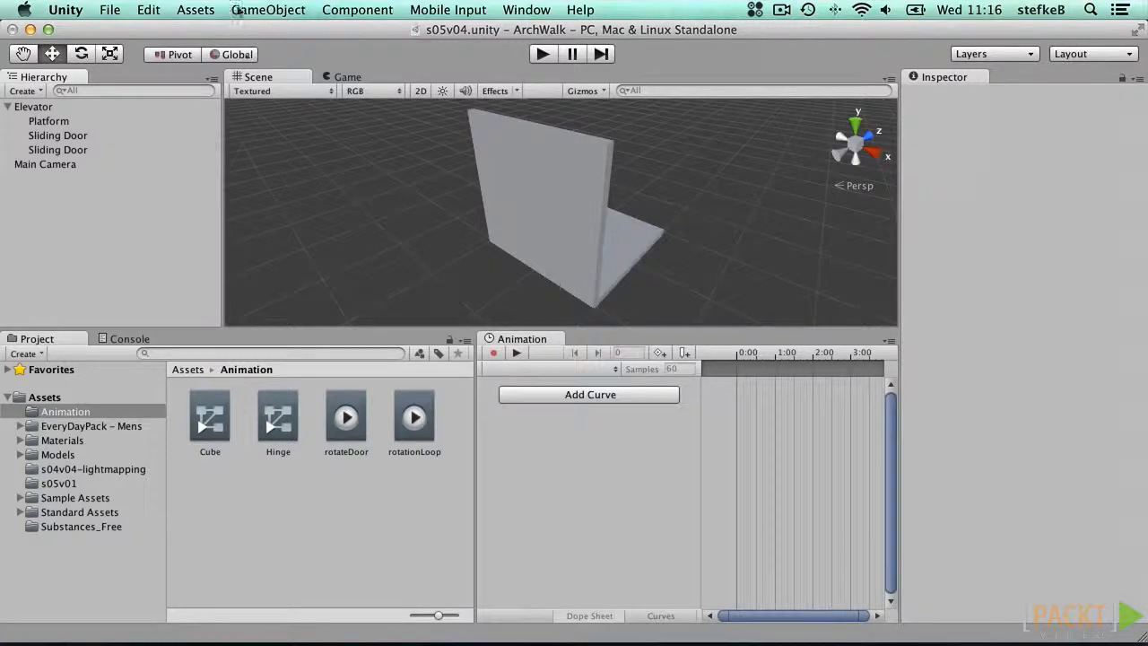
Create an animation clip named elevatorAnimation in the Animation assets folder
{"action": "left_click", "coordinate": [201, 9]}
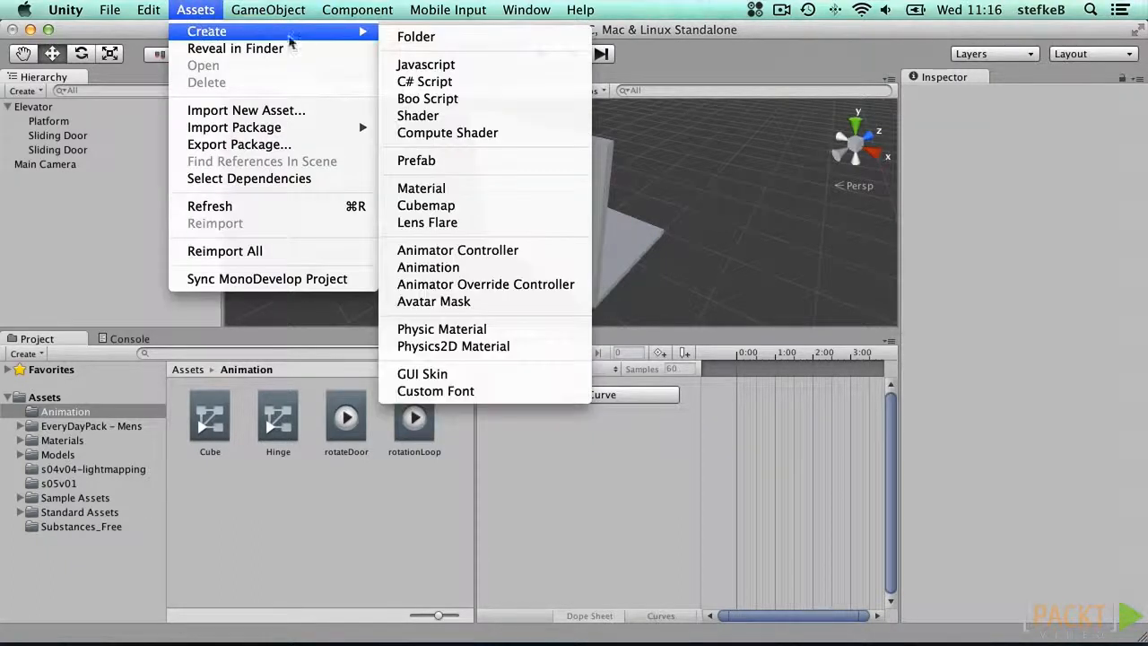
{"action": "mouse_move", "coordinate": [323, 32]}
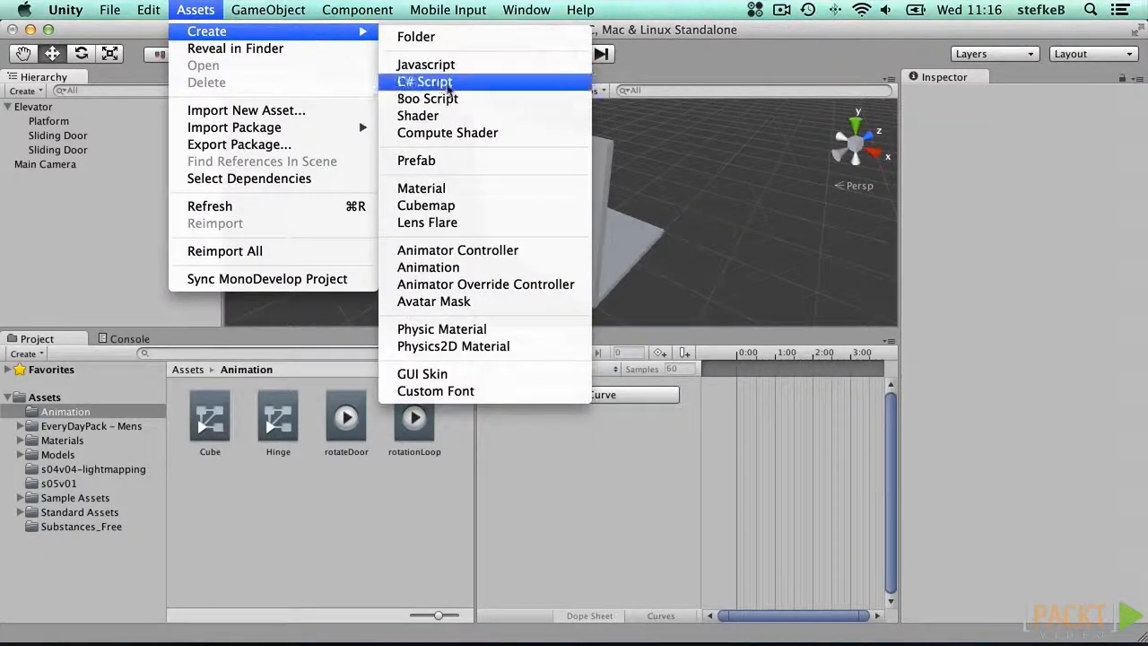
{"action": "left_click", "coordinate": [456, 267]}
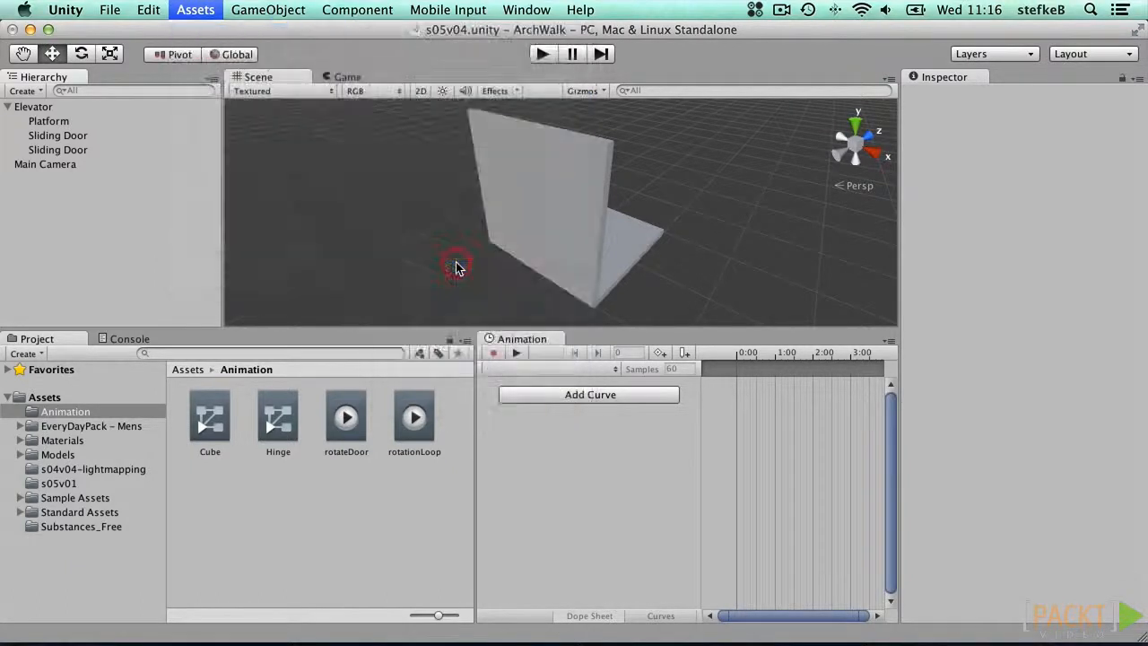
{"action": "type", "text": "mlevat"}
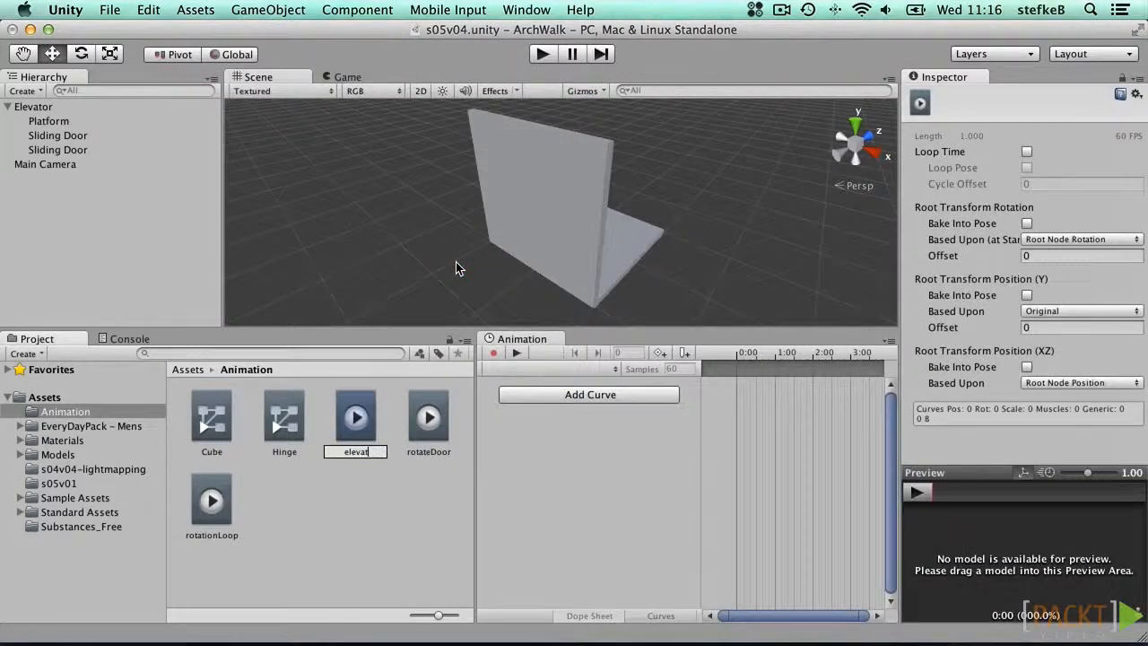
{"action": "type", "text": "orAnimation"}
{"action": "key", "text": "Return"}
Assign the elevatorAnimation clip to the Elevator object and select Elevator
{"action": "left_click_drag", "start_coordinate": [282, 409], "coordinate": [49, 109]}
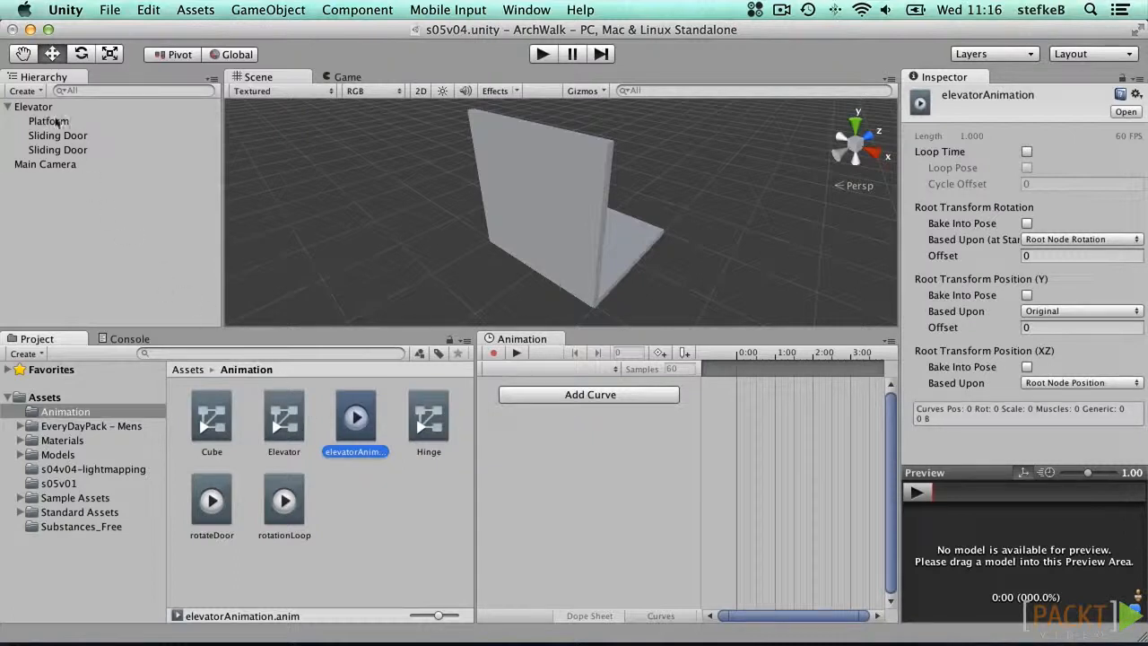
{"action": "left_click", "coordinate": [33, 108]}
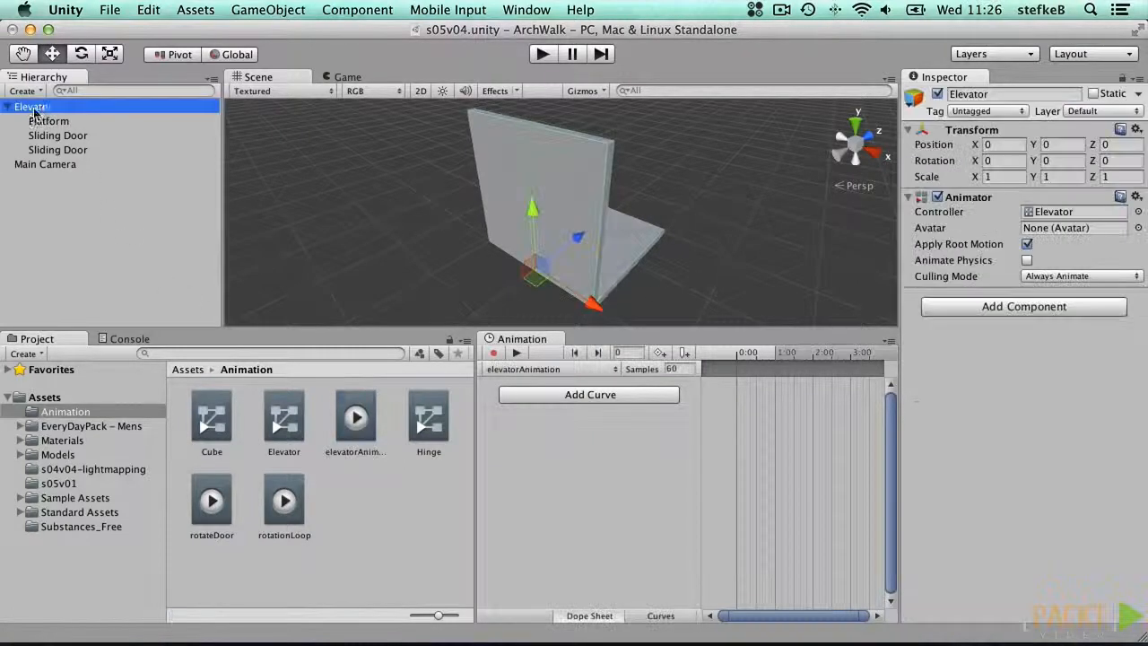
{"action": "left_click", "coordinate": [34, 108]}
Rename the Sliding Door located at X 0.5 as Sliding Door2
{"action": "left_click", "coordinate": [50, 149]}
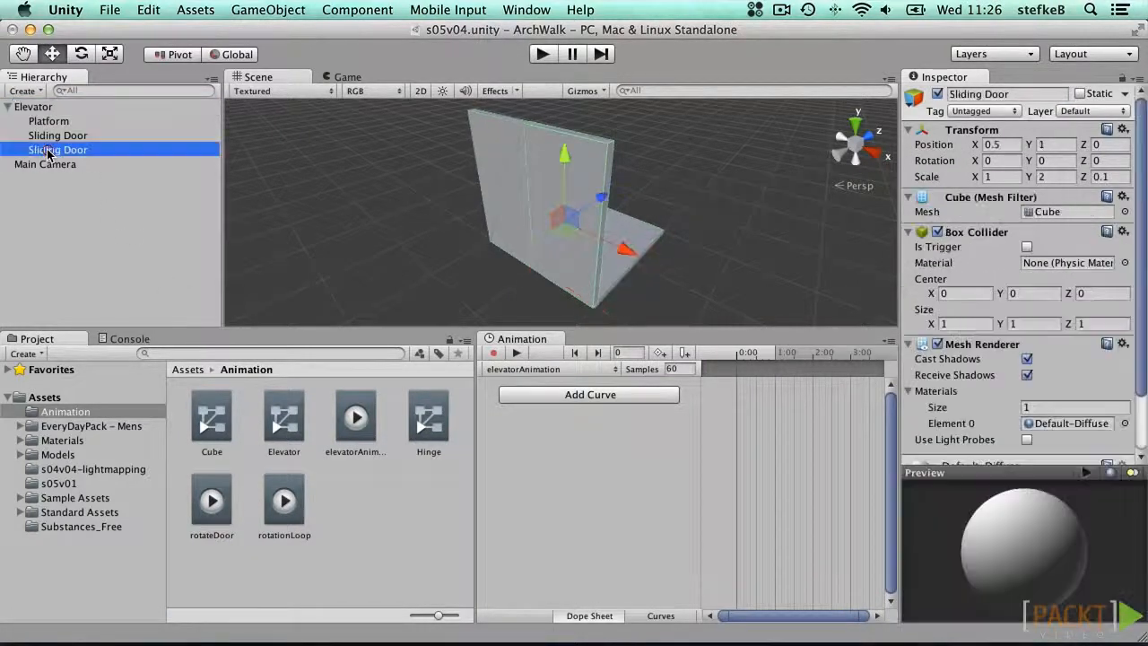
{"action": "left_click", "coordinate": [1032, 93]}
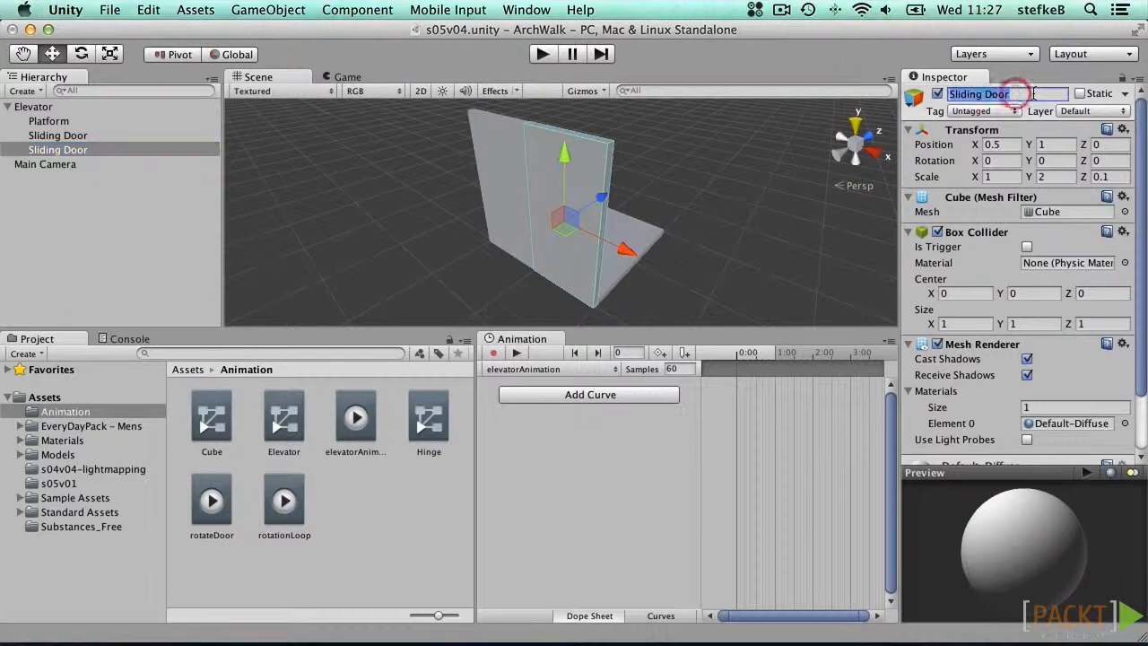
{"action": "type", "text": "2"}
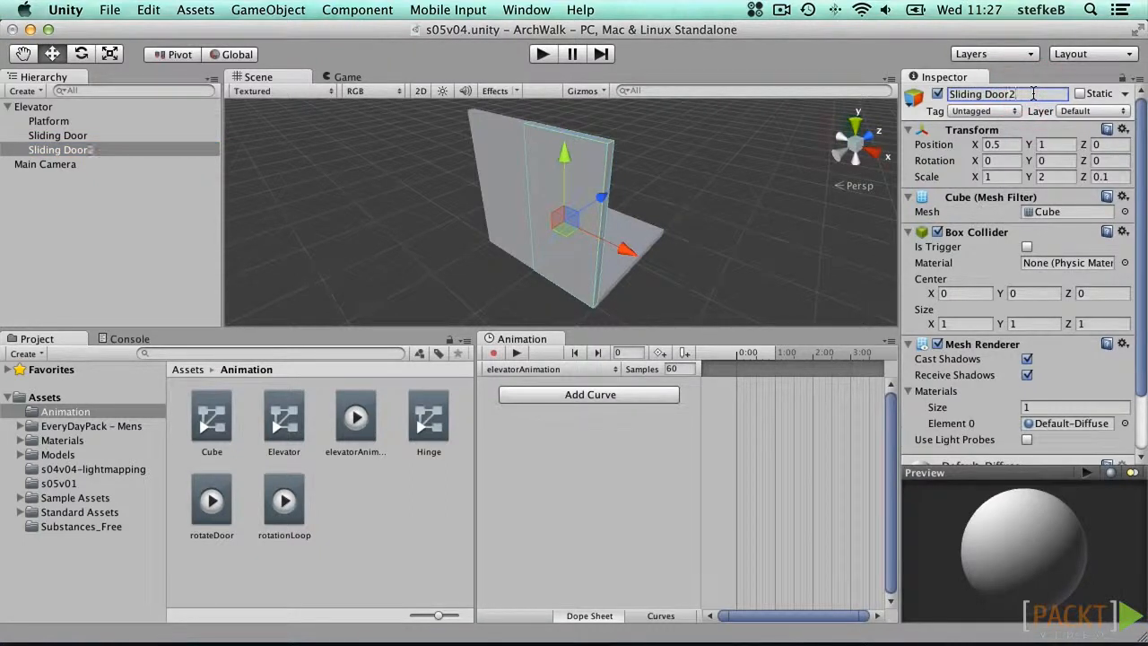
Add a Position curve for Platform to Elevator's elevatorAnimation clip
{"action": "left_click", "coordinate": [45, 107]}
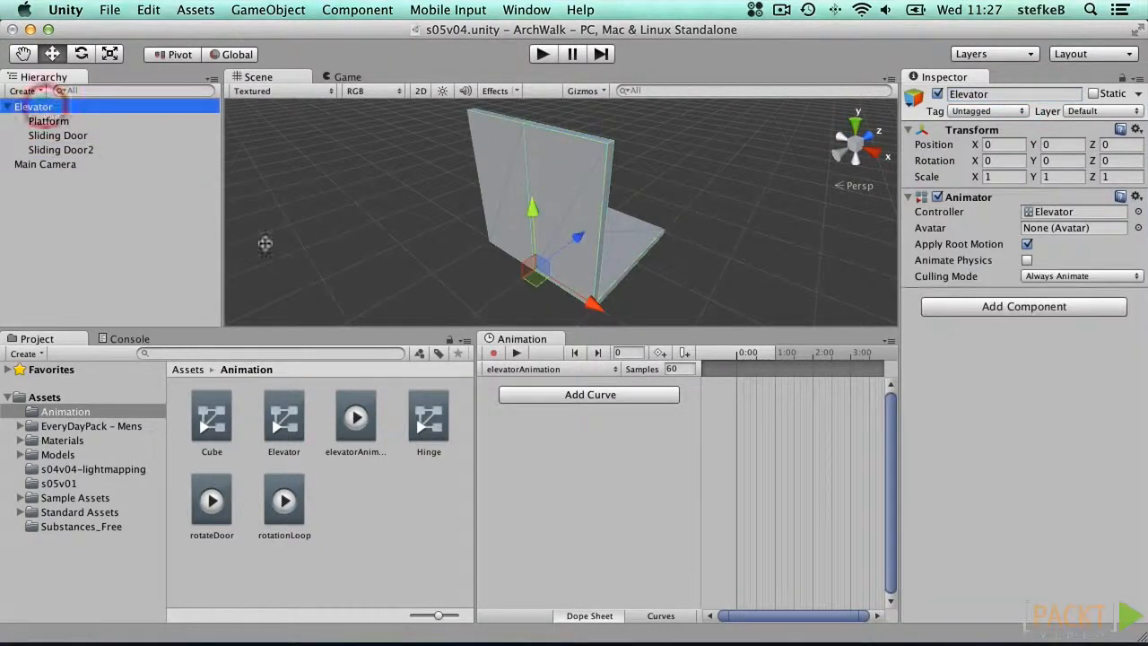
{"action": "left_click", "coordinate": [574, 394]}
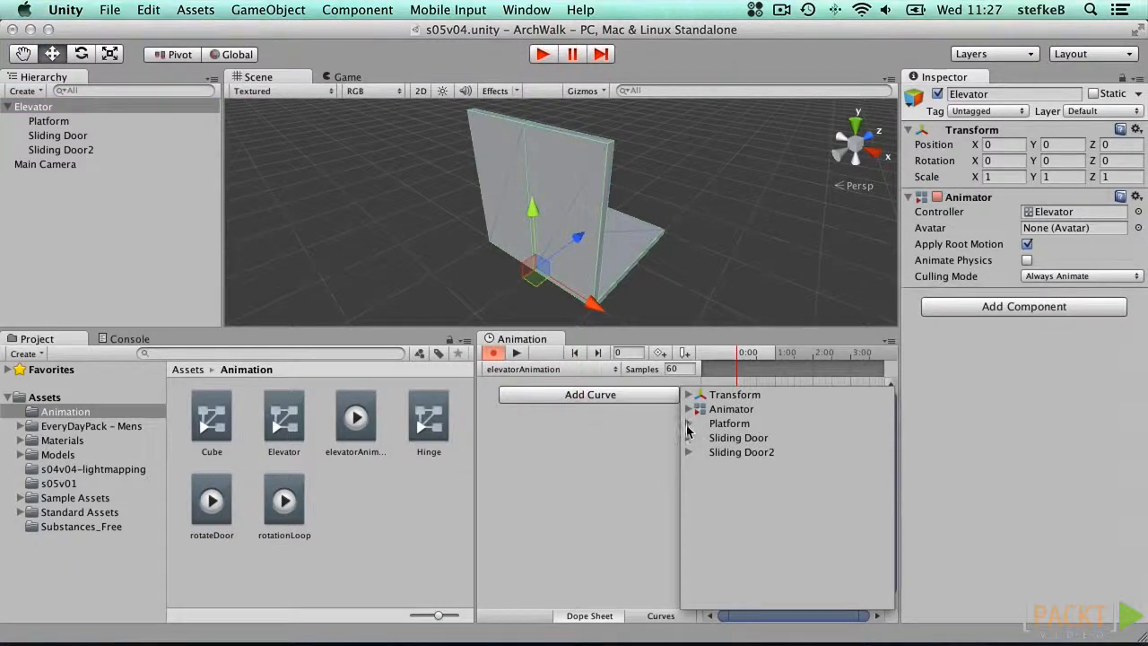
{"action": "left_click", "coordinate": [687, 424]}
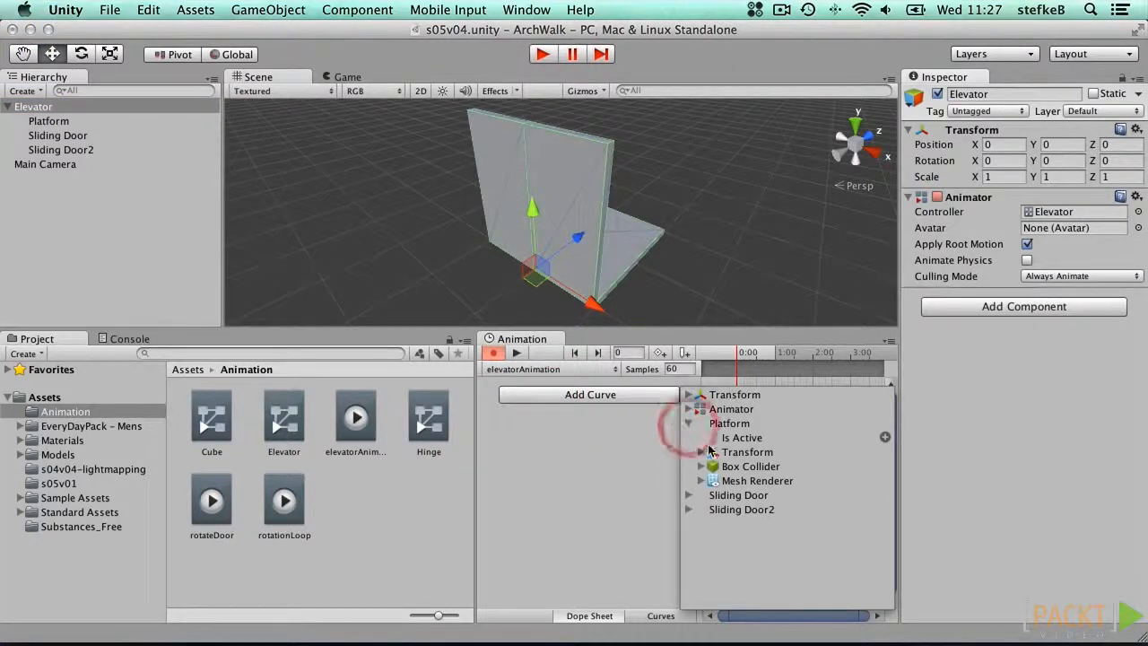
{"action": "left_click", "coordinate": [701, 452]}
{"action": "left_click", "coordinate": [885, 467]}
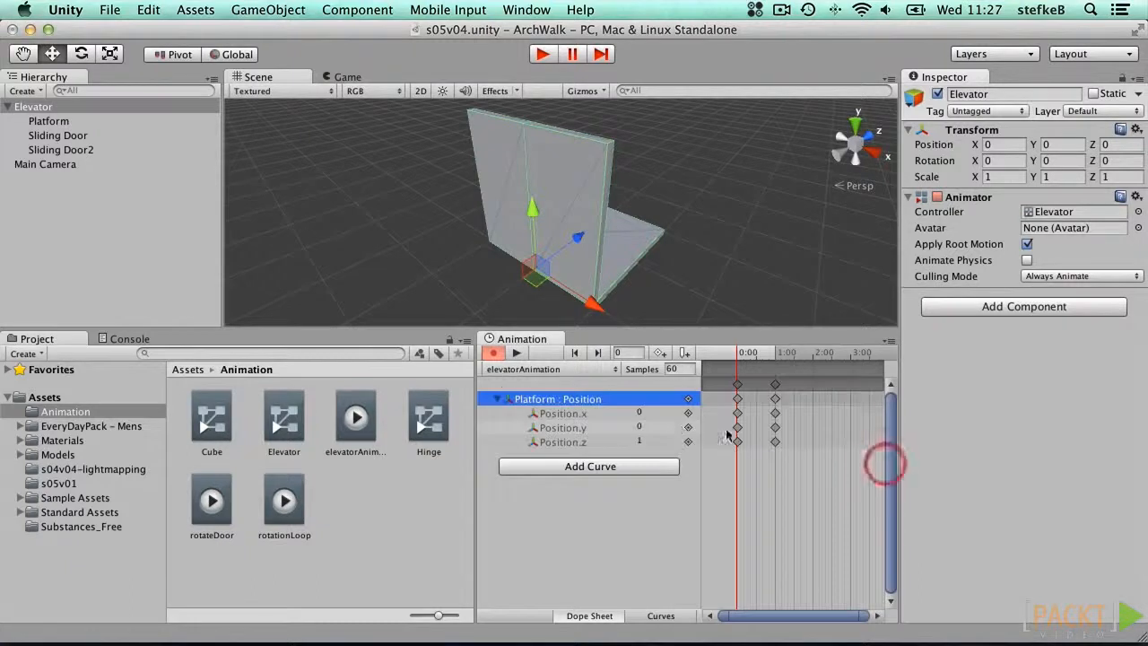
Add a Position curve for Sliding Door to the elevatorAnimation clip
{"action": "left_click", "coordinate": [612, 465]}
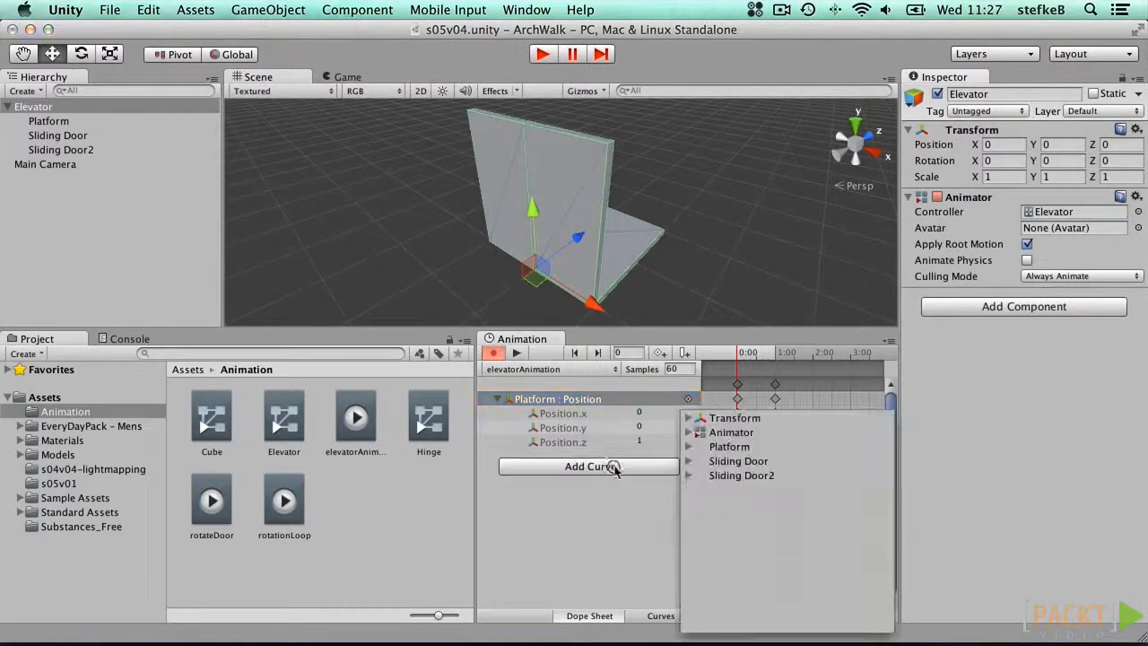
{"action": "left_click", "coordinate": [688, 460]}
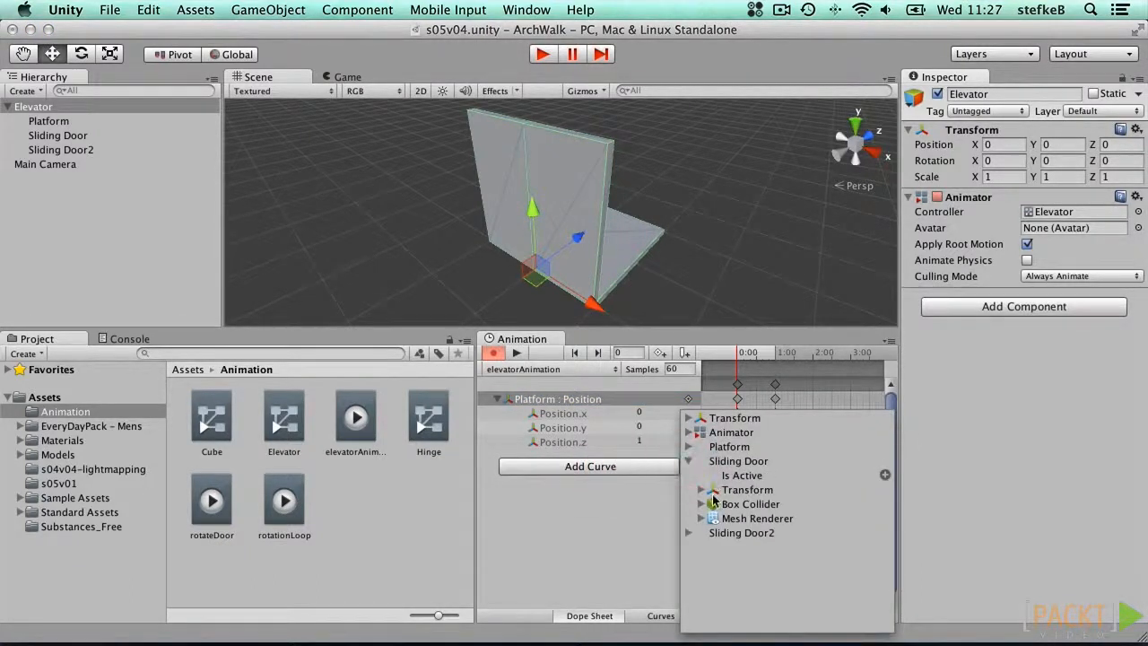
{"action": "left_click", "coordinate": [701, 490]}
{"action": "left_click", "coordinate": [886, 504]}
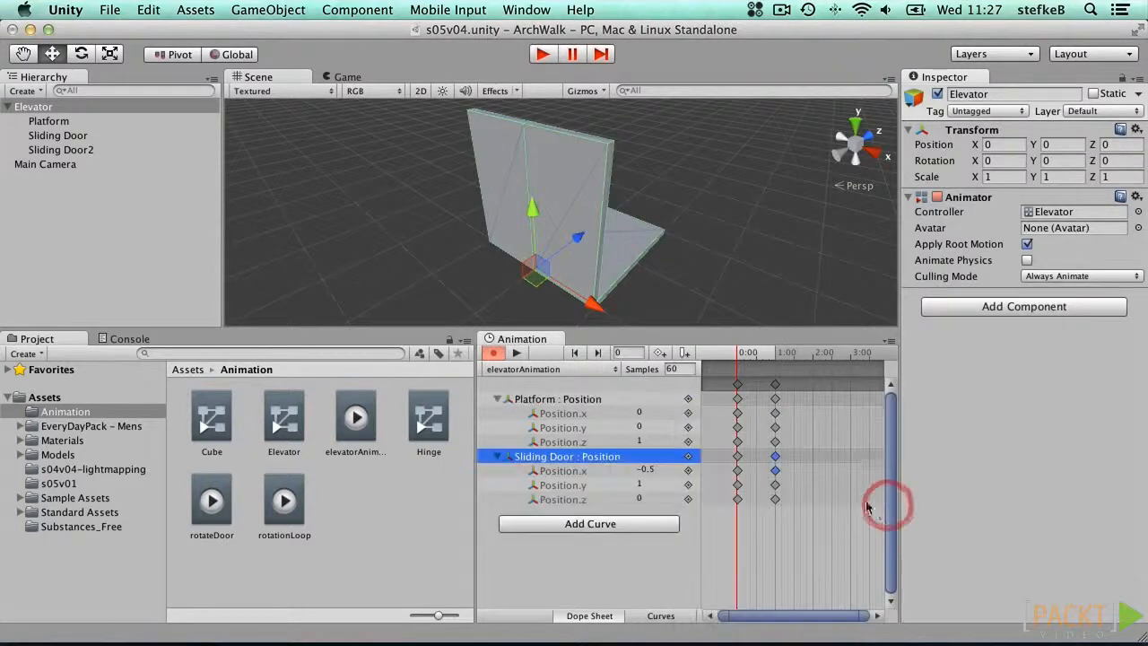
Add a Position curve for Sliding Door2 to the elevatorAnimation clip and expand its X, Y and Z properties
{"action": "left_click", "coordinate": [615, 525]}
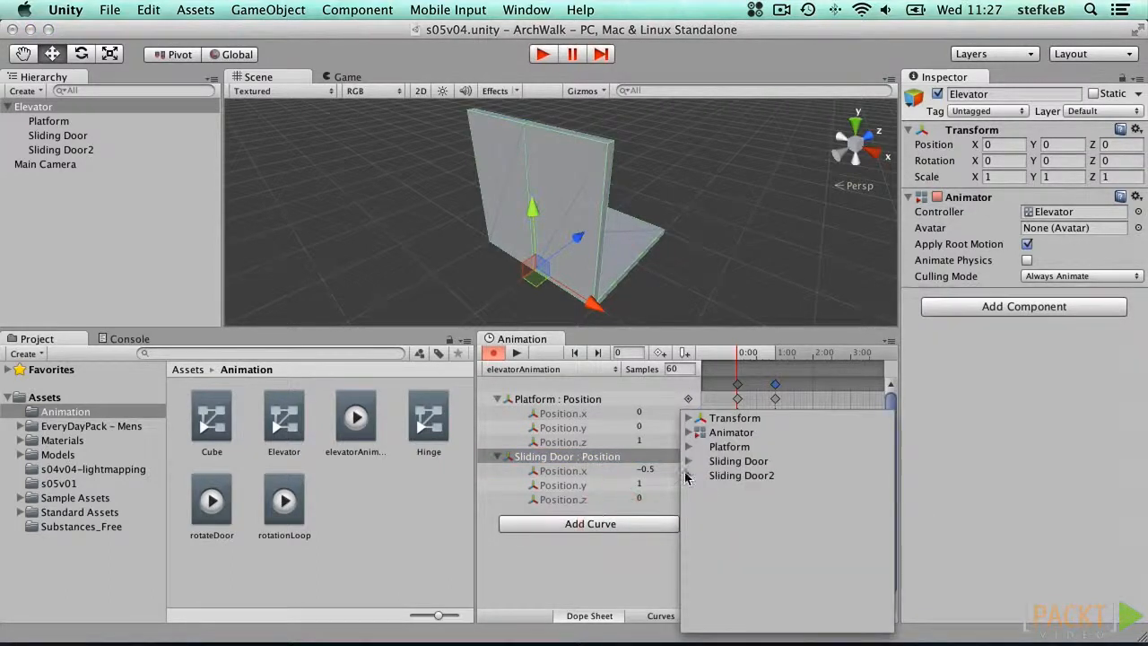
{"action": "left_click", "coordinate": [688, 475]}
{"action": "left_click", "coordinate": [700, 504]}
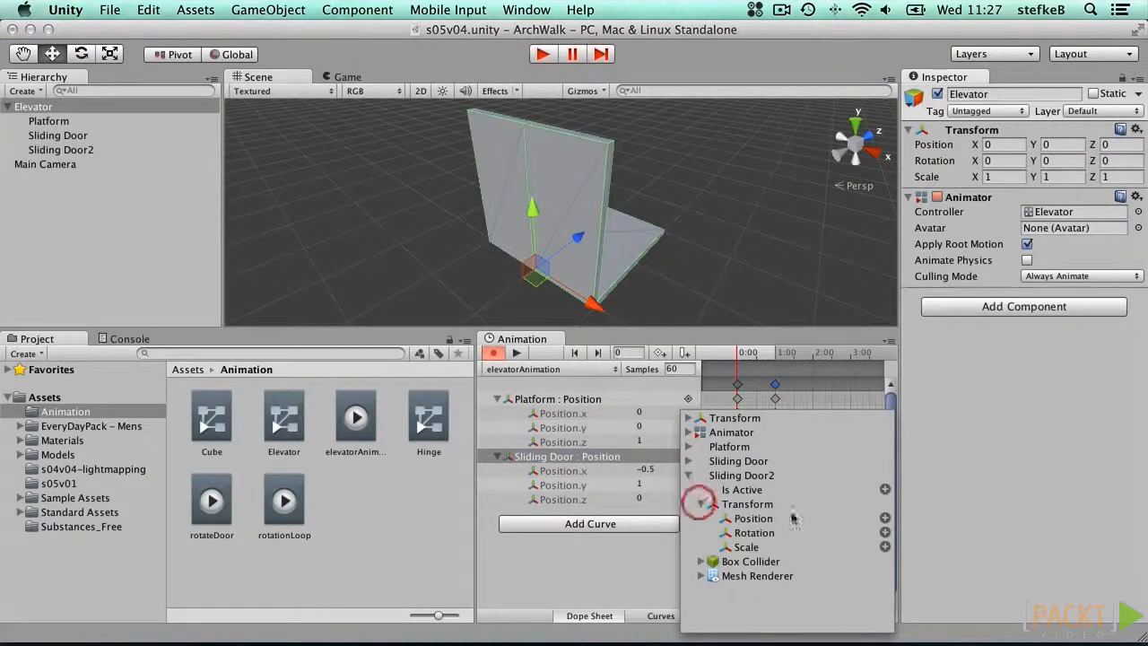
{"action": "left_click", "coordinate": [885, 520]}
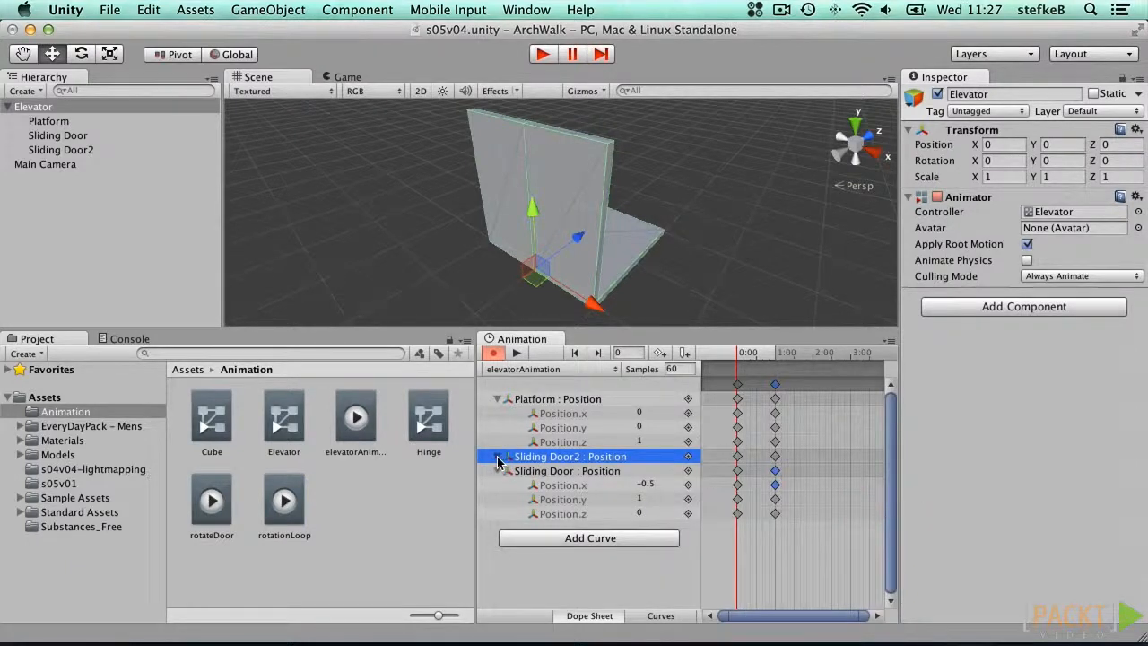
{"action": "left_click", "coordinate": [499, 457]}
Slide Sliding Door2 open along X to position 1.5 at its 1:00 keyframe
{"action": "left_click", "coordinate": [738, 353]}
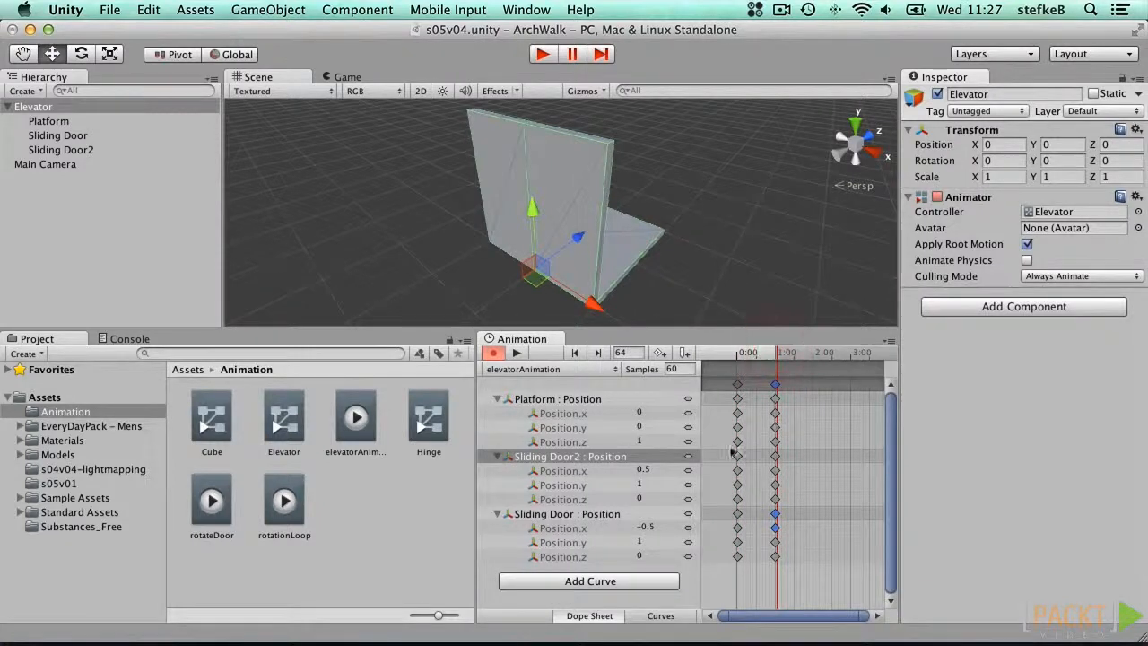
{"action": "left_click", "coordinate": [565, 414]}
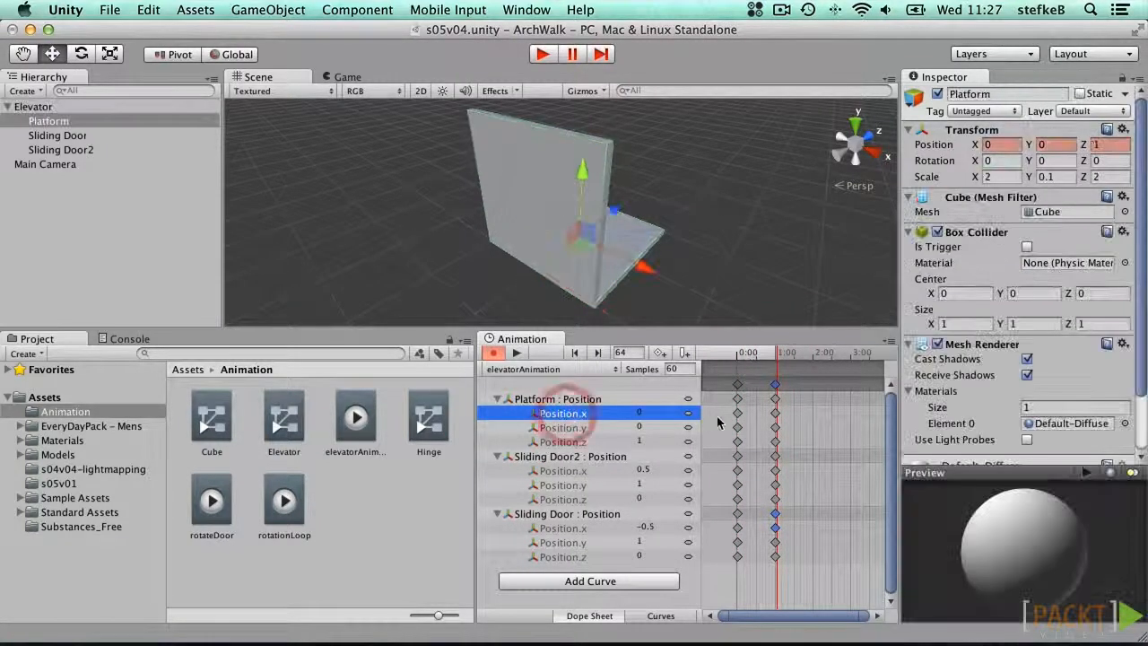
{"action": "left_click", "coordinate": [565, 472]}
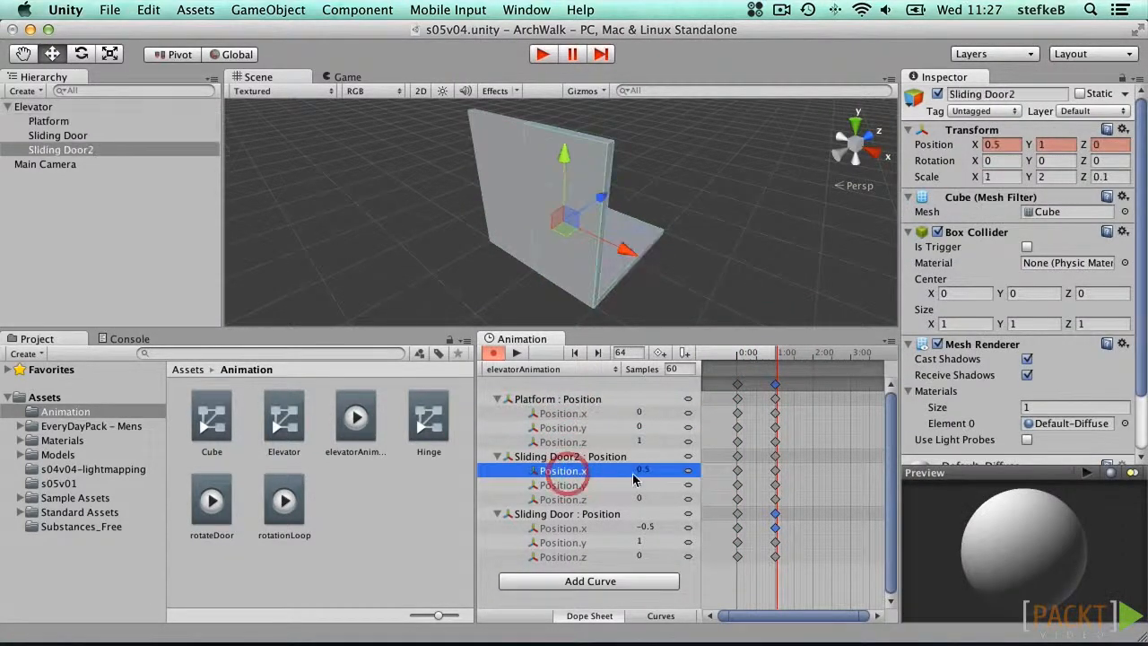
{"action": "left_click", "coordinate": [776, 470]}
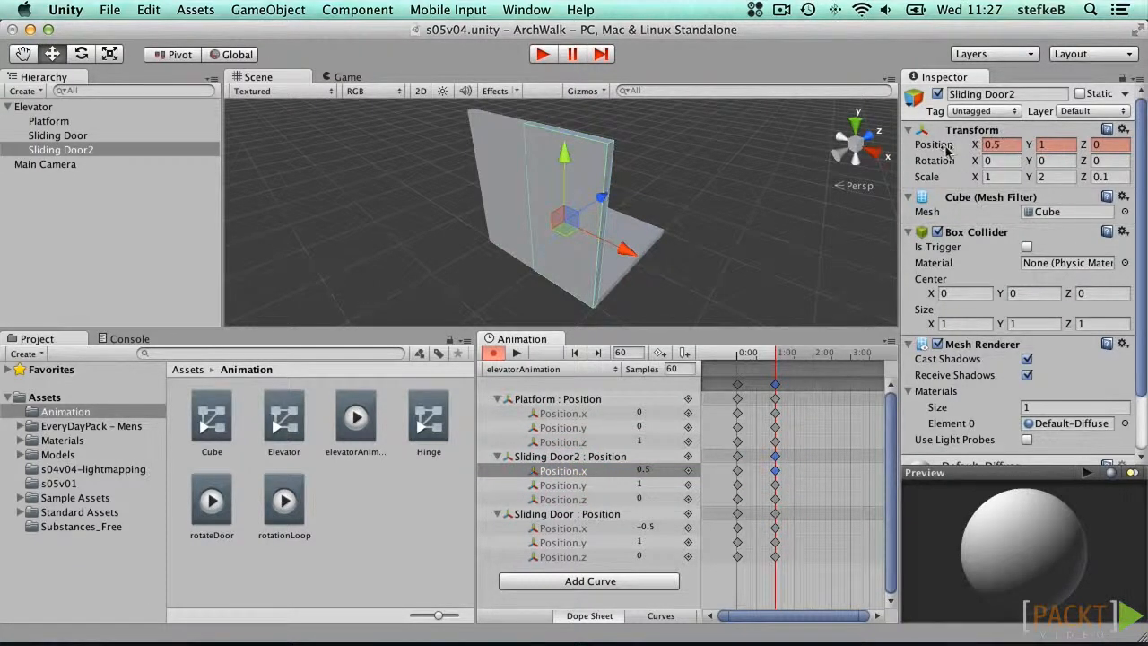
{"action": "left_click_drag", "start_coordinate": [622, 249], "coordinate": [705, 284]}
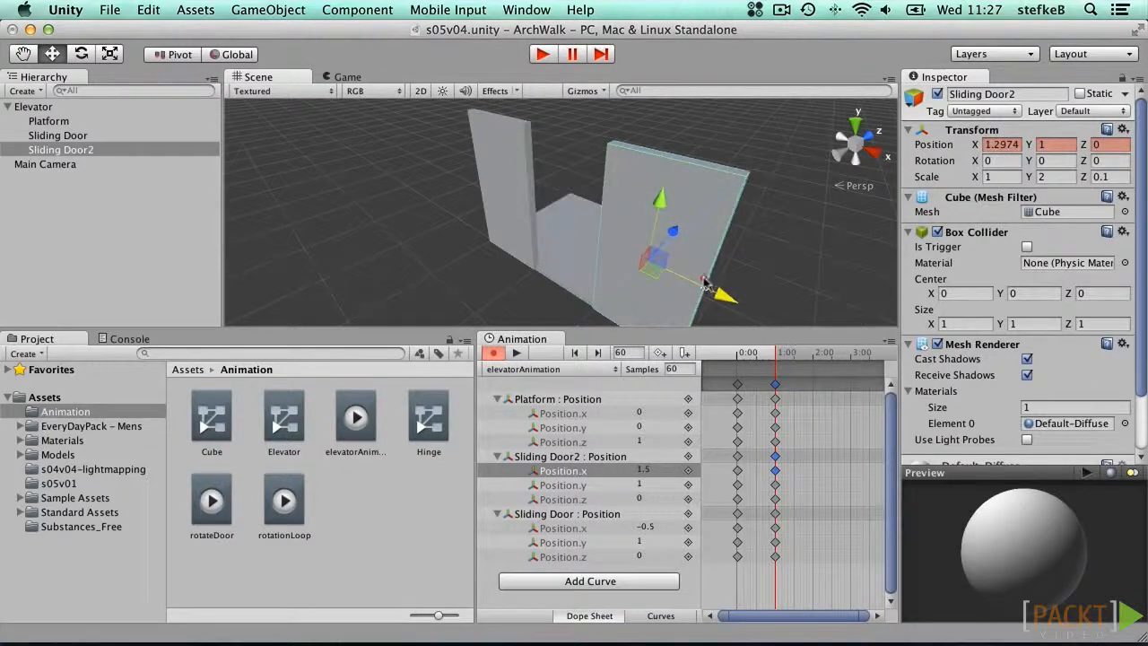
Slide Sliding Door open along X to position -1.5 at its 1:00 keyframe
{"action": "left_click", "coordinate": [574, 529]}
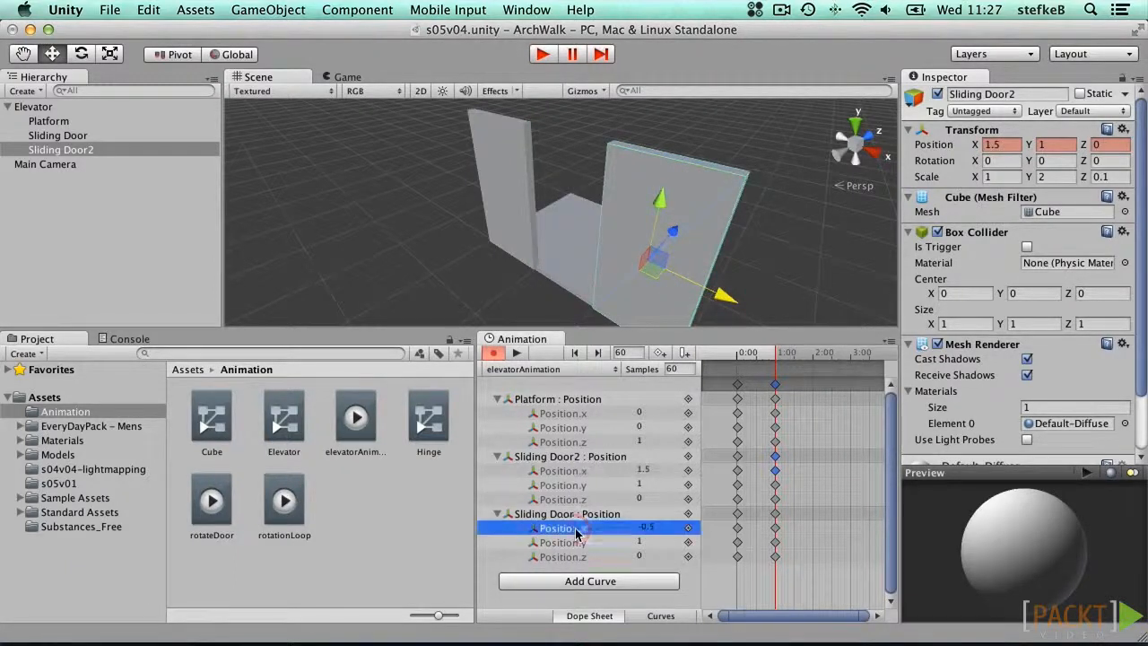
{"action": "left_click", "coordinate": [773, 531]}
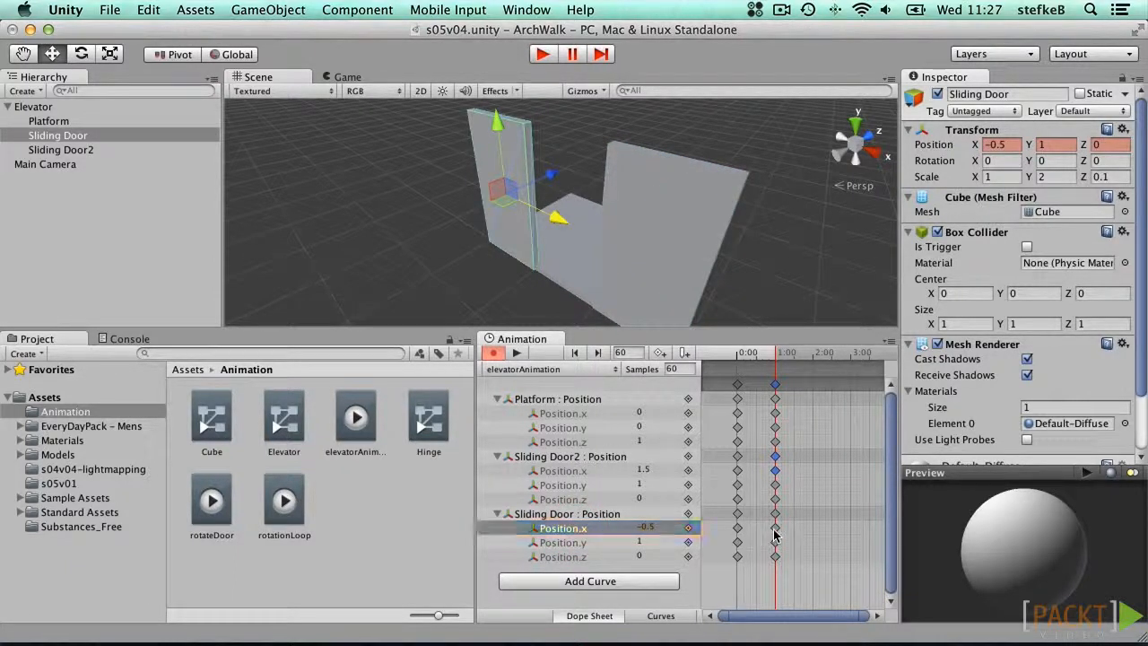
{"action": "left_click_drag", "start_coordinate": [557, 222], "coordinate": [510, 218]}
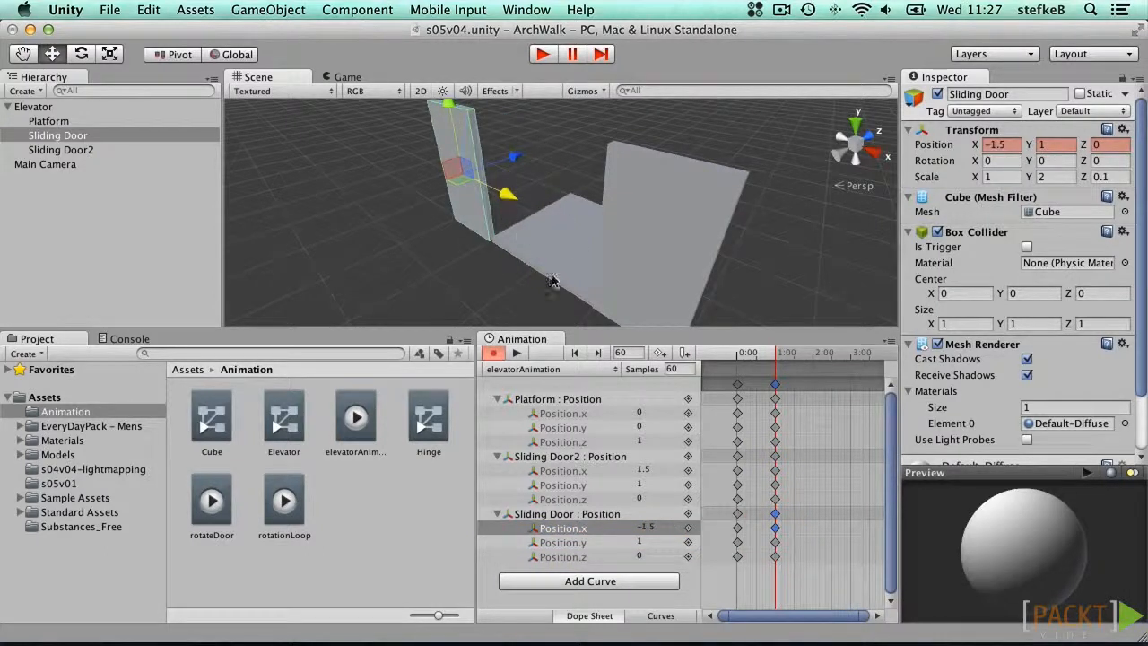
Enlarge the animation timeline and move Sliding Door2's Position keys from 1:00 to 2:00
{"action": "mouse_move", "coordinate": [773, 356]}
{"action": "left_mouse_down"}
{"action": "mouse_move", "coordinate": [737, 355]}
{"action": "mouse_move", "coordinate": [777, 355]}
{"action": "left_mouse_up"}
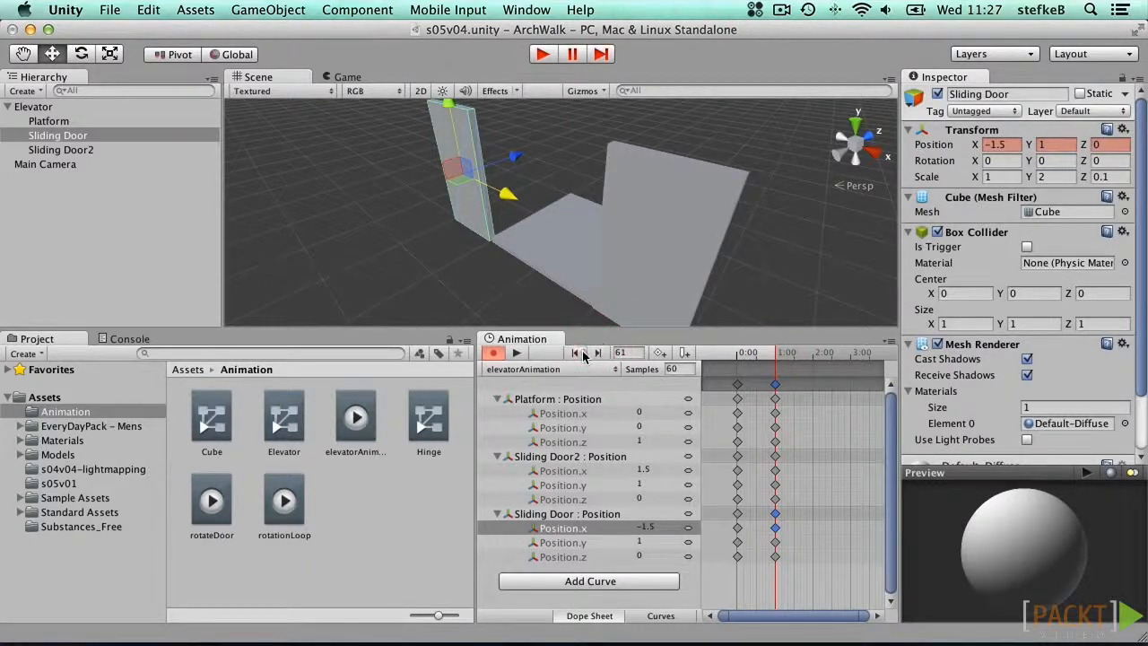
{"action": "left_click", "coordinate": [575, 352]}
{"action": "left_click", "coordinate": [775, 458]}
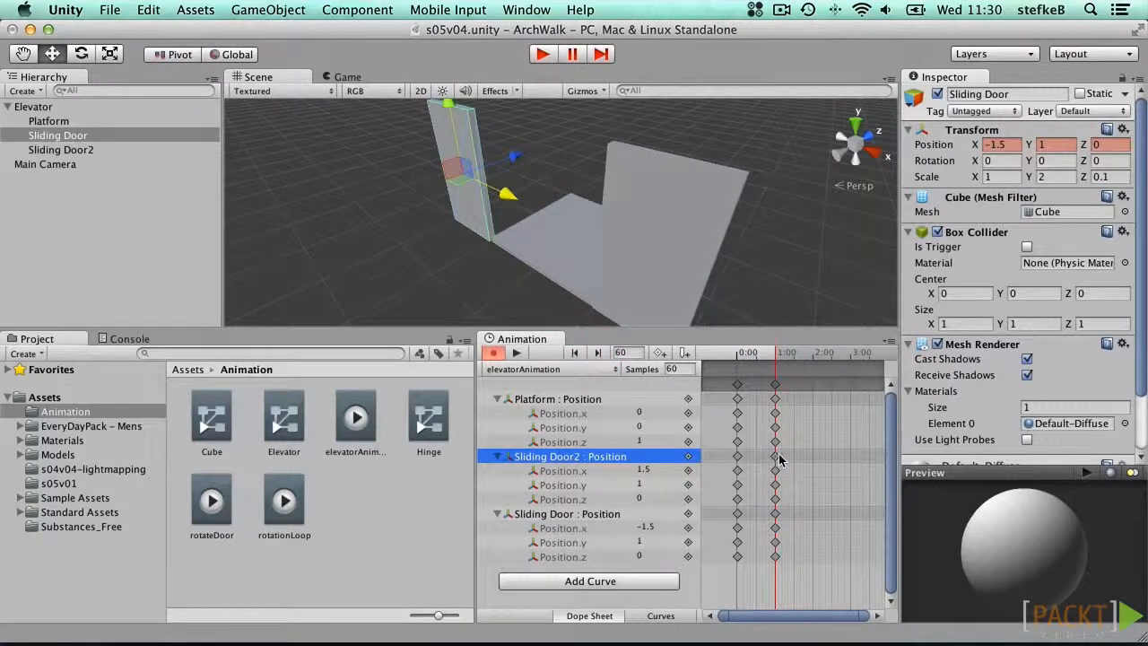
{"action": "left_click_drag", "start_coordinate": [473, 527], "coordinate": [291, 516]}
{"action": "left_click_drag", "start_coordinate": [612, 507], "coordinate": [520, 510]}
{"action": "left_click_drag", "start_coordinate": [856, 610], "coordinate": [816, 607]}
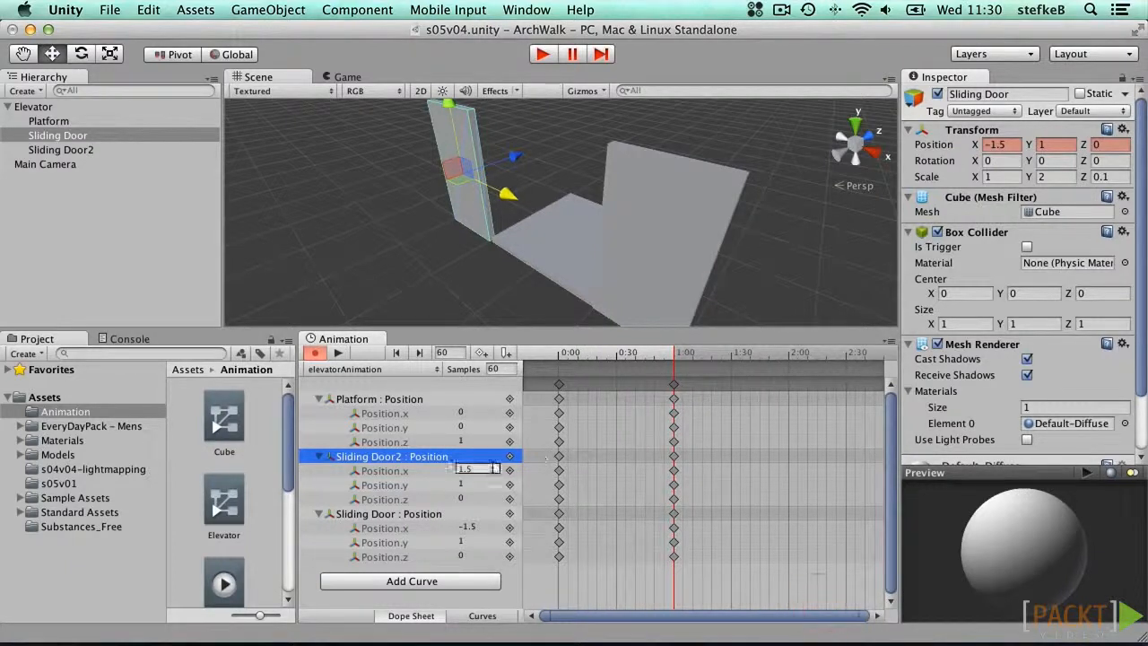
{"action": "left_click_drag", "start_coordinate": [673, 462], "coordinate": [789, 455]}
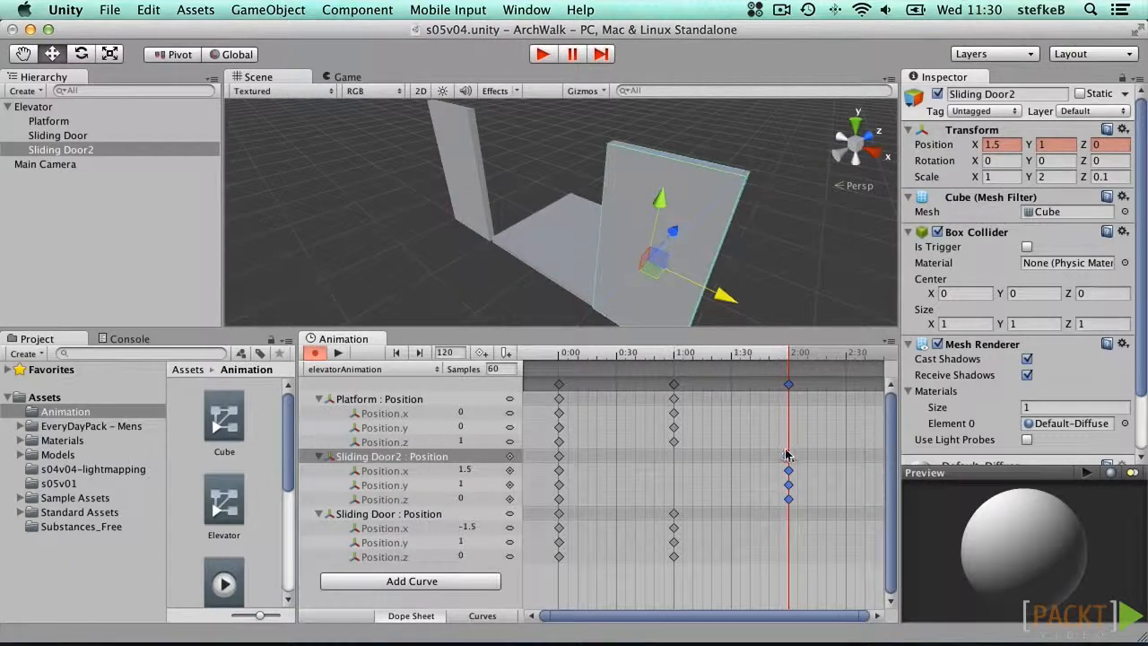
Move Sliding Door's Position keys from 1:00 to 2:00 and preview the door opening
{"action": "left_click_drag", "start_coordinate": [676, 521], "coordinate": [789, 521]}
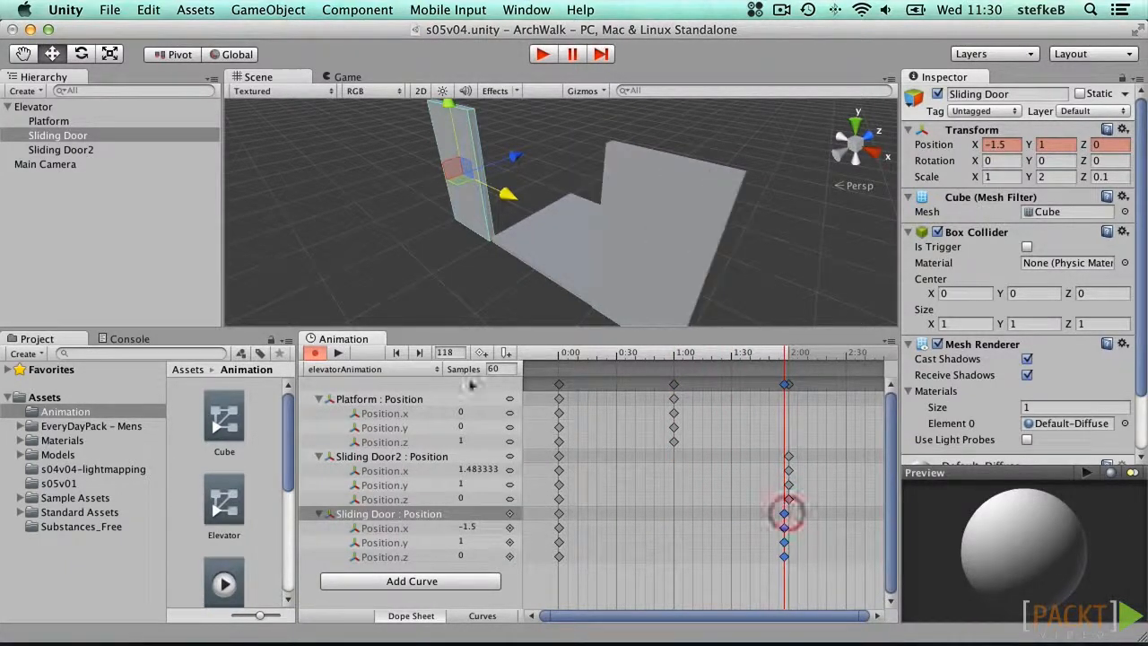
{"action": "left_click", "coordinate": [337, 353]}
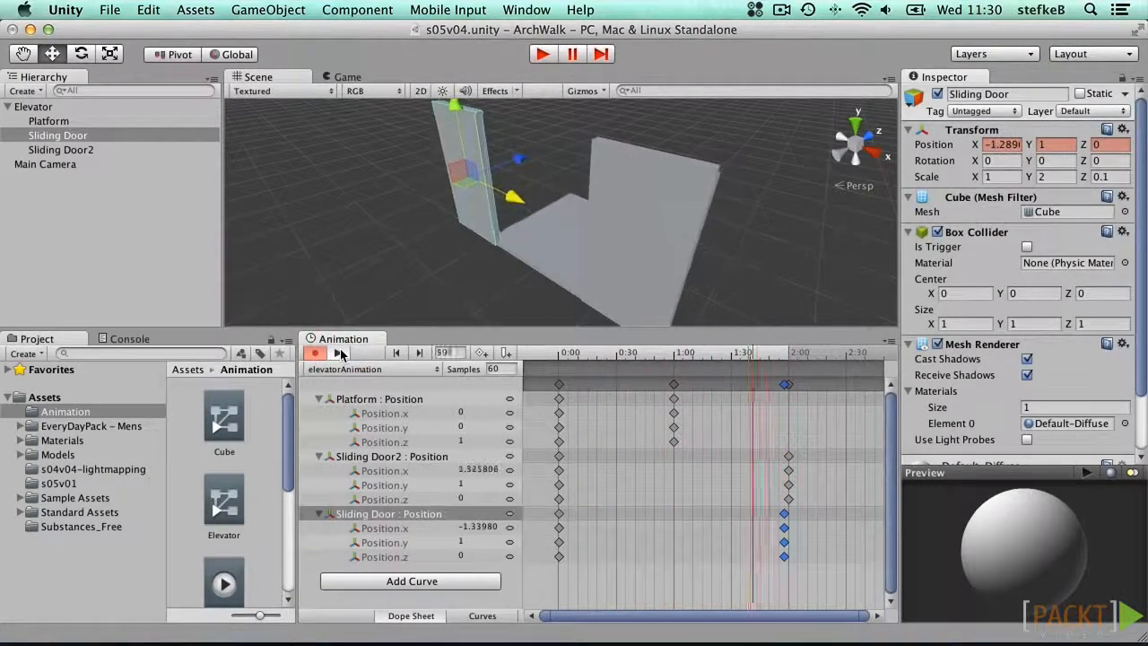
{"action": "left_click", "coordinate": [752, 518]}
{"action": "left_click_drag", "start_coordinate": [780, 518], "coordinate": [784, 518]}
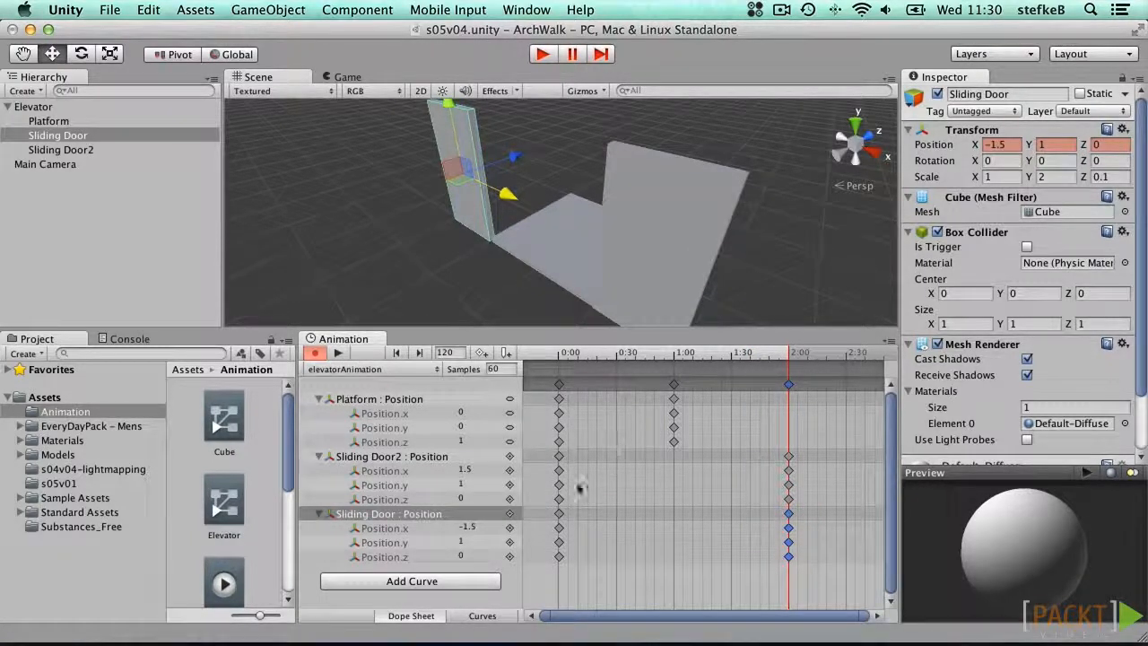
{"action": "left_click", "coordinate": [559, 456]}
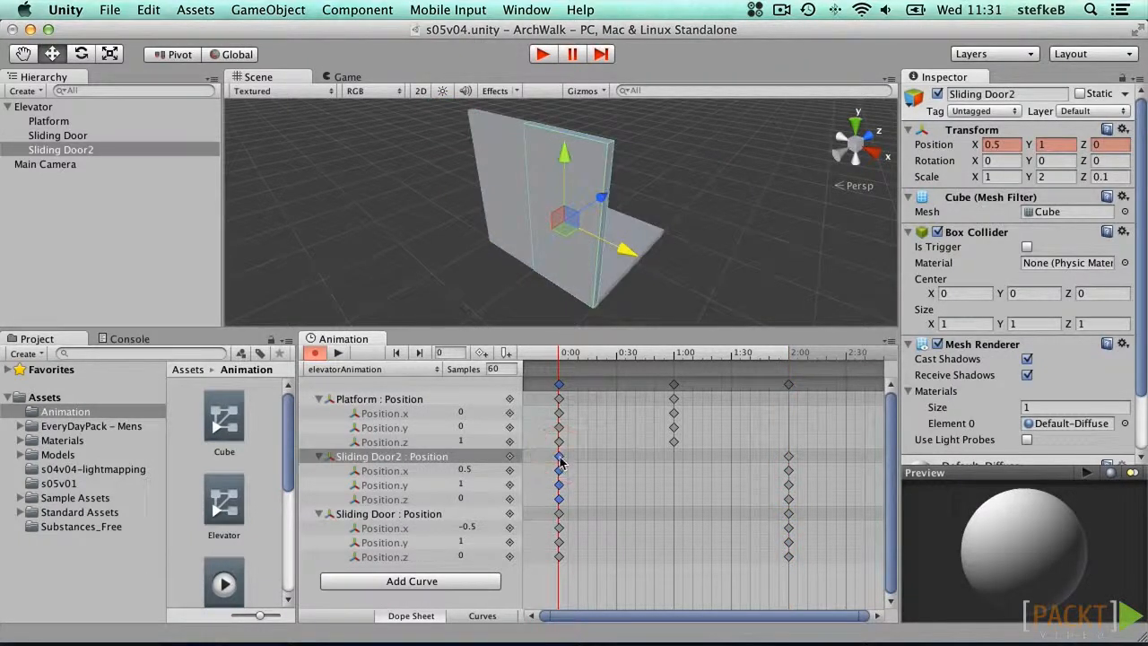
{"action": "left_click", "coordinate": [509, 458]}
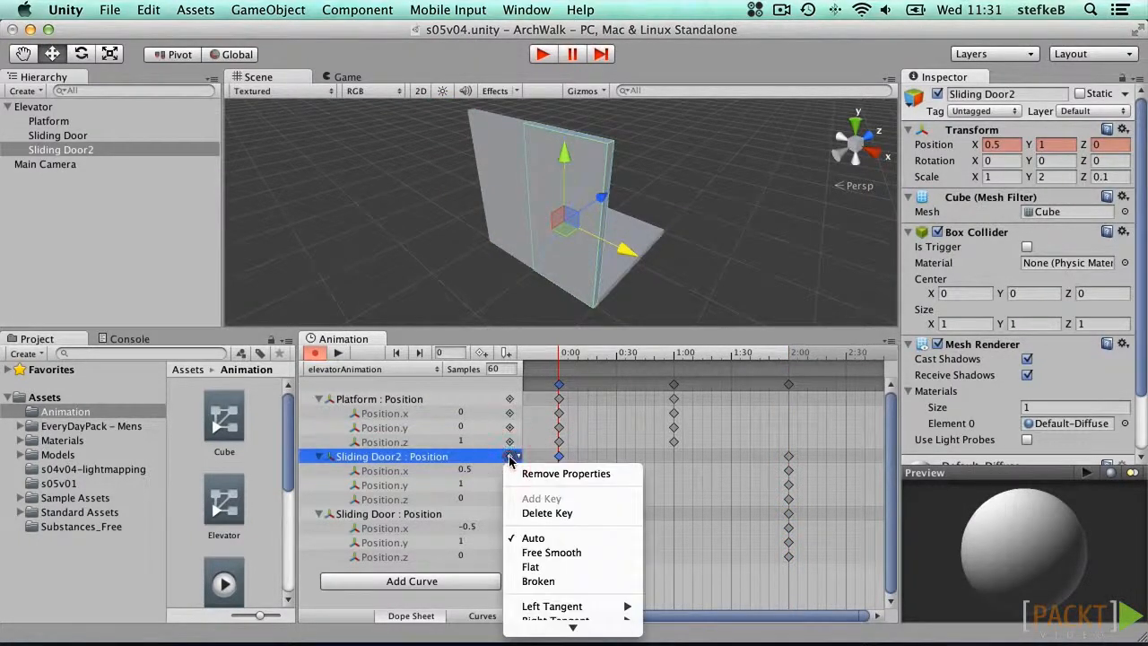
{"action": "left_click", "coordinate": [510, 459]}
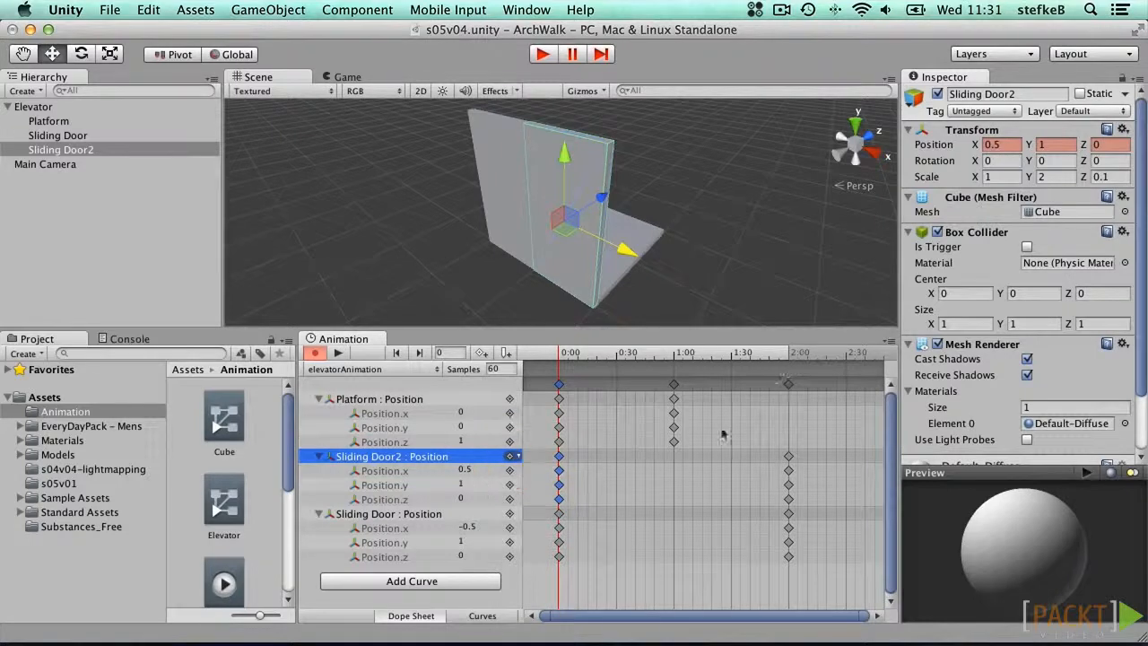
Add Position keys for both Sliding Door2 and Sliding Door at 4:00 (frame 240)
{"action": "left_click", "coordinate": [879, 617]}
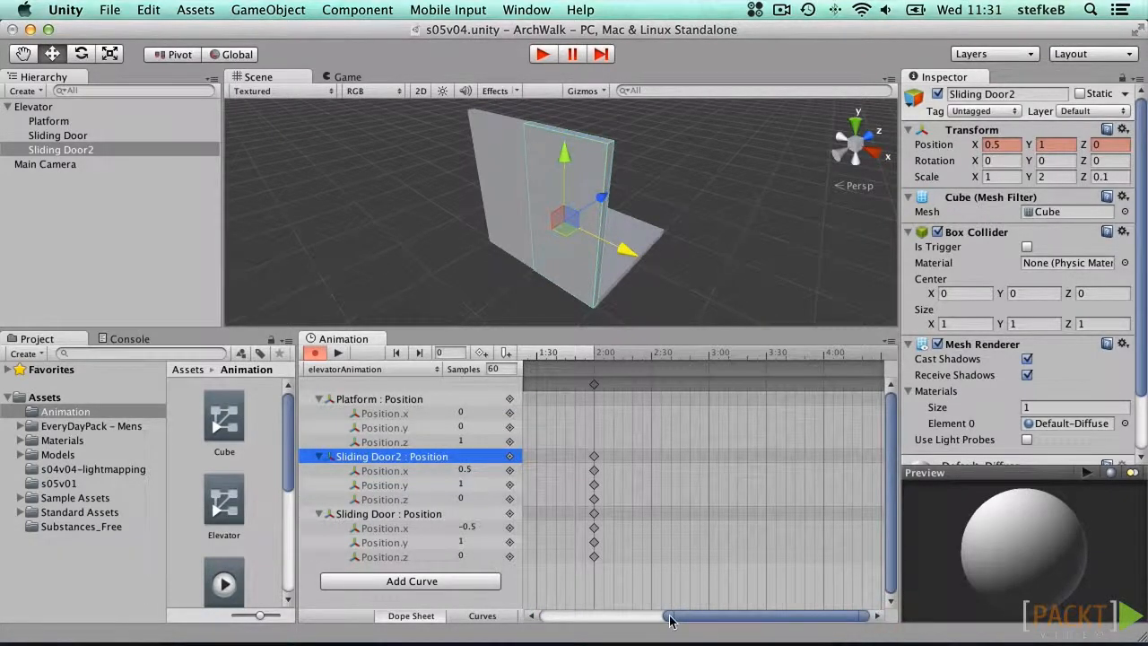
{"action": "left_click_drag", "start_coordinate": [670, 619], "coordinate": [528, 612]}
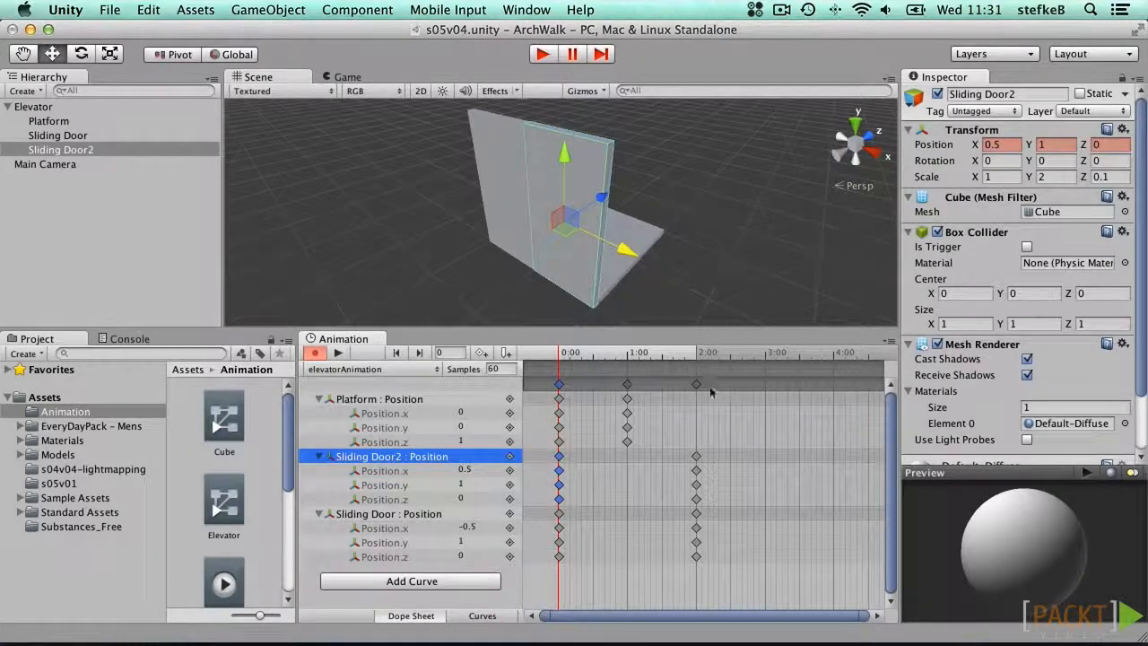
{"action": "left_click_drag", "start_coordinate": [574, 357], "coordinate": [834, 355]}
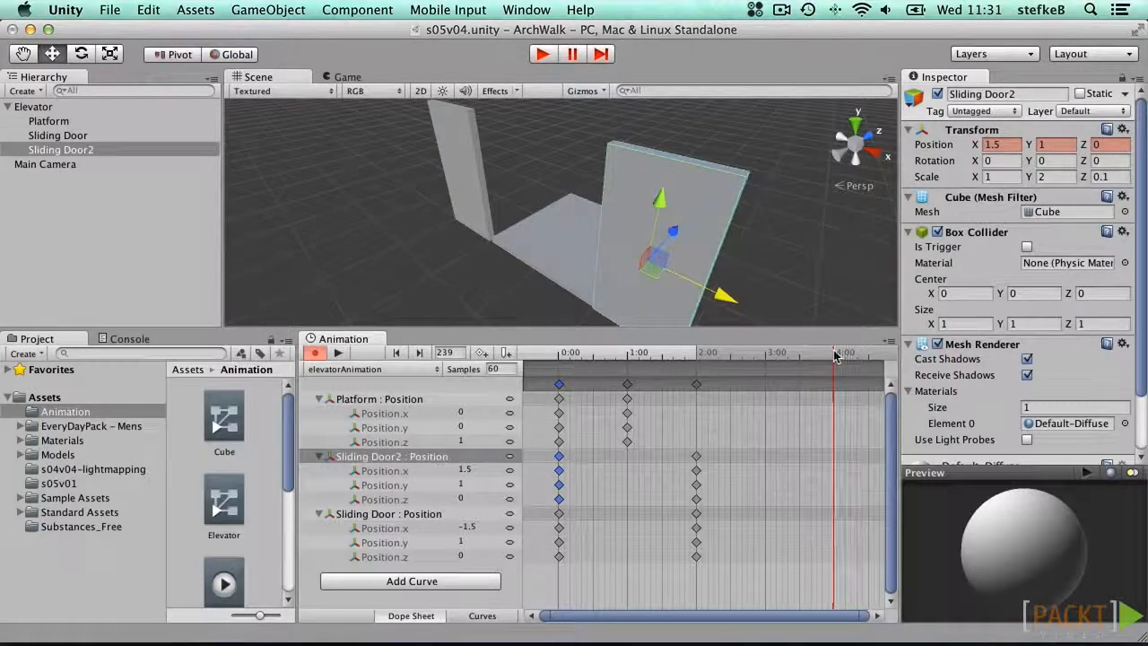
{"action": "left_click", "coordinate": [518, 454]}
{"action": "left_click", "coordinate": [539, 500]}
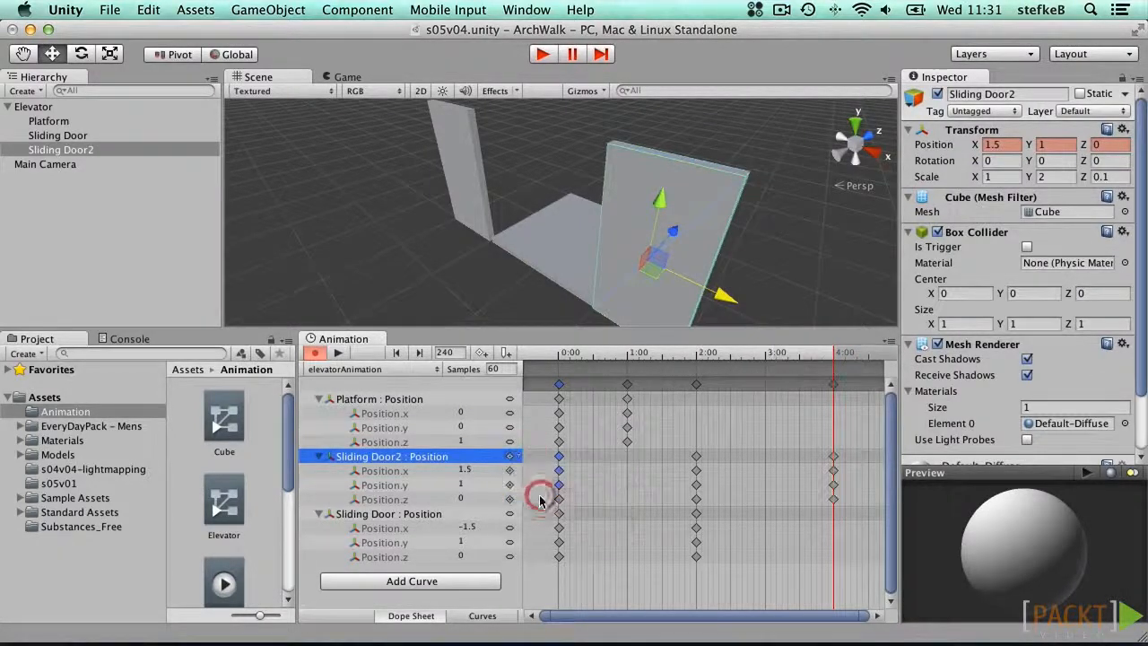
{"action": "left_click", "coordinate": [512, 514]}
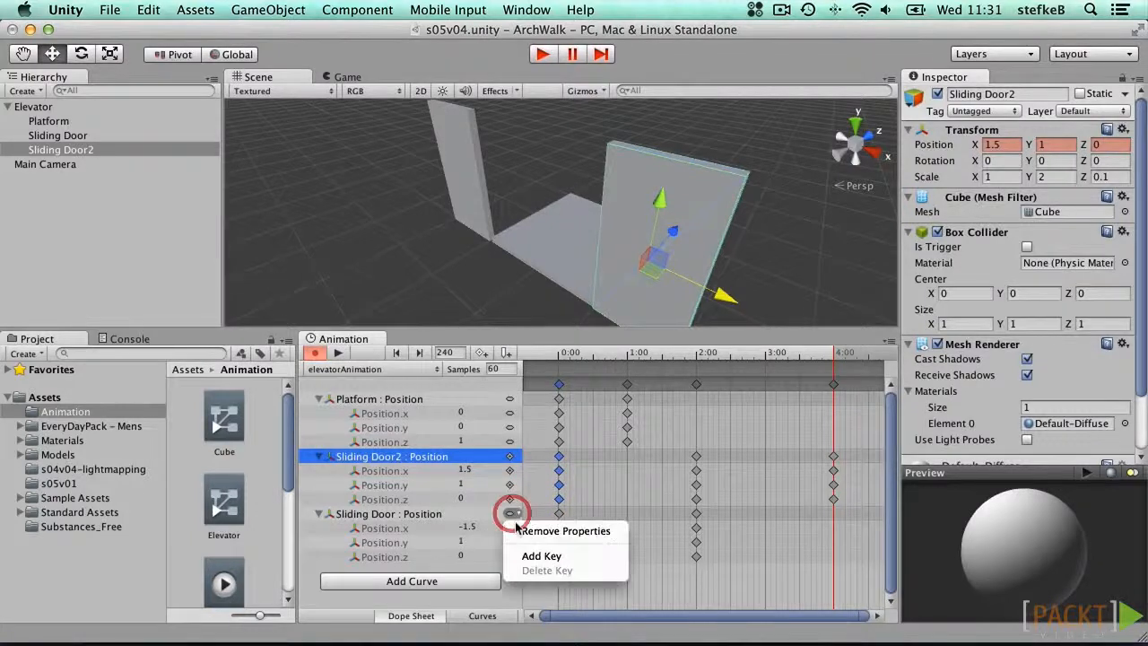
{"action": "left_click", "coordinate": [537, 549]}
Add Position keys for both Sliding Door2 and Sliding Door at 6:00 (frame 360)
{"action": "left_click", "coordinate": [877, 615]}
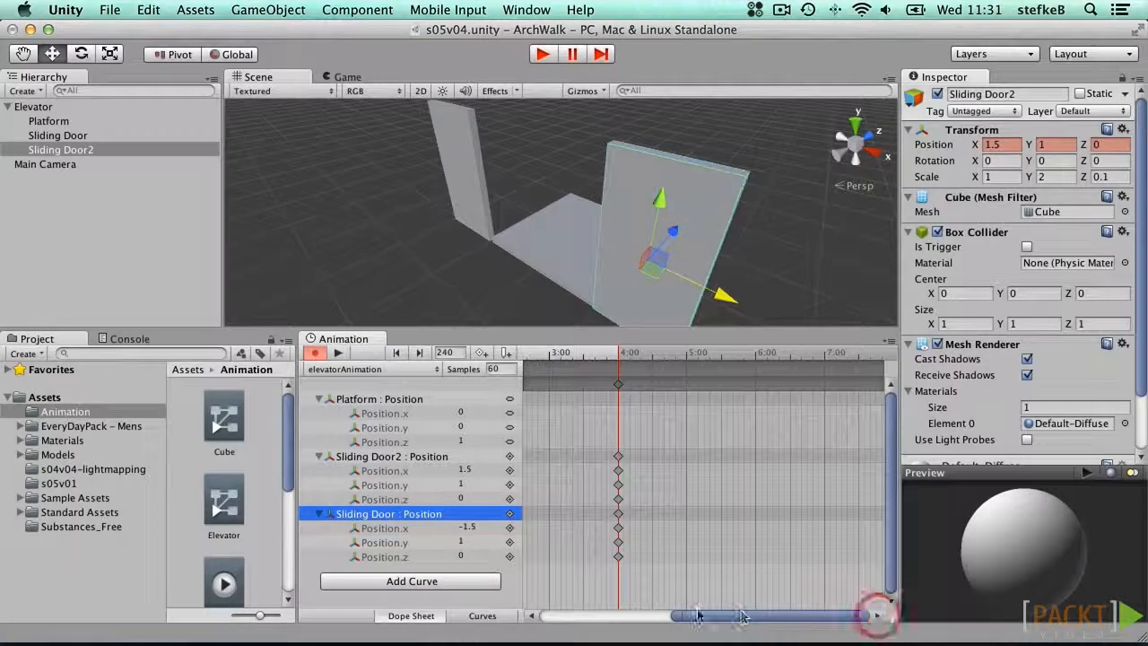
{"action": "left_click_drag", "start_coordinate": [673, 615], "coordinate": [491, 612]}
{"action": "left_click_drag", "start_coordinate": [748, 357], "coordinate": [795, 357]}
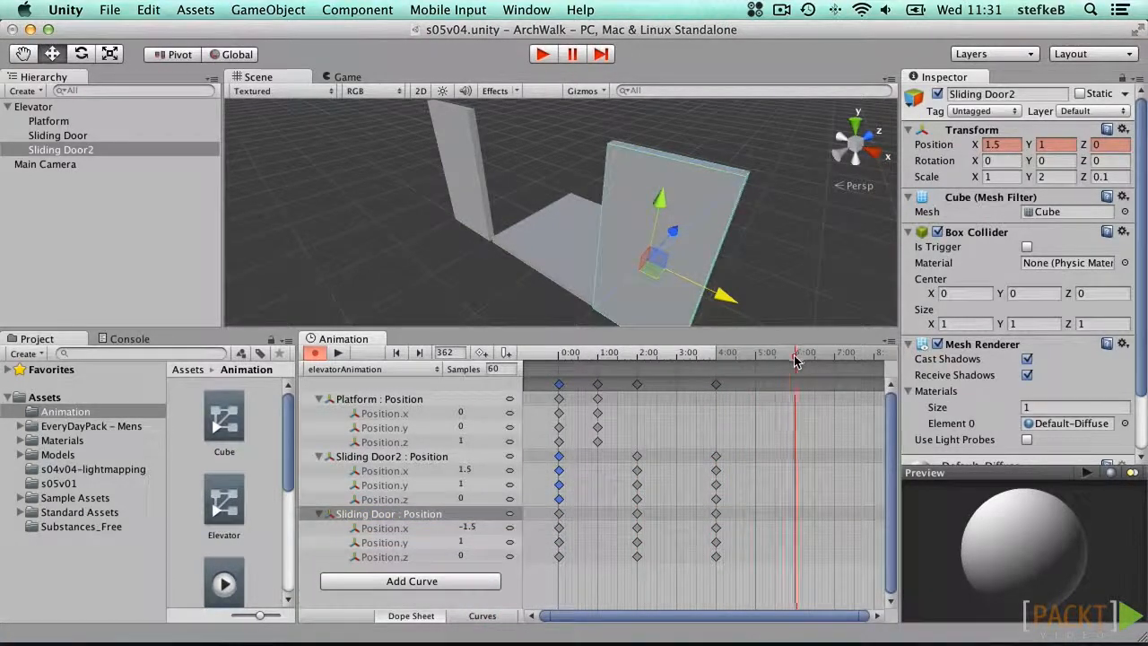
{"action": "left_click", "coordinate": [796, 359]}
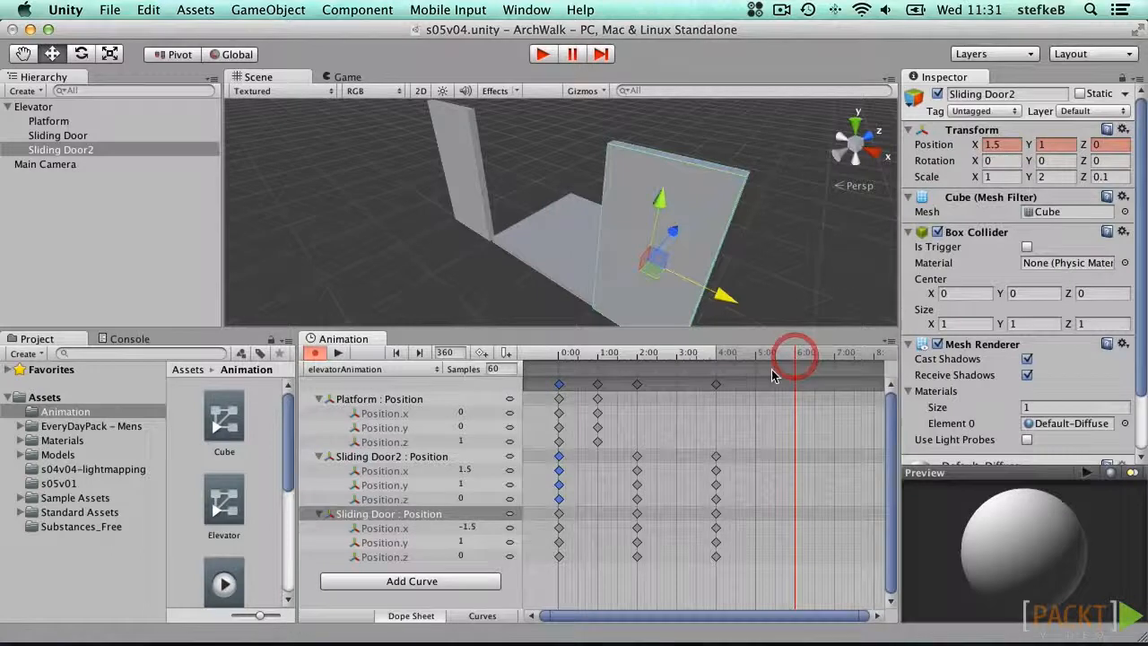
{"action": "right_click", "coordinate": [516, 461]}
{"action": "left_click", "coordinate": [532, 495]}
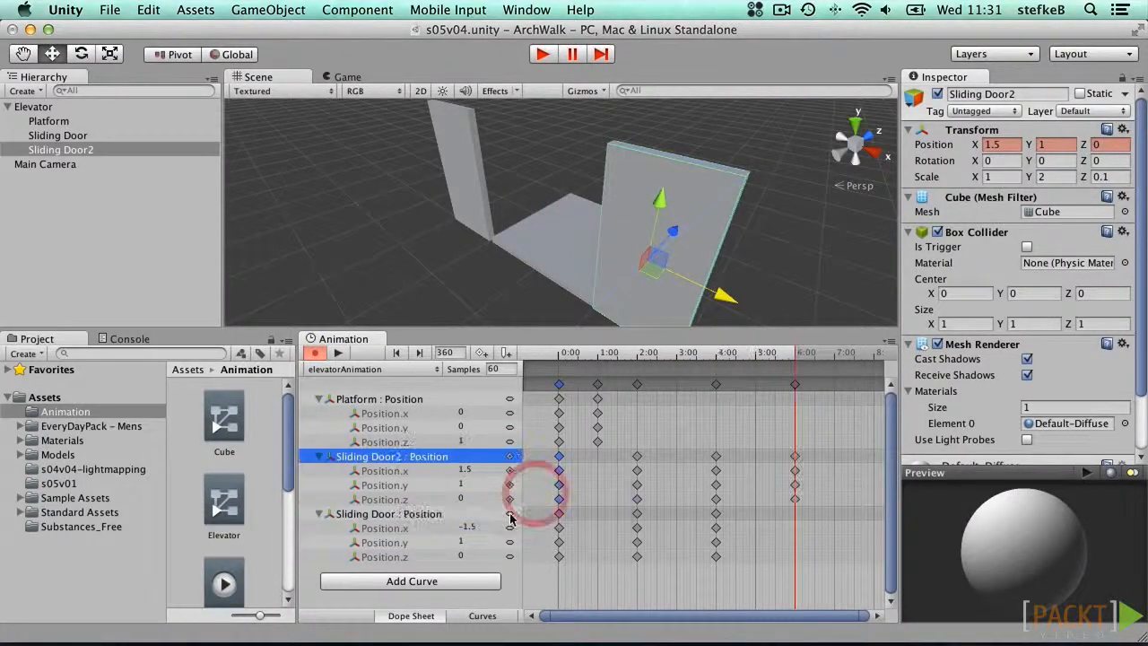
{"action": "right_click", "coordinate": [514, 517]}
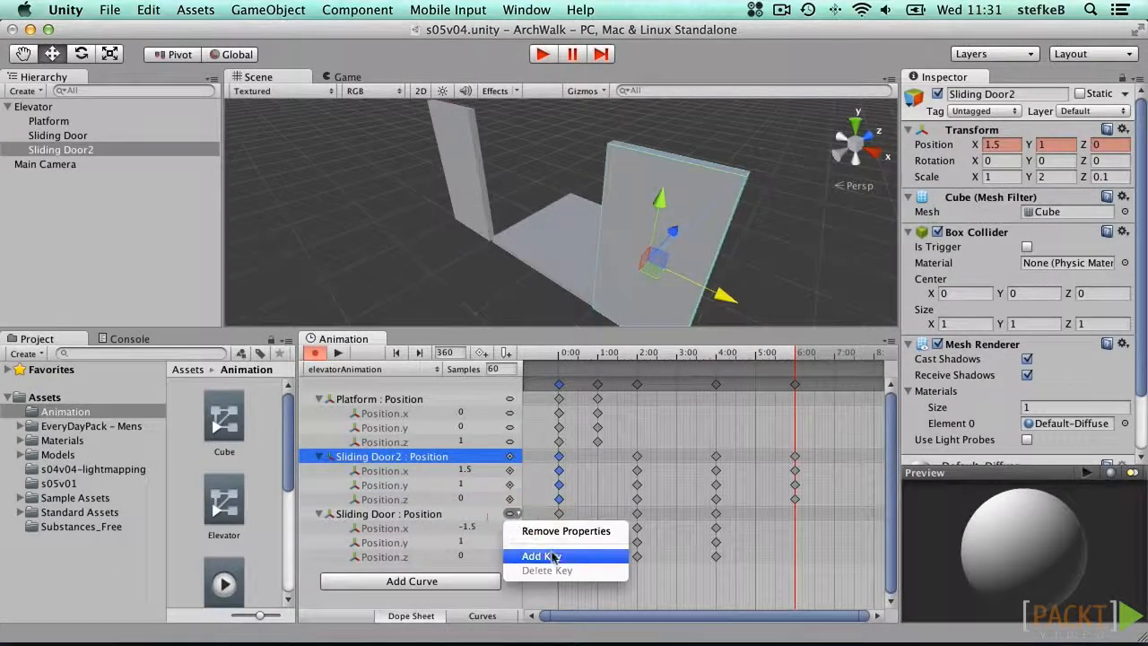
{"action": "left_click", "coordinate": [542, 549]}
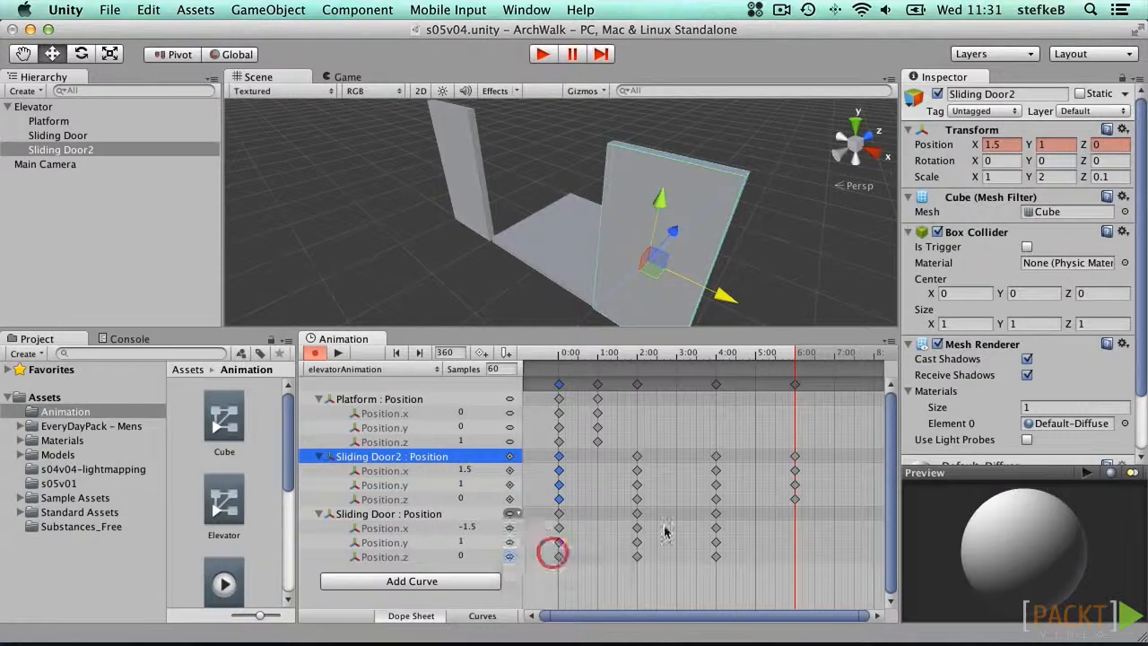
Slide Sliding Door2 closed along X to position 0.5 at its 6:00 keyframe
{"action": "left_click", "coordinate": [794, 470]}
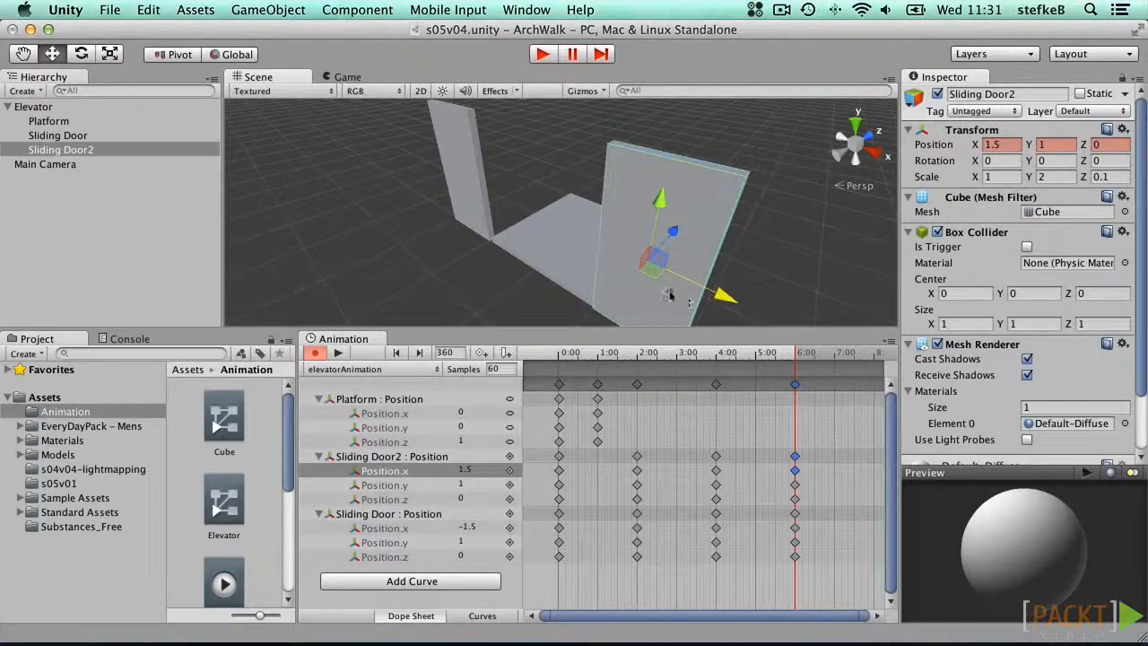
{"action": "left_click_drag", "start_coordinate": [690, 303], "coordinate": [644, 285]}
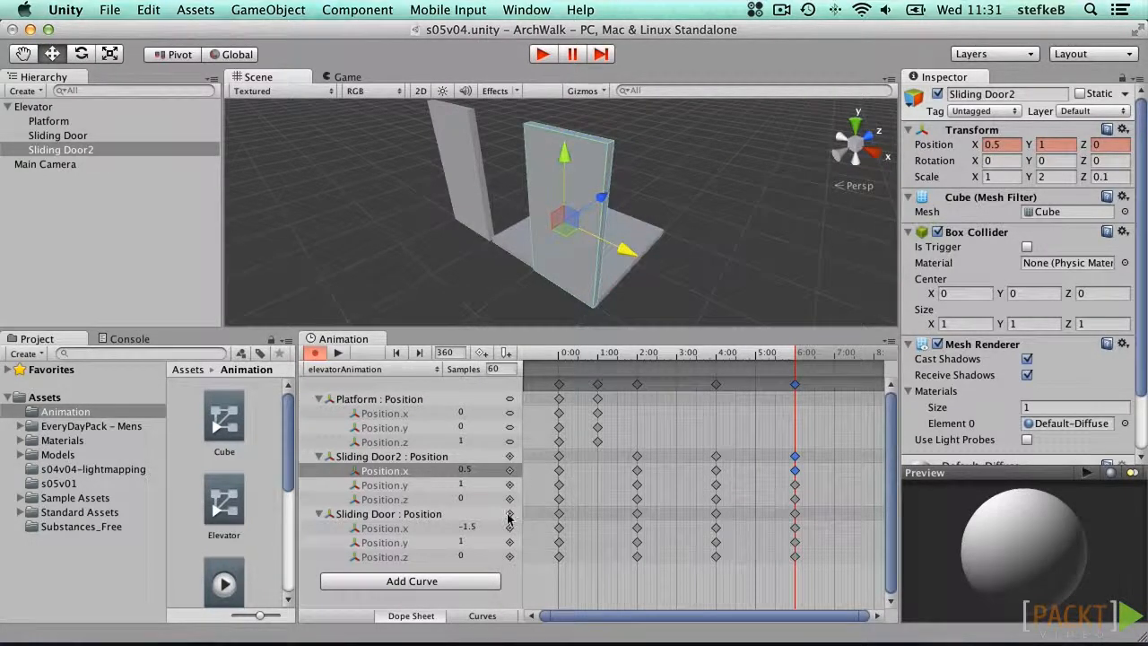
Slide Sliding Door closed along X to position -0.5 at its 6:00 keyframe and preview the animation
{"action": "left_click", "coordinate": [794, 514]}
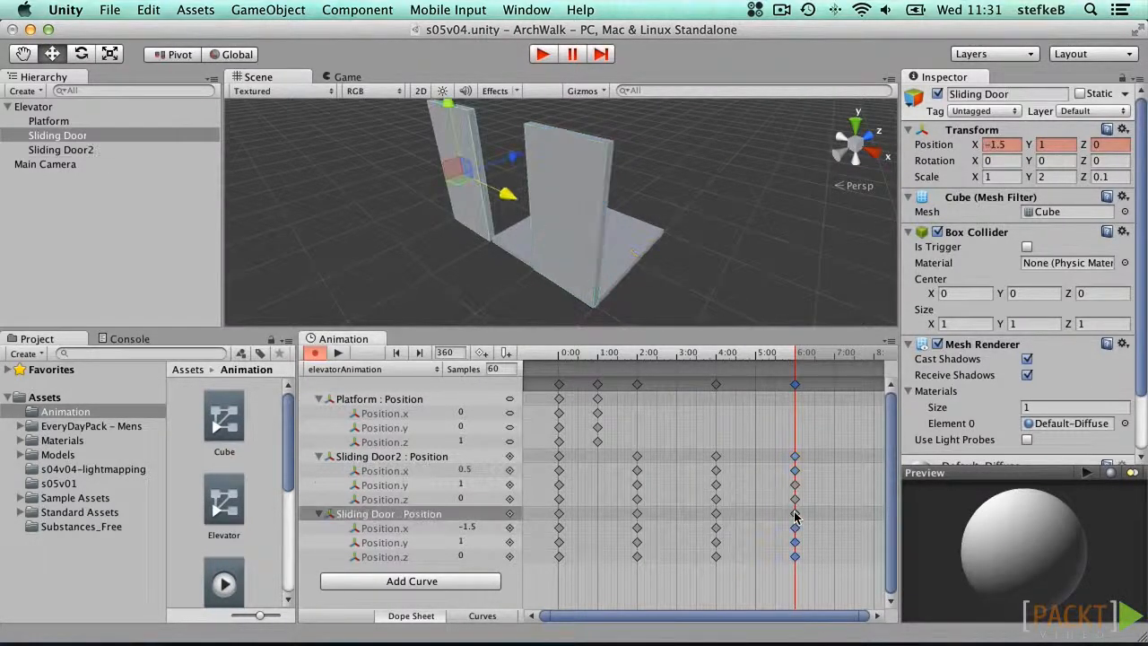
{"action": "left_click_drag", "start_coordinate": [524, 208], "coordinate": [572, 230]}
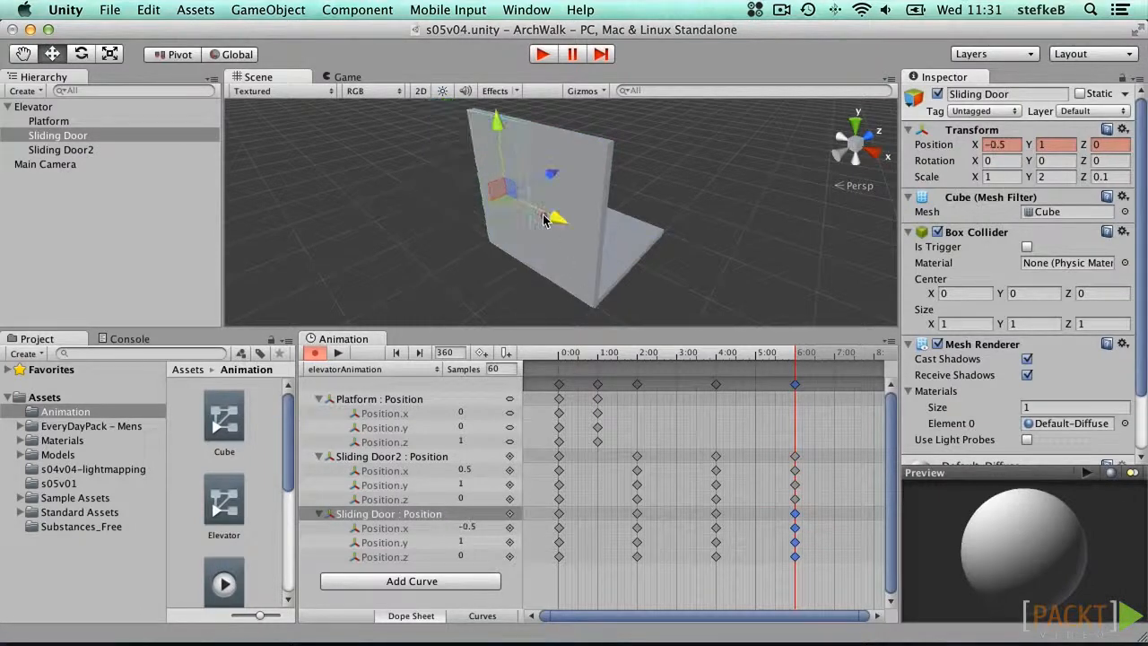
{"action": "left_click", "coordinate": [396, 354]}
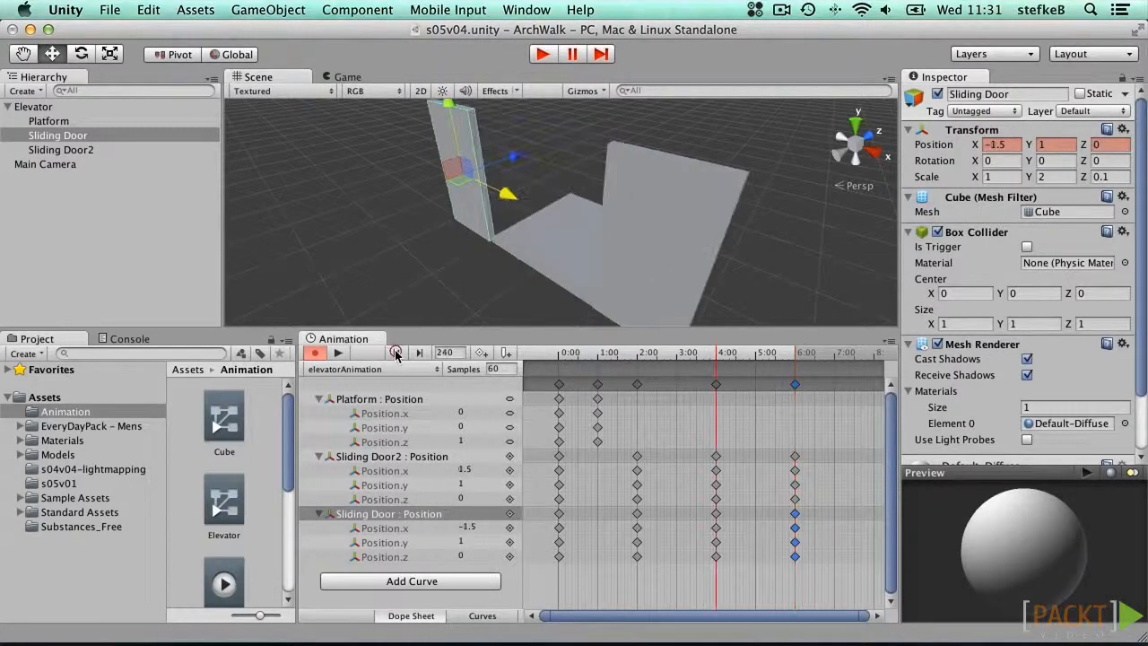
{"action": "left_click", "coordinate": [337, 352]}
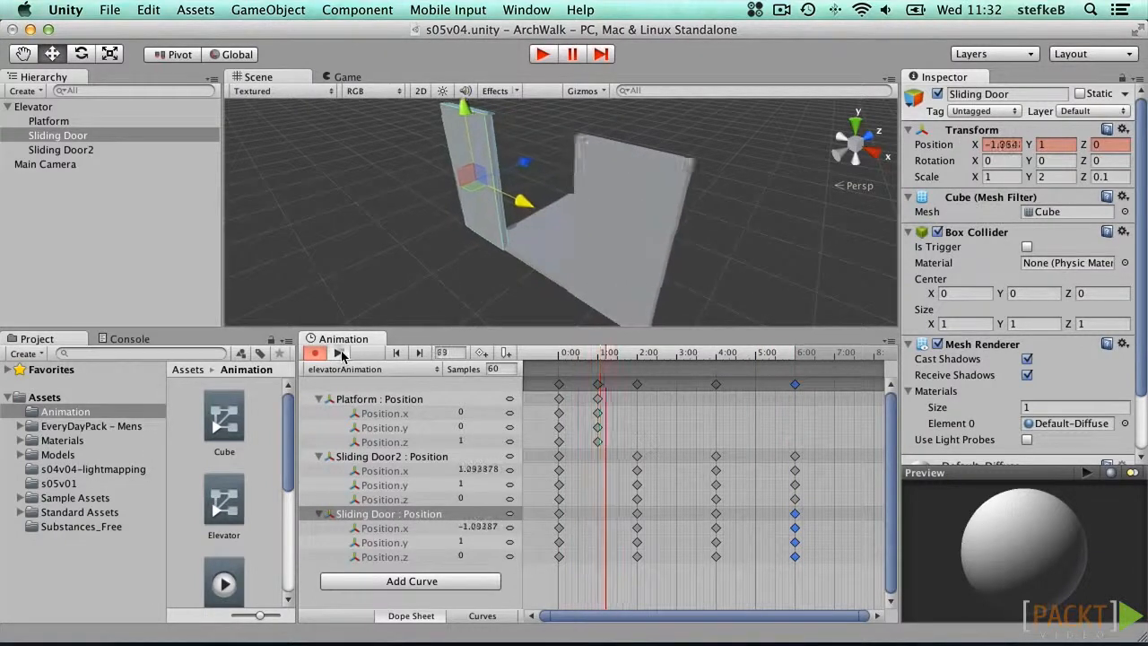
{"action": "left_click", "coordinate": [338, 352]}
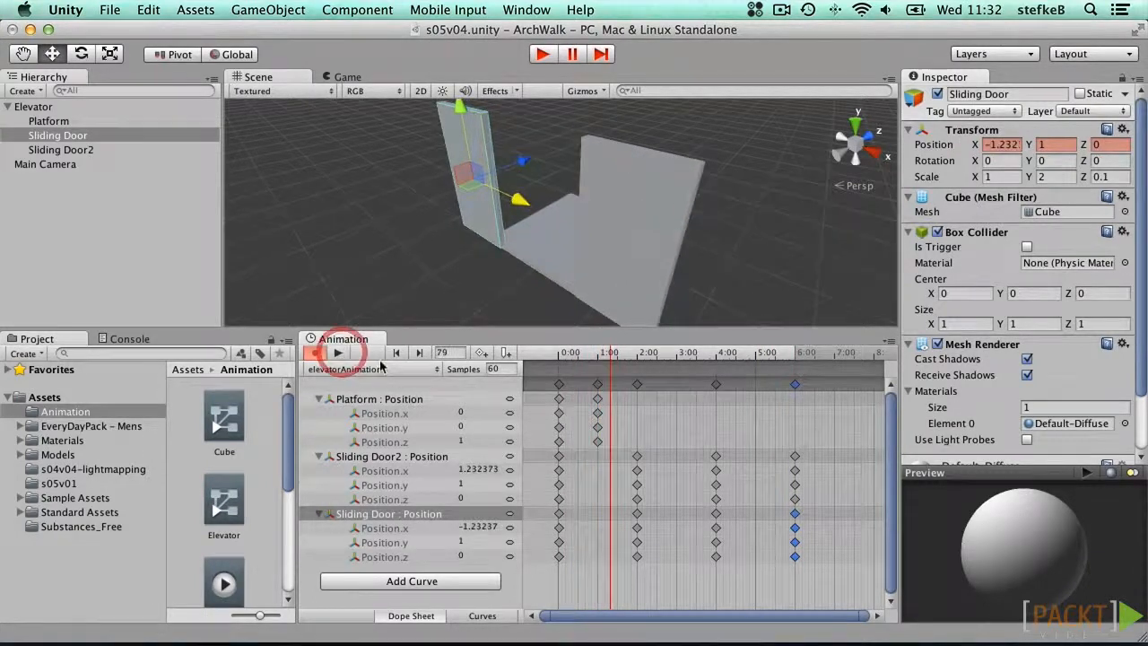
Set the tangents of all four Sliding Door2 Position.x curve keys, at 0:00, 2:00, 4:00 and 6:00, to Flat
{"action": "left_click", "coordinate": [481, 616]}
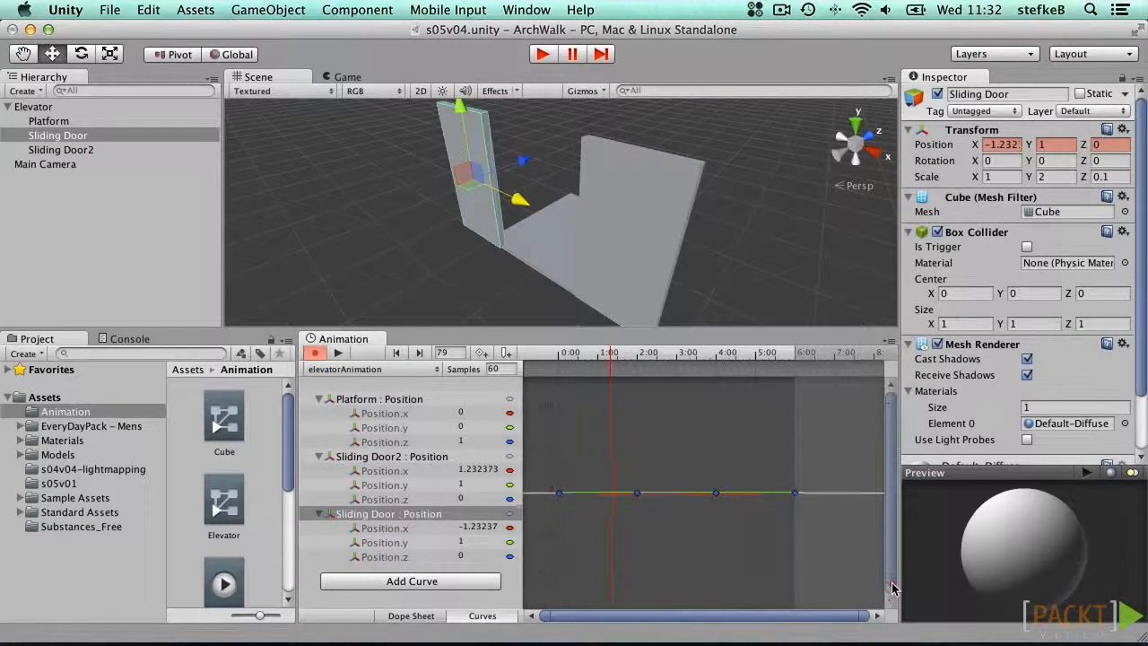
{"action": "left_click", "coordinate": [388, 471]}
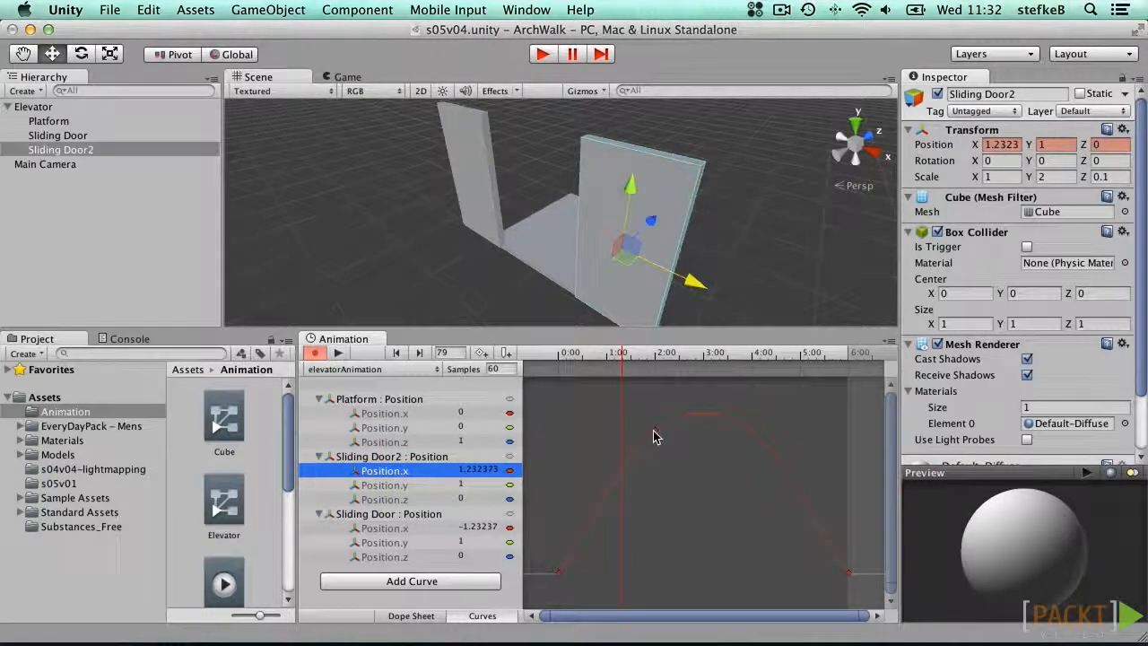
{"action": "right_click", "coordinate": [654, 436]}
{"action": "left_click", "coordinate": [695, 500]}
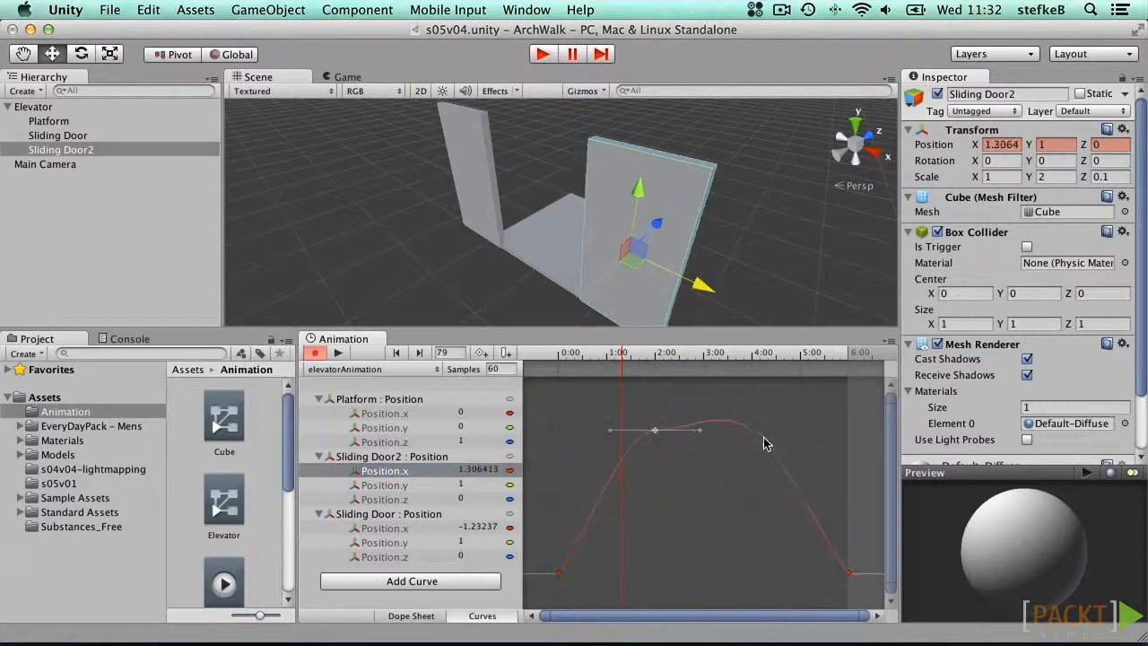
{"action": "right_click", "coordinate": [753, 437]}
{"action": "left_click", "coordinate": [779, 500]}
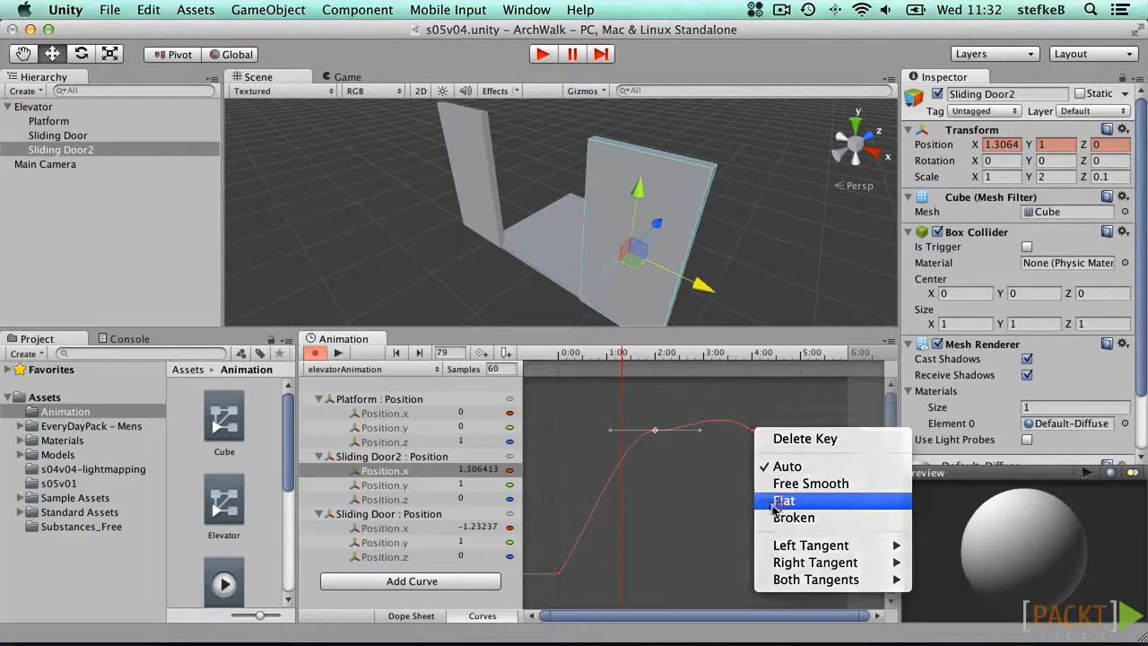
{"action": "right_click", "coordinate": [558, 572]}
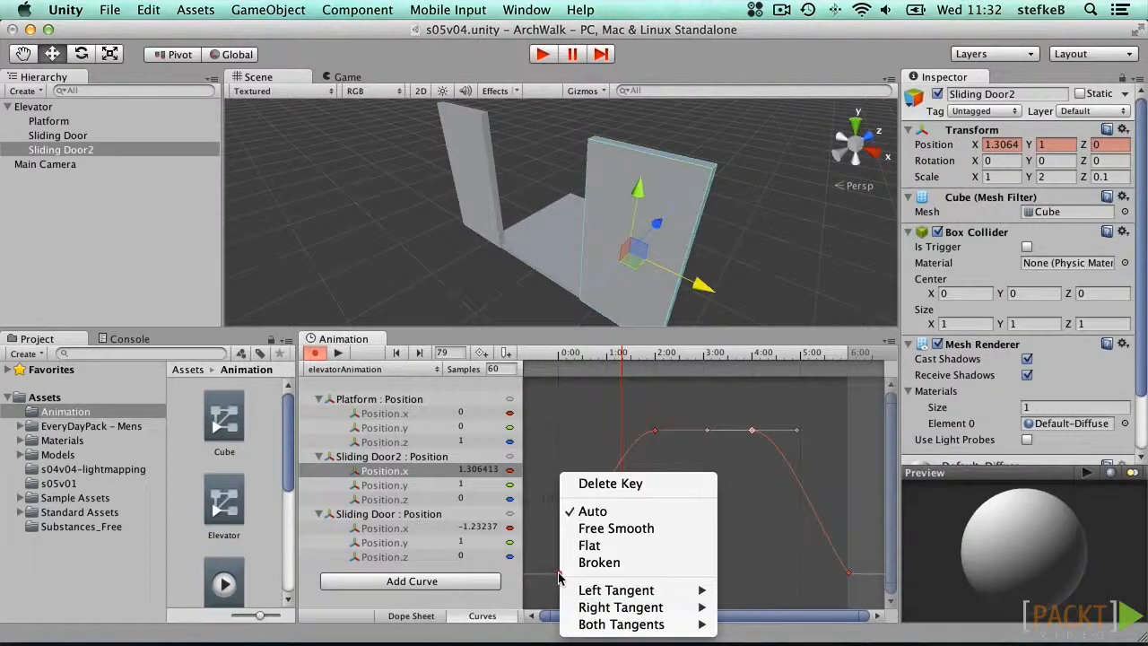
{"action": "left_click", "coordinate": [604, 544]}
{"action": "right_click", "coordinate": [848, 574]}
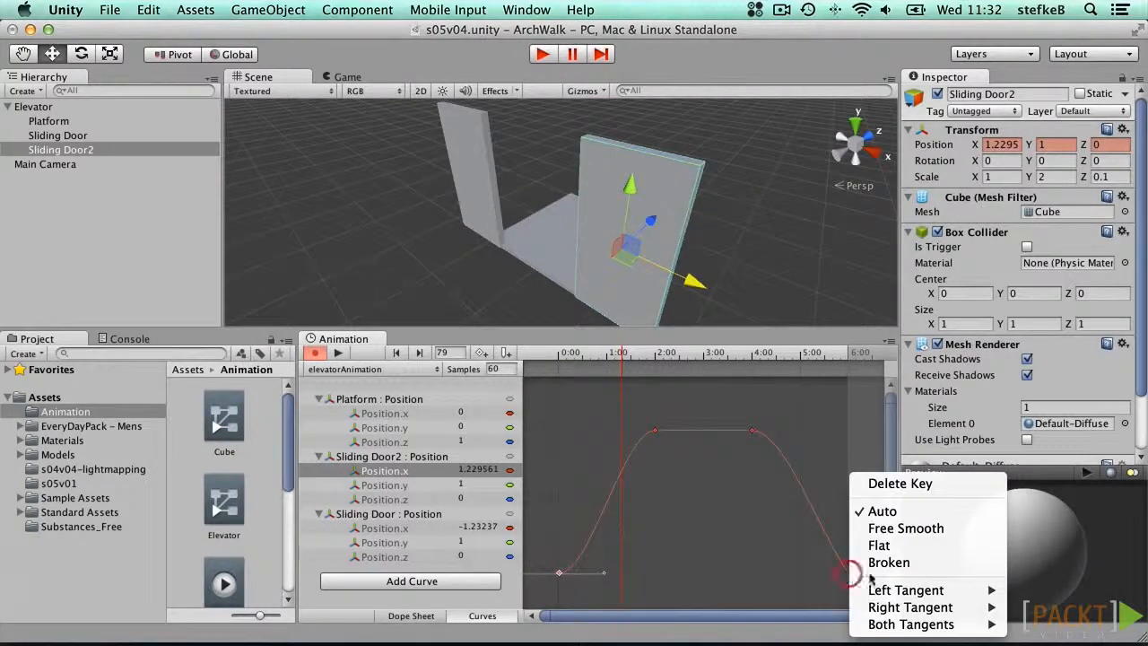
{"action": "left_click", "coordinate": [879, 545]}
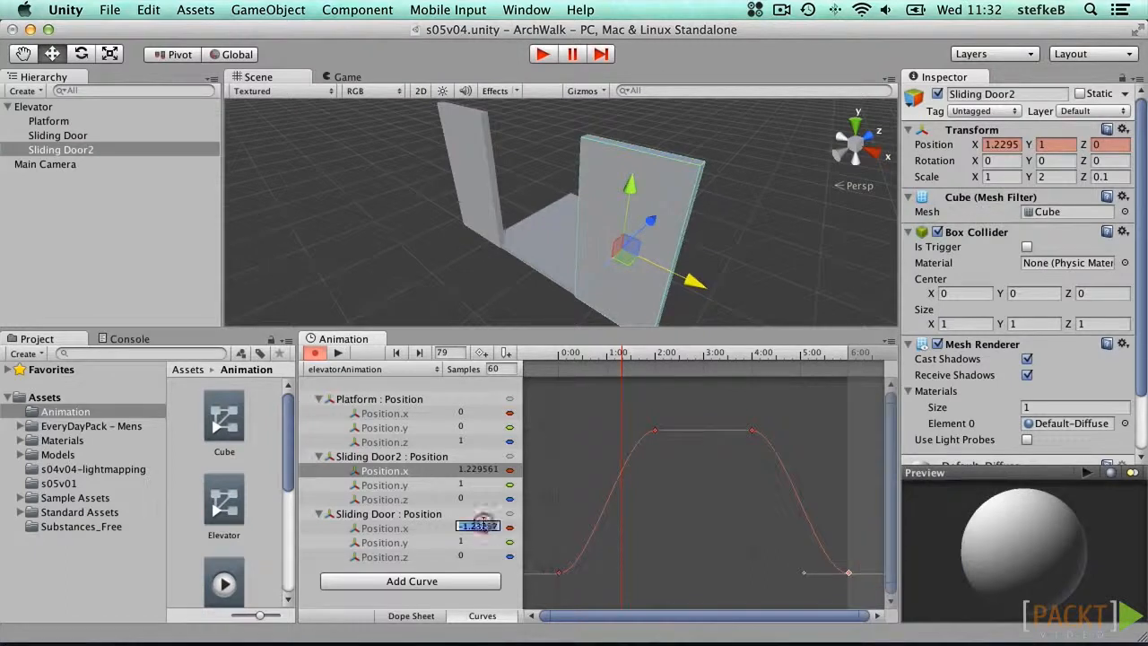
Set all four Sliding Door Position.x curve keys to Flat tangents and preview the door animation
{"action": "left_click", "coordinate": [381, 527]}
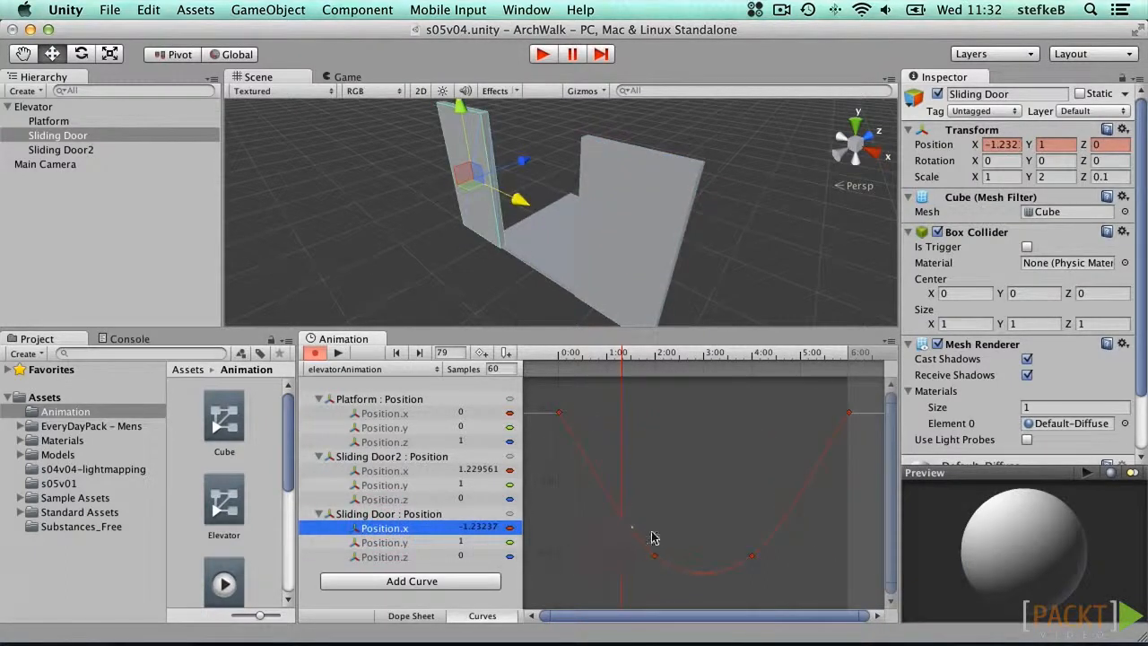
{"action": "right_click", "coordinate": [558, 415]}
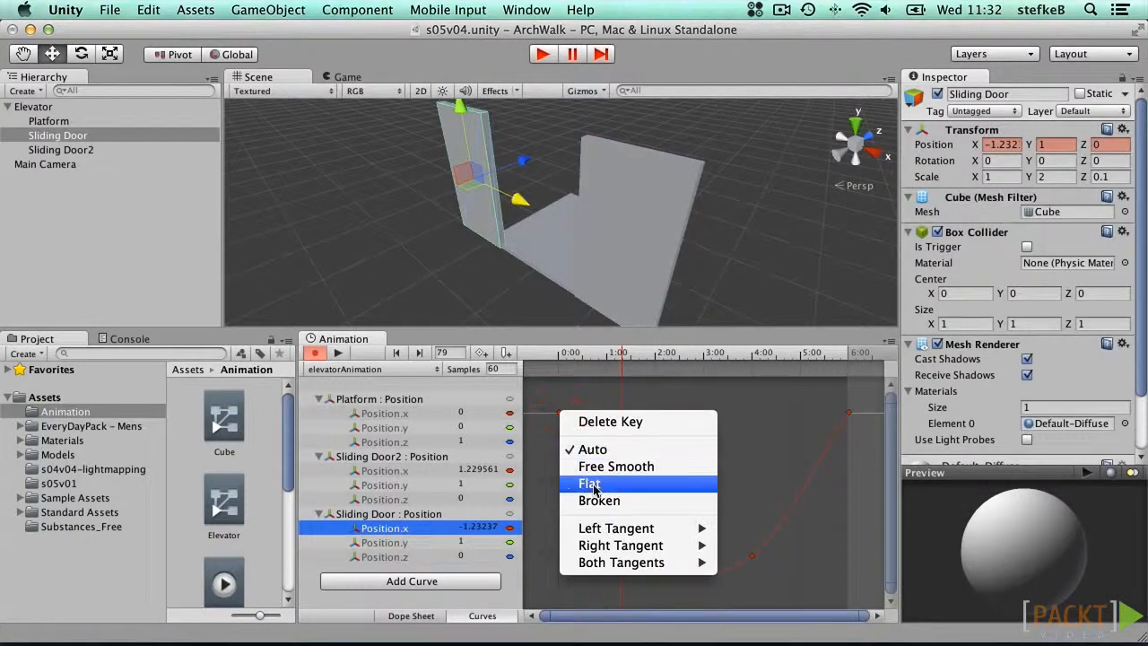
{"action": "left_click", "coordinate": [592, 479]}
{"action": "right_click", "coordinate": [653, 556]}
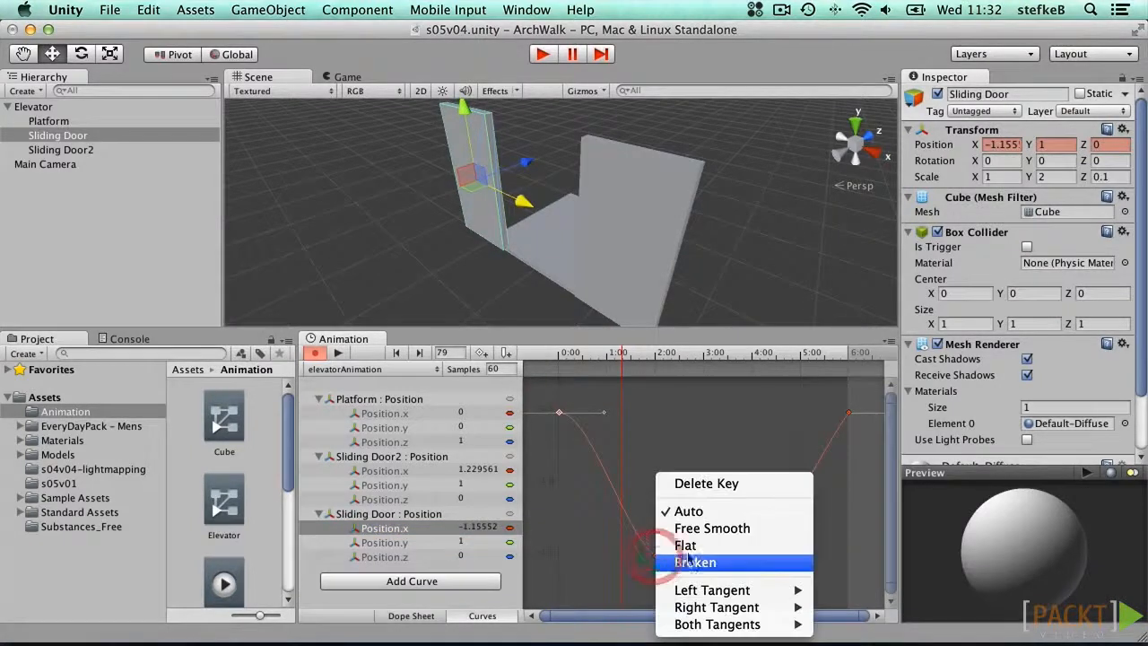
{"action": "left_click", "coordinate": [686, 544]}
{"action": "right_click", "coordinate": [751, 558]}
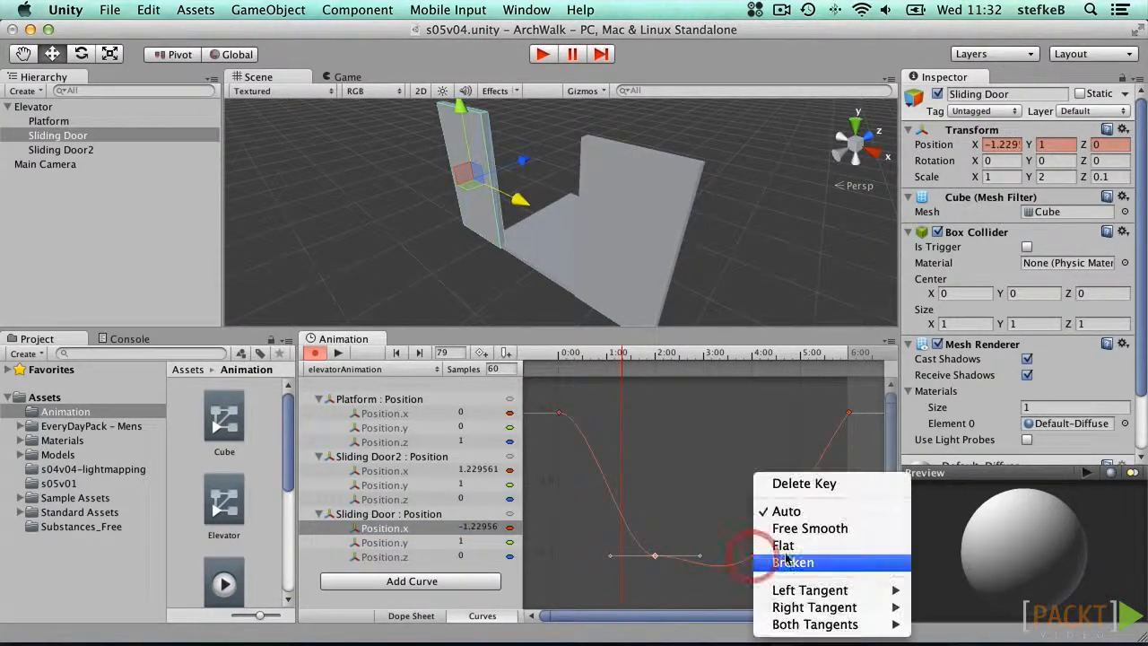
{"action": "left_click", "coordinate": [778, 543]}
{"action": "right_click", "coordinate": [850, 415]}
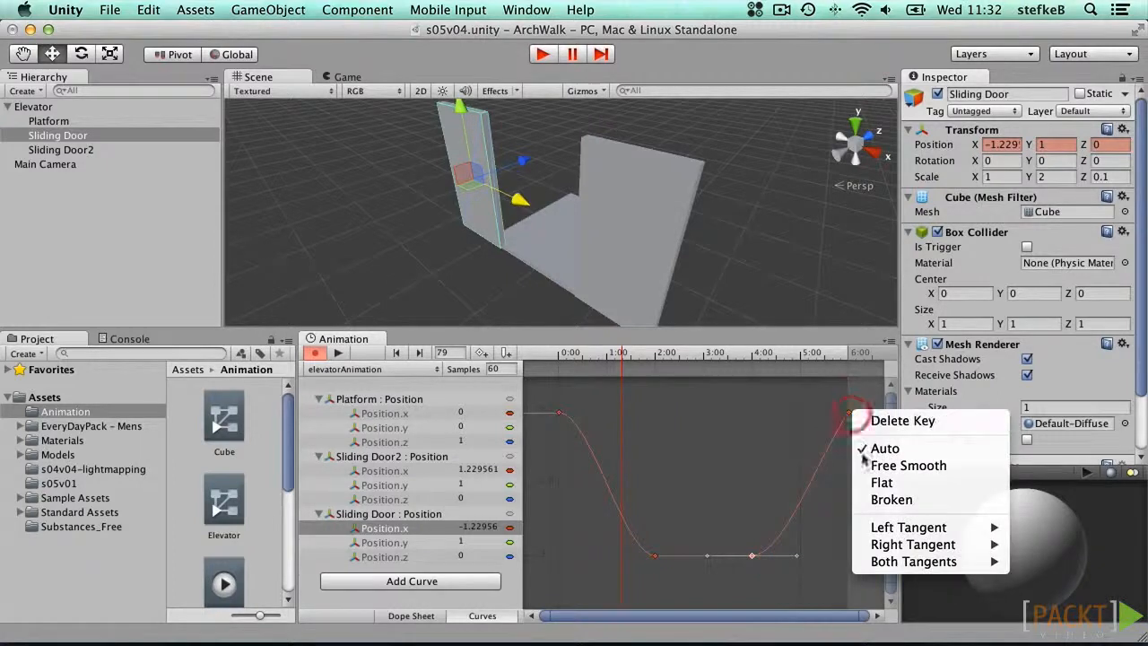
{"action": "left_click", "coordinate": [883, 478]}
{"action": "left_click", "coordinate": [338, 354]}
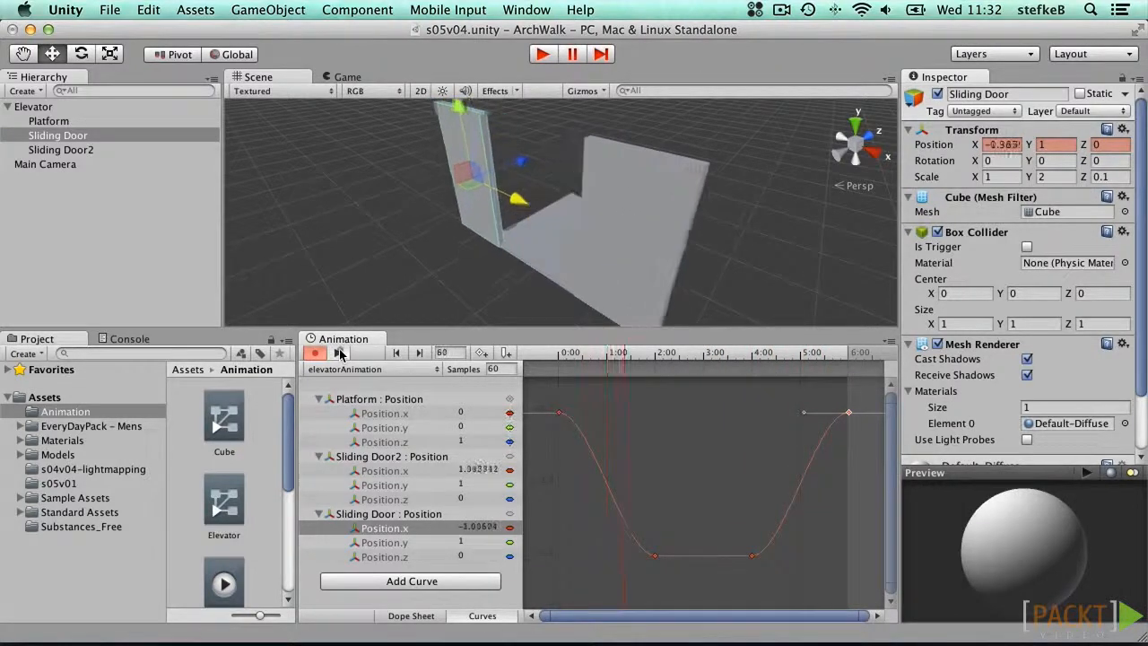
{"action": "left_click", "coordinate": [339, 353]}
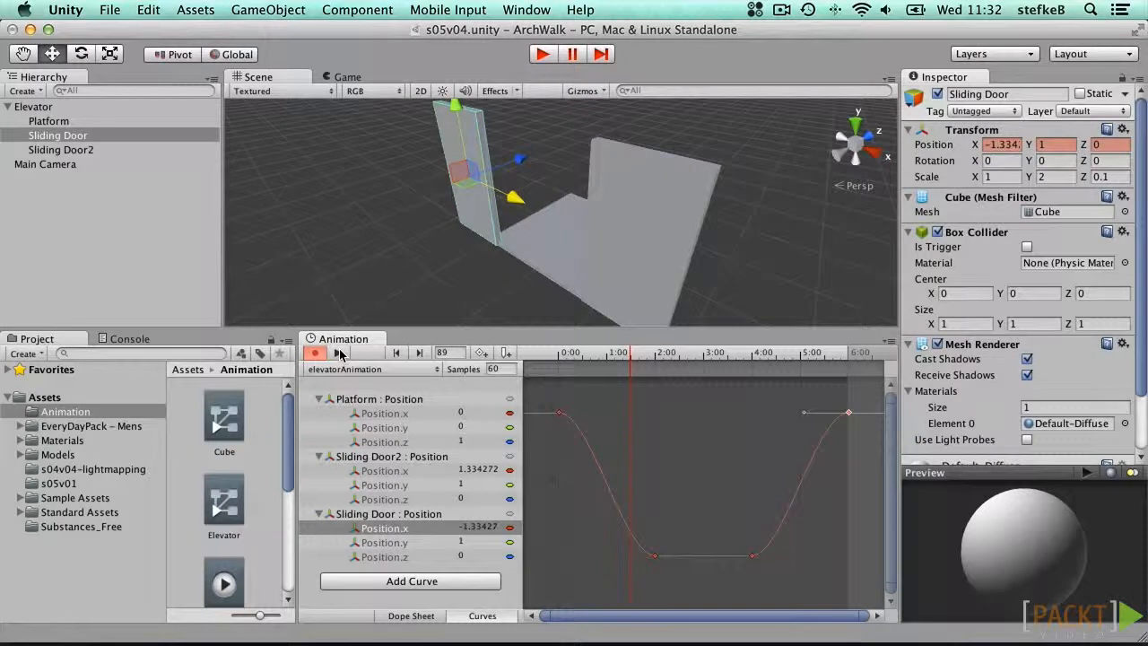
Add Position keys for the Platform at 8:00 (frame 480) in the dope sheet
{"action": "left_click", "coordinate": [50, 122]}
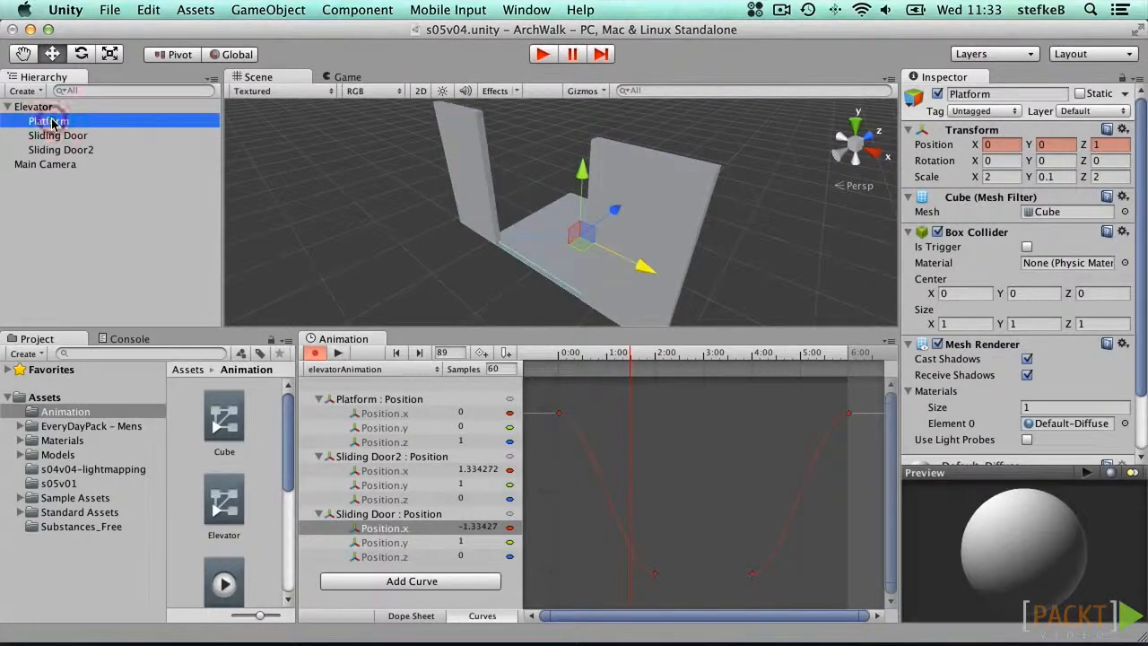
{"action": "left_click", "coordinate": [394, 430]}
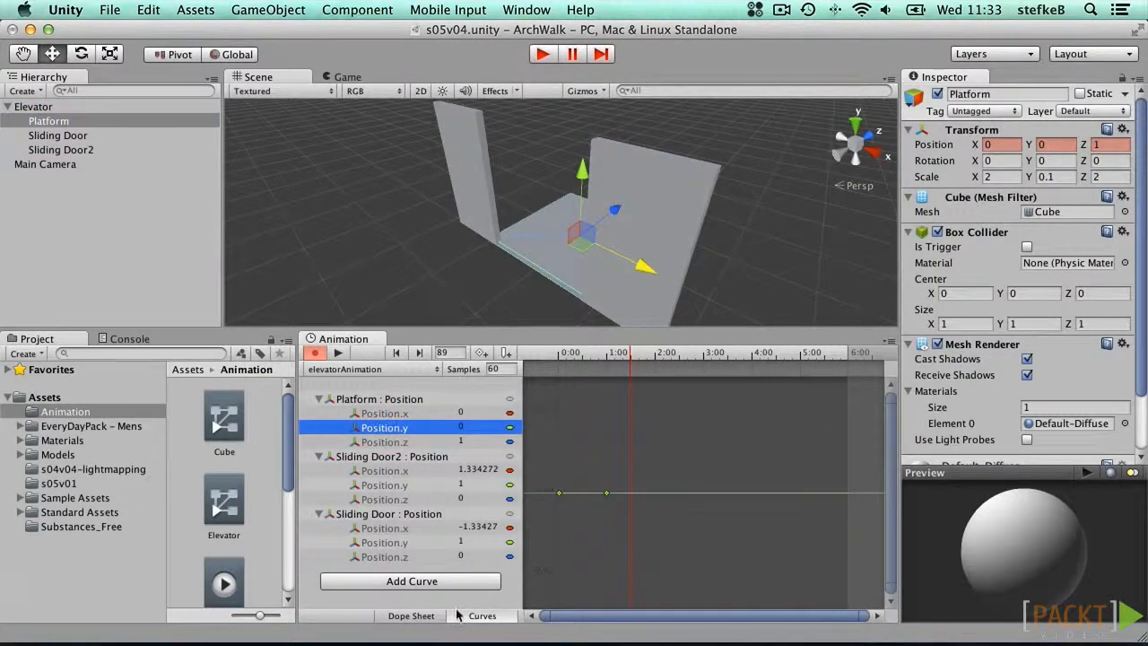
{"action": "left_click", "coordinate": [422, 616]}
{"action": "left_click_drag", "start_coordinate": [640, 357], "coordinate": [891, 357]}
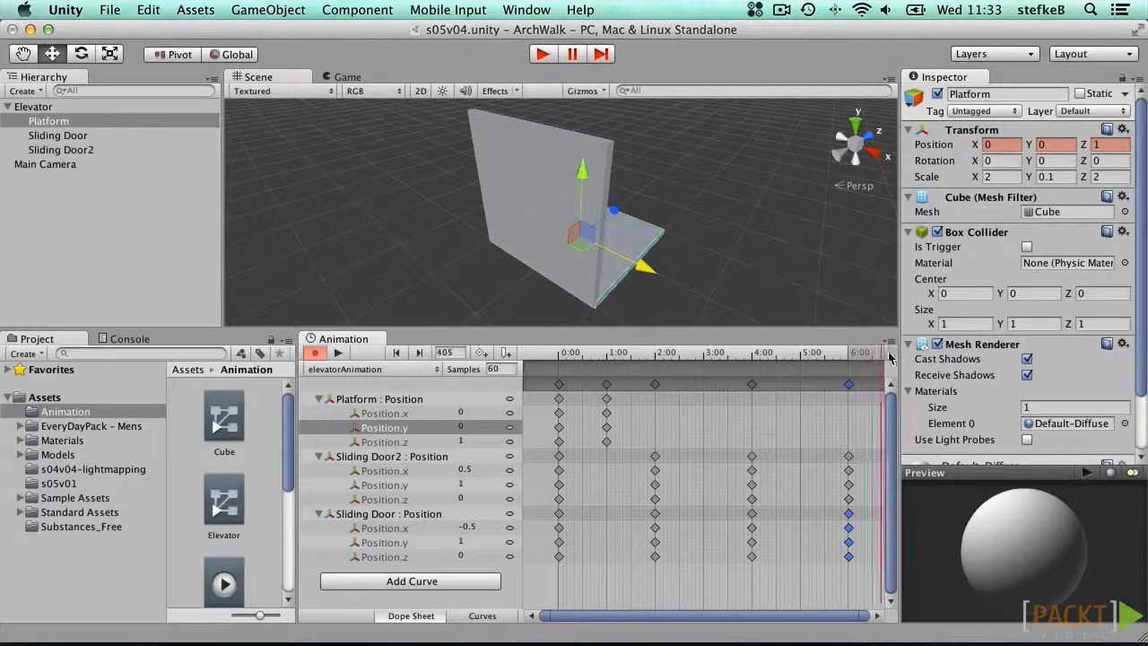
{"action": "left_click", "coordinate": [876, 617]}
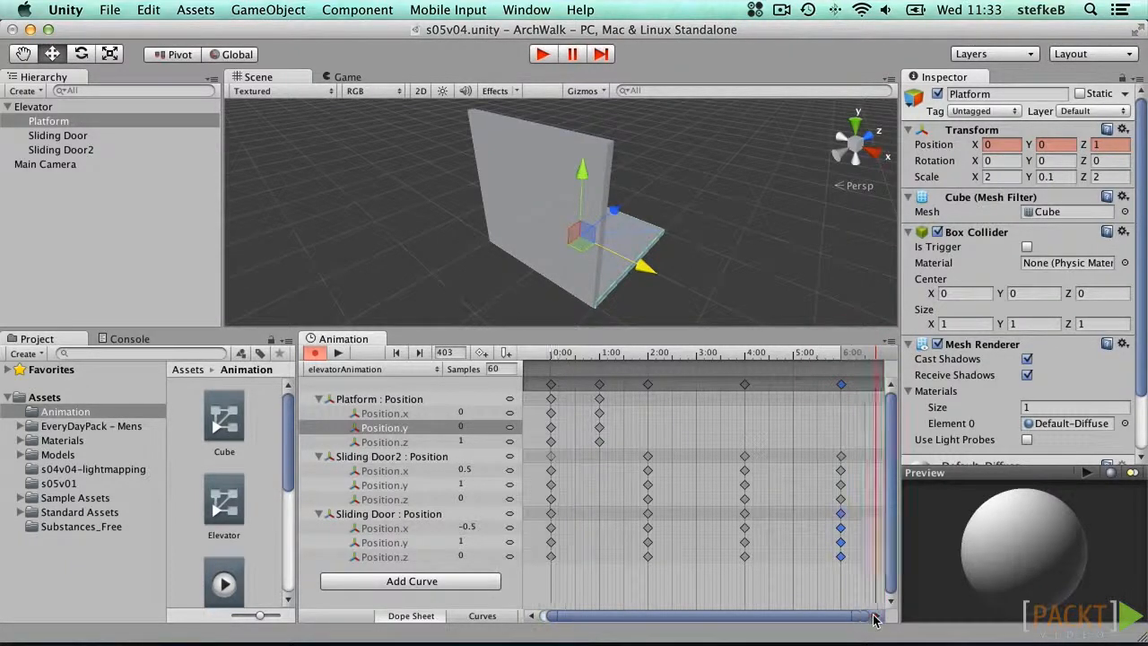
{"action": "left_click_drag", "start_coordinate": [699, 354], "coordinate": [751, 352]}
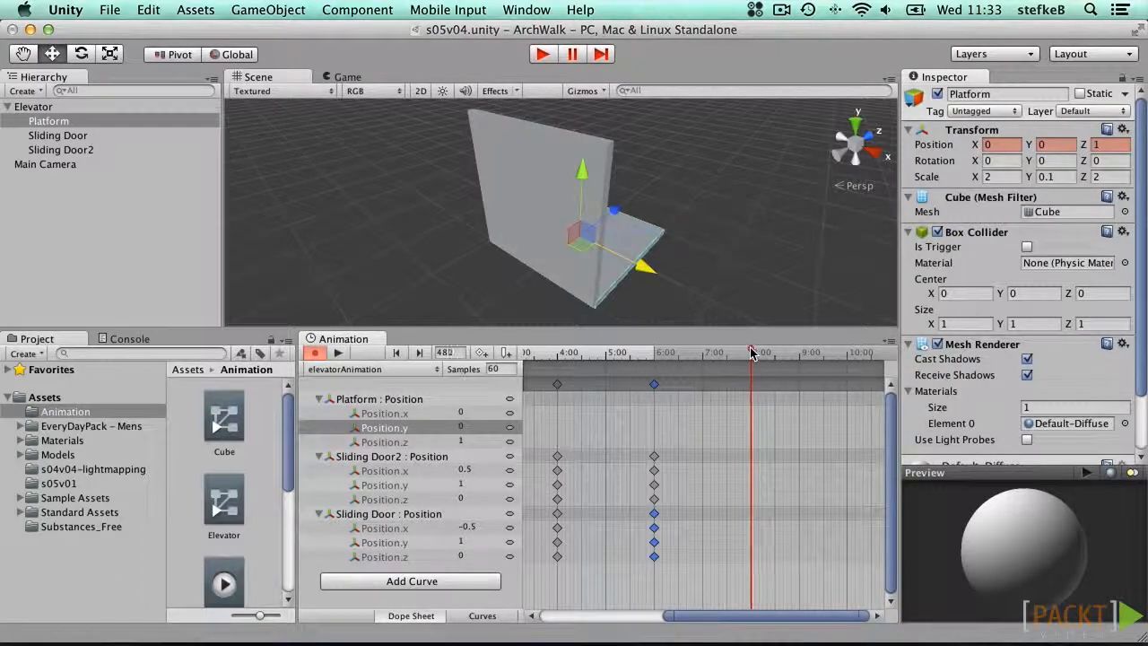
{"action": "left_click", "coordinate": [511, 428]}
{"action": "left_click", "coordinate": [543, 470]}
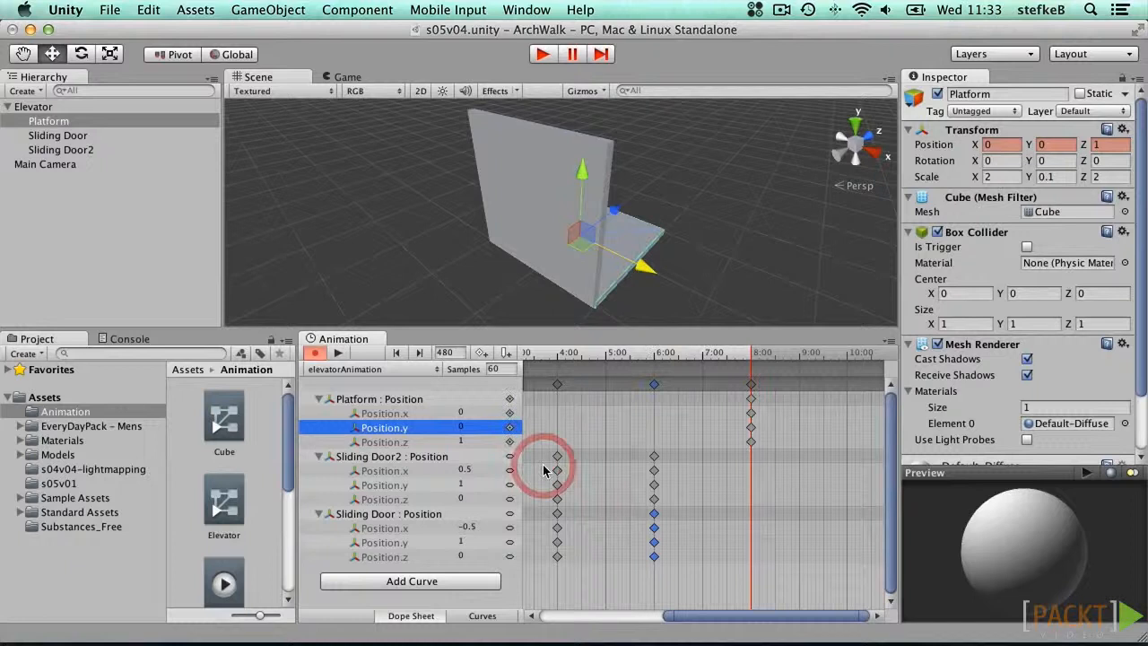
Add a Platform Position.y key at 10:00 (frame 600) and raise the platform to Y position 2
{"action": "left_click_drag", "start_coordinate": [771, 353], "coordinate": [847, 351]}
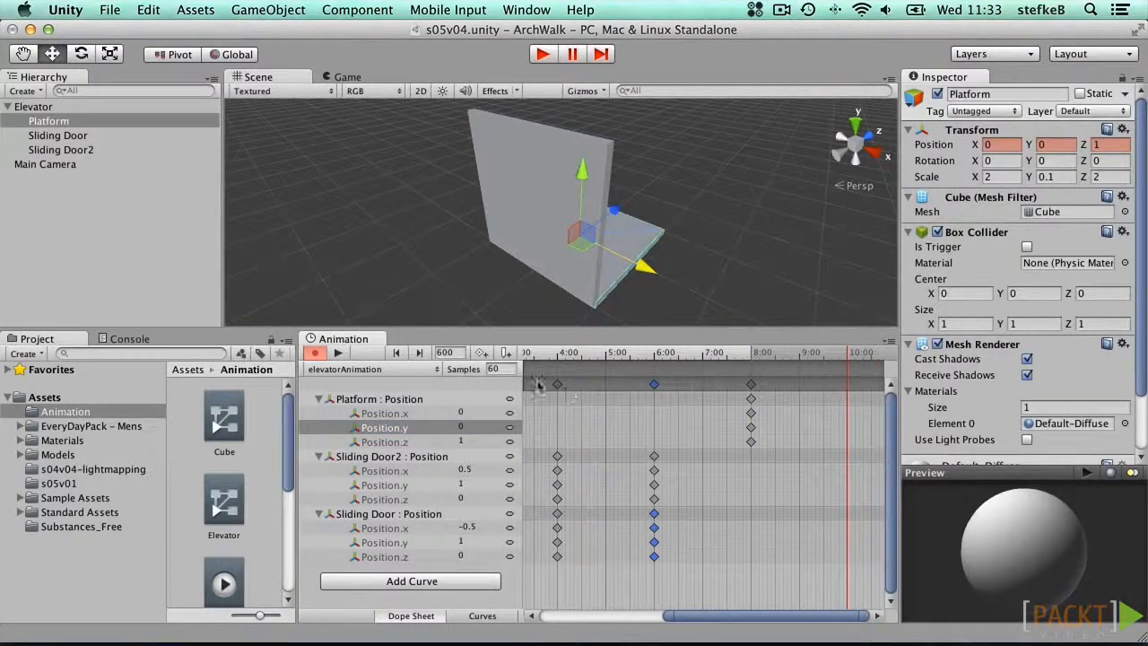
{"action": "left_click", "coordinate": [484, 353]}
{"action": "left_click", "coordinate": [848, 429]}
{"action": "left_click_drag", "start_coordinate": [1029, 145], "coordinate": [1085, 148]}
{"action": "left_click_drag", "start_coordinate": [1100, 148], "coordinate": [1122, 148]}
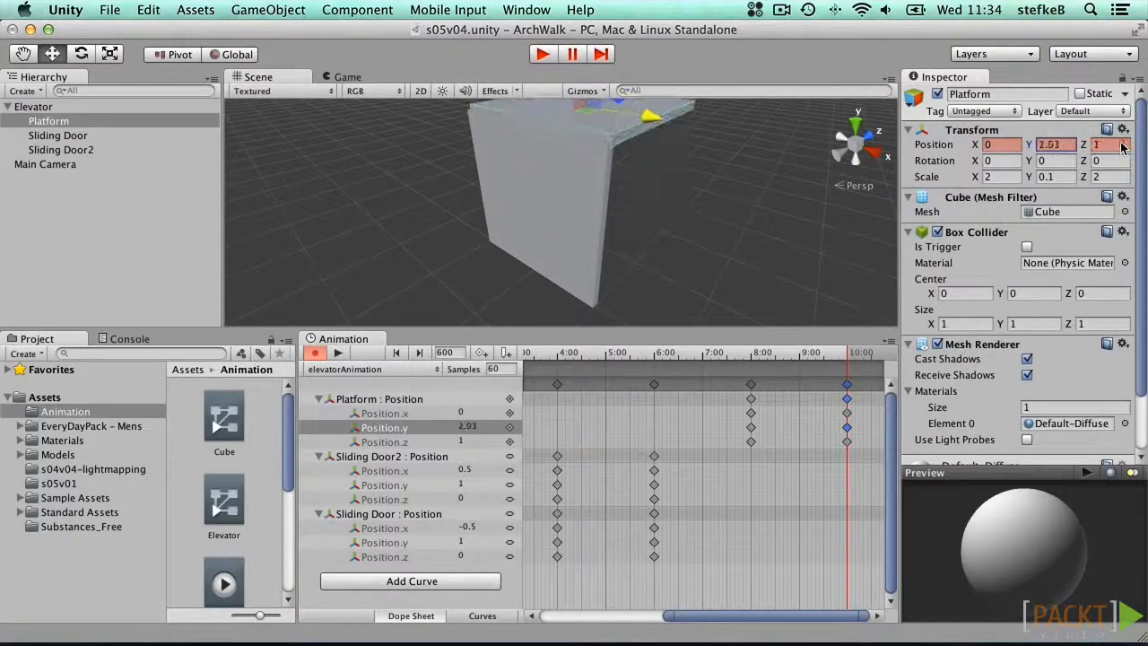
{"action": "left_click", "coordinate": [1051, 144]}
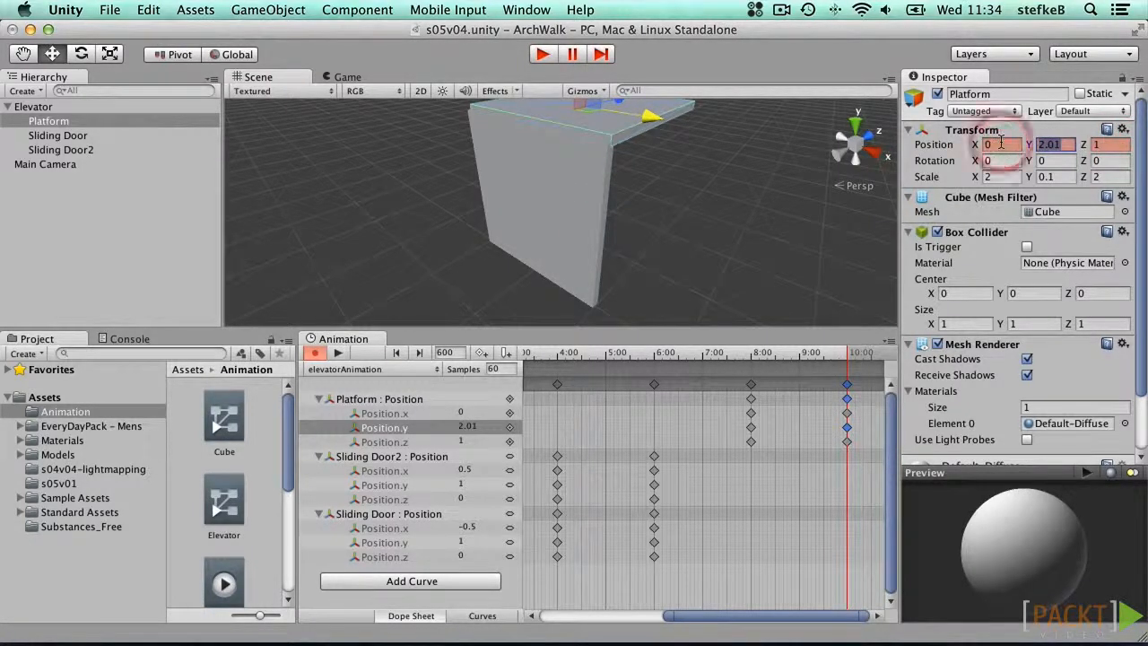
{"action": "type", "text": "2"}
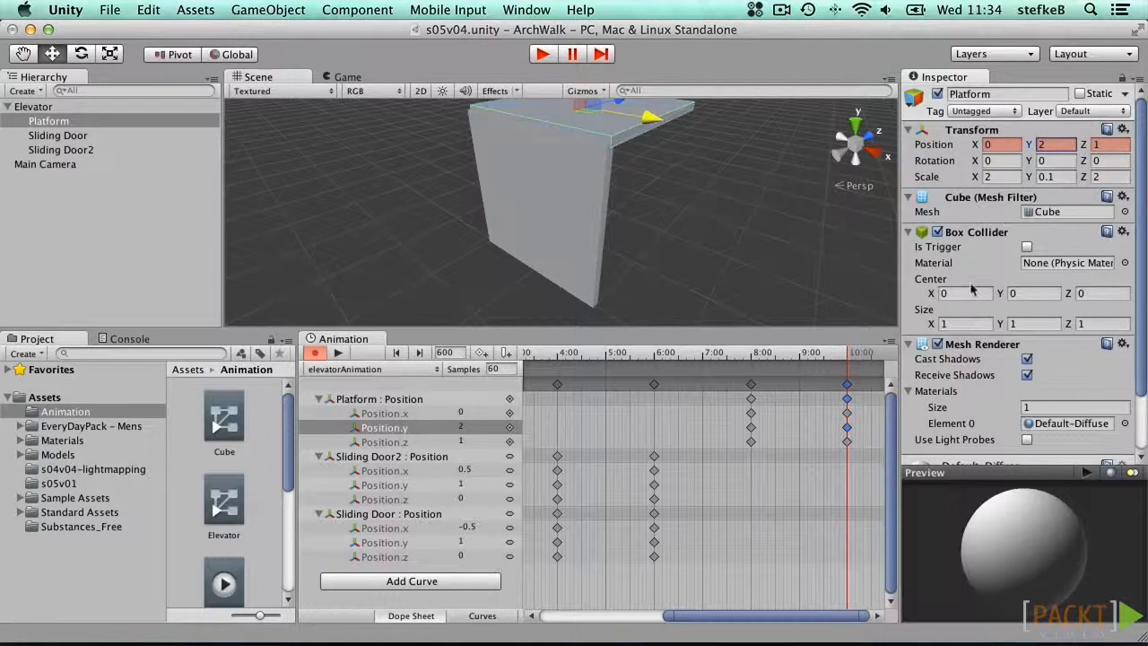
Add a Platform Position.y key at 12:00 (frame 720) to hold the platform in its raised position
{"action": "left_click", "coordinate": [877, 617]}
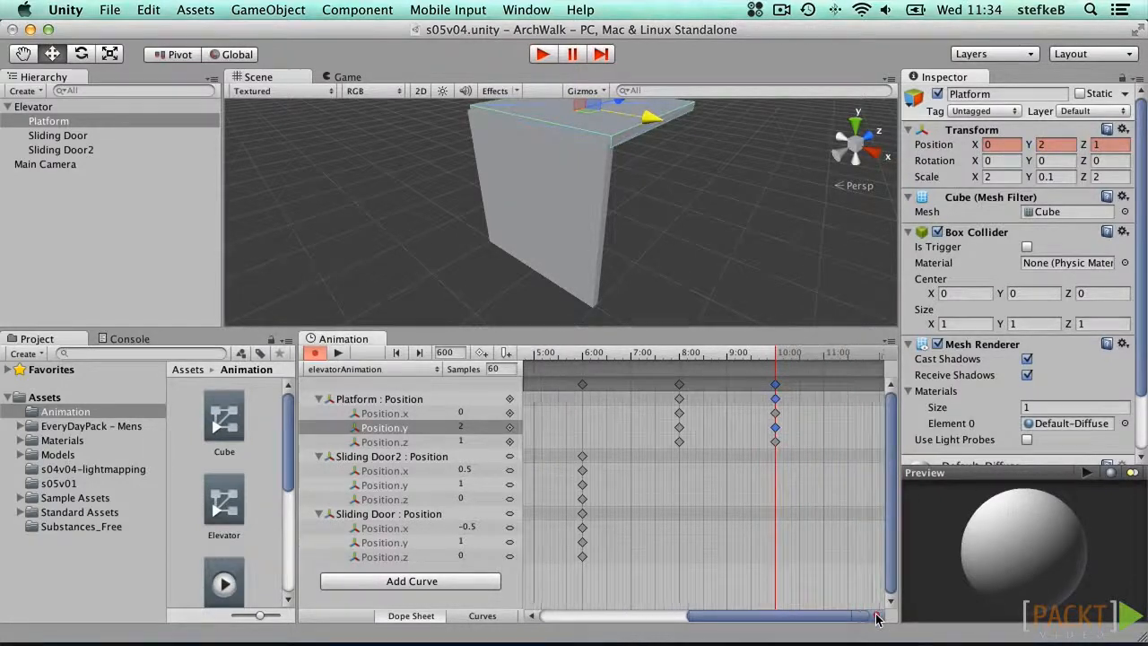
{"action": "left_click_drag", "start_coordinate": [606, 357], "coordinate": [687, 354]}
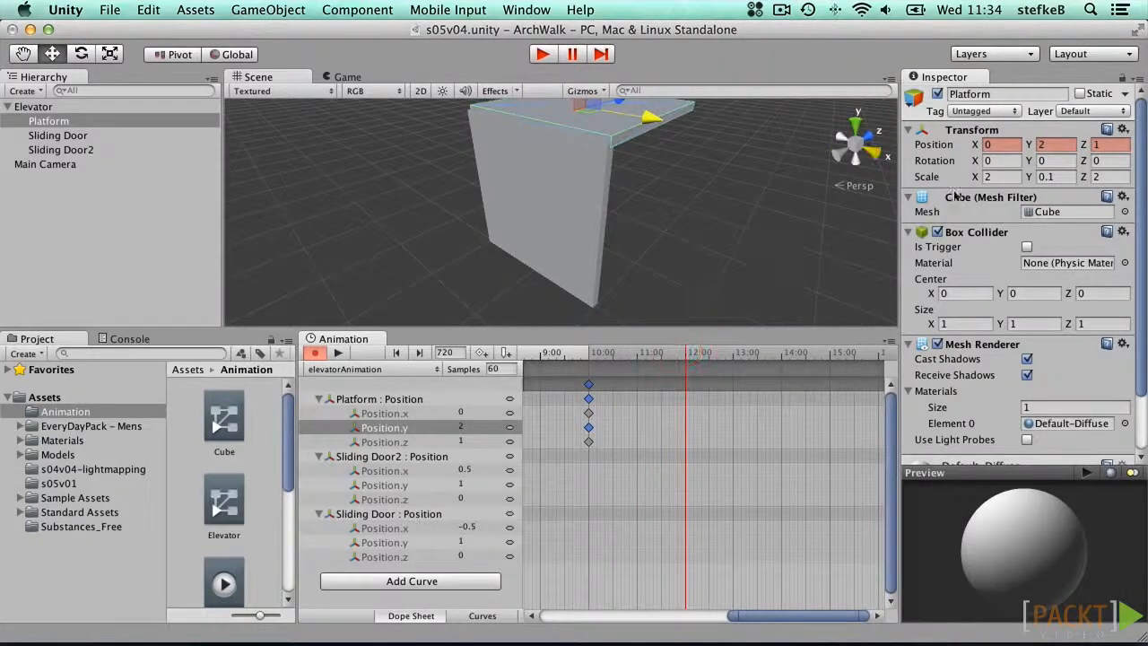
{"action": "left_click", "coordinate": [482, 352]}
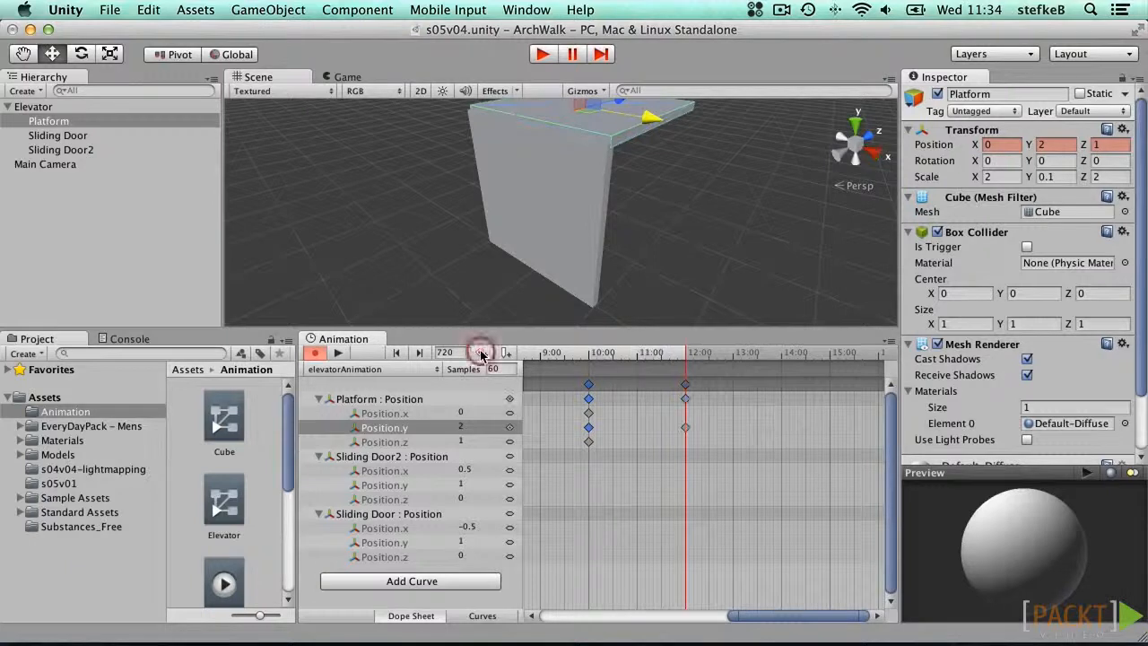
Add a Platform Position.y key at 14:00 (frame 840) and lower the platform to Y position 0
{"action": "left_click_drag", "start_coordinate": [687, 354], "coordinate": [781, 356]}
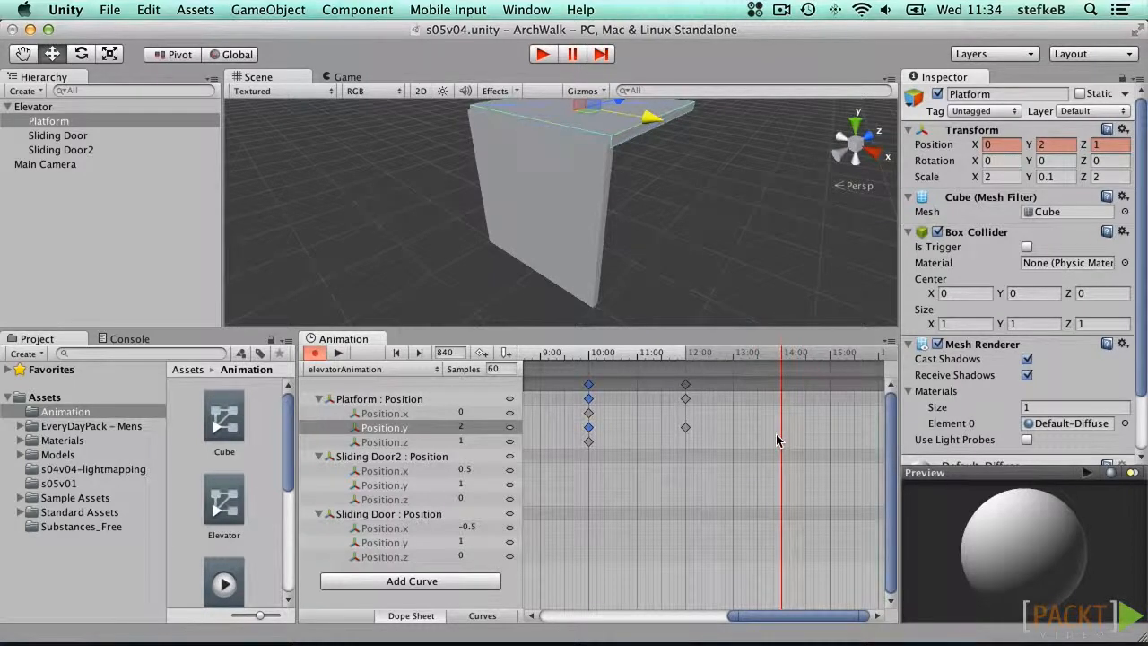
{"action": "left_click", "coordinate": [481, 354]}
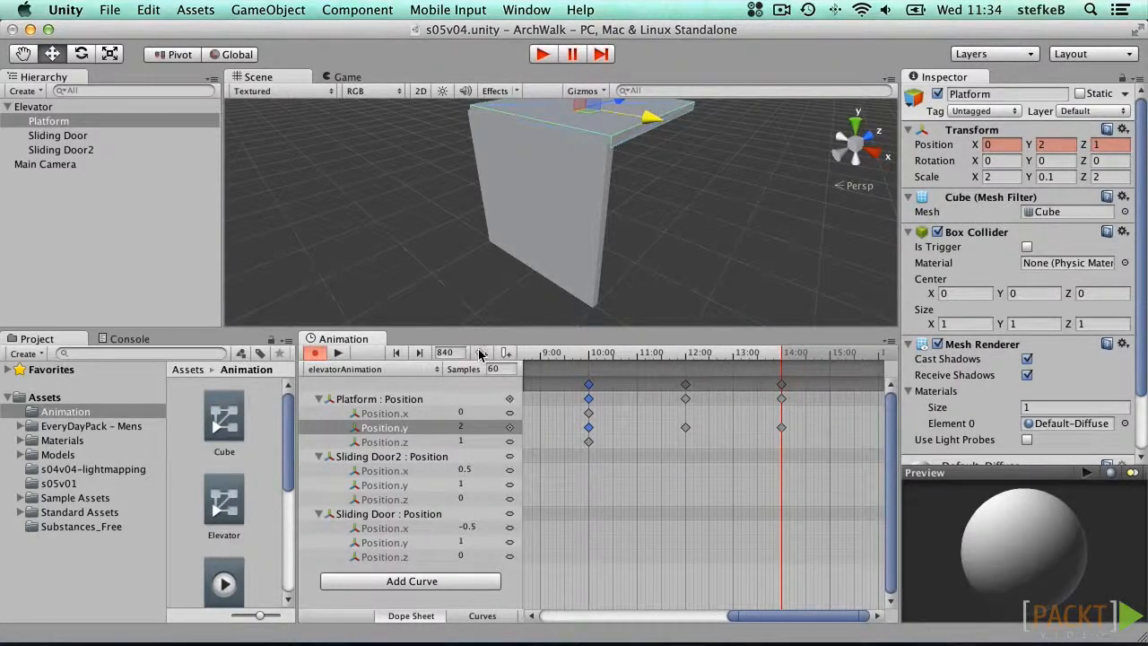
{"action": "double_click", "coordinate": [1069, 144]}
{"action": "type", "text": "0"}
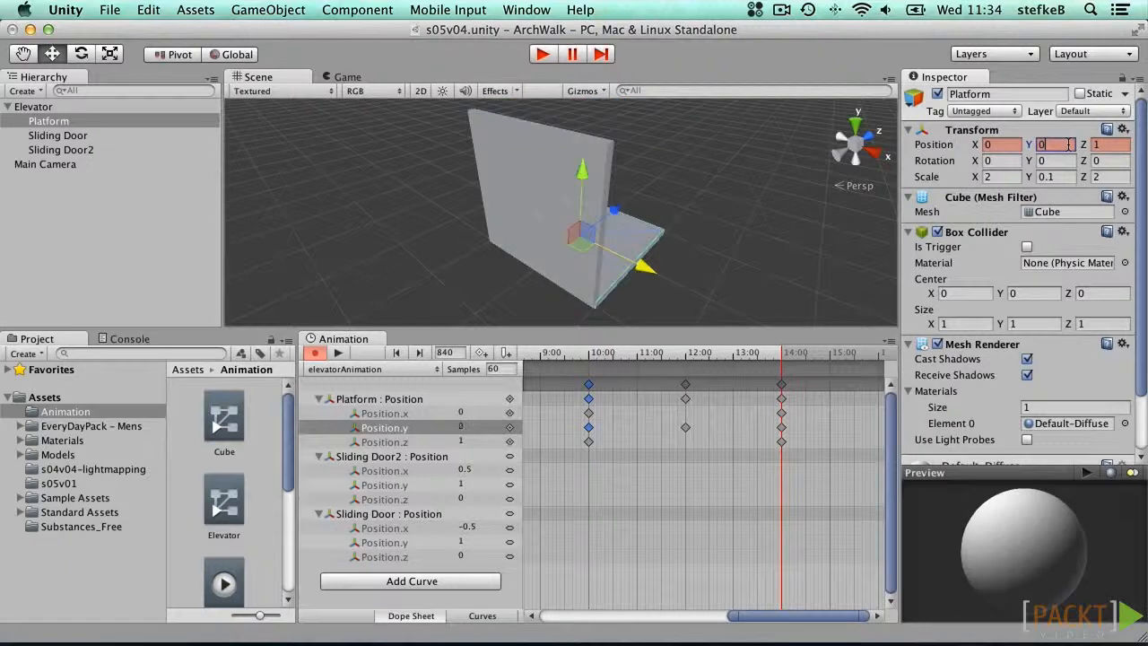
Show the Platform's Position.y animation curve and set its key at 8:00 to Flat
{"action": "left_click", "coordinate": [372, 428]}
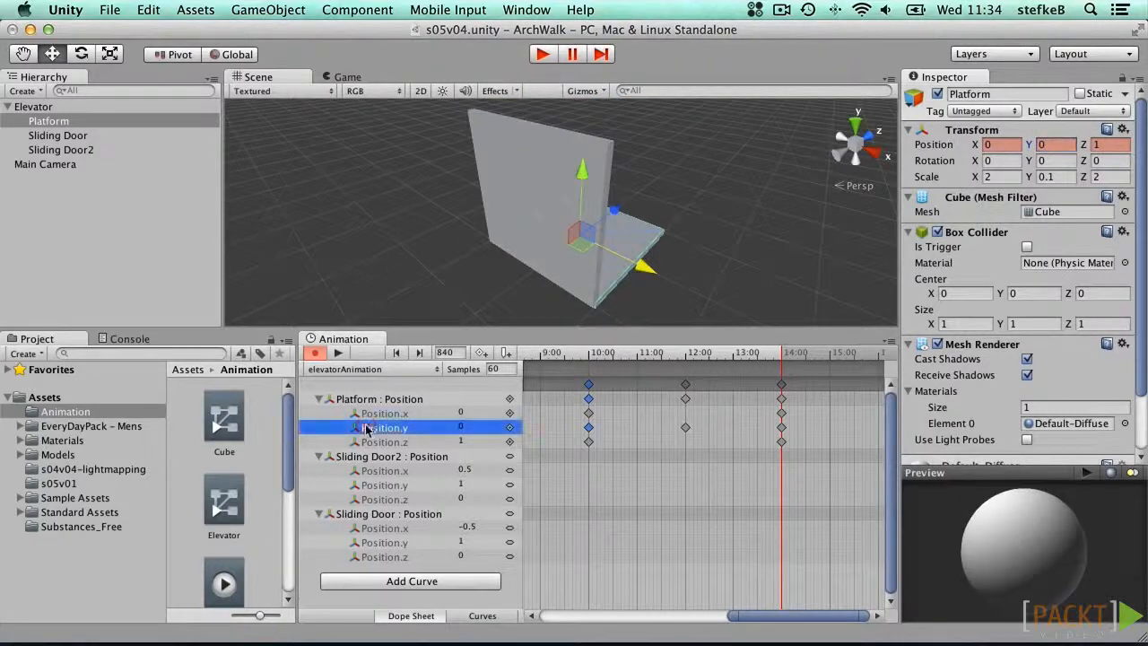
{"action": "left_click", "coordinate": [482, 616]}
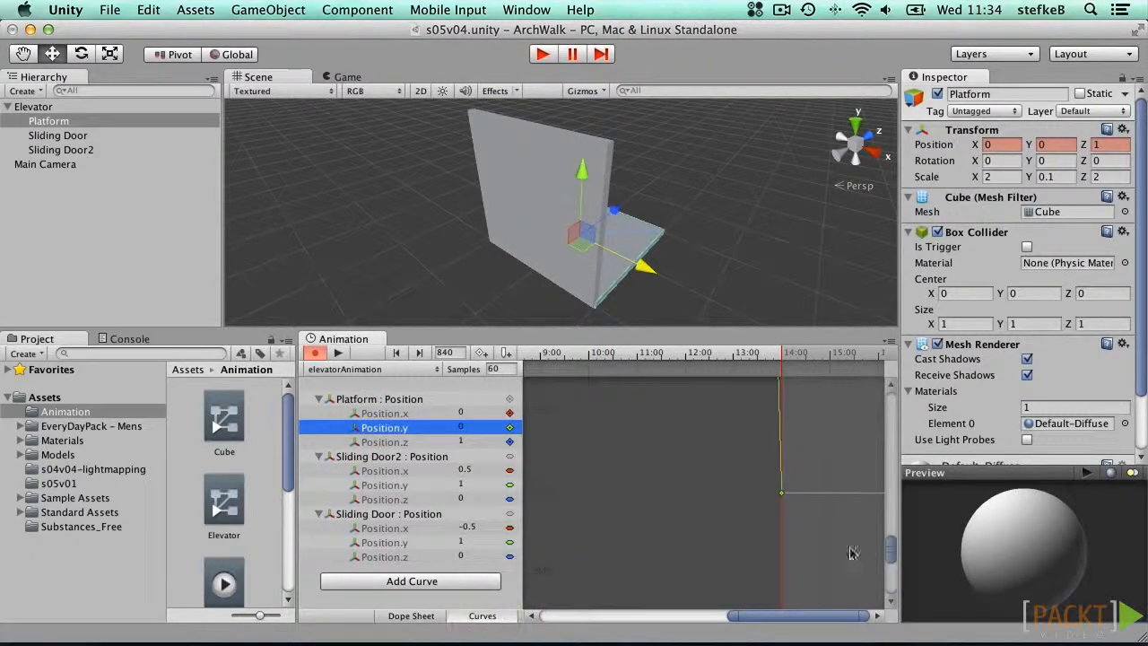
{"action": "left_click_drag", "start_coordinate": [890, 547], "coordinate": [891, 399]}
{"action": "left_click_drag", "start_coordinate": [736, 619], "coordinate": [686, 617]}
{"action": "right_click", "coordinate": [597, 571]}
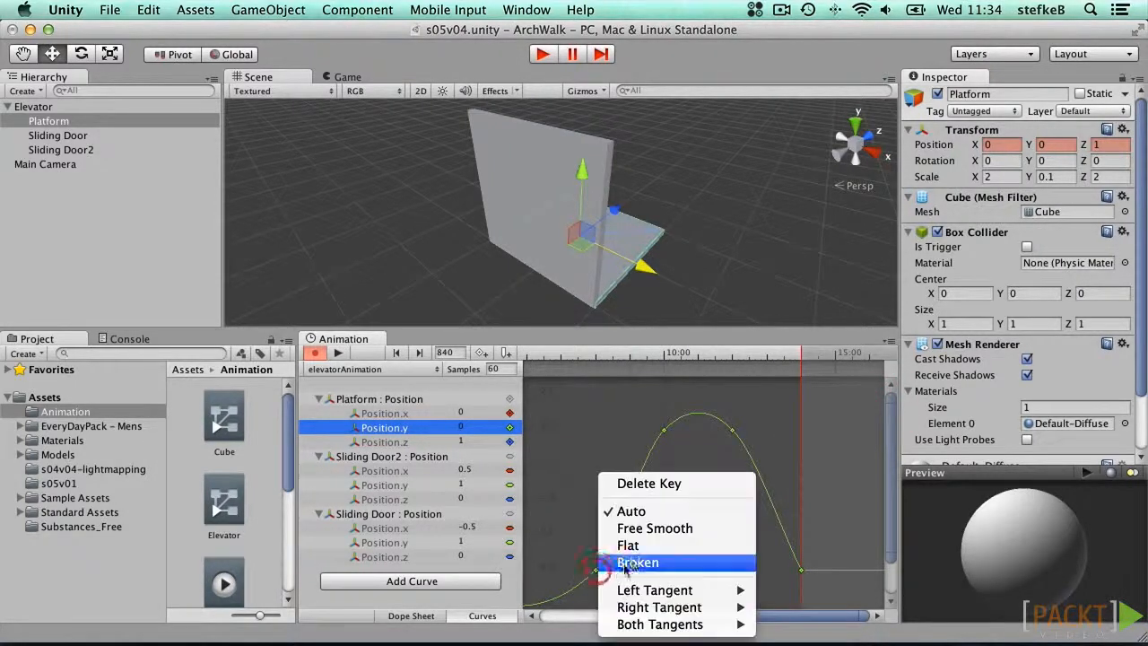
{"action": "left_click", "coordinate": [641, 543]}
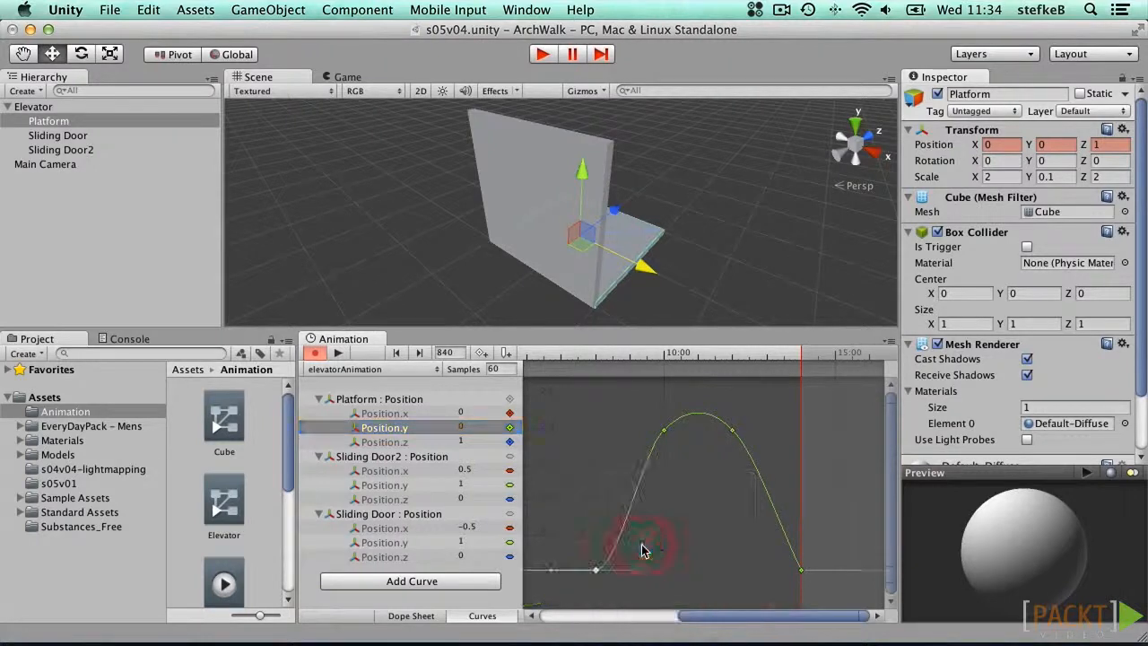
Set the Platform Position.y curve's keys at 10:00, 12:00 and 14:00 to Flat
{"action": "right_click", "coordinate": [663, 432]}
{"action": "left_click", "coordinate": [696, 499]}
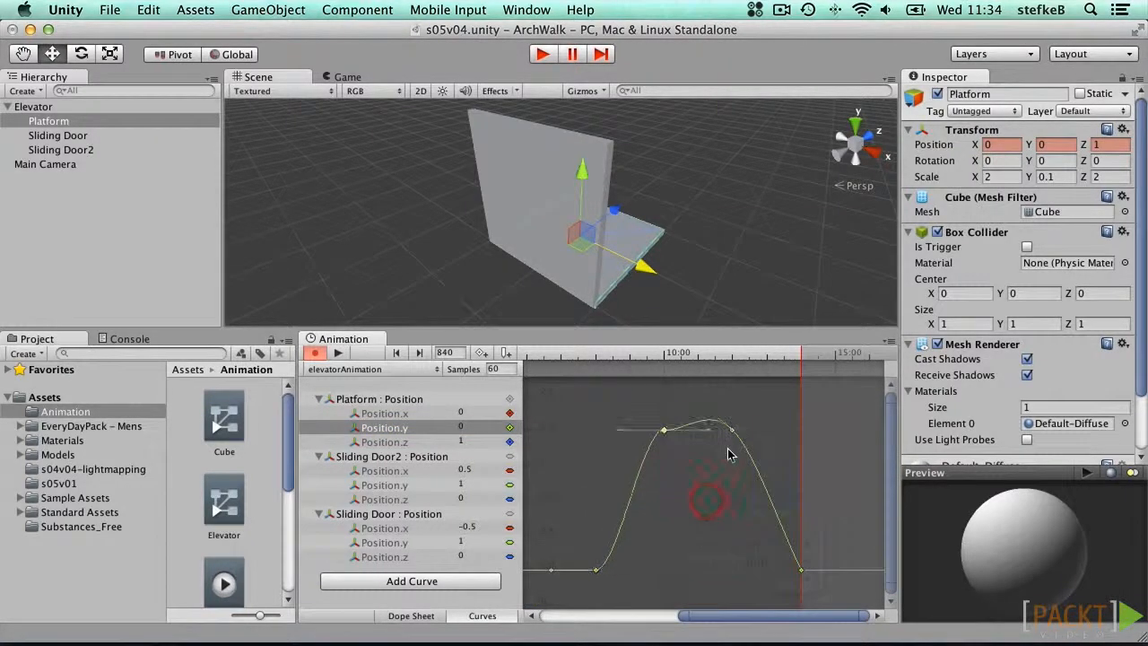
{"action": "right_click", "coordinate": [731, 434]}
{"action": "left_click", "coordinate": [767, 499]}
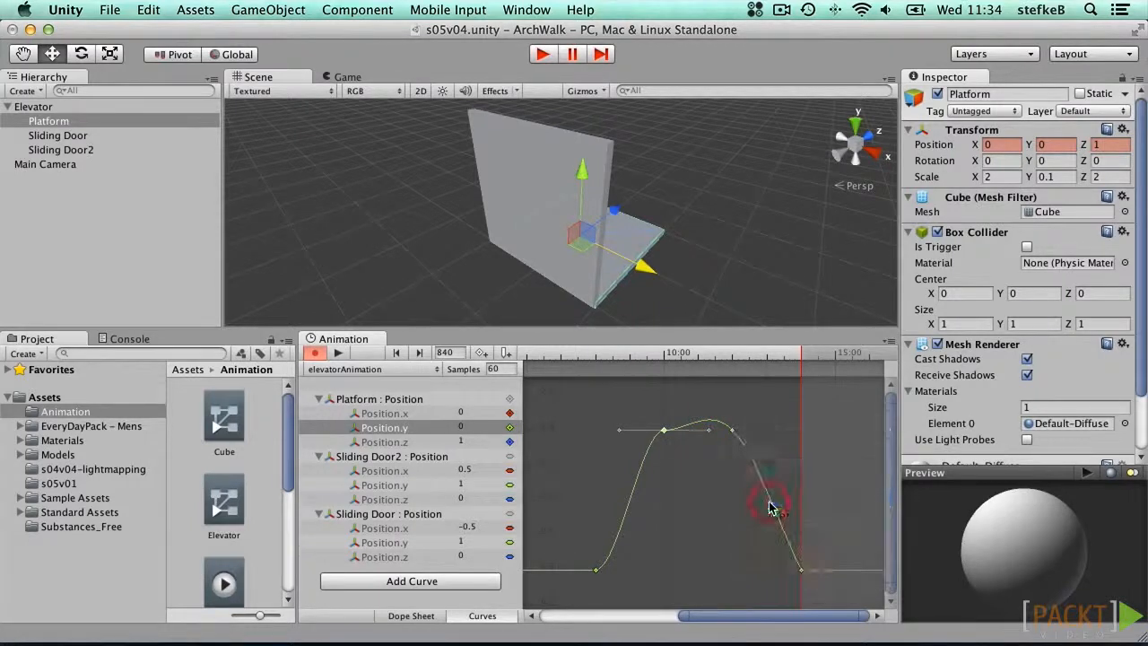
{"action": "right_click", "coordinate": [802, 572]}
{"action": "left_click", "coordinate": [825, 543]}
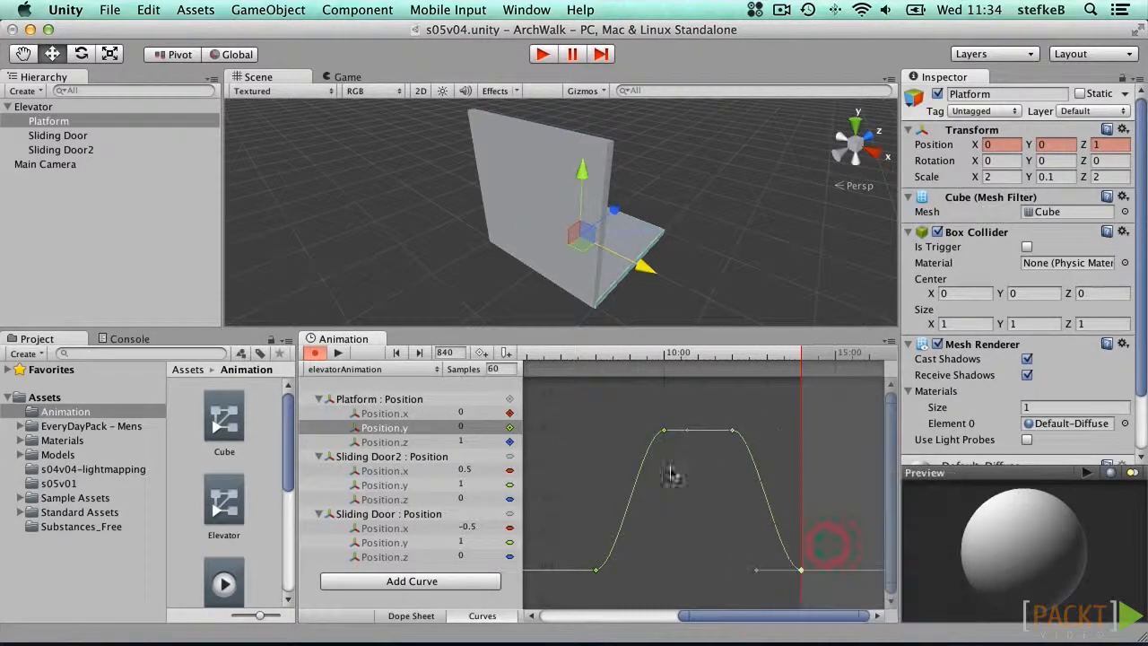
Rewind the elevator animation to frame 0, play it through to check the doors and platform, and stop playback
{"action": "left_click_drag", "start_coordinate": [680, 617], "coordinate": [539, 617]}
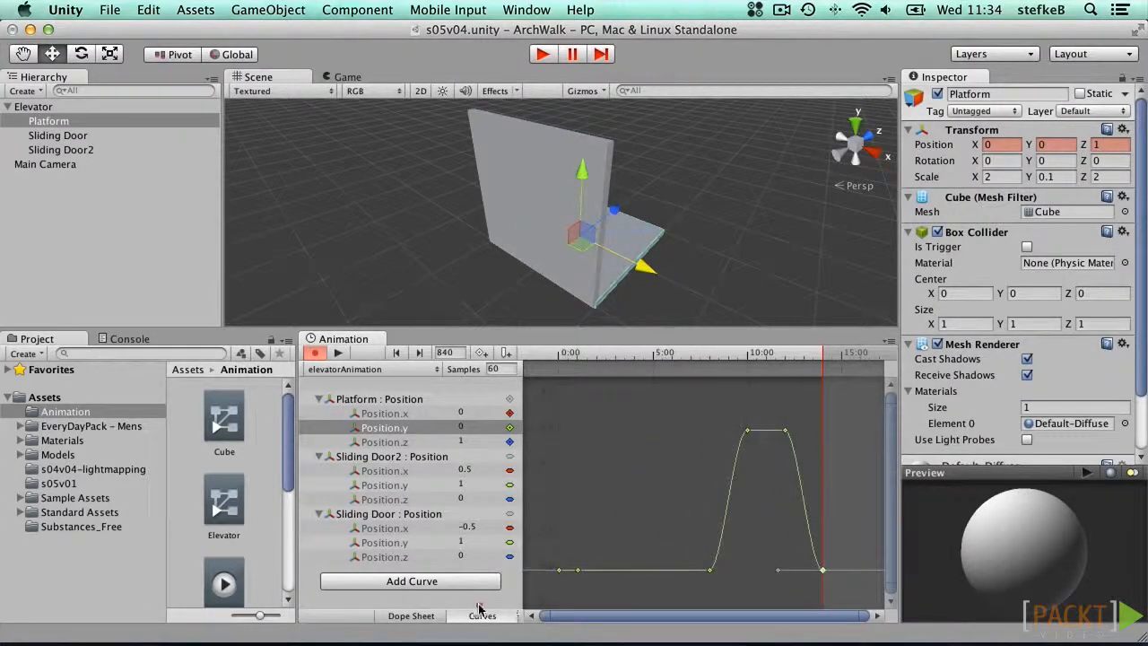
{"action": "left_click", "coordinate": [396, 352]}
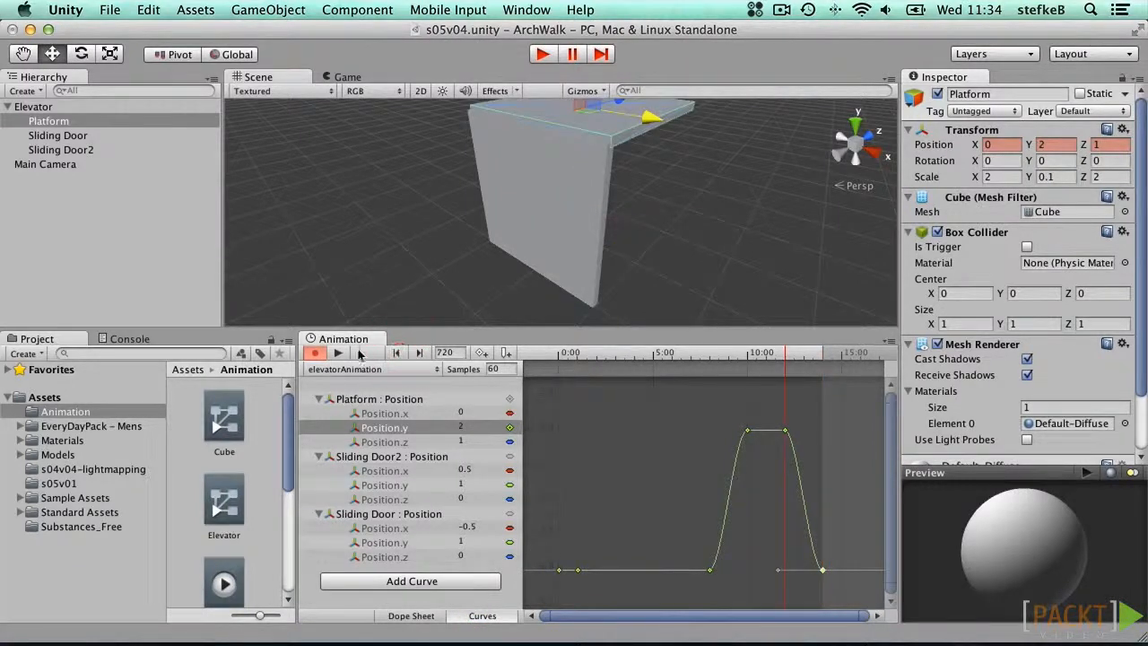
{"action": "left_click", "coordinate": [403, 355]}
{"action": "left_click", "coordinate": [403, 354]}
{"action": "left_click", "coordinate": [403, 355]}
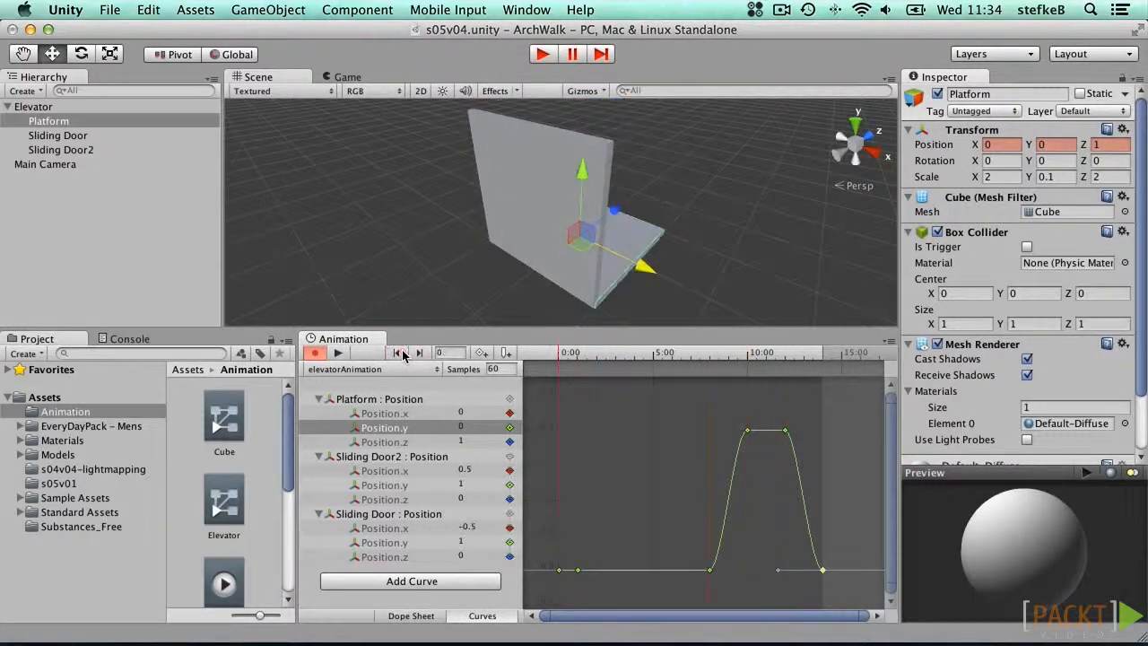
{"action": "left_click", "coordinate": [403, 355]}
{"action": "left_click", "coordinate": [336, 352]}
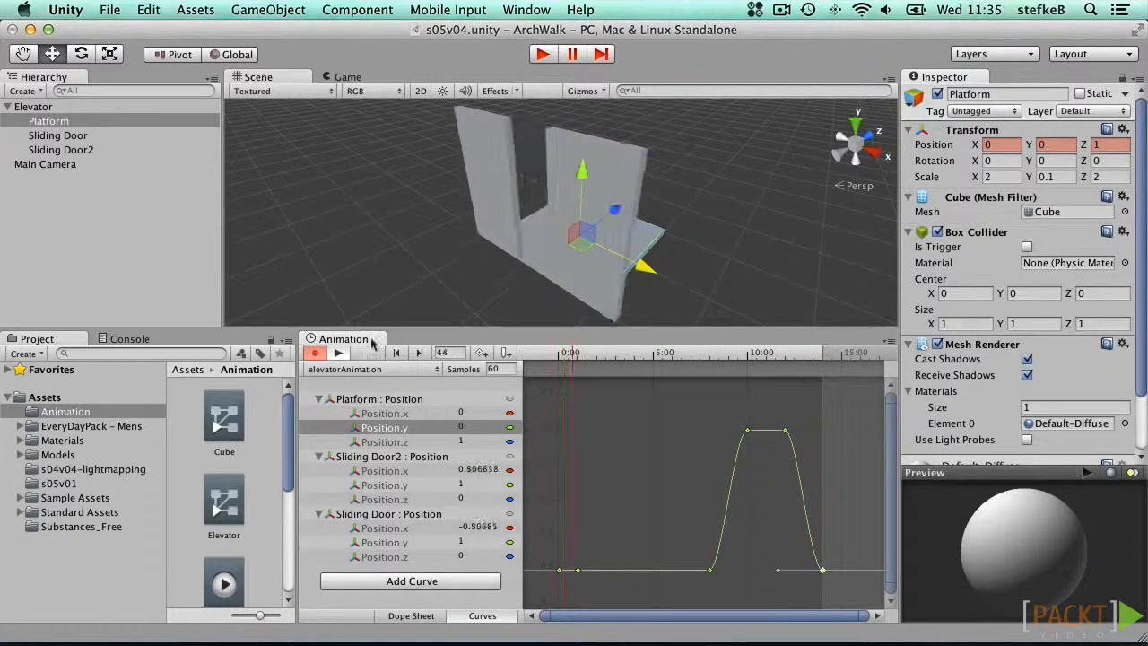
{"action": "left_click", "coordinate": [339, 353]}
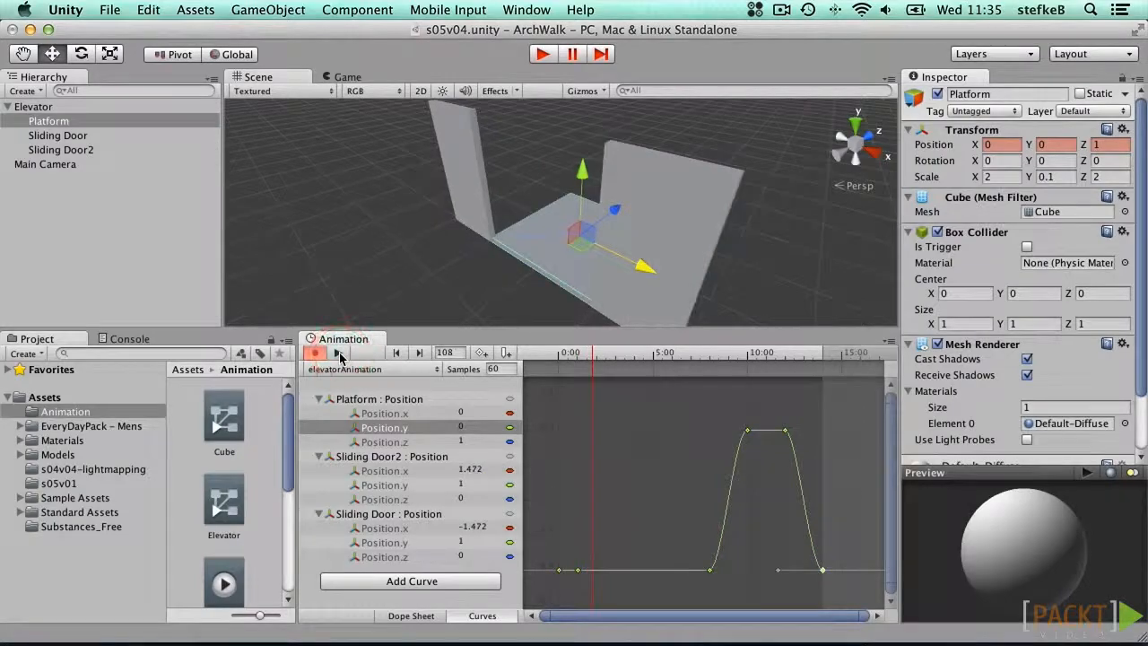
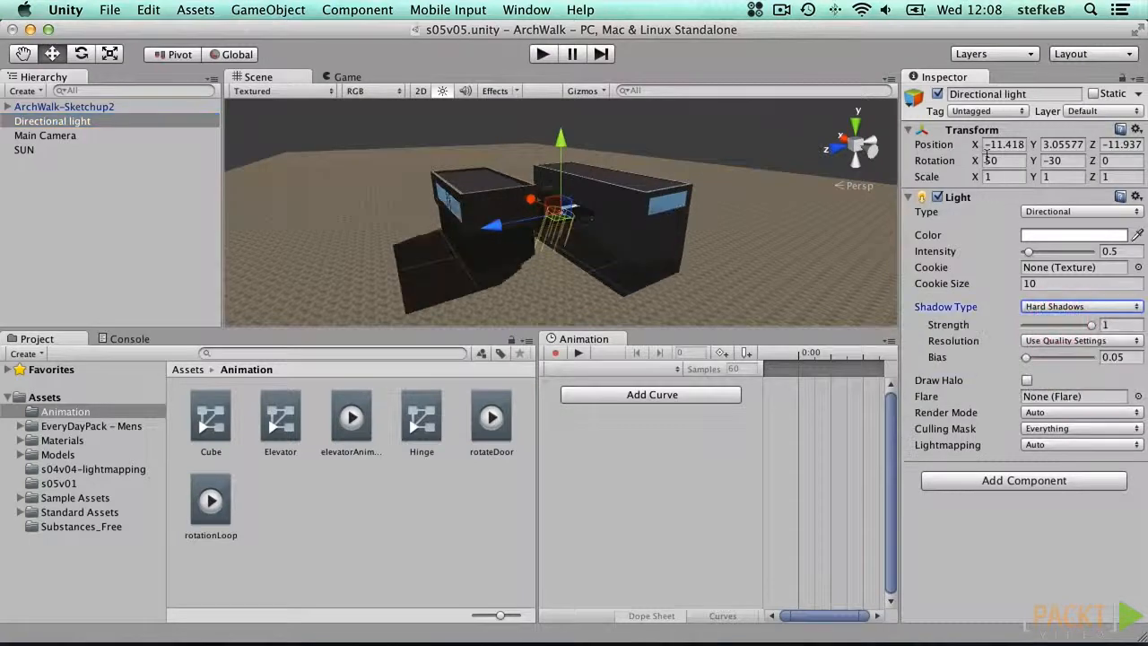
Set the directional light's position to 0, 0, -10 and its rotation to 0, 0, 0
{"action": "type", "text": "0"}
{"action": "key", "text": "Tab"}
{"action": "type", "text": "0"}
{"action": "key", "text": "Tab"}
{"action": "type", "text": "-10"}
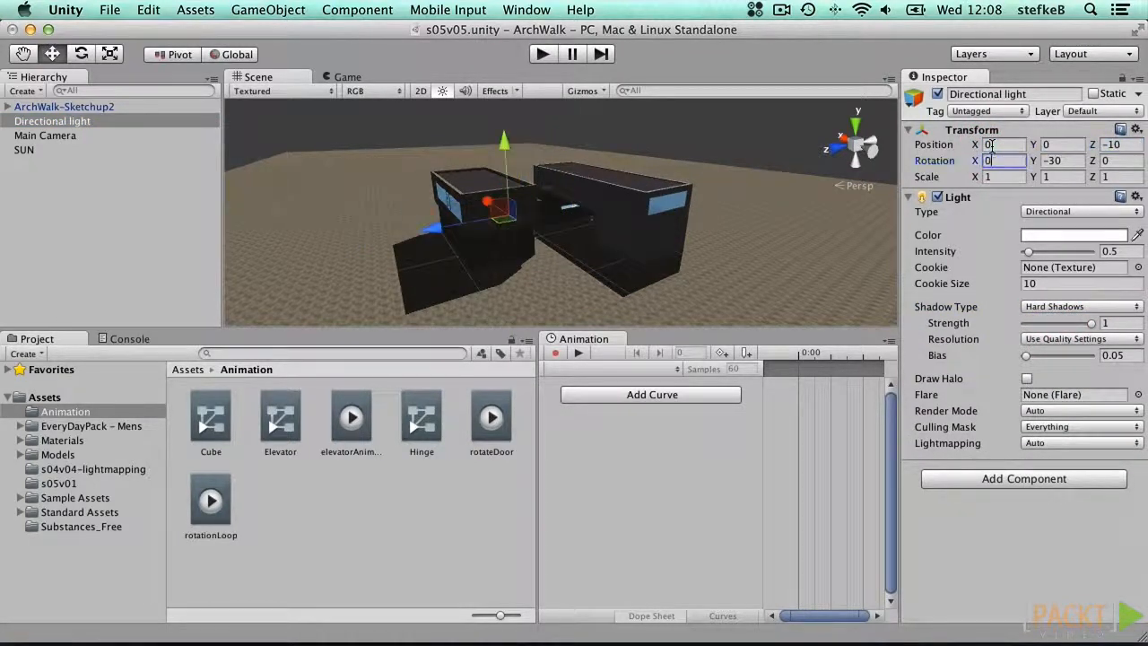
{"action": "key", "text": "Tab"}
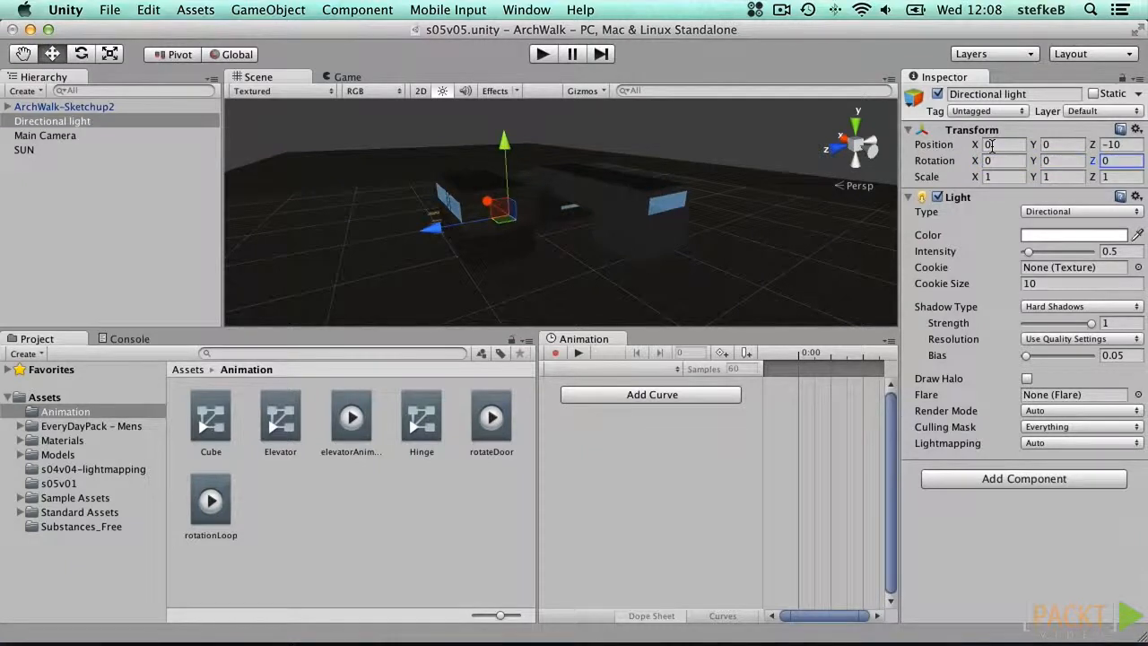
Rename the directional light as SUN Light and make it a child of the SUN object
{"action": "left_click", "coordinate": [1051, 93]}
{"action": "type", "text": "SUN Light"}
{"action": "key", "text": "Return"}
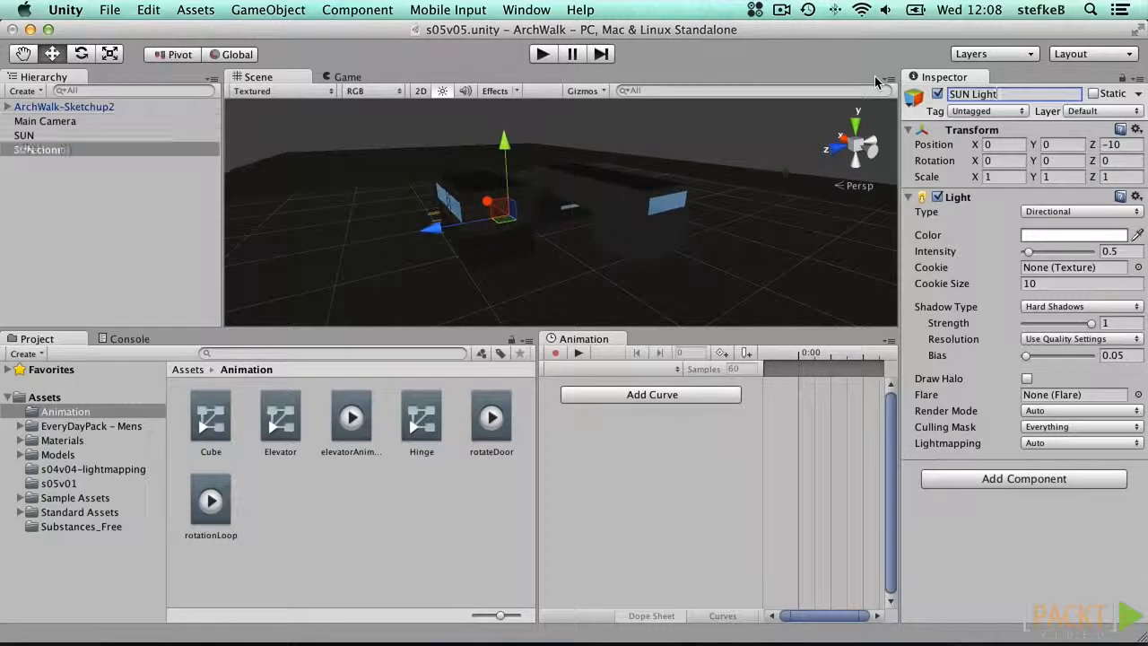
{"action": "left_click_drag", "start_coordinate": [92, 149], "coordinate": [27, 136]}
Rotate the SUN object to about 41.4 on X and 125.34 on Y to test how its light moves
{"action": "left_click", "coordinate": [27, 136]}
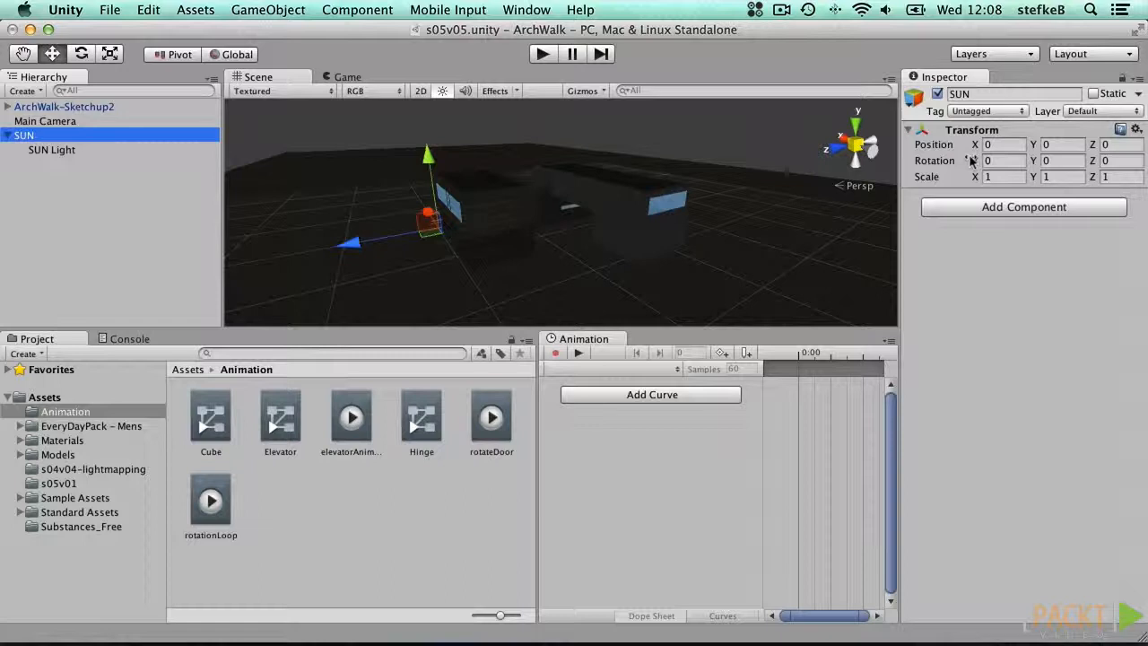
{"action": "left_click_drag", "start_coordinate": [971, 160], "coordinate": [1115, 153]}
{"action": "left_click_drag", "start_coordinate": [1033, 160], "coordinate": [1147, 280]}
{"action": "left_click_drag", "start_coordinate": [1029, 160], "coordinate": [1145, 441]}
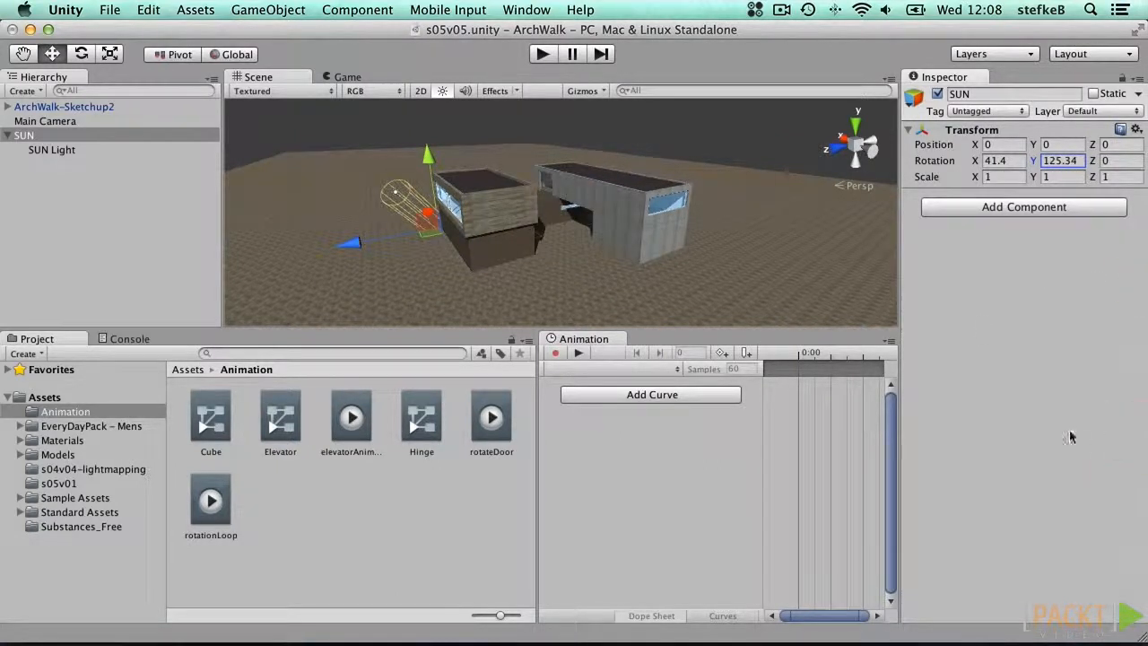
Create a new animation clip named SunStudy in the Animation folder
{"action": "left_click", "coordinate": [235, 9]}
{"action": "mouse_move", "coordinate": [209, 32]}
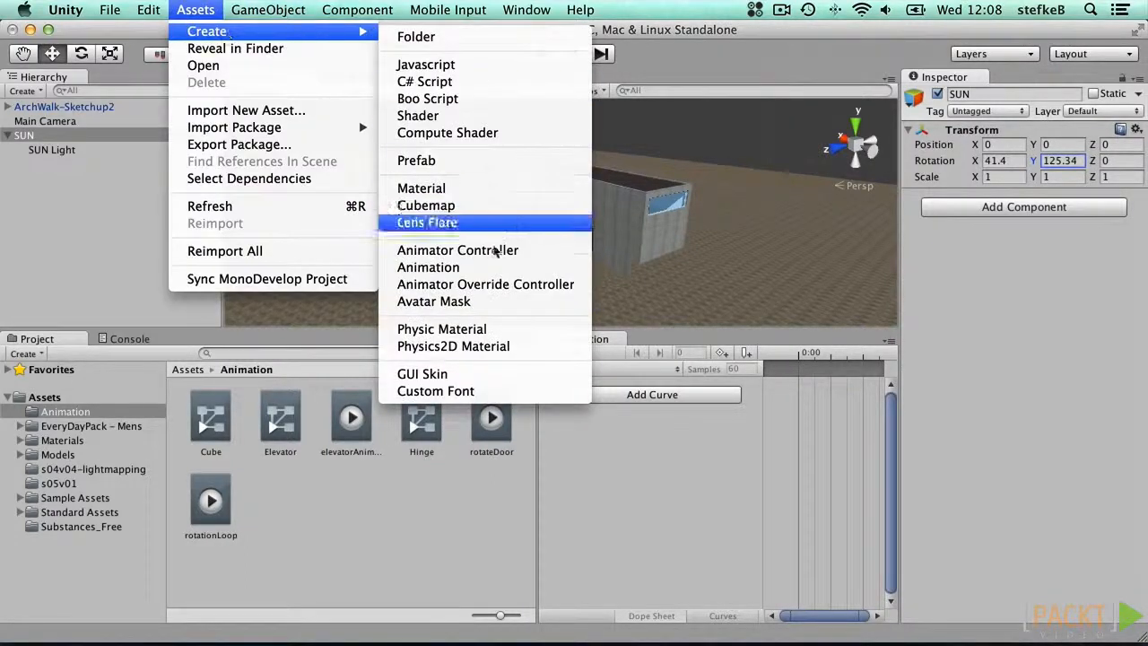
{"action": "left_click", "coordinate": [476, 266]}
{"action": "type", "text": "sun"}
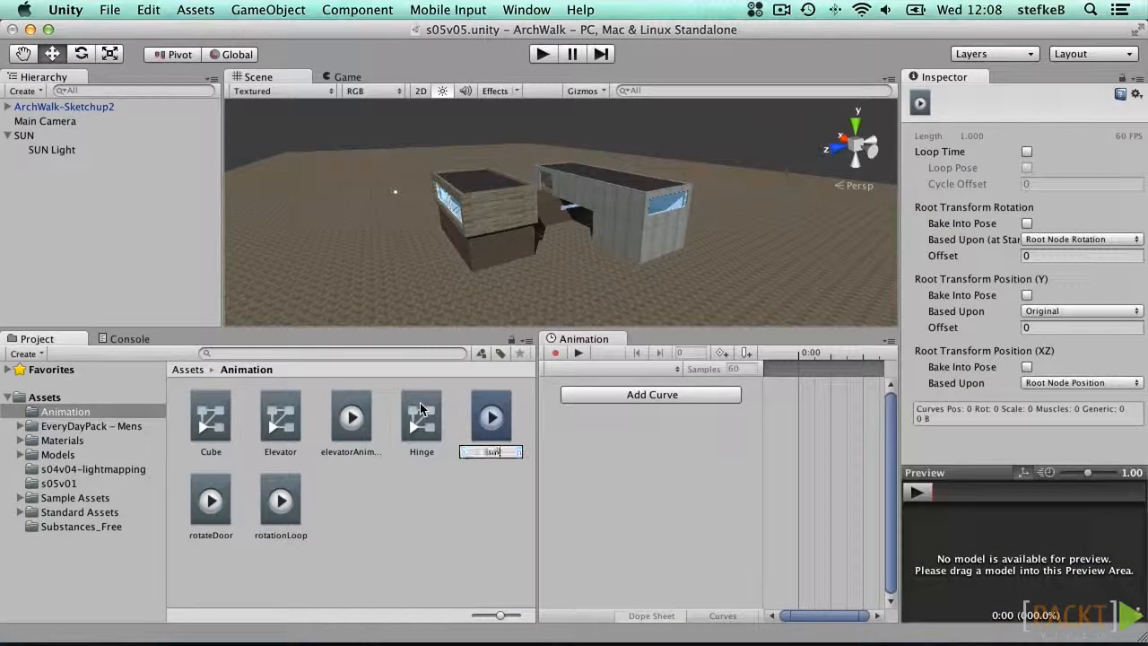
{"action": "key", "text": "Return"}
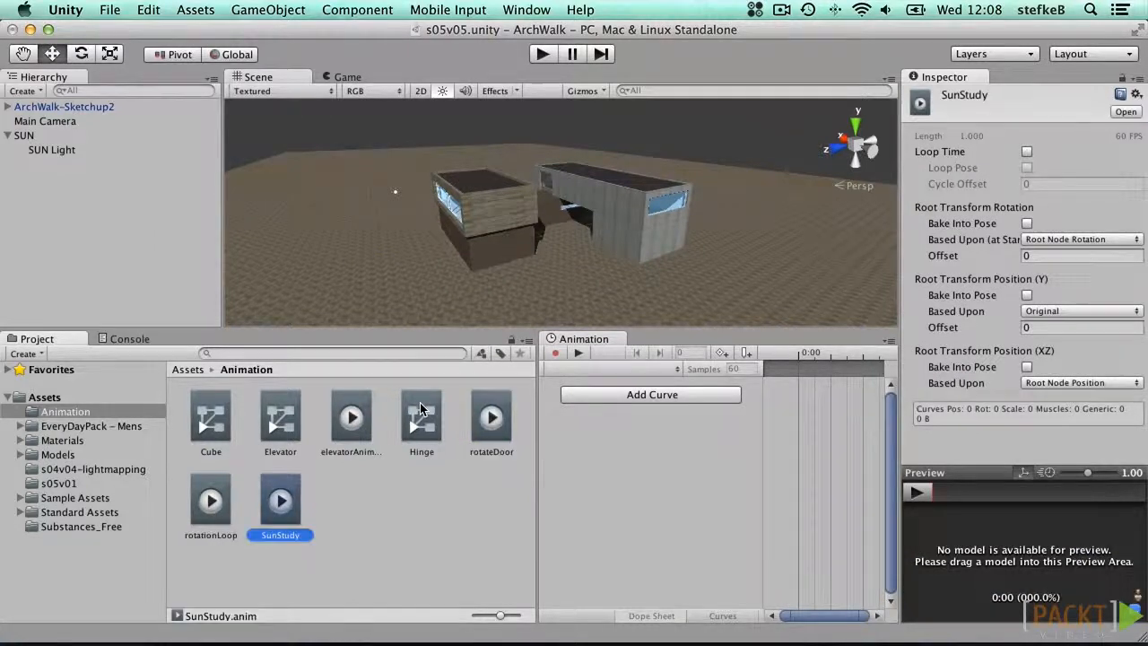
Assign the SunStudy clip to the SUN object and add a Transform Rotation curve to it
{"action": "left_click_drag", "start_coordinate": [276, 509], "coordinate": [33, 137]}
{"action": "left_click", "coordinate": [27, 136]}
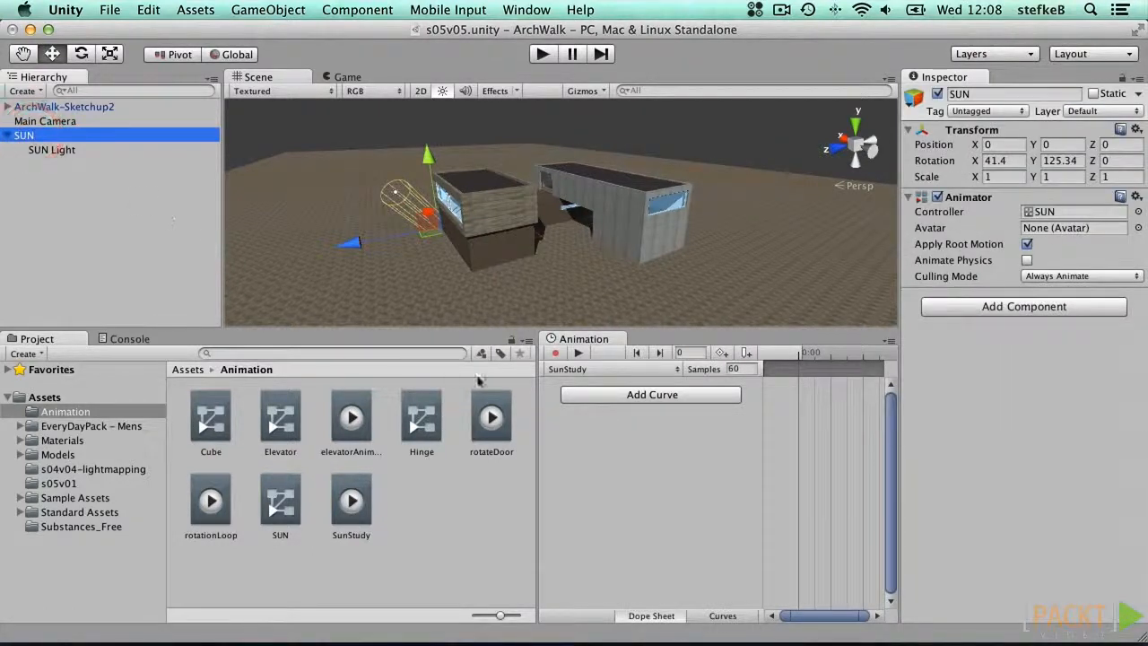
{"action": "left_click", "coordinate": [574, 395]}
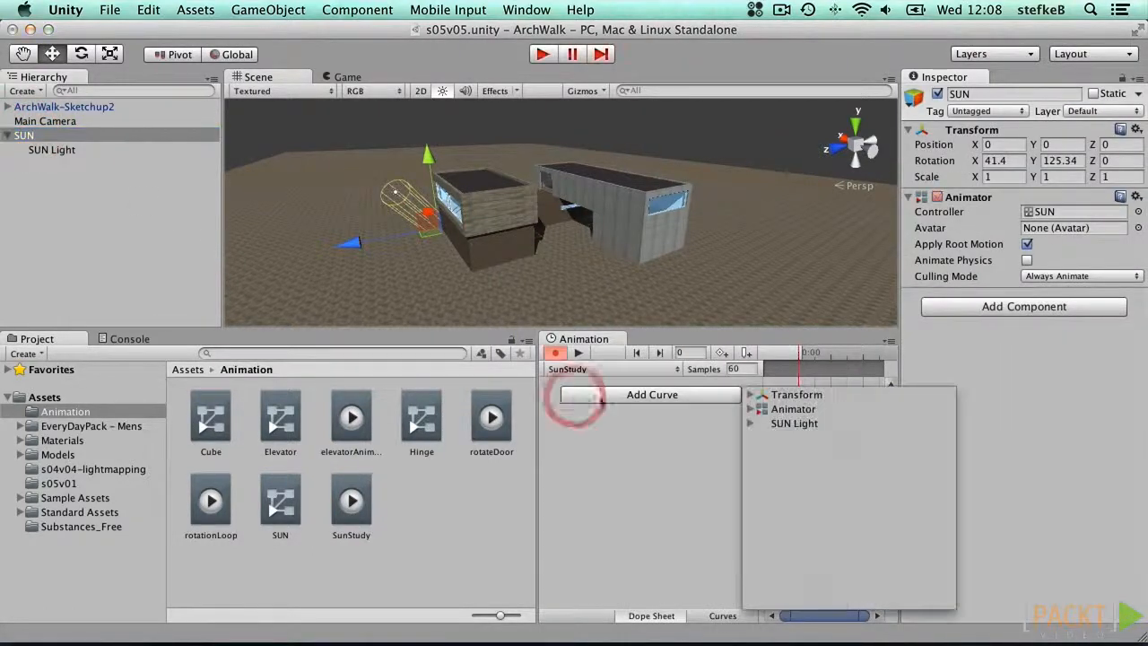
{"action": "left_click", "coordinate": [750, 395]}
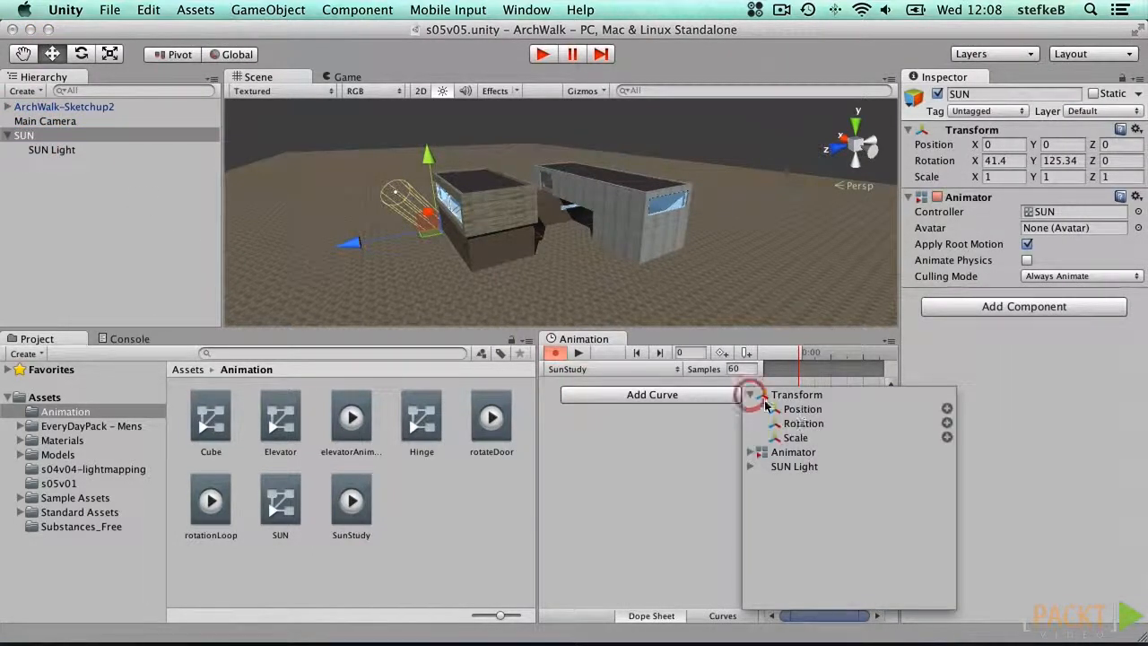
{"action": "left_click", "coordinate": [947, 423]}
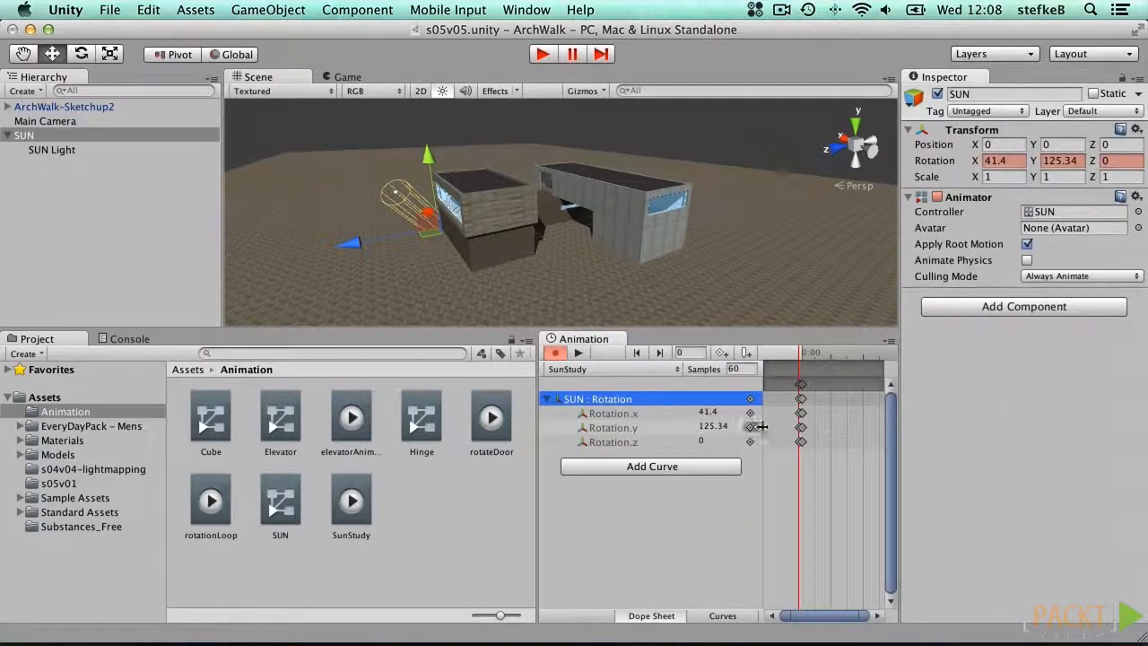
Set SUN's rotation key at frame 0 to X 0 and Y -90
{"action": "left_click_drag", "start_coordinate": [860, 619], "coordinate": [801, 615]}
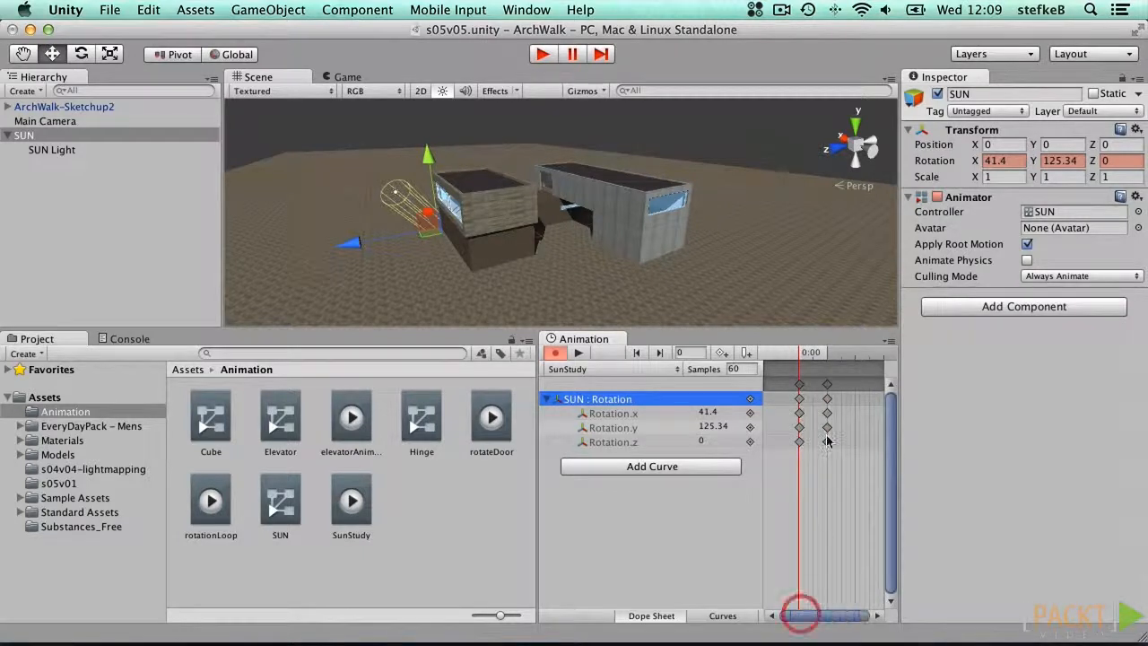
{"action": "left_click", "coordinate": [633, 428]}
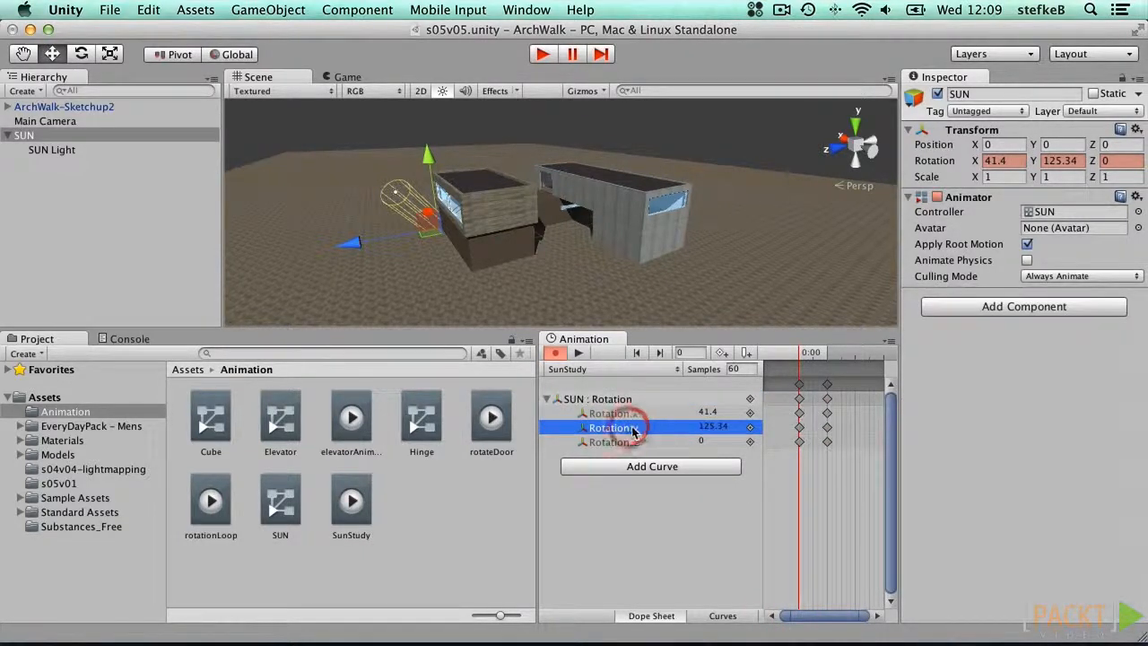
{"action": "left_click", "coordinate": [633, 414]}
{"action": "left_click", "coordinate": [799, 413]}
{"action": "left_click", "coordinate": [799, 414]}
{"action": "left_click", "coordinate": [994, 161]}
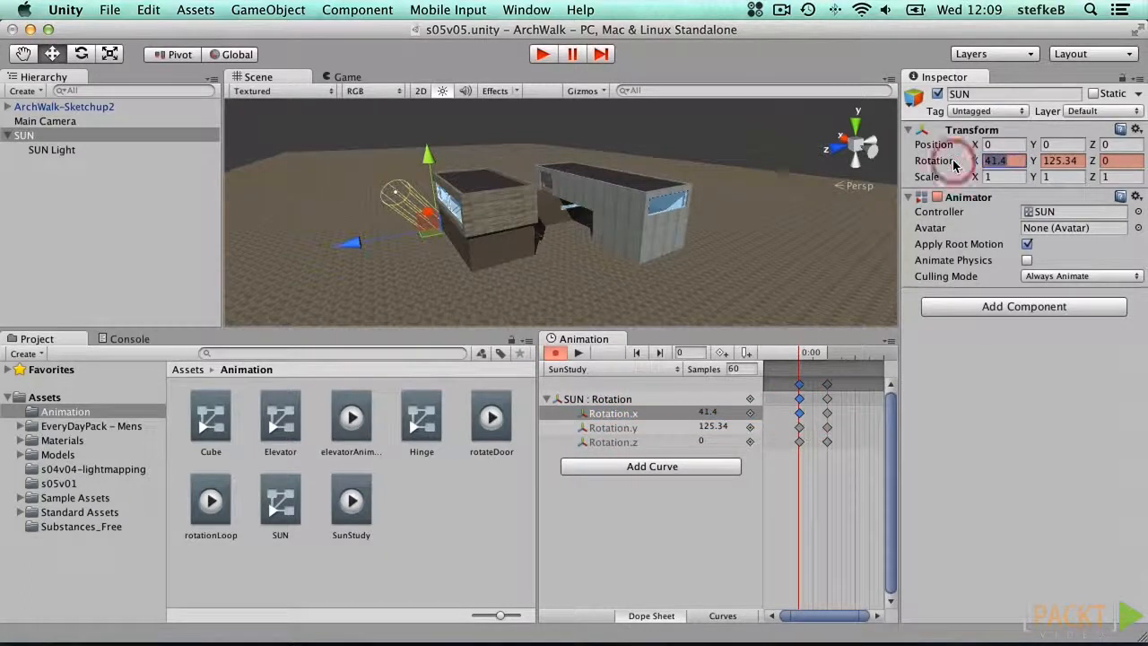
{"action": "type", "text": "0"}
{"action": "key", "text": "Tab"}
{"action": "type", "text": "-90"}
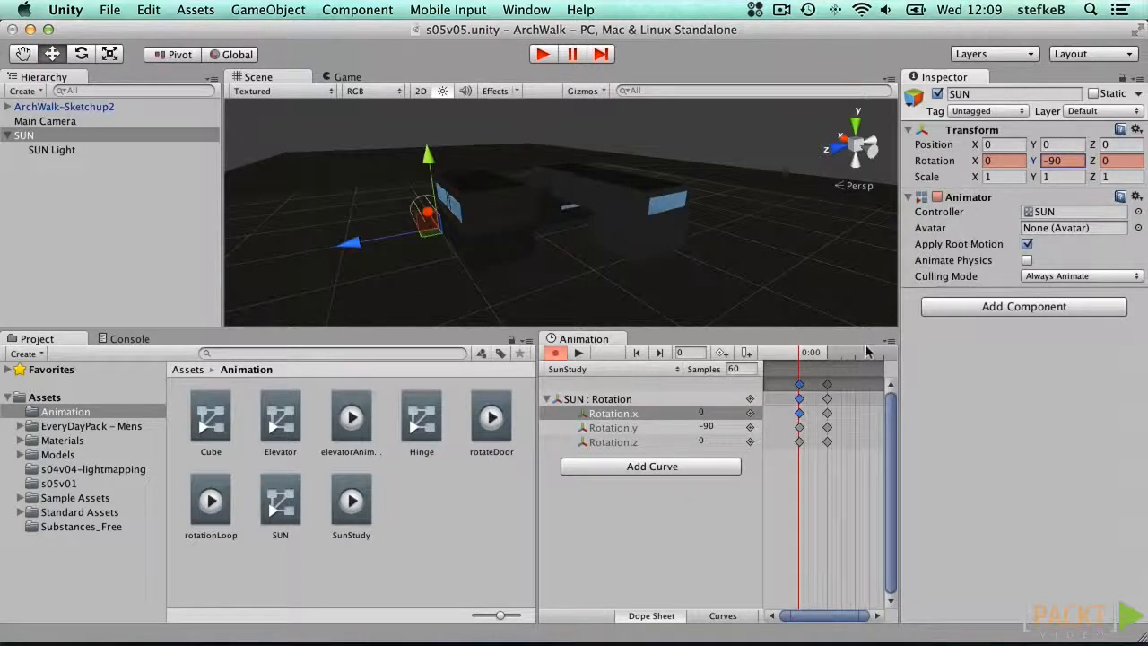
Add a SUN rotation key at frame 150 with X 45 and Y 0
{"action": "left_click_drag", "start_coordinate": [807, 356], "coordinate": [847, 356]}
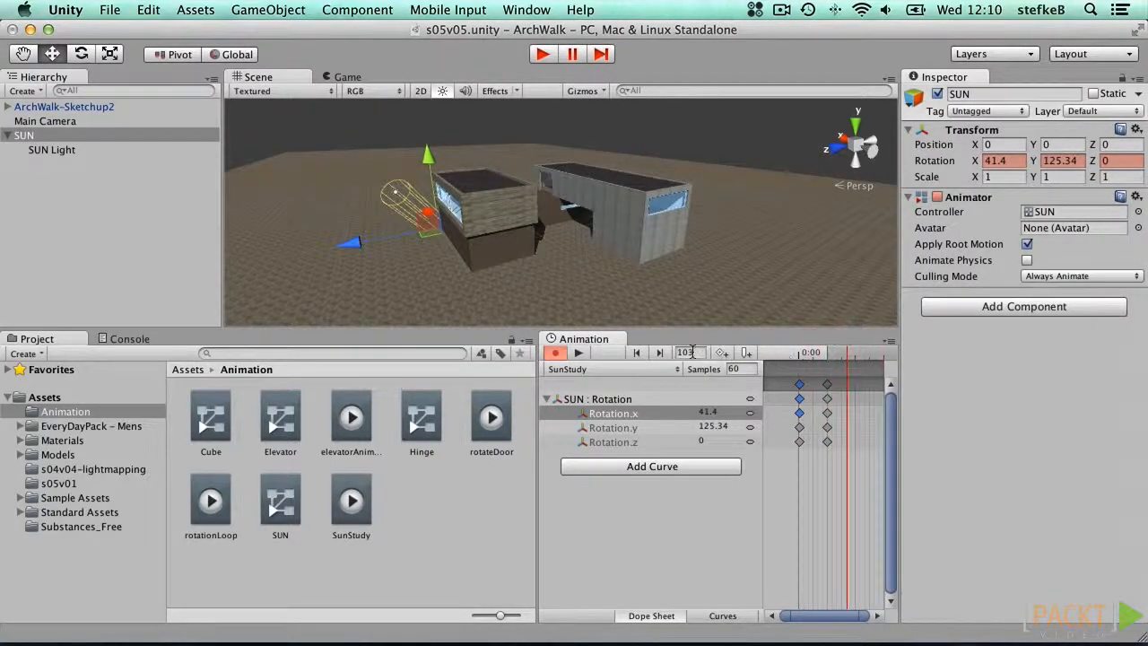
{"action": "type", "text": "150"}
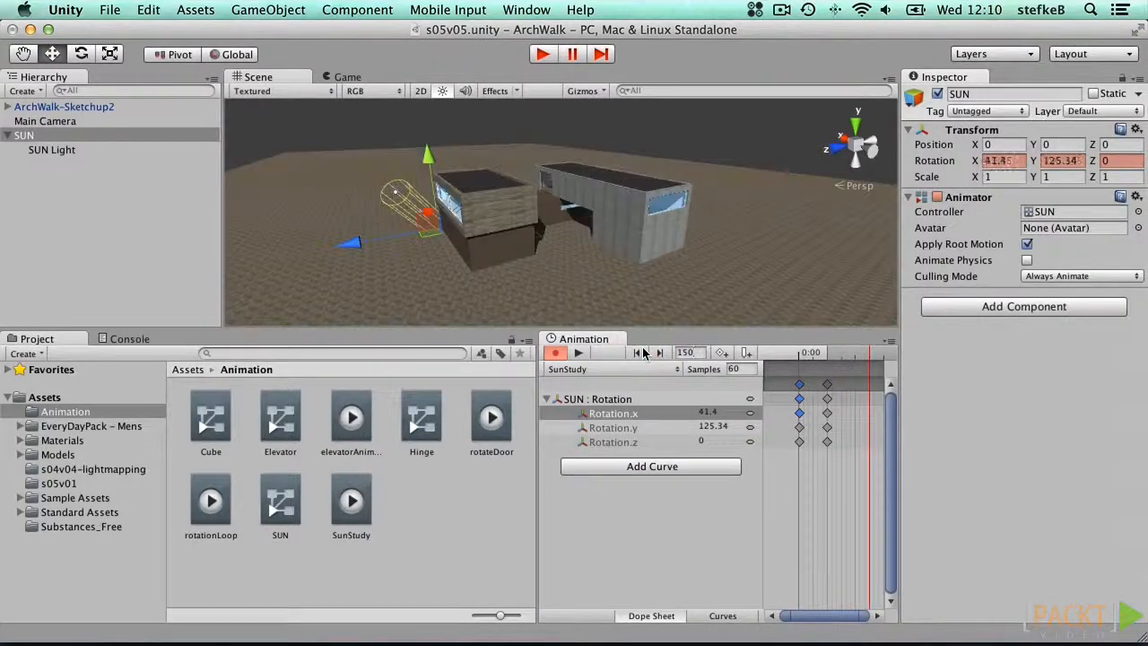
{"action": "left_click", "coordinate": [1022, 161]}
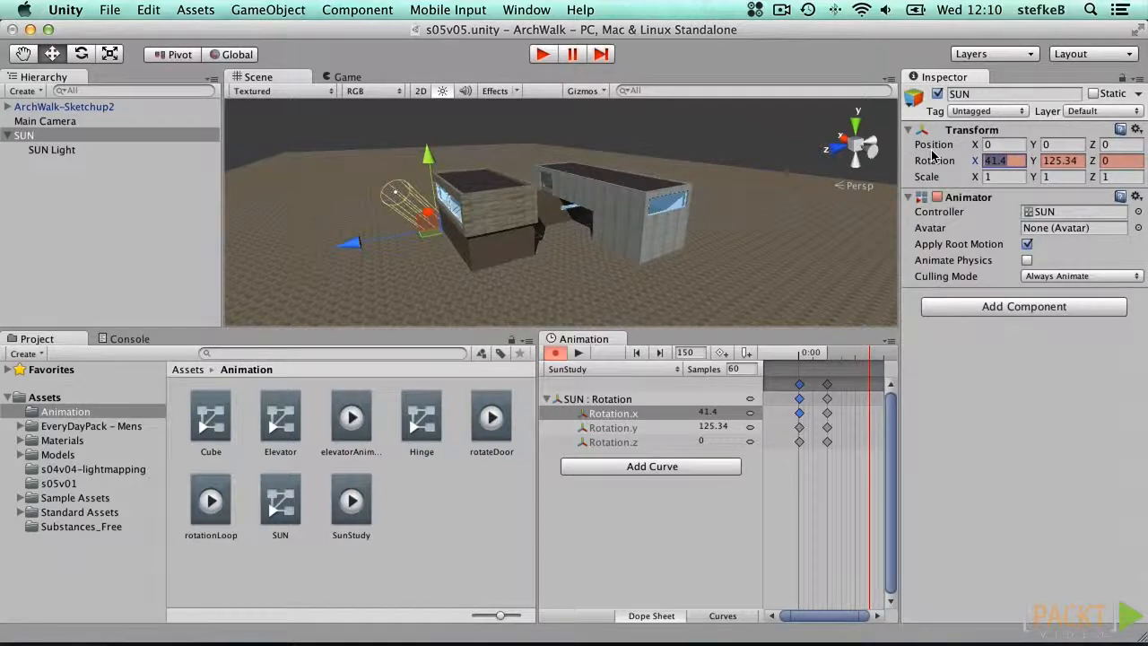
{"action": "type", "text": "45"}
{"action": "key", "text": "Tab"}
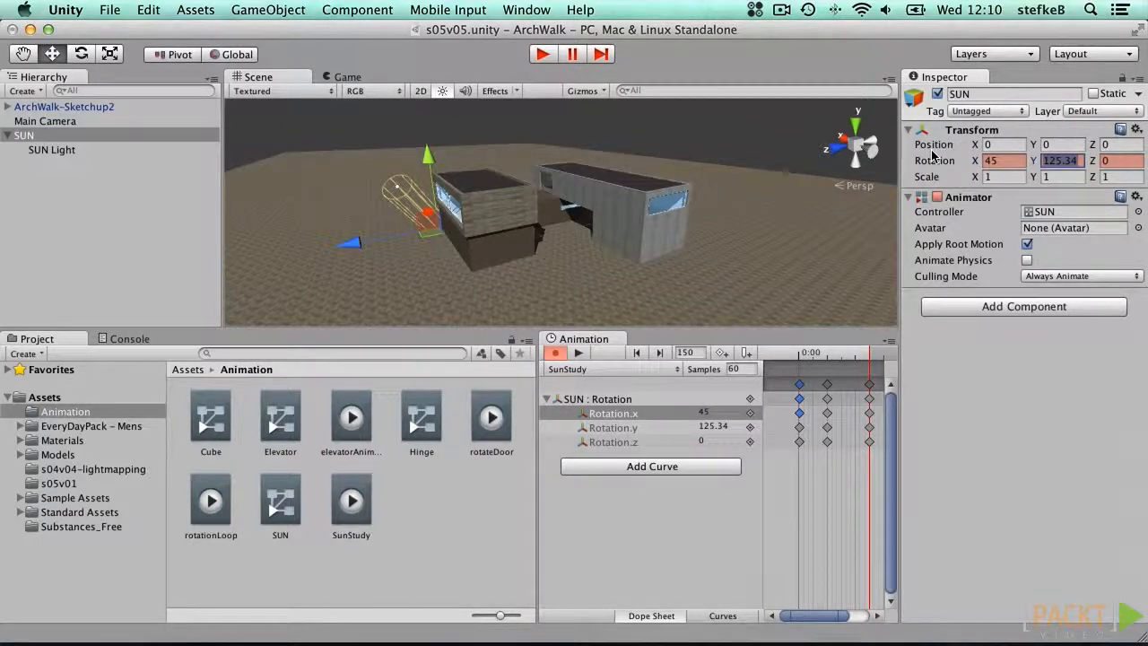
{"action": "type", "text": "0"}
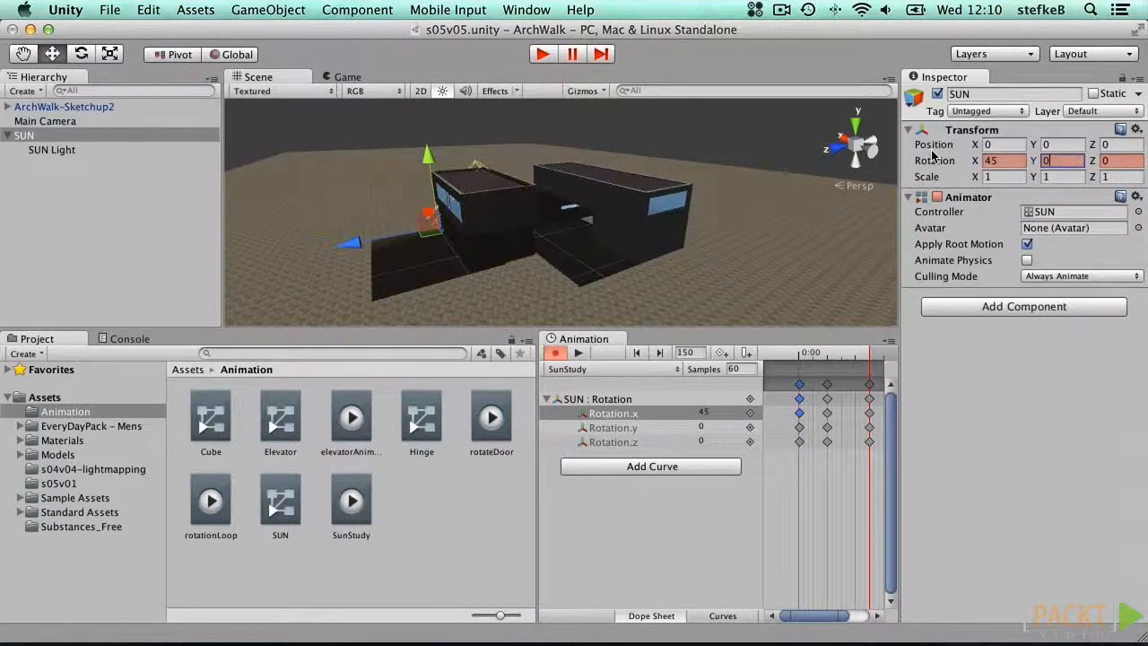
{"action": "key", "text": "Tab"}
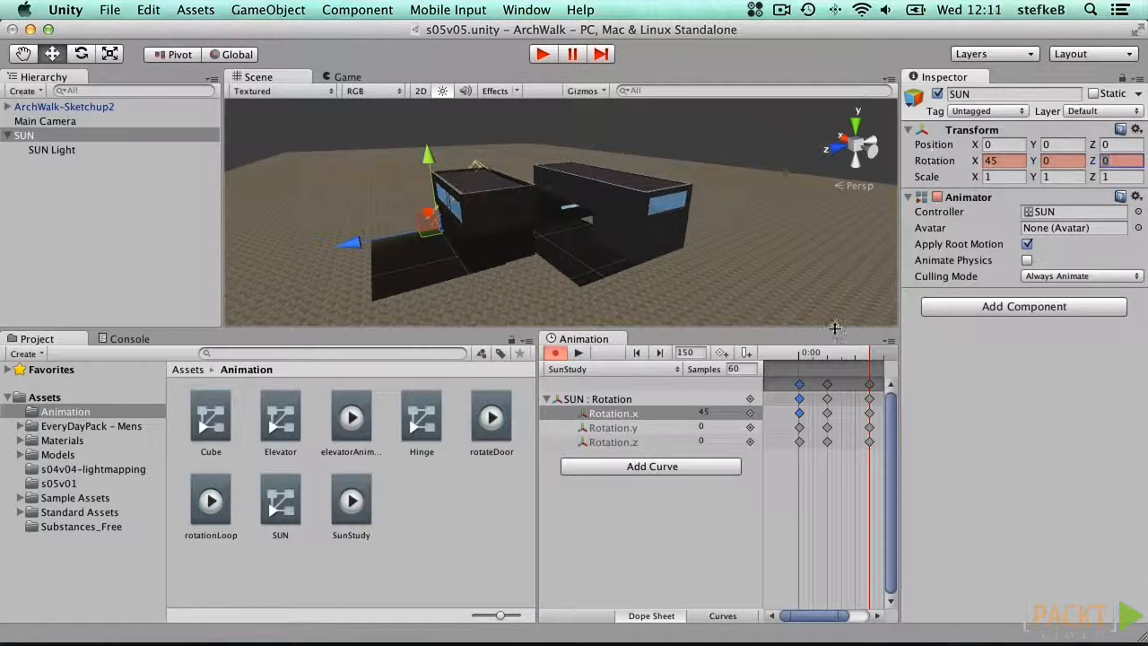
Set SUN's rotation key at frame 150 to X 0 and Y 90
{"action": "left_click", "coordinate": [871, 415]}
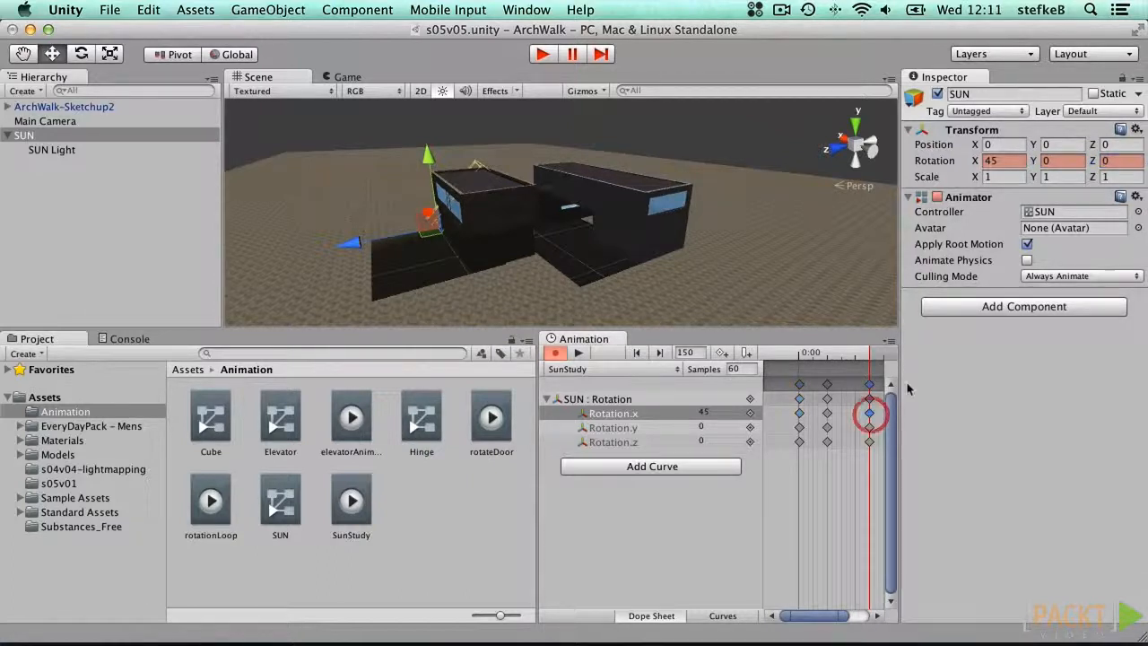
{"action": "left_click_drag", "start_coordinate": [995, 163], "coordinate": [968, 161]}
{"action": "type", "text": "0"}
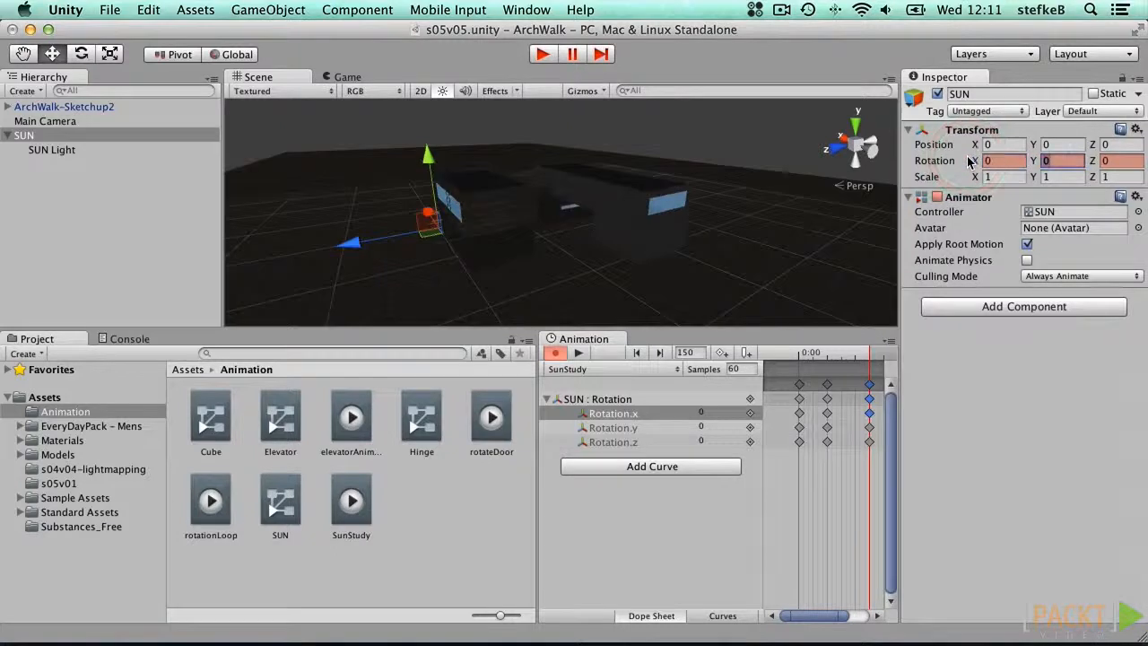
{"action": "type", "text": "90"}
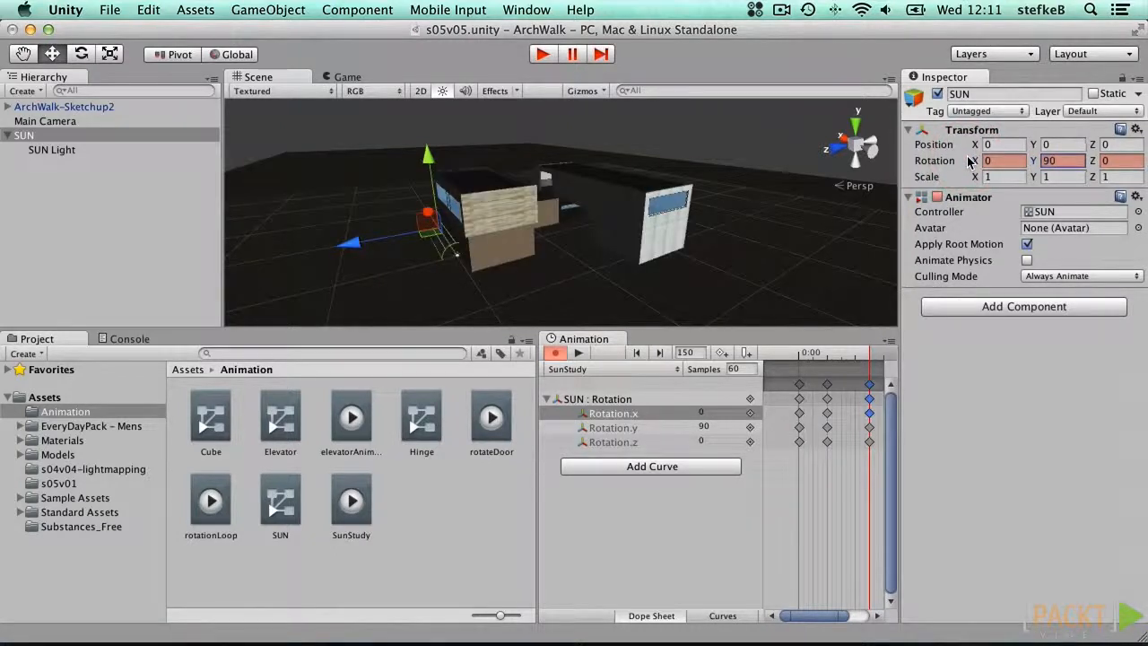
{"action": "left_click", "coordinate": [710, 425]}
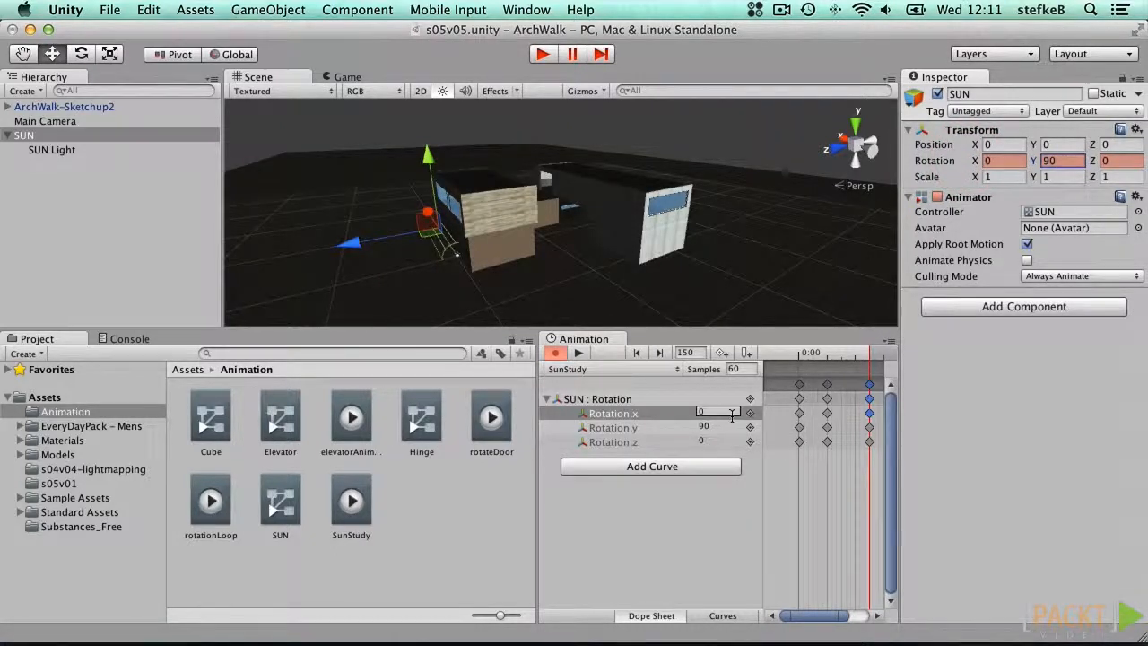
Widen the Animation window, fit all the keys in its timeline and collapse the SUN rotation curves
{"action": "left_click_drag", "start_coordinate": [536, 395], "coordinate": [323, 396]}
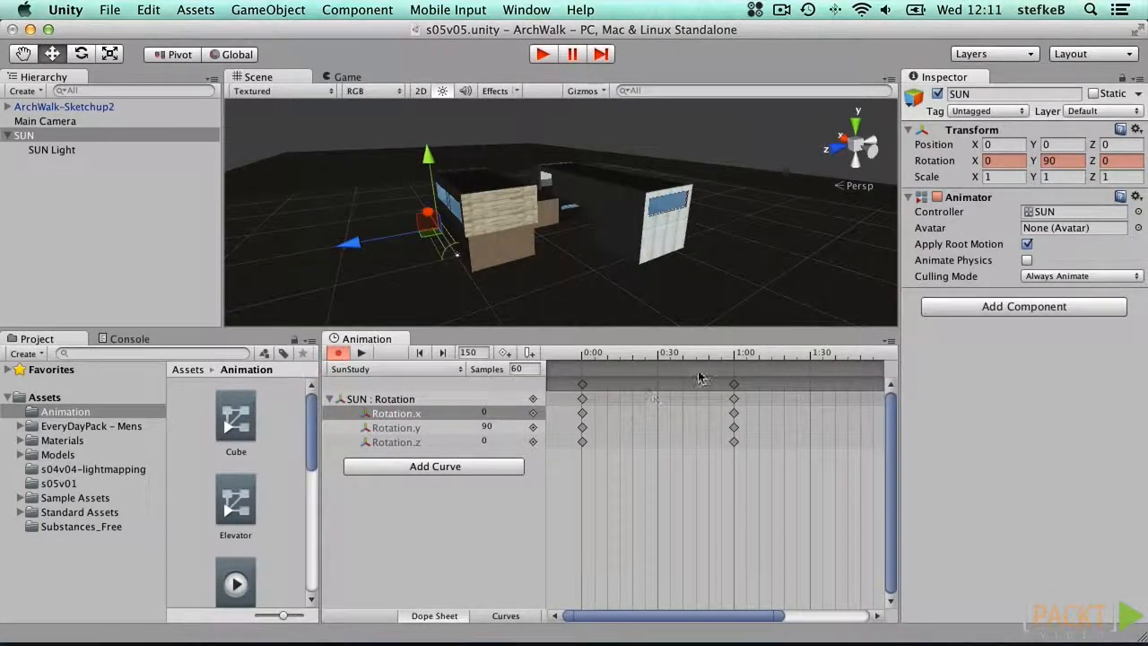
{"action": "left_click_drag", "start_coordinate": [785, 618], "coordinate": [868, 617]}
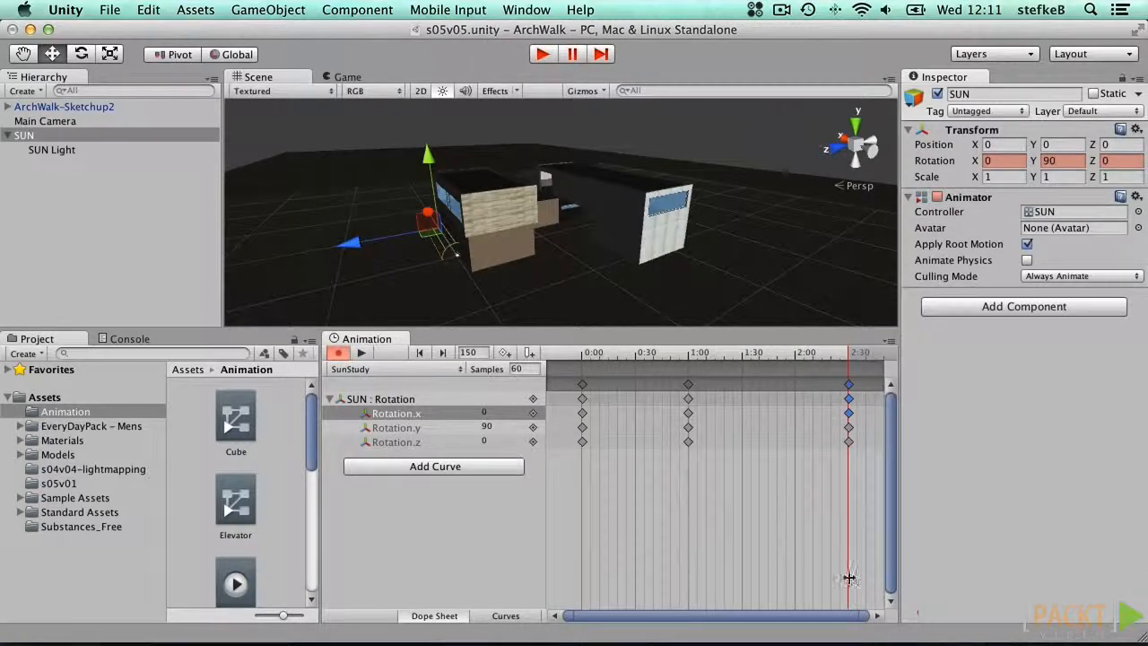
{"action": "left_click", "coordinate": [330, 400]}
{"action": "left_click", "coordinate": [334, 399]}
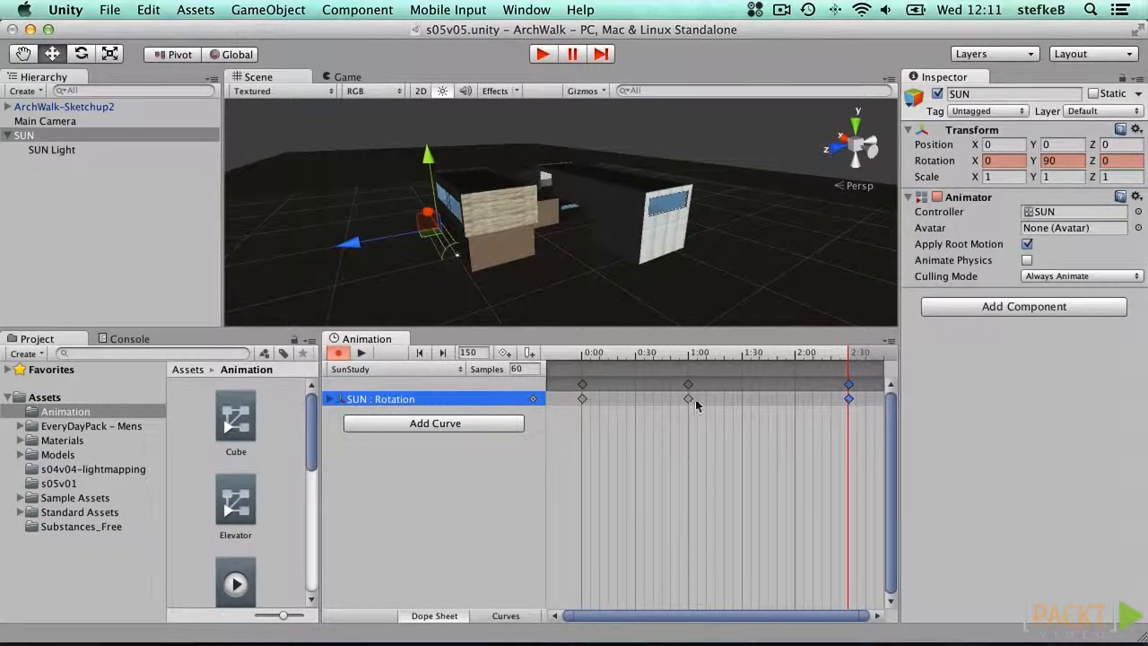
Retime SUN's middle rotation key to frame 150 and its last key to frame 300, and preview the clip
{"action": "left_click_drag", "start_coordinate": [688, 384], "coordinate": [770, 388]}
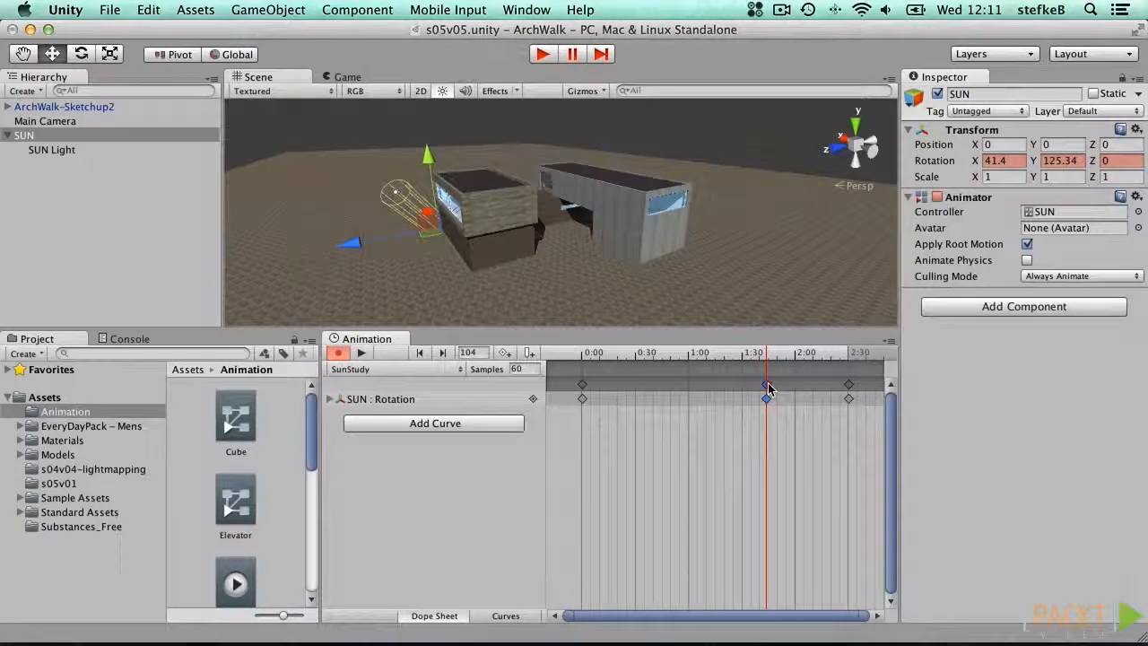
{"action": "scroll", "coordinate": [768, 395], "scroll_direction": "down", "scroll_amount": 4}
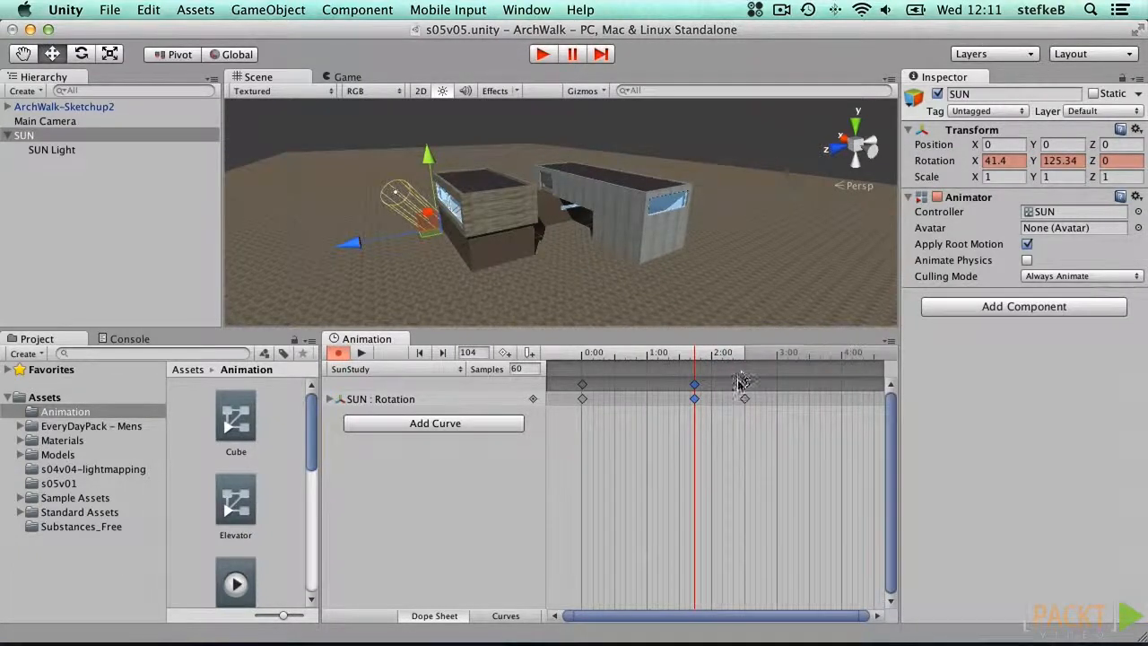
{"action": "left_click_drag", "start_coordinate": [745, 386], "coordinate": [843, 388]}
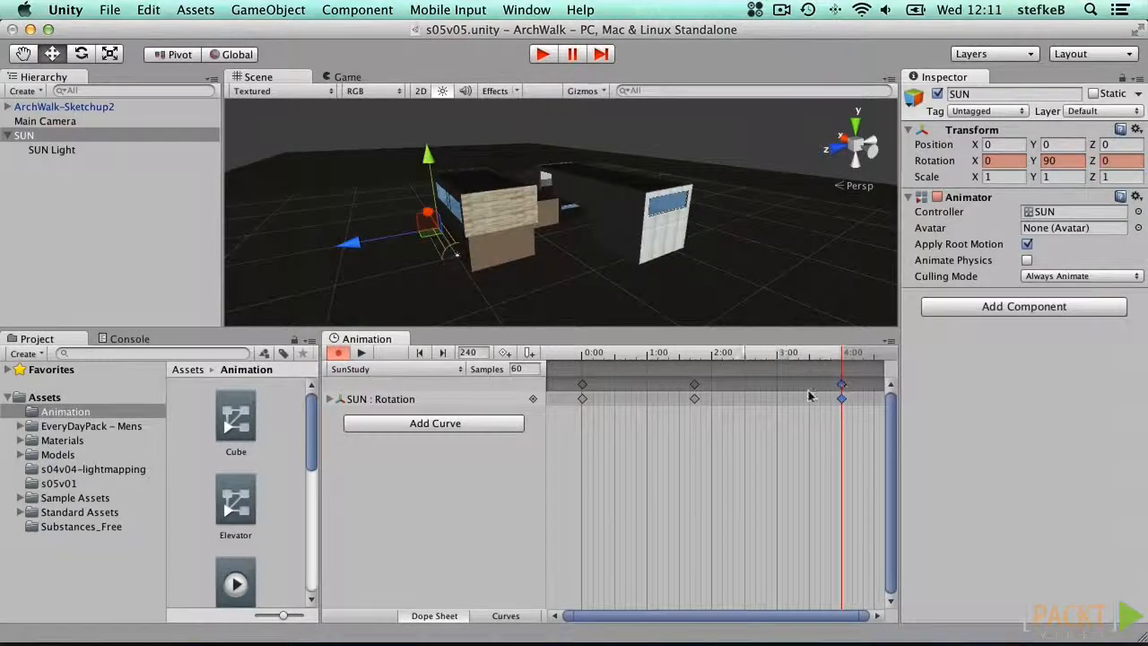
{"action": "left_click_drag", "start_coordinate": [694, 386], "coordinate": [791, 387]}
{"action": "scroll", "coordinate": [776, 436], "scroll_direction": "down", "scroll_amount": 3}
{"action": "scroll", "coordinate": [776, 436], "scroll_direction": "down", "scroll_amount": 1}
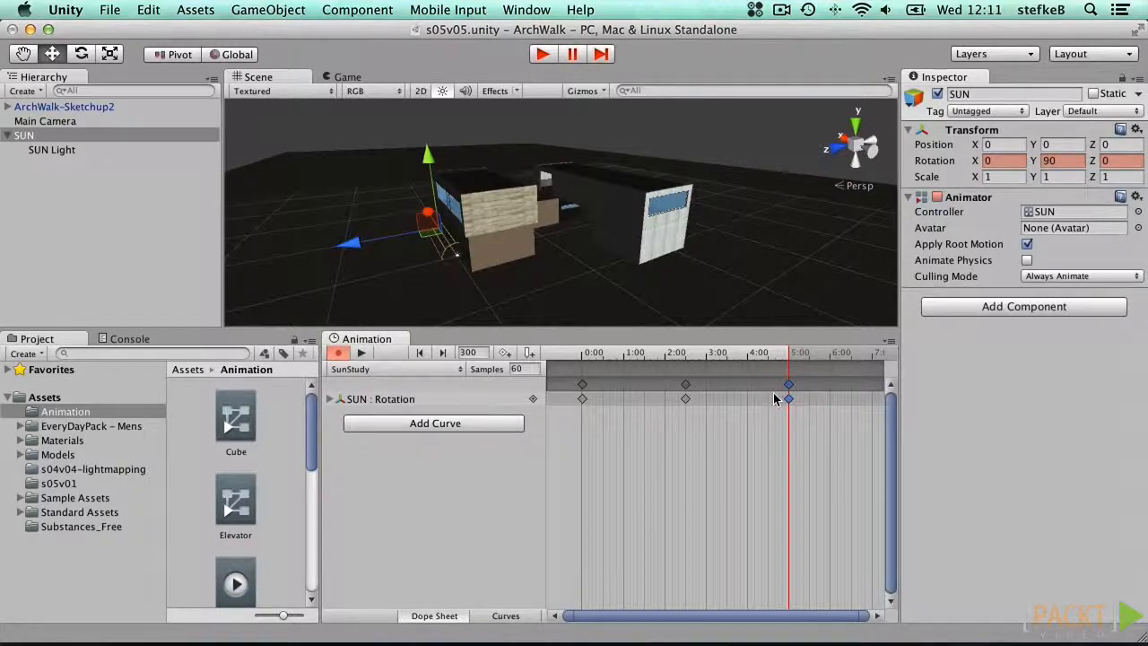
{"action": "left_click", "coordinate": [363, 353]}
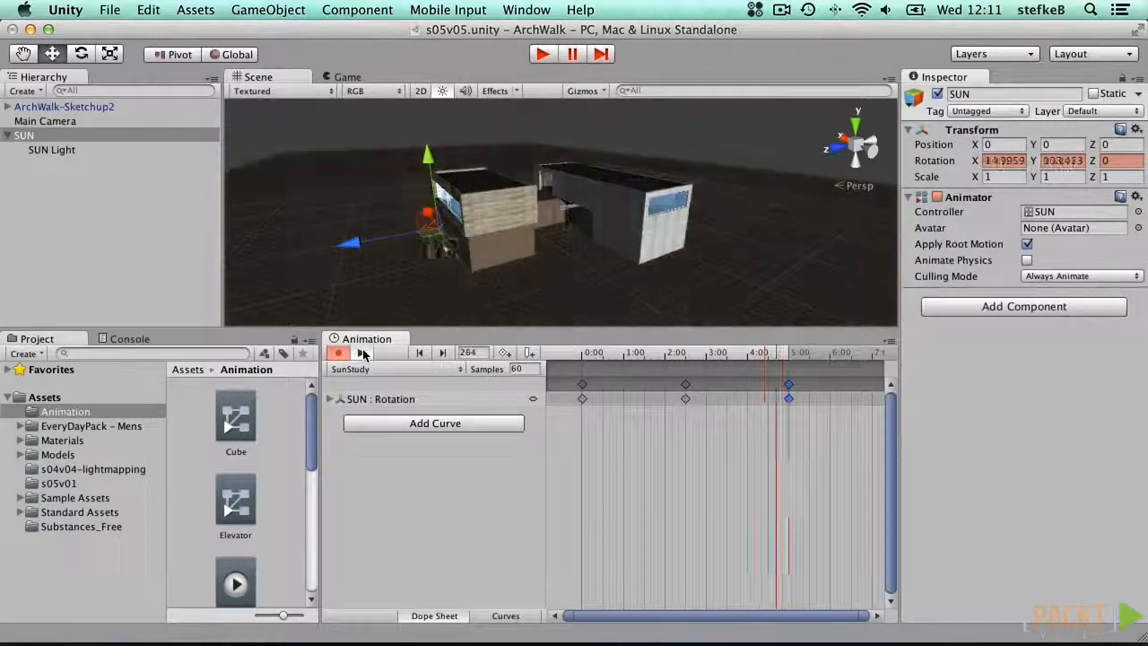
{"action": "left_click", "coordinate": [364, 352]}
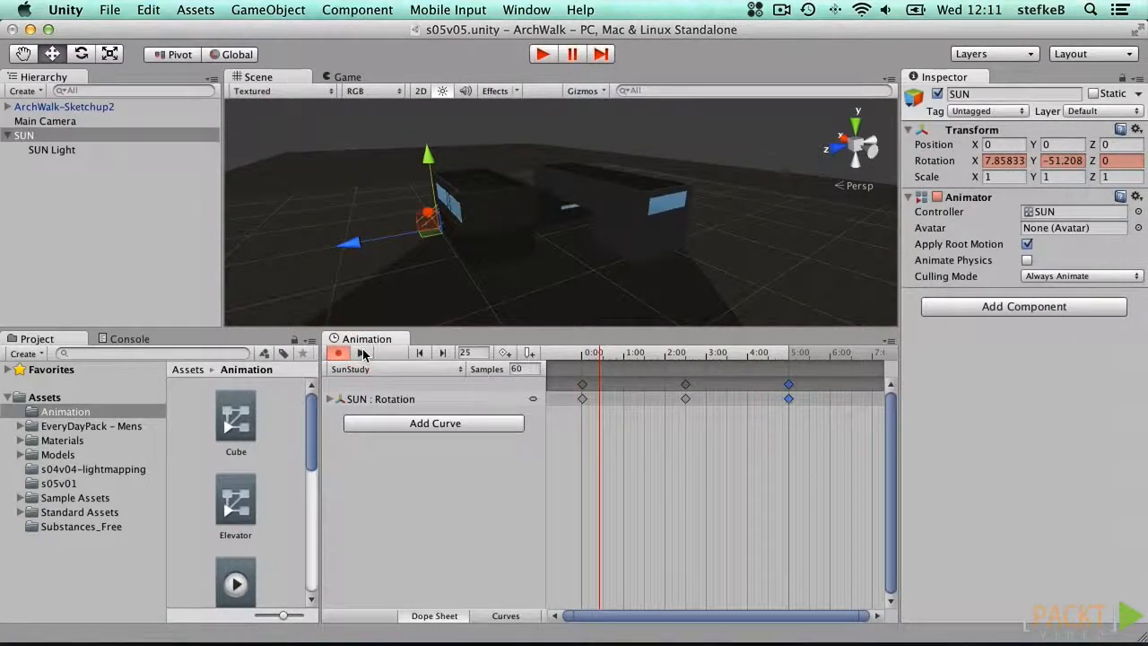
Add a Light Color curve for the SUN Light child object to the SunStudy clip
{"action": "left_click", "coordinate": [417, 423]}
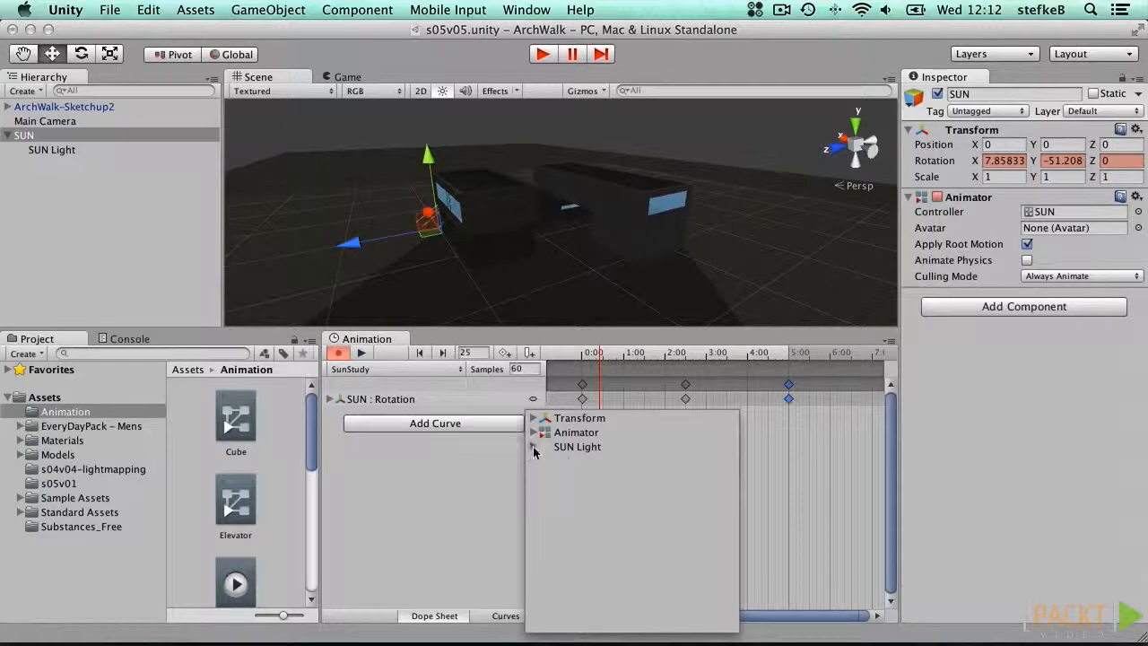
{"action": "left_click", "coordinate": [533, 447]}
{"action": "left_click", "coordinate": [546, 489]}
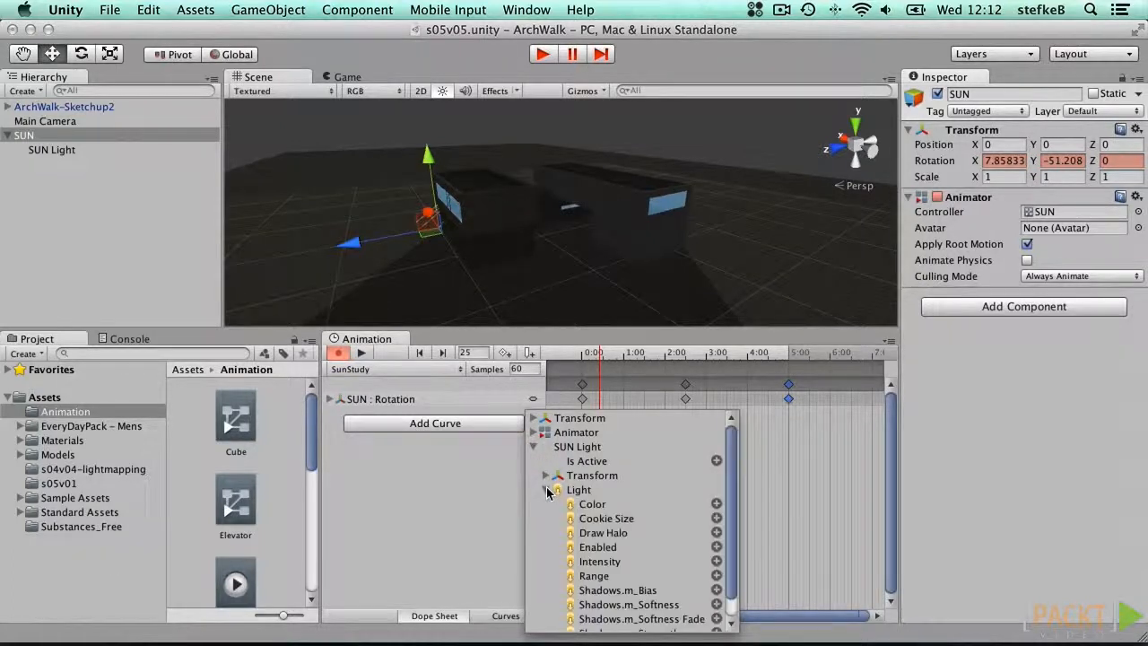
{"action": "left_click", "coordinate": [593, 505]}
{"action": "scroll", "coordinate": [695, 510], "scroll_direction": "down", "scroll_amount": 1}
{"action": "left_click", "coordinate": [717, 482]}
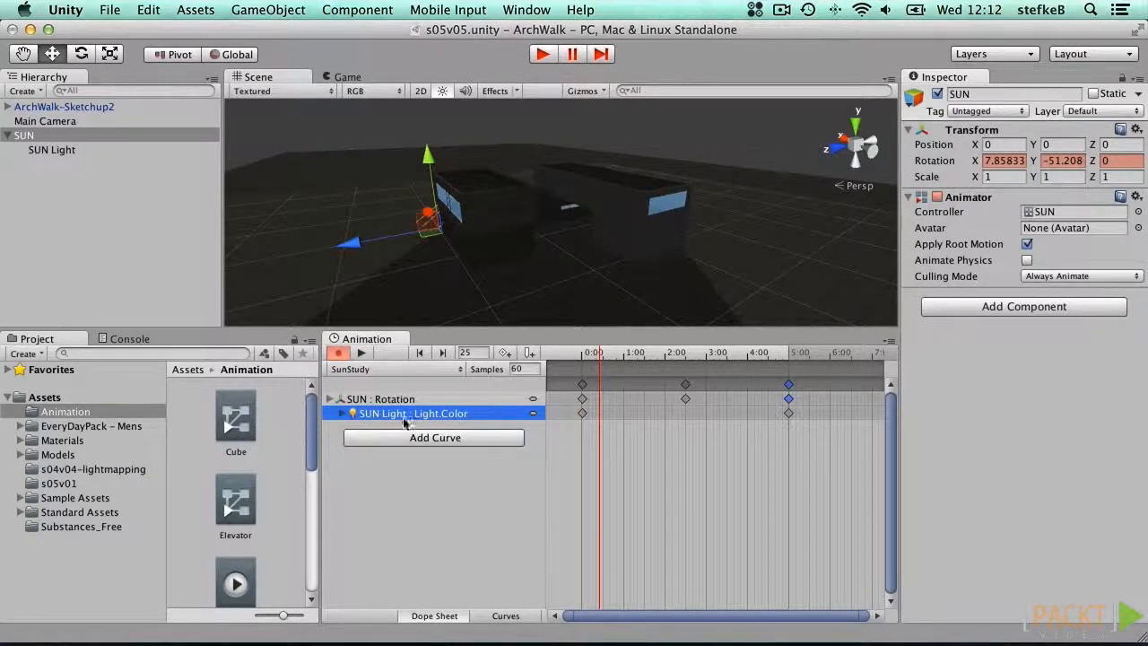
Set the SUN Light color key at frame 0 to a dark orange
{"action": "left_click", "coordinate": [345, 415]}
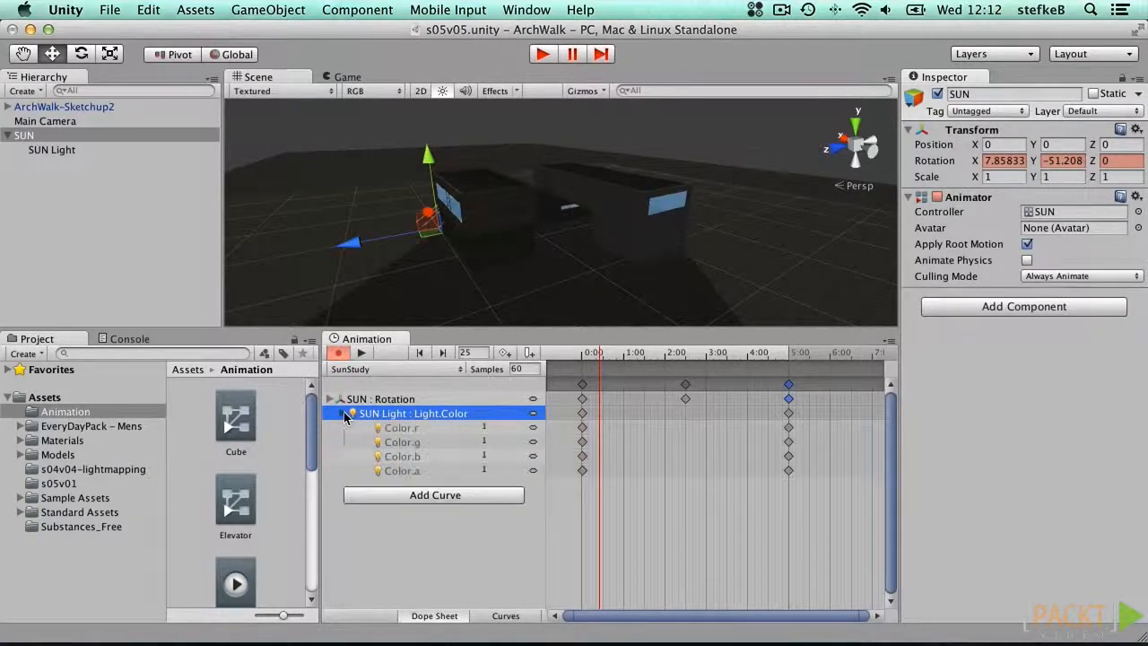
{"action": "left_click", "coordinate": [579, 359]}
{"action": "left_click", "coordinate": [582, 414]}
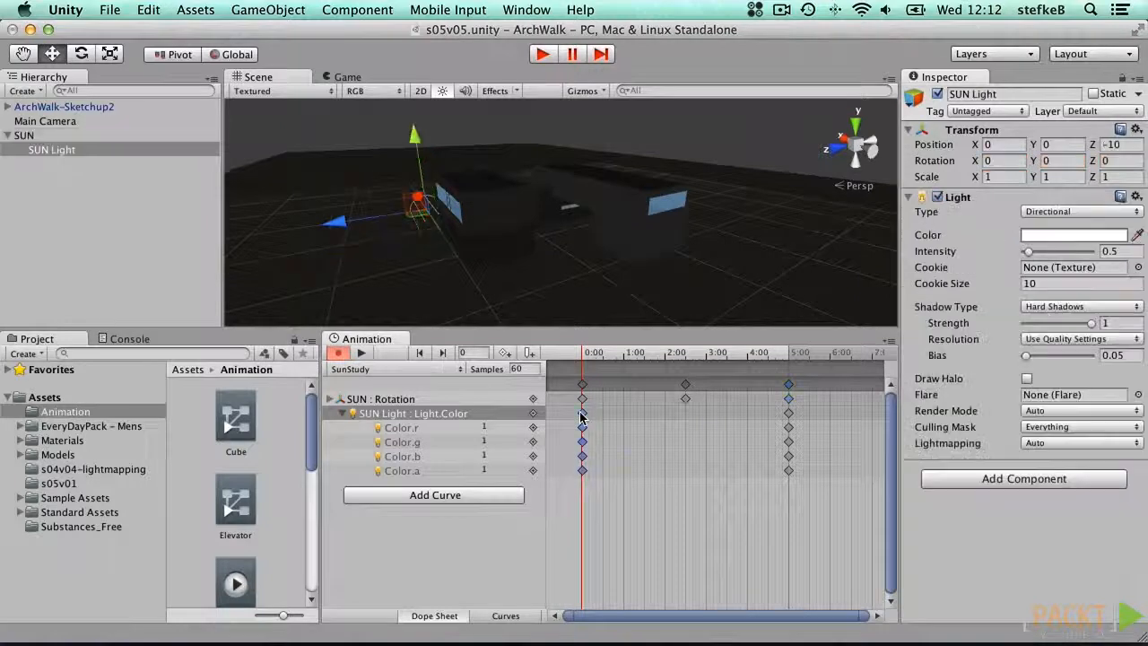
{"action": "left_click", "coordinate": [1046, 235]}
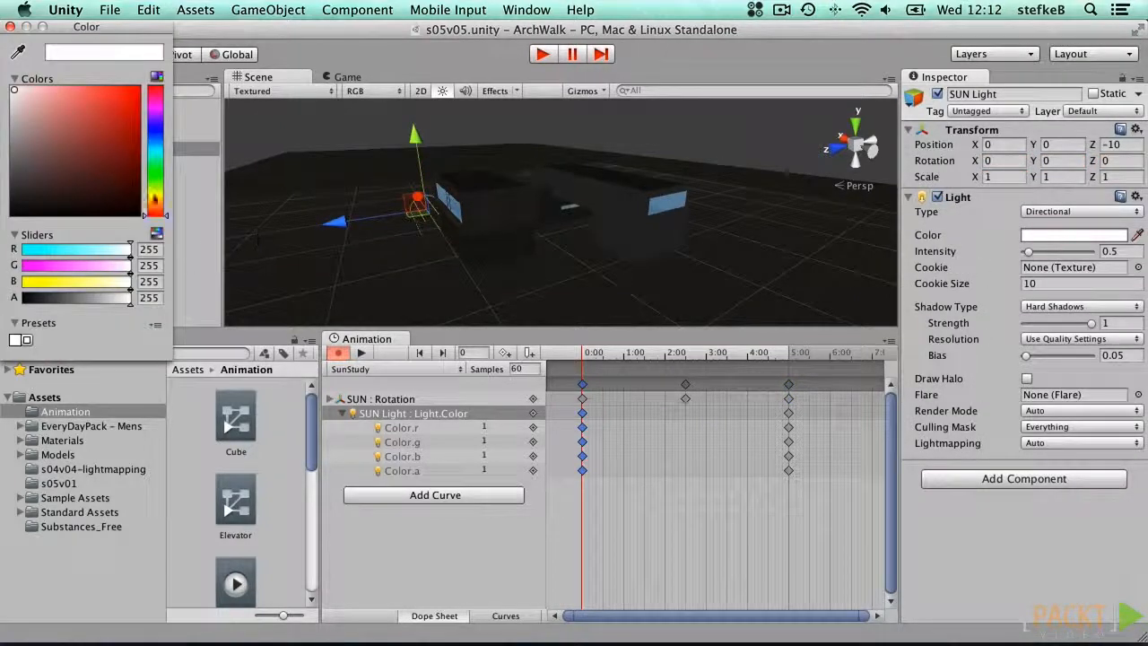
{"action": "mouse_move", "coordinate": [71, 176]}
{"action": "left_mouse_down"}
{"action": "mouse_move", "coordinate": [61, 121]}
{"action": "mouse_move", "coordinate": [55, 135]}
{"action": "mouse_move", "coordinate": [70, 141]}
{"action": "mouse_move", "coordinate": [101, 117]}
{"action": "left_mouse_up"}
{"action": "left_click", "coordinate": [153, 203]}
{"action": "left_click", "coordinate": [8, 27]}
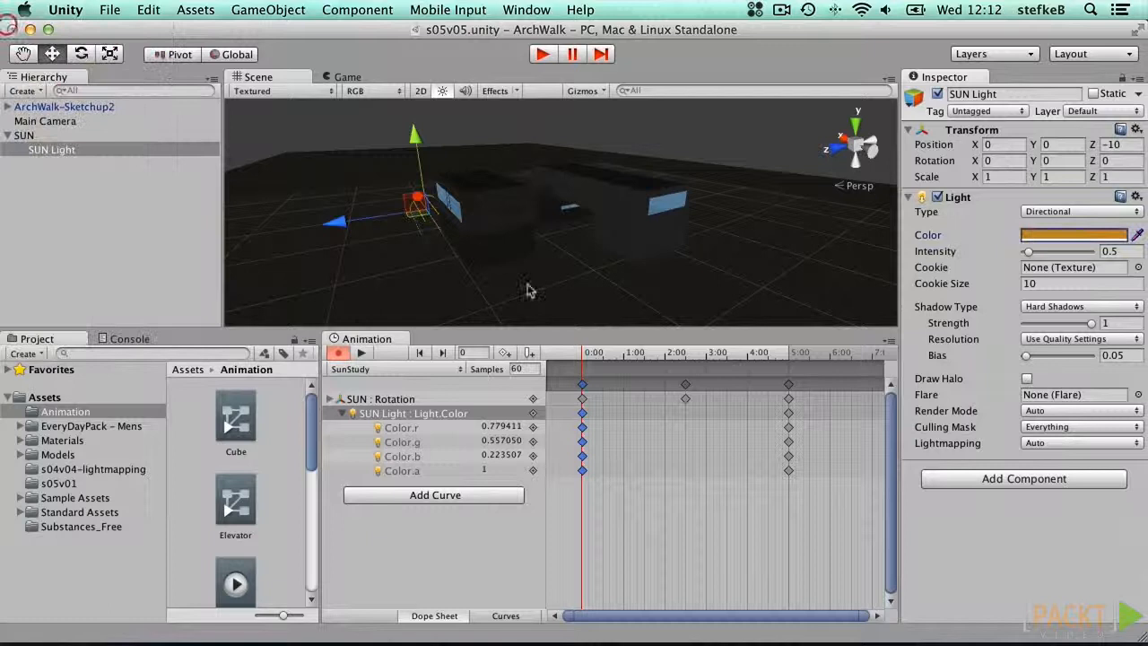
Add a SUN Light color key at frame 150 with a pale yellow, RGB 253, 250, 225
{"action": "left_click", "coordinate": [684, 353]}
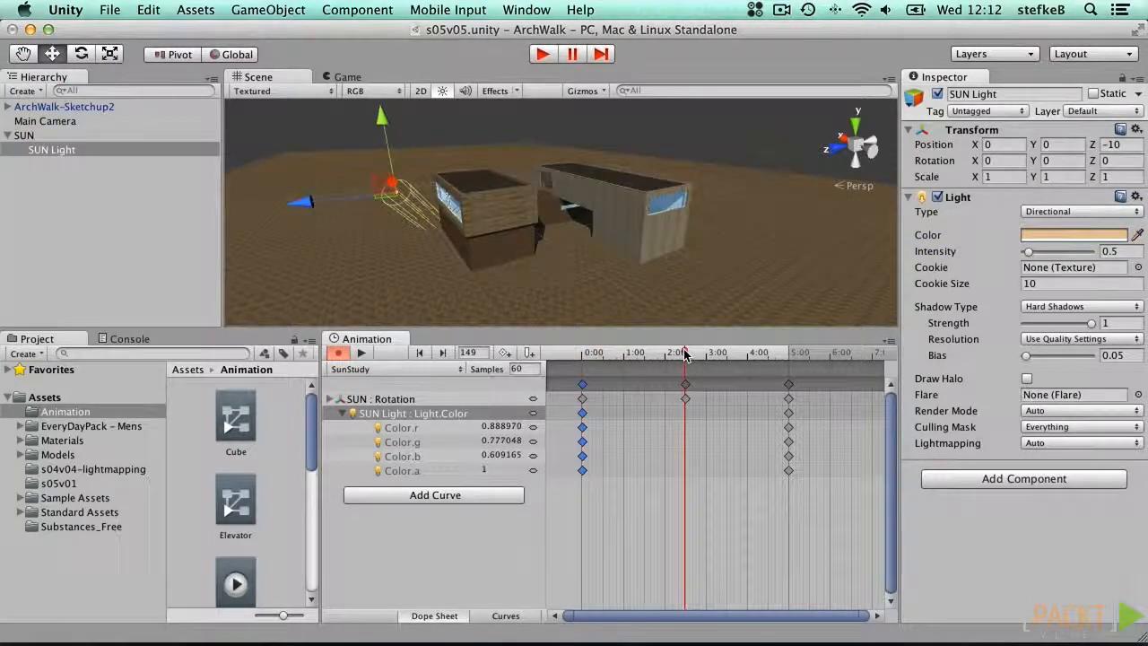
{"action": "left_click", "coordinate": [685, 399]}
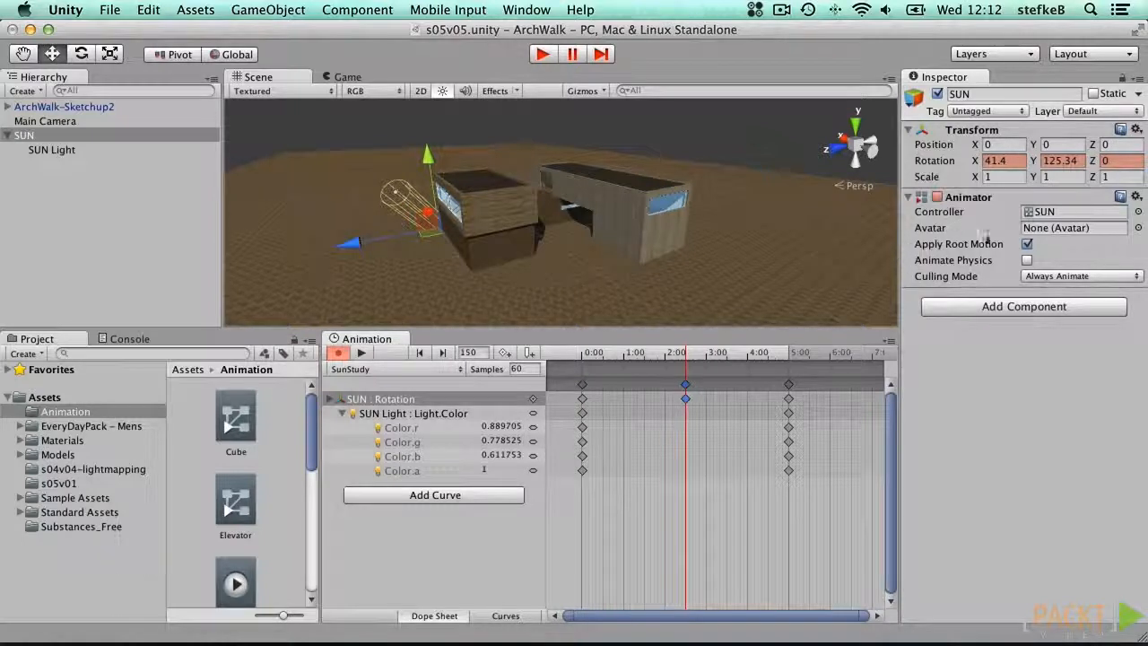
{"action": "left_click", "coordinate": [61, 150]}
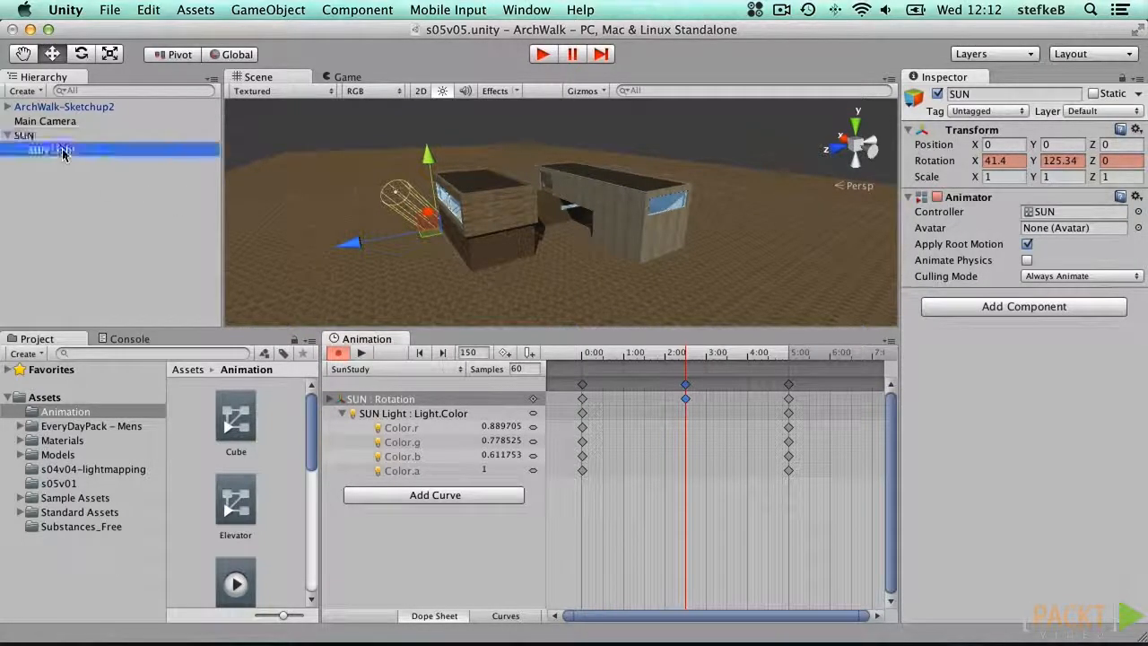
{"action": "left_click", "coordinate": [1074, 235]}
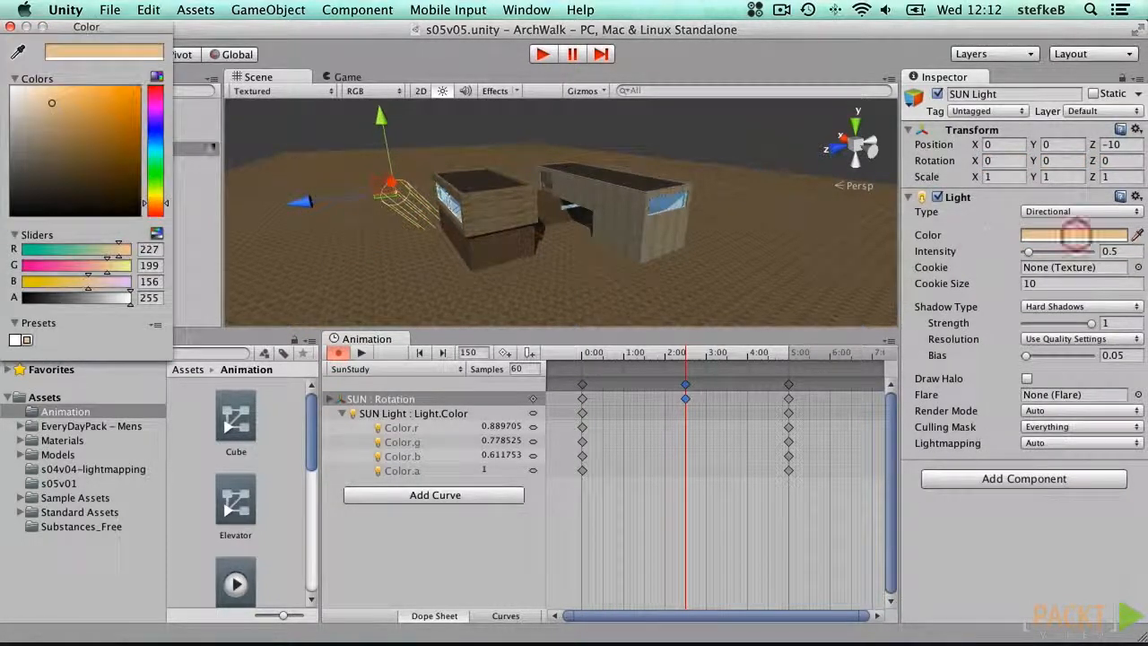
{"action": "left_click_drag", "start_coordinate": [156, 206], "coordinate": [157, 195]}
{"action": "left_click", "coordinate": [26, 93]}
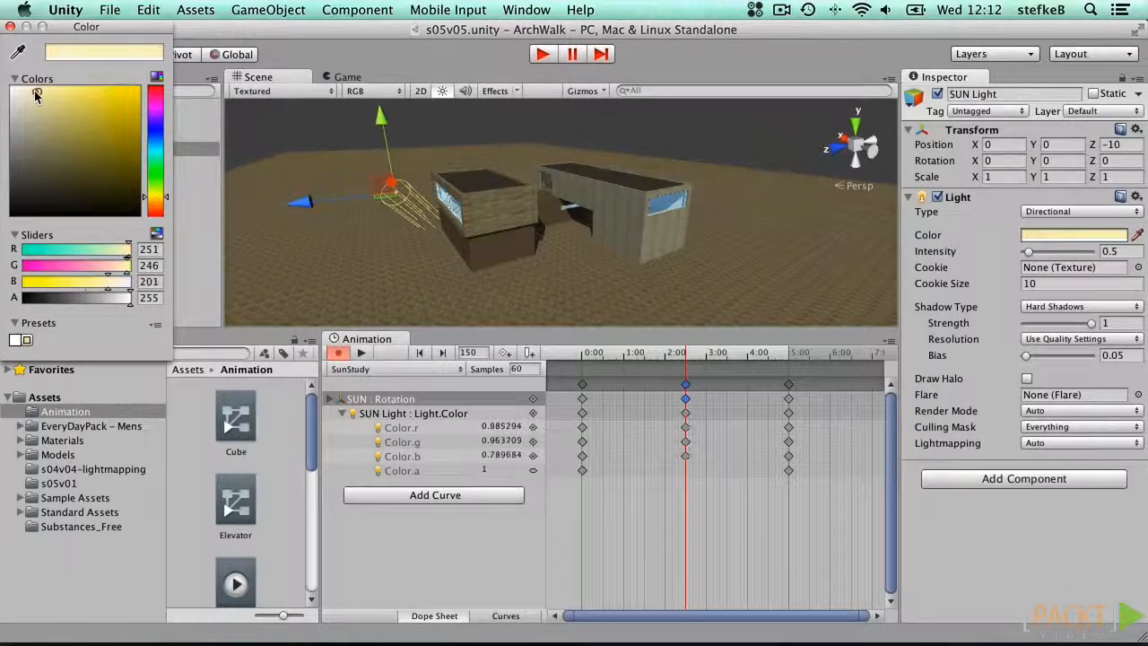
{"action": "left_click", "coordinate": [28, 95]}
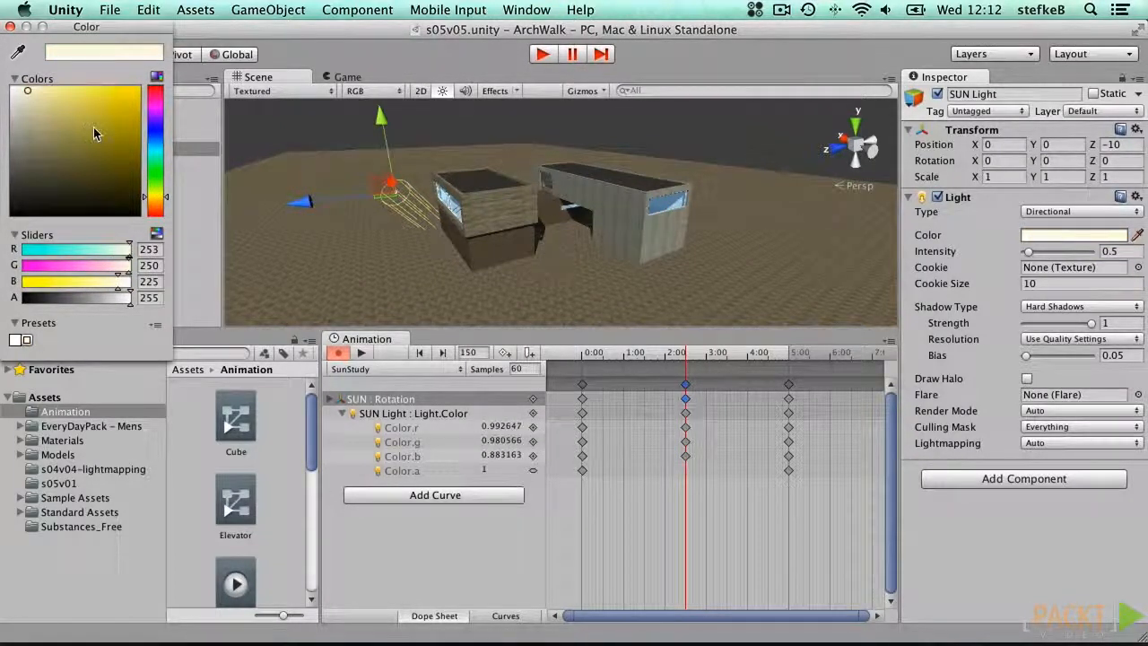
{"action": "left_click", "coordinate": [10, 27]}
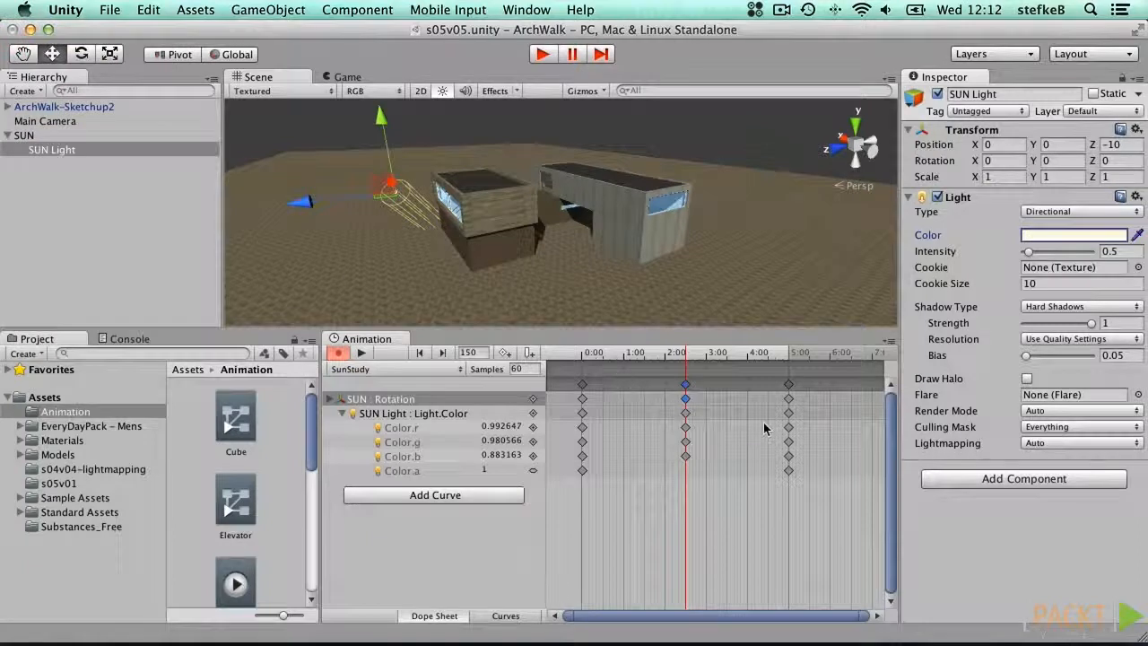
Set the SUN Light color key at frame 300 to a very dark purple
{"action": "left_click", "coordinate": [787, 437]}
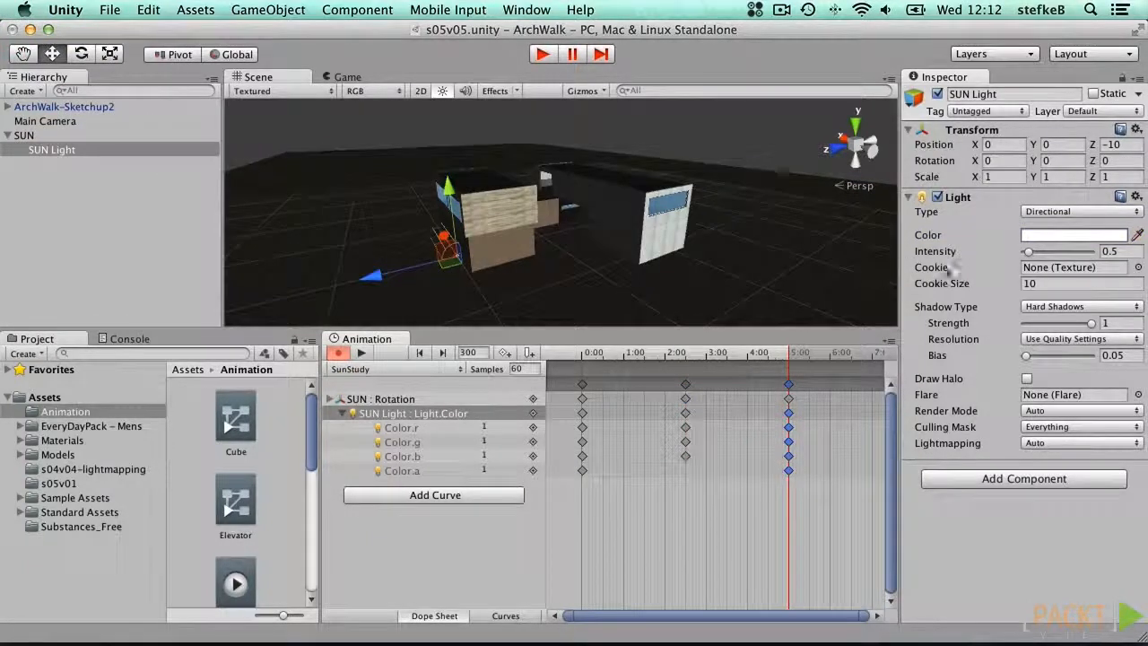
{"action": "left_click", "coordinate": [1040, 235]}
{"action": "mouse_move", "coordinate": [93, 265]}
{"action": "left_mouse_down"}
{"action": "mouse_move", "coordinate": [42, 269]}
{"action": "mouse_move", "coordinate": [36, 282]}
{"action": "mouse_move", "coordinate": [97, 283]}
{"action": "left_mouse_up"}
{"action": "left_click", "coordinate": [155, 112]}
{"action": "left_click_drag", "start_coordinate": [111, 101], "coordinate": [98, 189]}
Play the SunStudy clip from its start to check the sun's rotation and color changes, and stop playback
{"action": "left_click", "coordinate": [361, 356]}
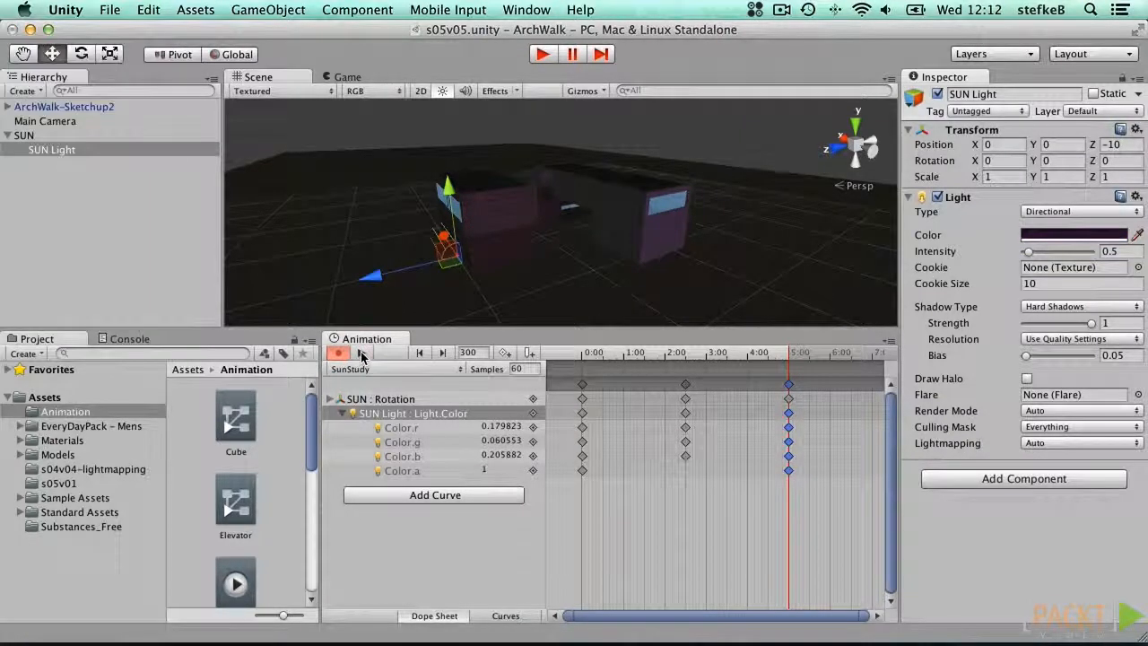
{"action": "left_click", "coordinate": [417, 353]}
{"action": "left_click", "coordinate": [417, 353]}
{"action": "left_click", "coordinate": [361, 353]}
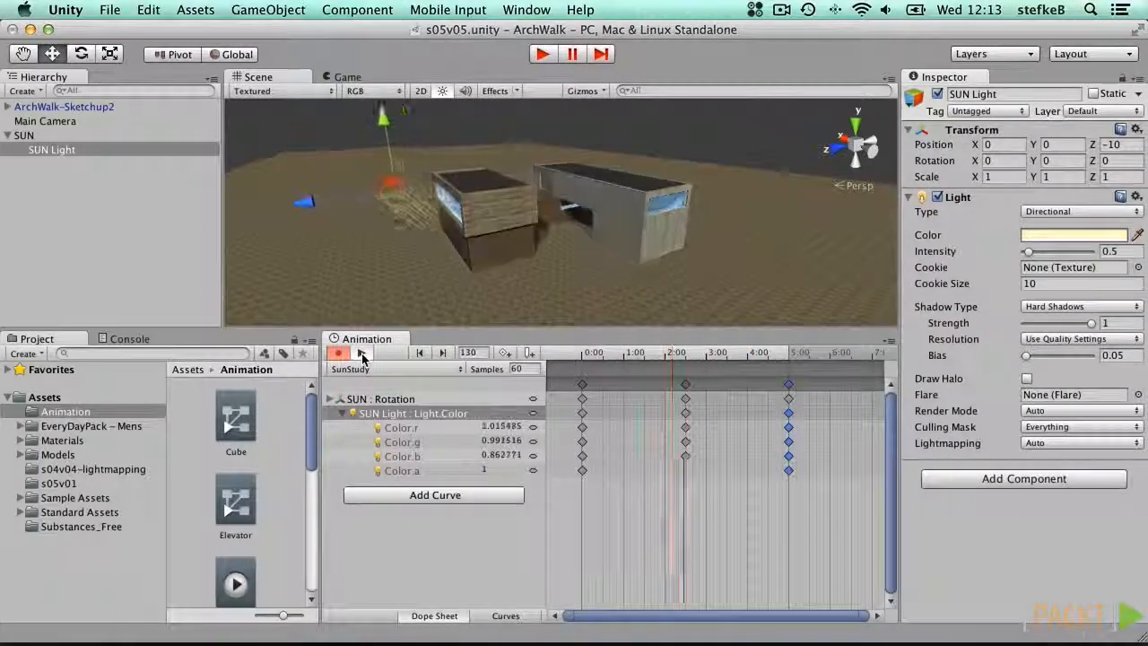
{"action": "left_click", "coordinate": [362, 353]}
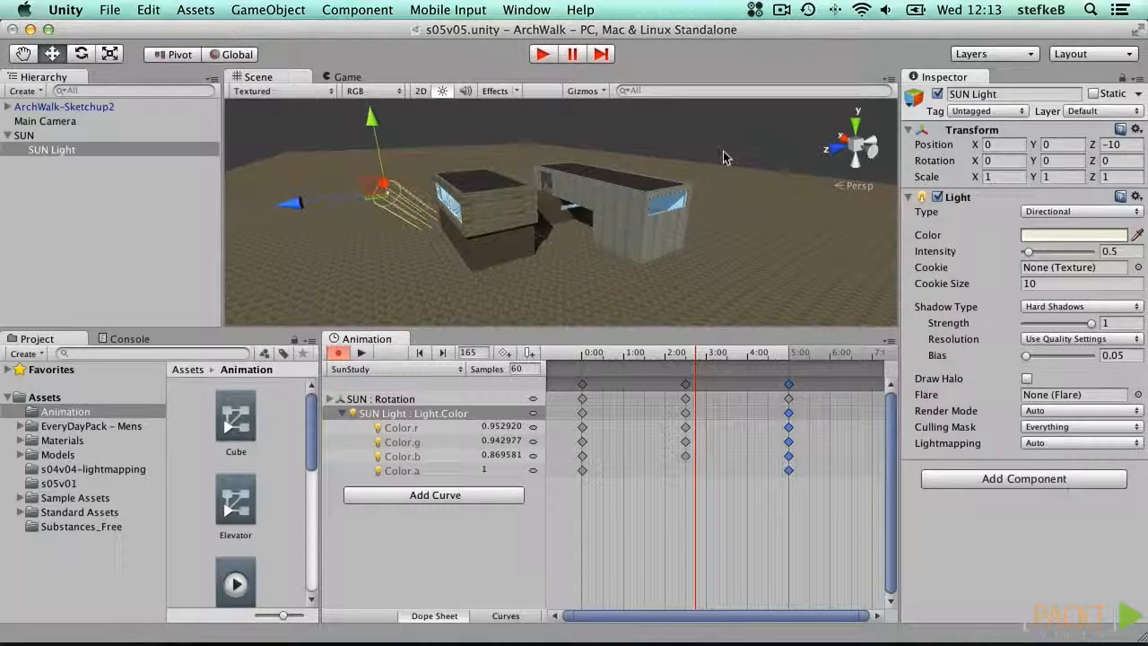